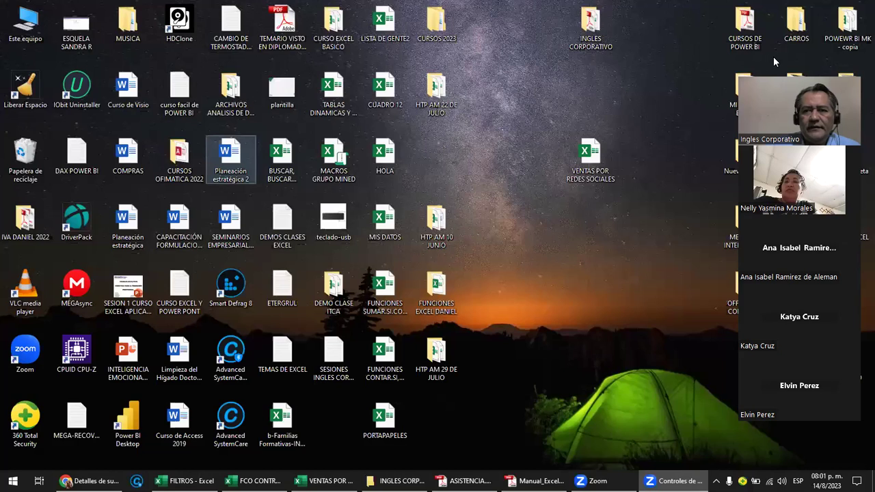
Hide the floating Zoom video panel and bring the Excel Básico course page forward
click(599, 239)
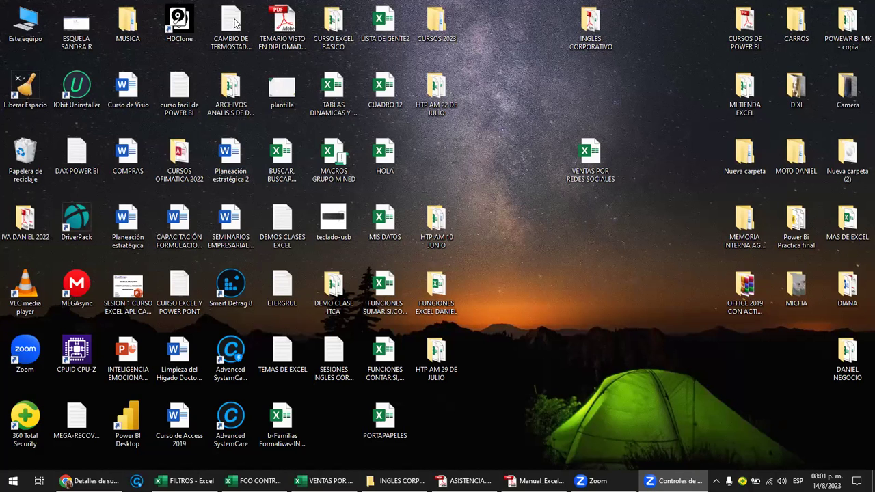
key(alt+Tab)
click(212, 10)
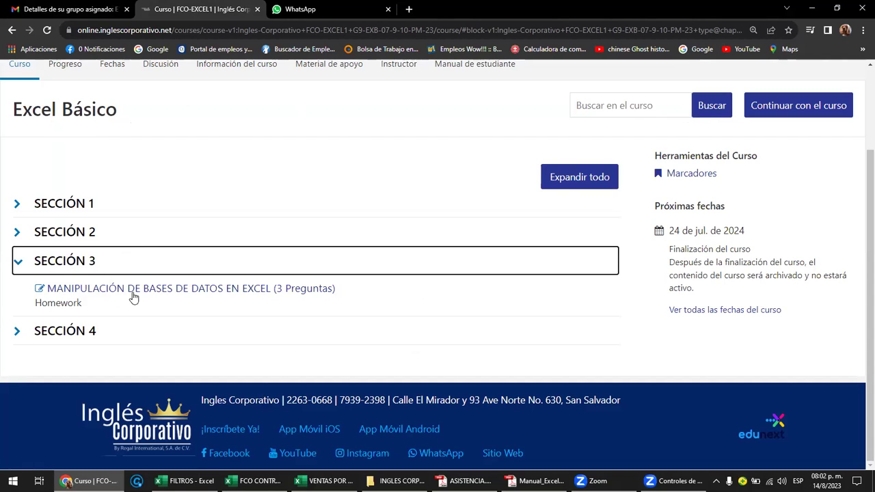
Open the MANIPULACIÓN DE BASES DE DATOS EN EXCEL lesson under Sección 3
click(187, 293)
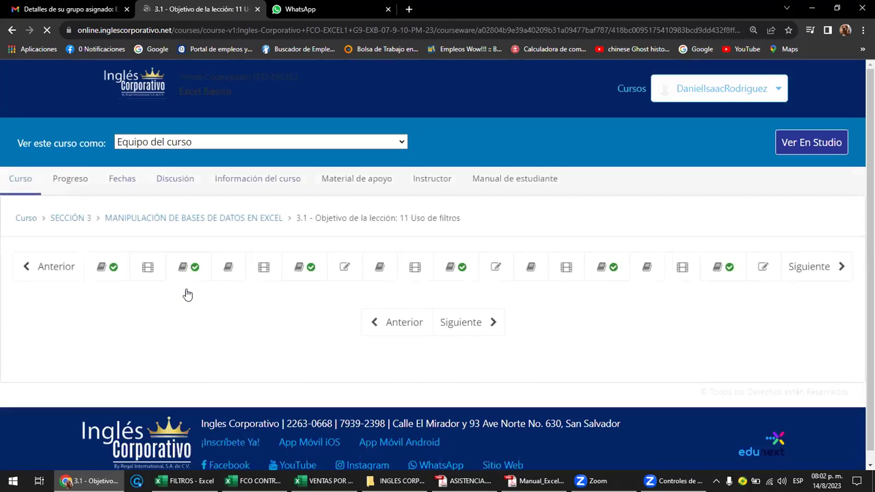
Scroll to read the USO DE FILTROS slide, then switch to the FILTROS workbook
scroll(170, 292, down, 1)
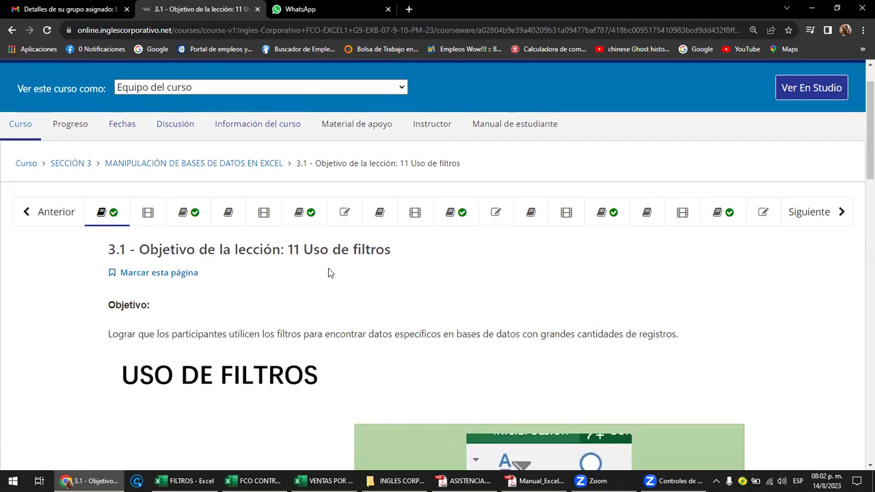
scroll(328, 270, down, 2)
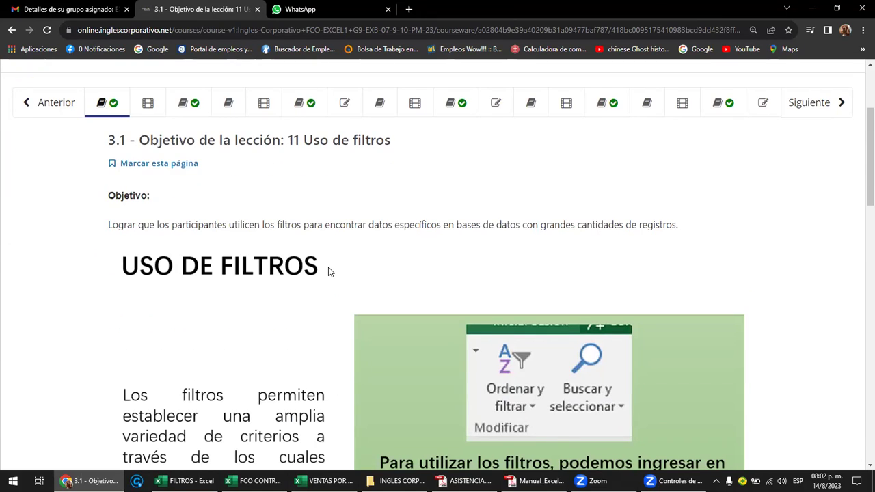
scroll(328, 272, down, 1)
scroll(328, 272, down, 1)
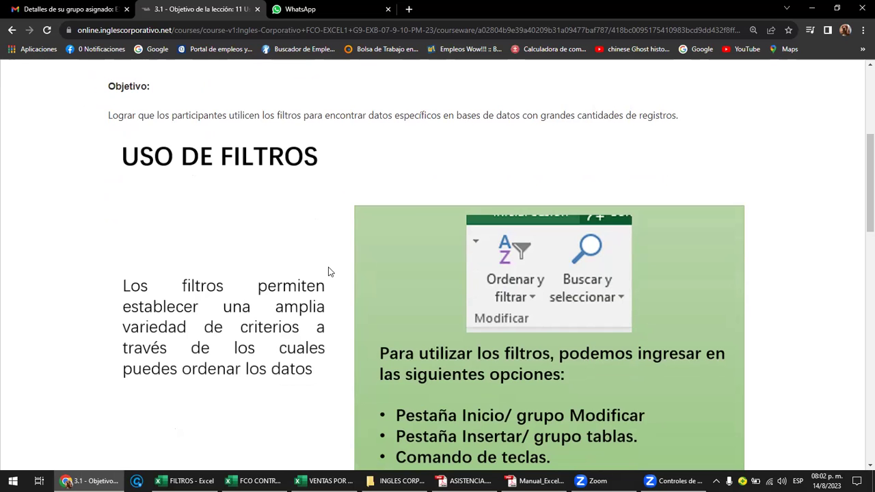
scroll(328, 272, up, 1)
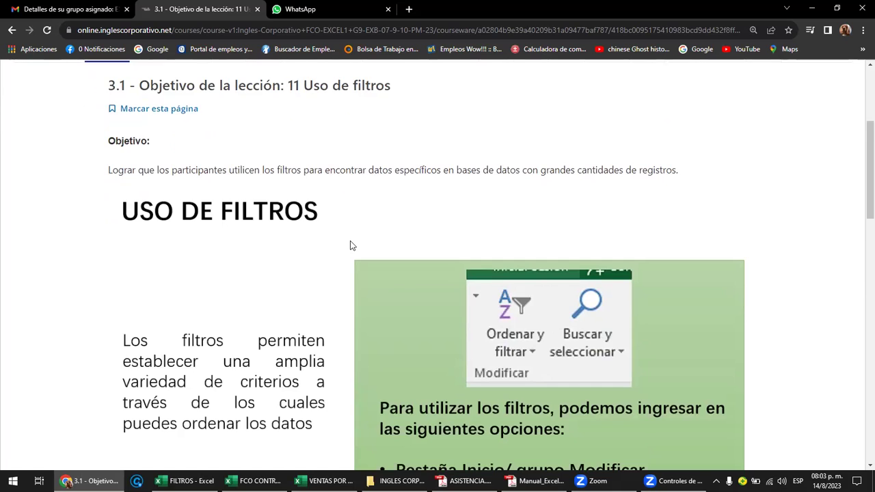
scroll(350, 241, down, 1)
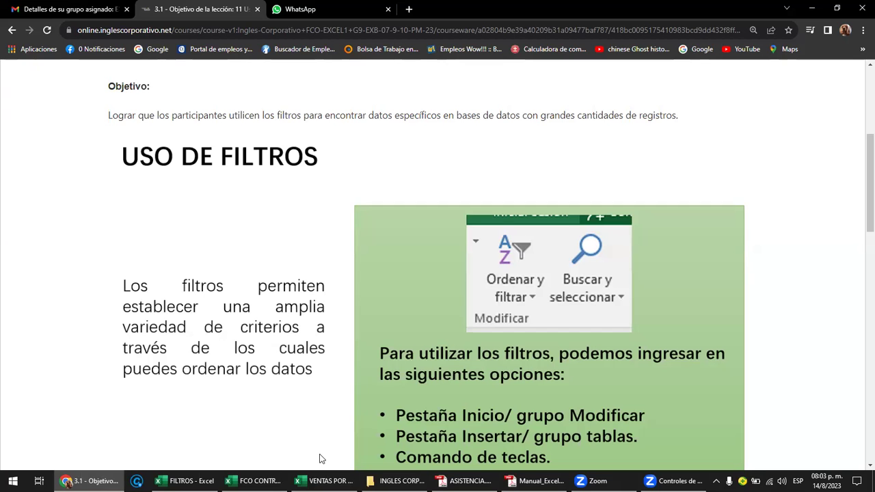
mouse_move(188, 480)
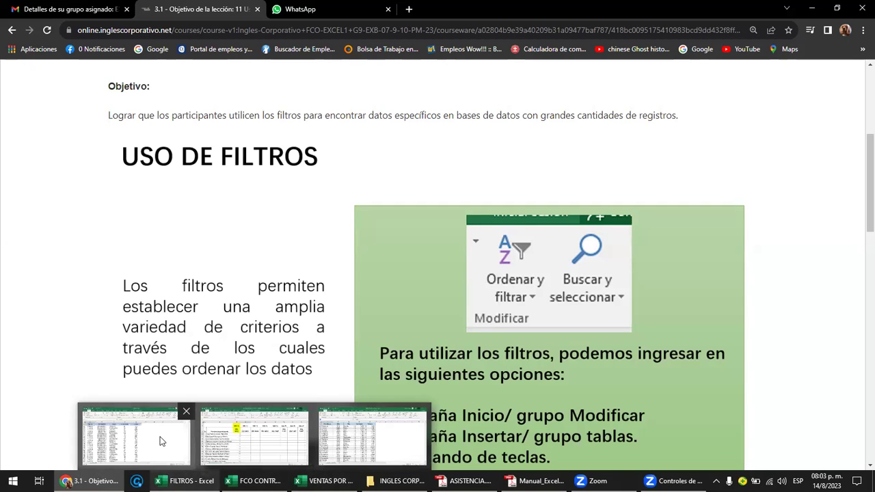
click(162, 442)
Bring up FILTROS and select the header row from FECHA to TOTAL
click(220, 258)
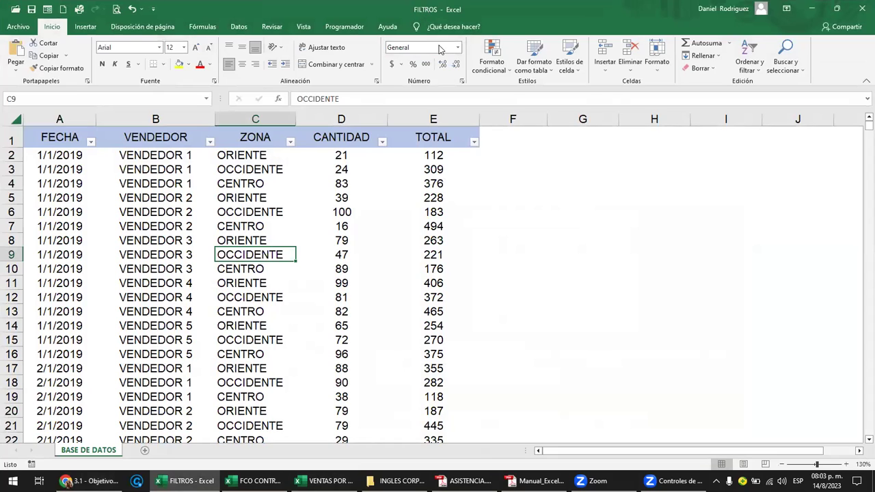
click(59, 169)
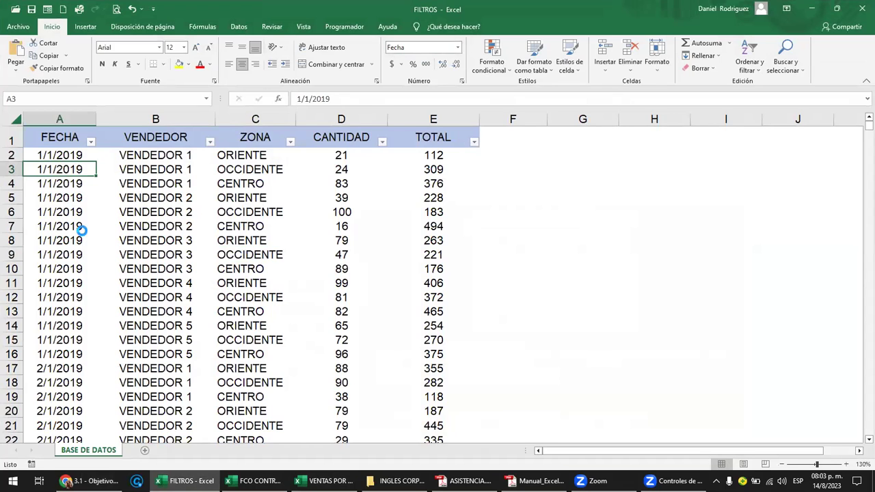
scroll(82, 229, down, 1)
scroll(85, 222, up, 1)
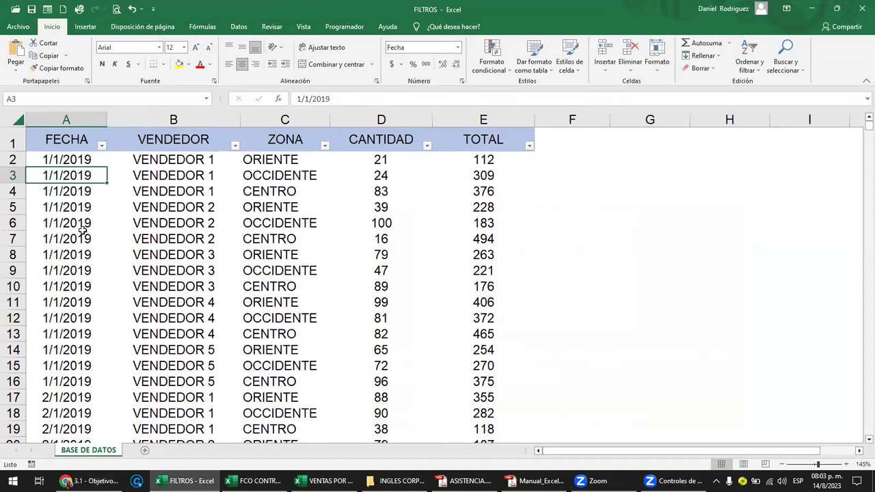
click(66, 140)
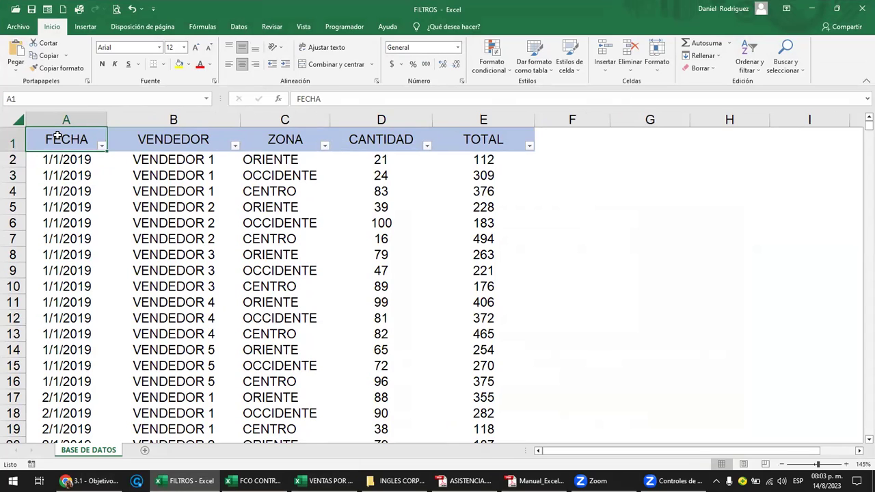
drag(65, 137, 500, 146)
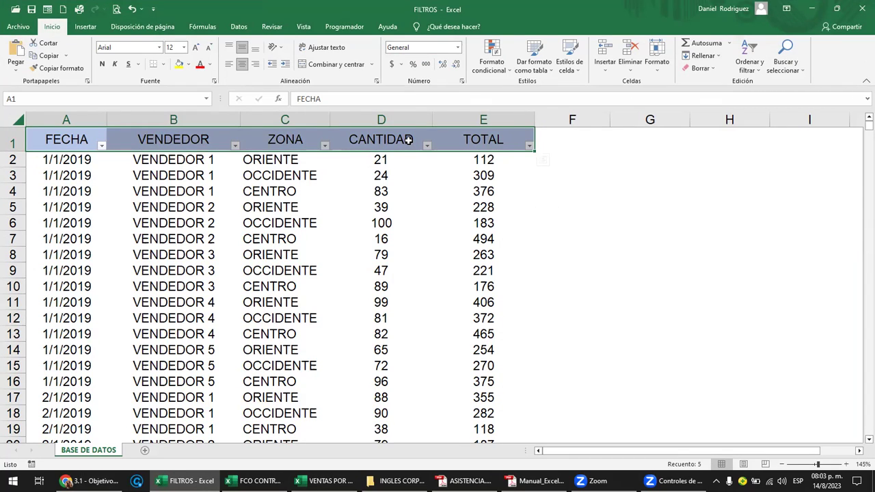
Inspect the first CANTIDAD (21) and TOTAL (112) values and scroll through the records
click(484, 160)
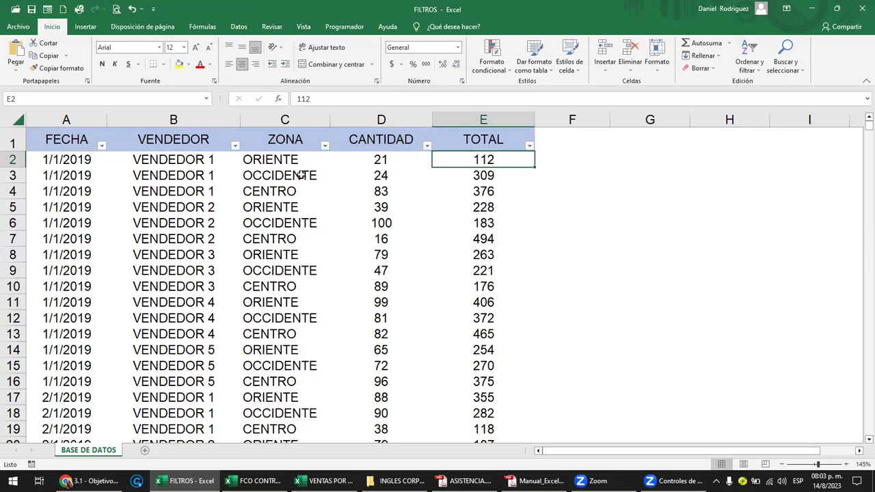
click(373, 159)
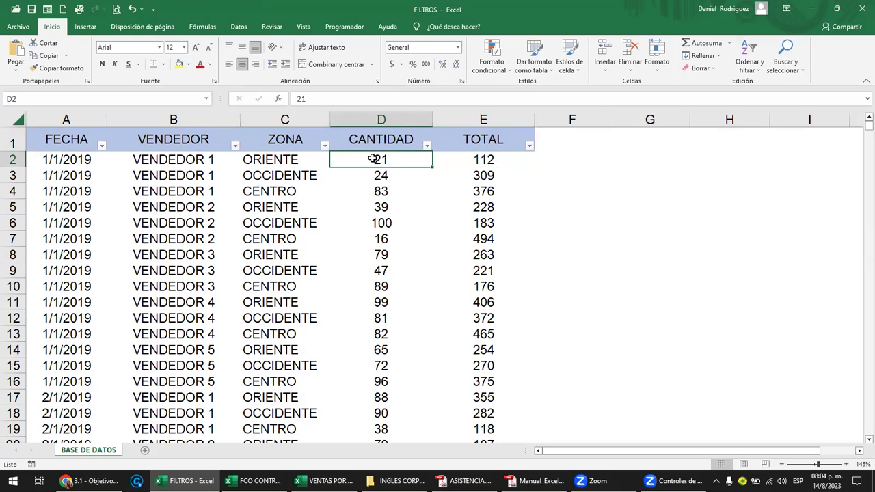
click(481, 159)
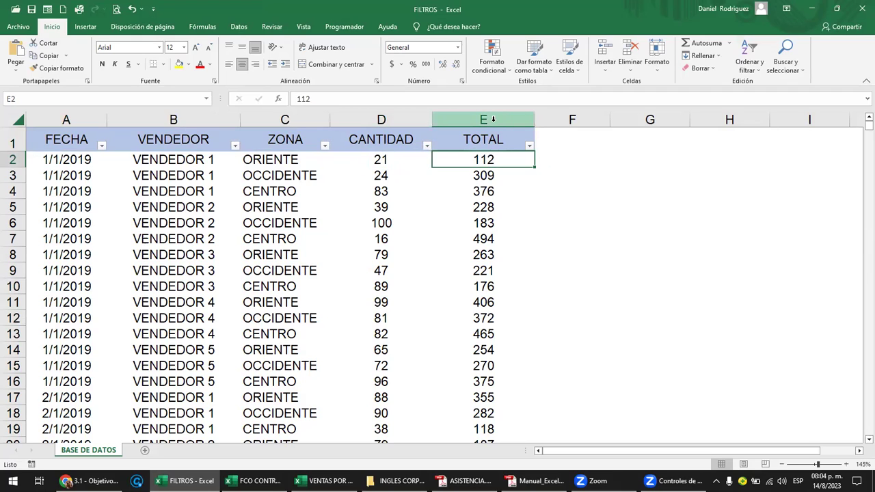
click(589, 222)
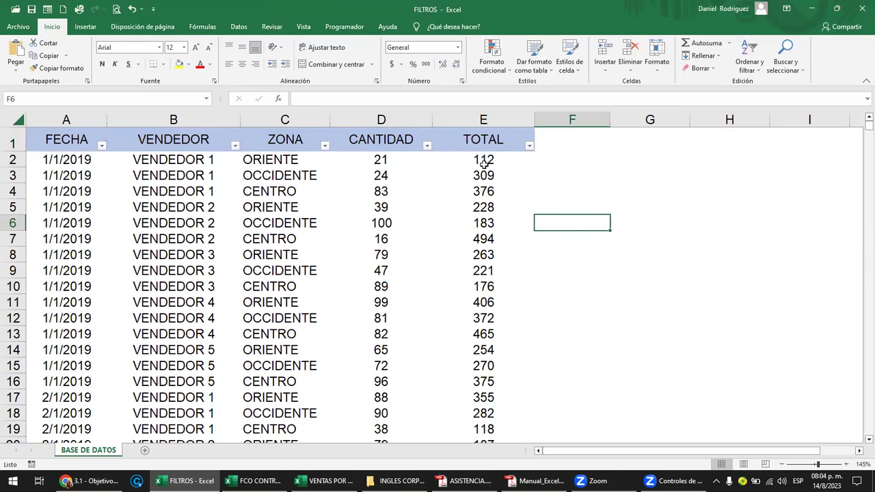
click(484, 164)
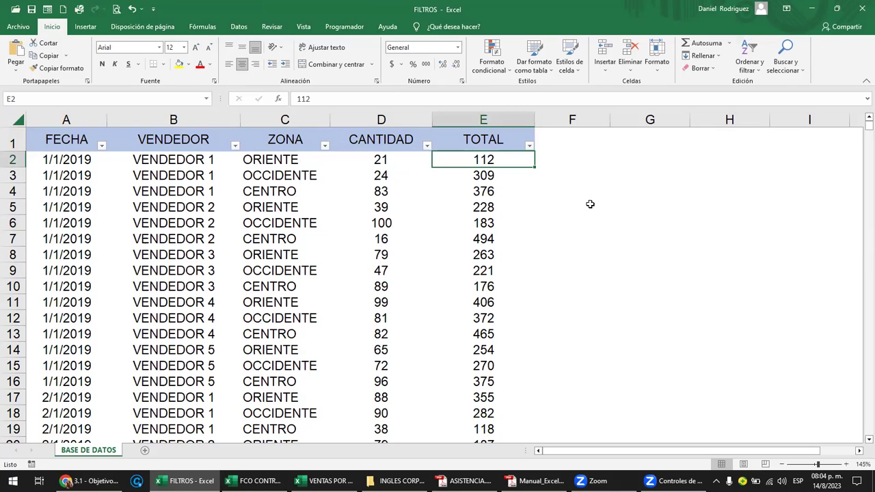
scroll(463, 271, down, 2)
scroll(462, 273, down, 4)
scroll(461, 273, down, 3)
scroll(462, 273, up, 2)
scroll(462, 273, up, 7)
Apply Contabilidad accounting format to the whole TOTAL column from E2 to the last row
key(ctrl+shift+Down)
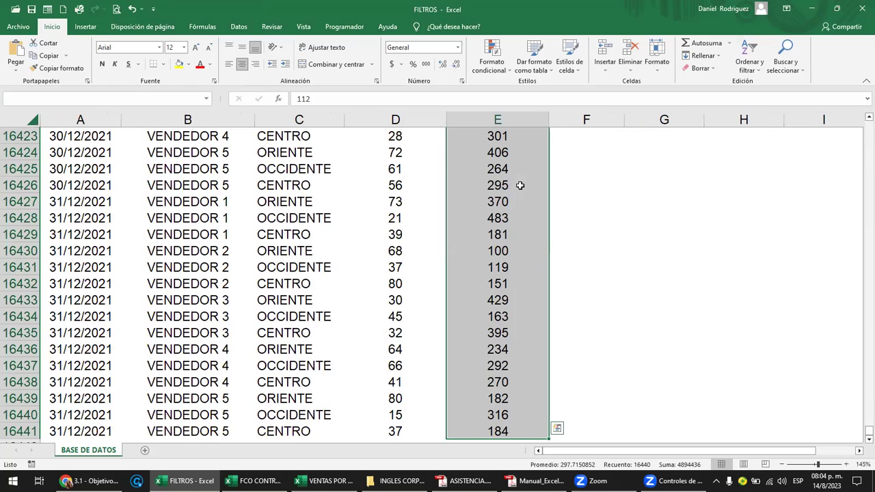
click(457, 47)
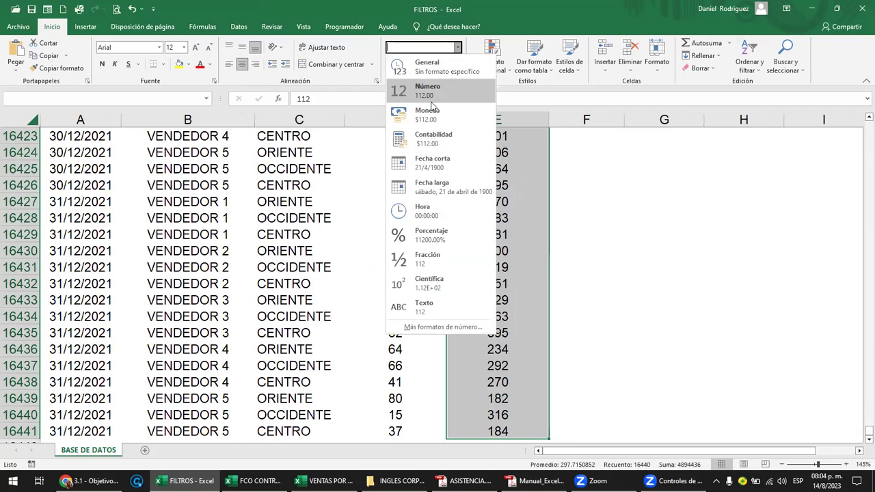
click(438, 137)
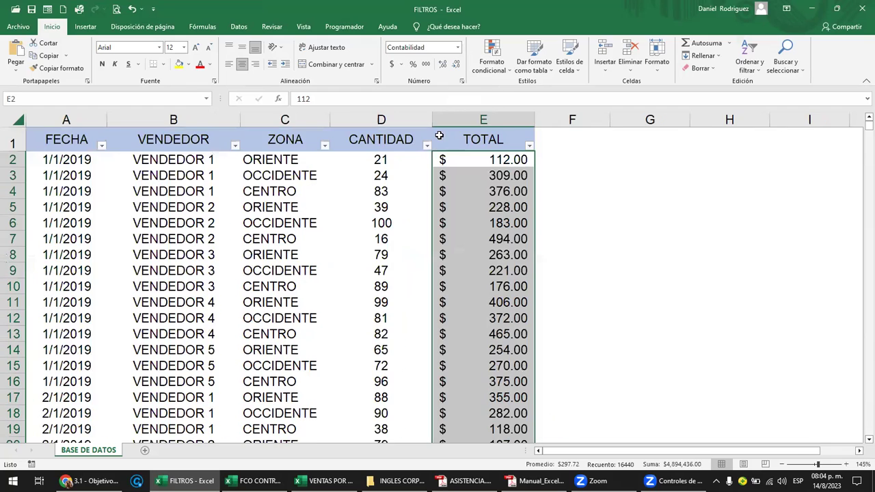
click(496, 160)
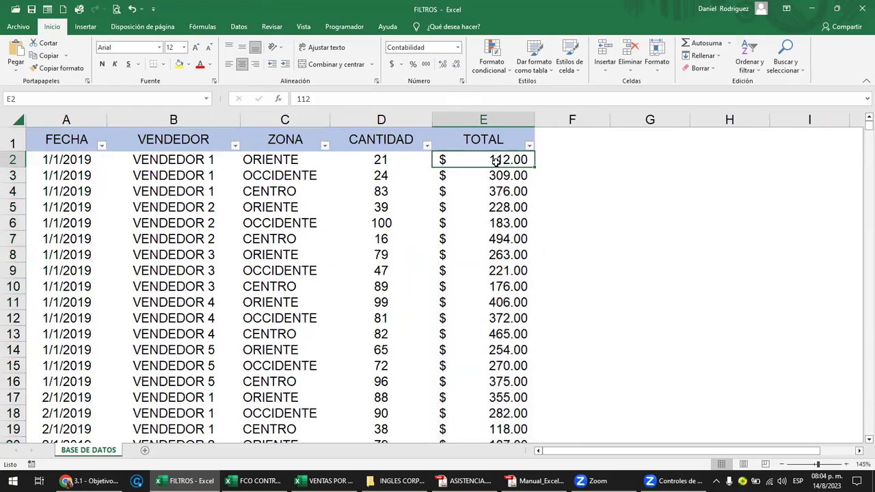
click(376, 160)
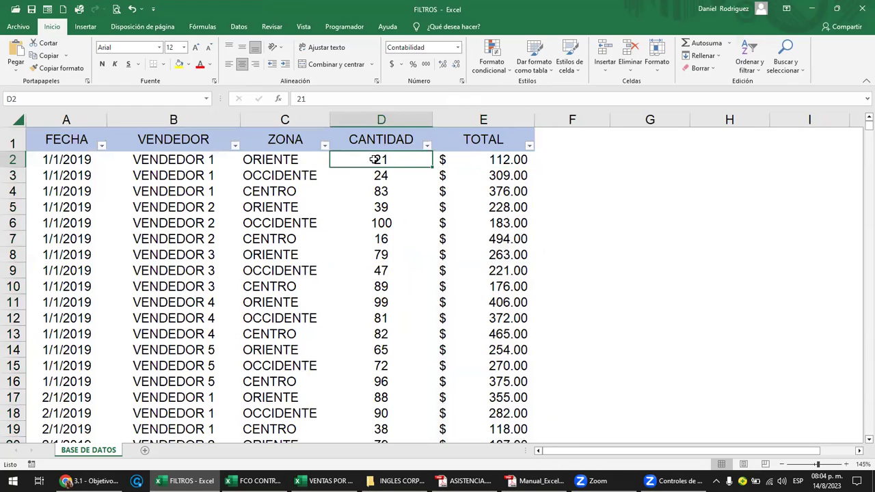
click(491, 155)
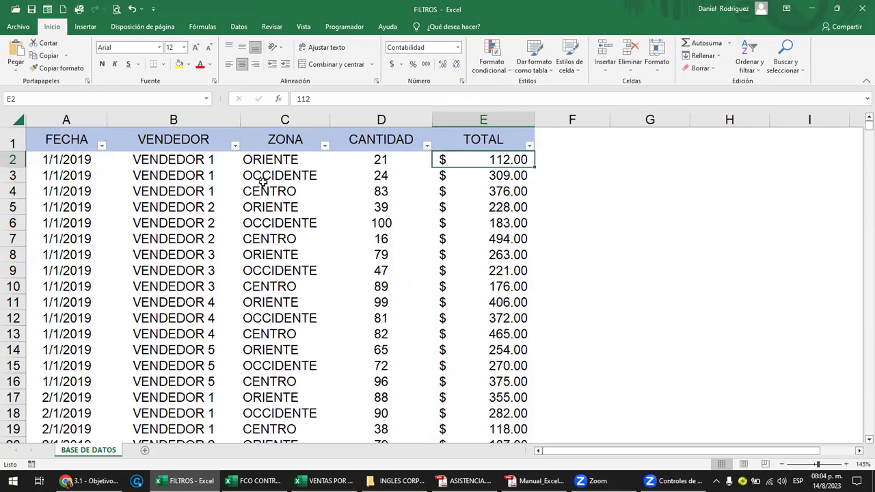
click(65, 161)
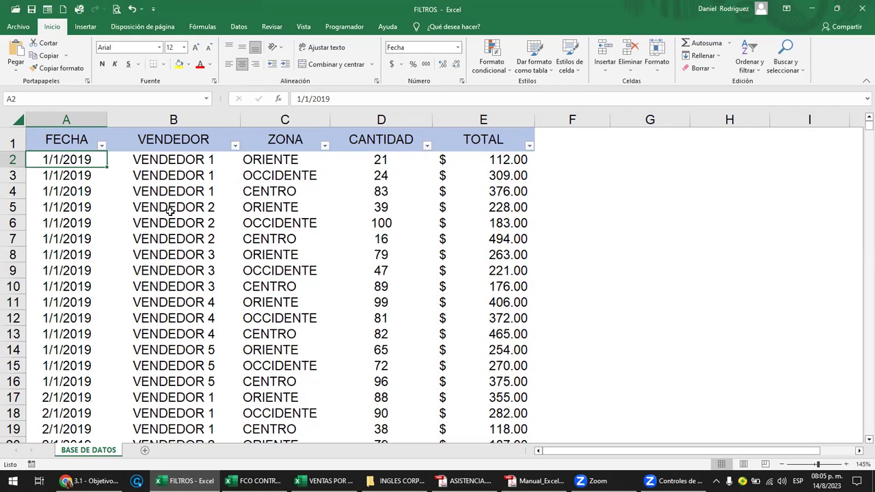
Show all FECHA dates in long date format and autofit column A to fit them
key(ctrl+shift+Down)
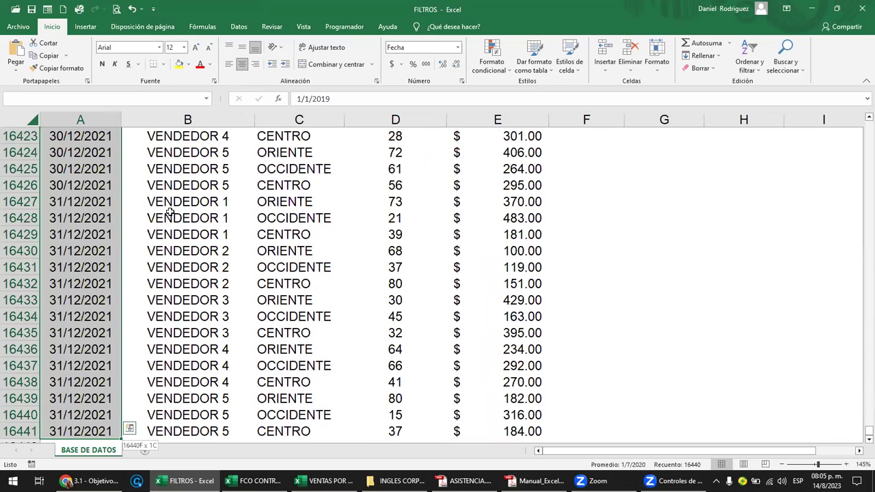
click(458, 47)
click(451, 187)
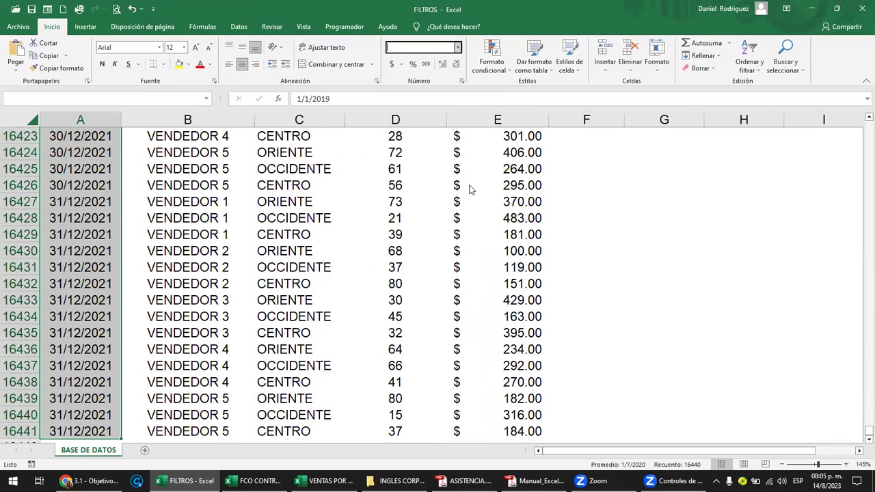
click(72, 164)
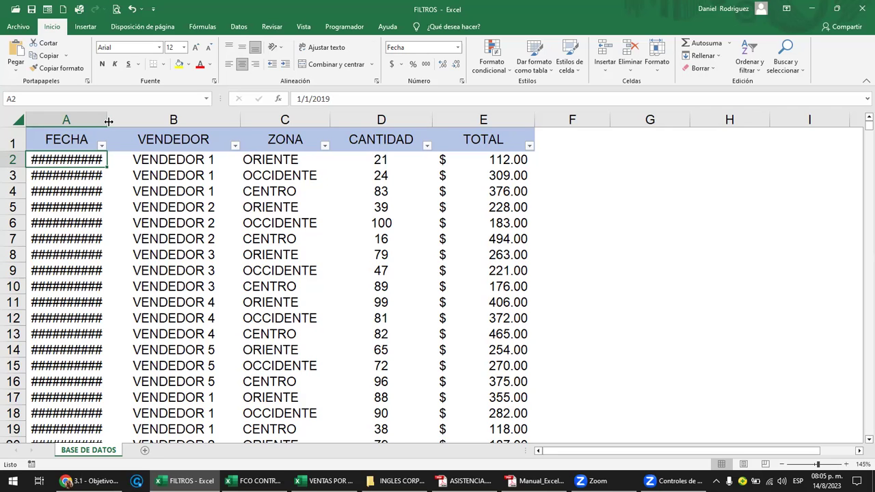
double_click(108, 121)
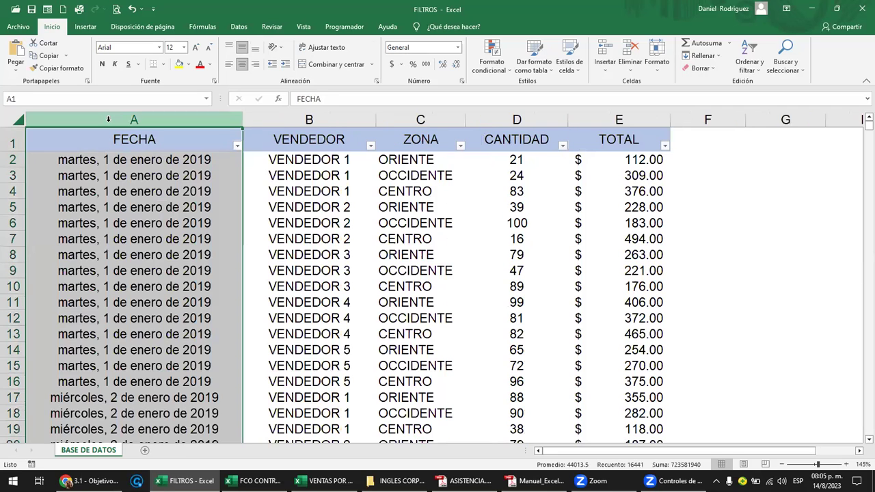
click(132, 175)
scroll(132, 175, down, 2)
scroll(132, 175, up, 2)
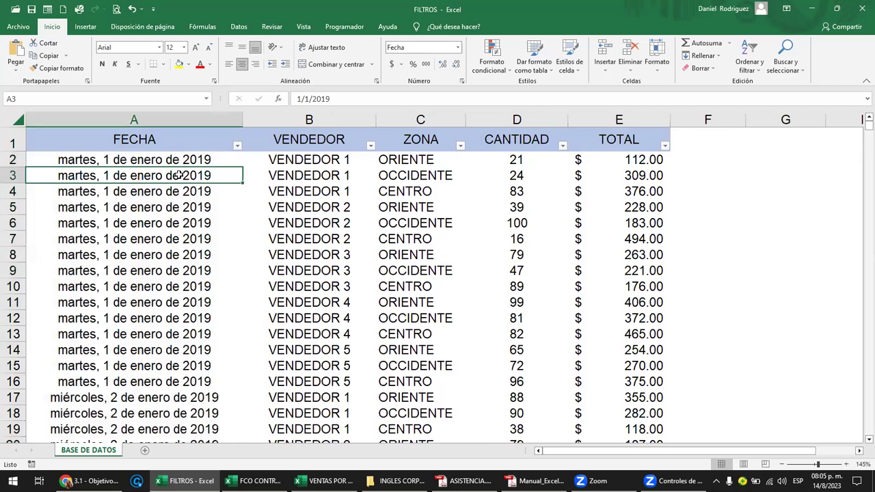
click(191, 137)
Turn off AutoFilter with Ctrl+Shift+L and check each header from FECHA to TOTAL
key(ctrl+shift+l)
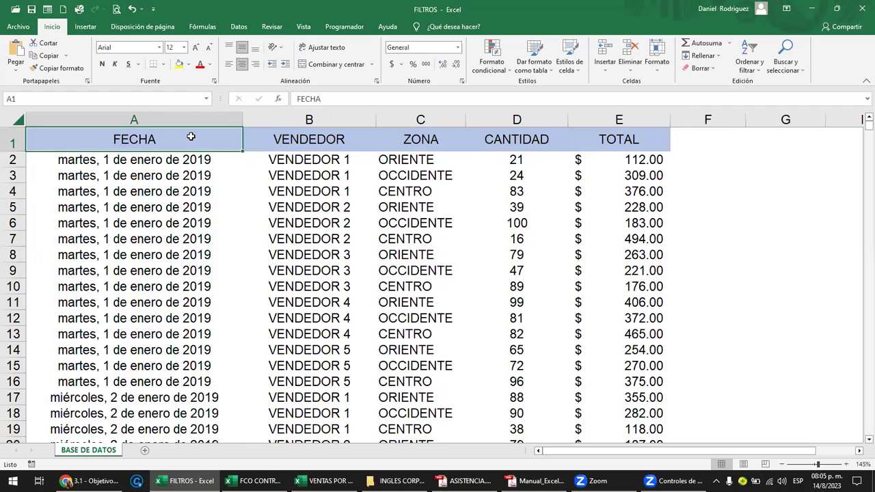
click(102, 163)
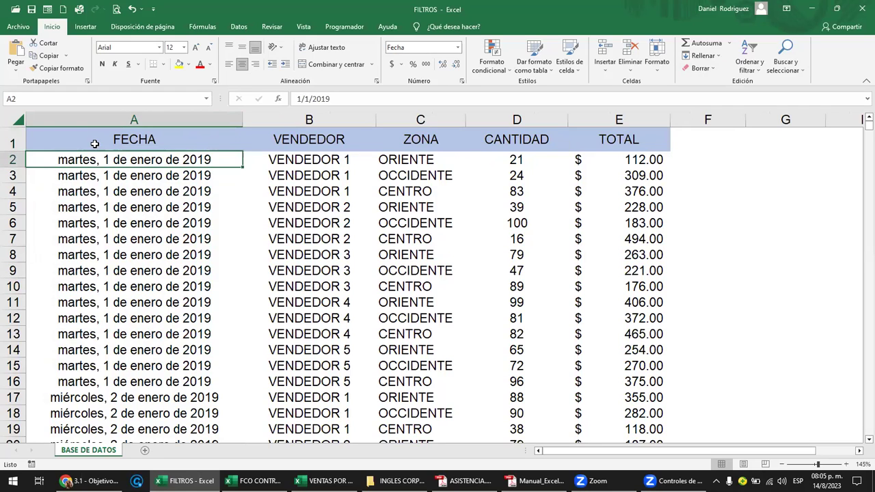
click(94, 140)
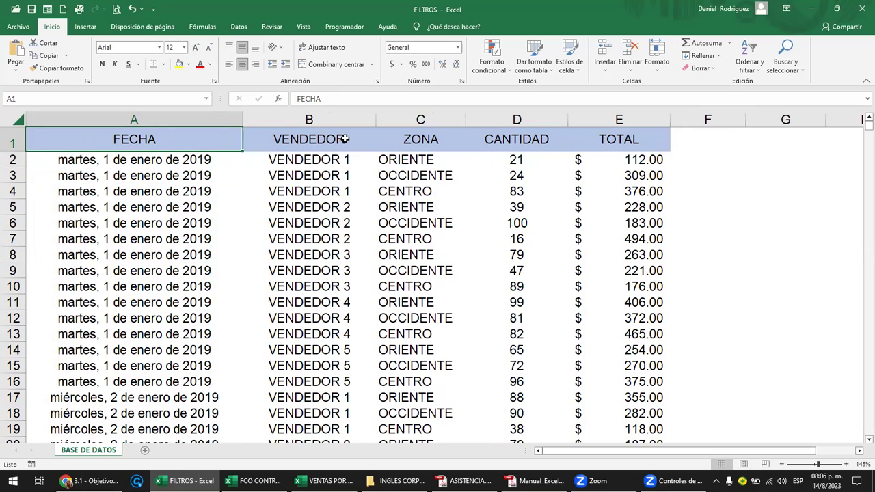
click(312, 139)
click(422, 142)
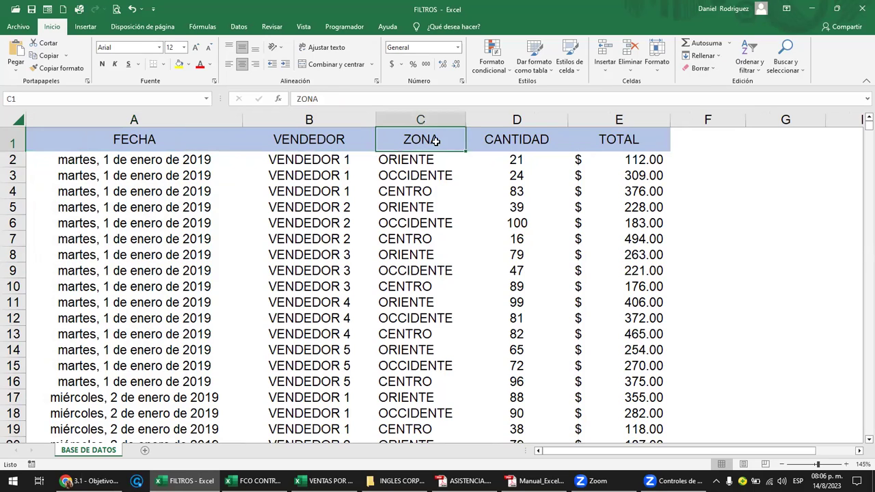
click(509, 139)
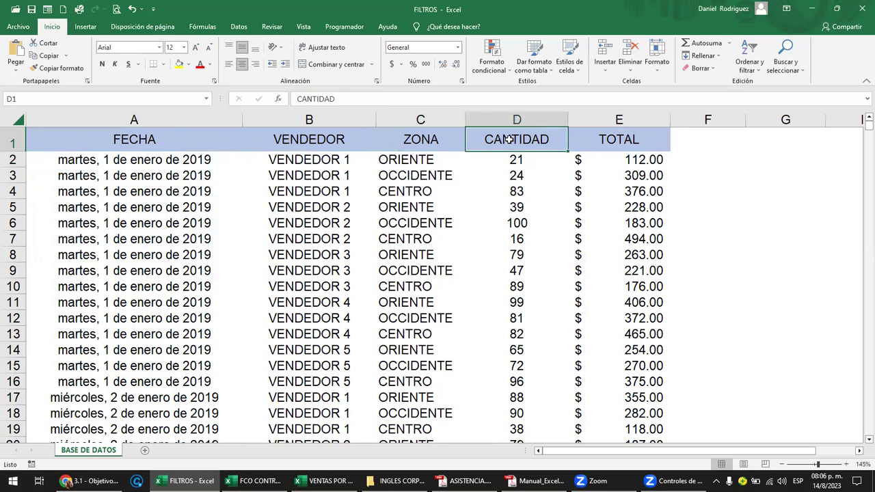
click(610, 145)
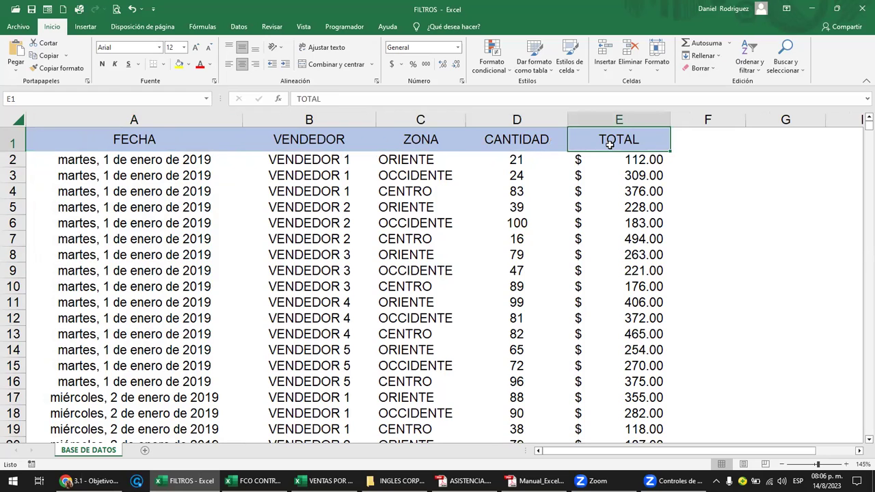
Confirm column A's records run from A1 down to row 16441
click(84, 160)
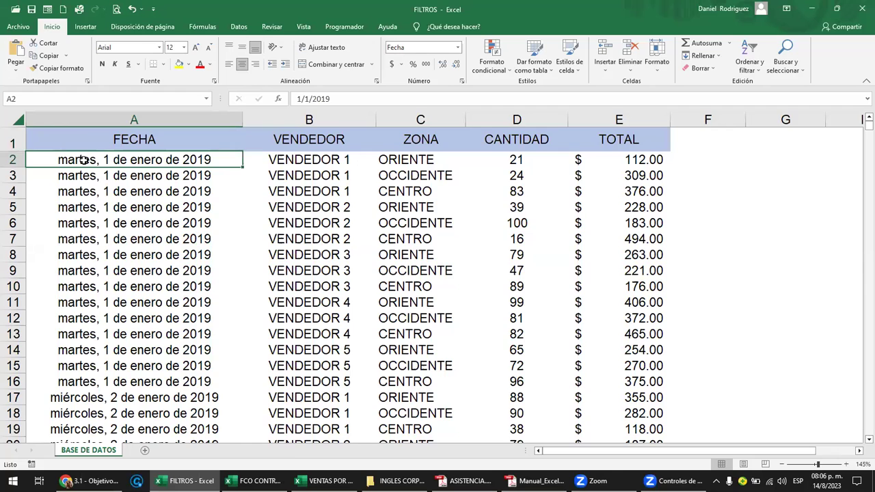
key(ctrl+shift+Down)
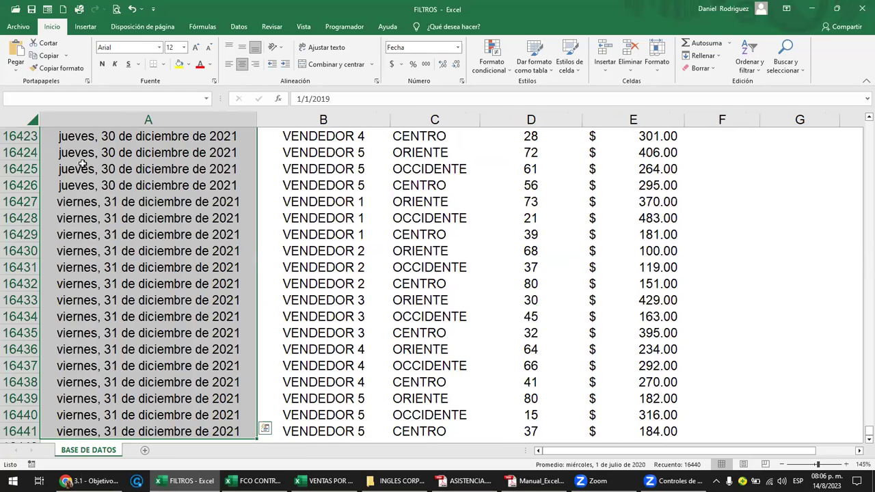
click(119, 430)
scroll(119, 430, down, 3)
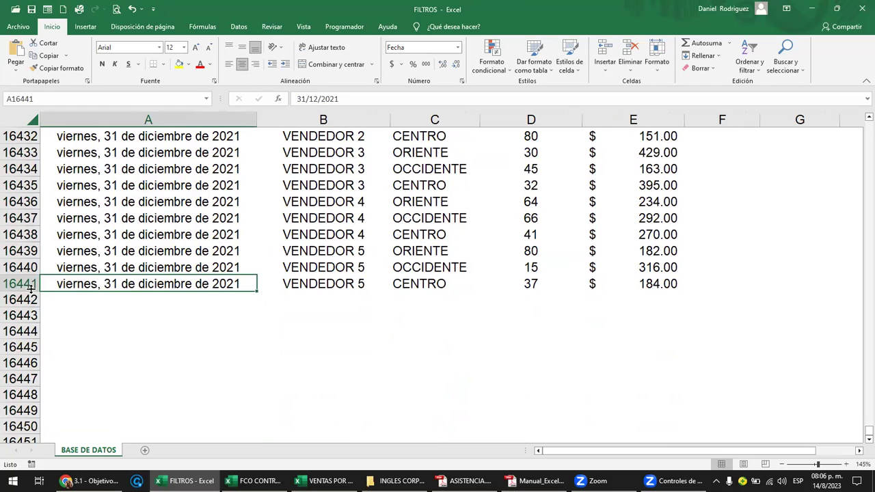
scroll(71, 293, up, 11)
scroll(72, 293, up, 10)
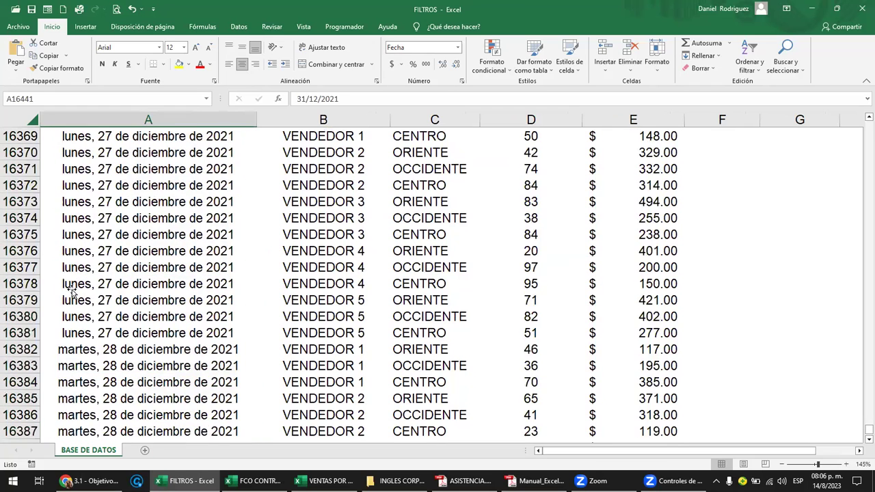
scroll(71, 293, up, 10)
key(ctrl+shift+Up)
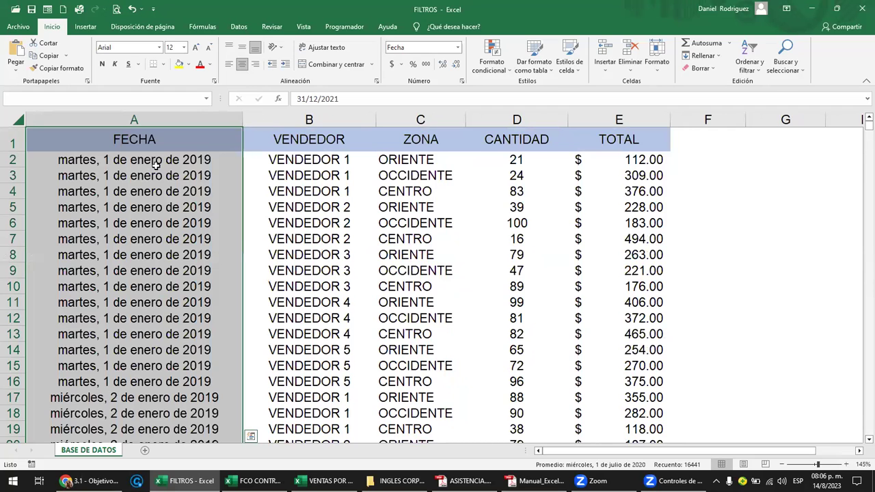
click(102, 156)
click(101, 137)
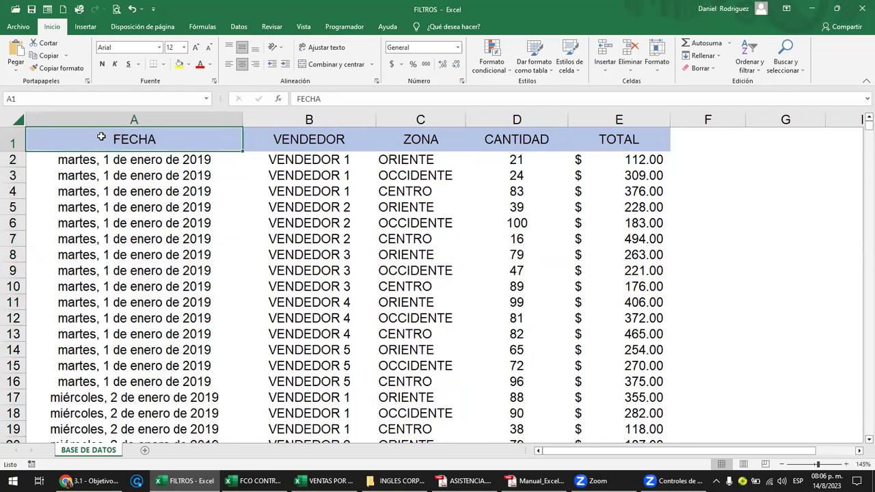
key(ctrl+shift+Down)
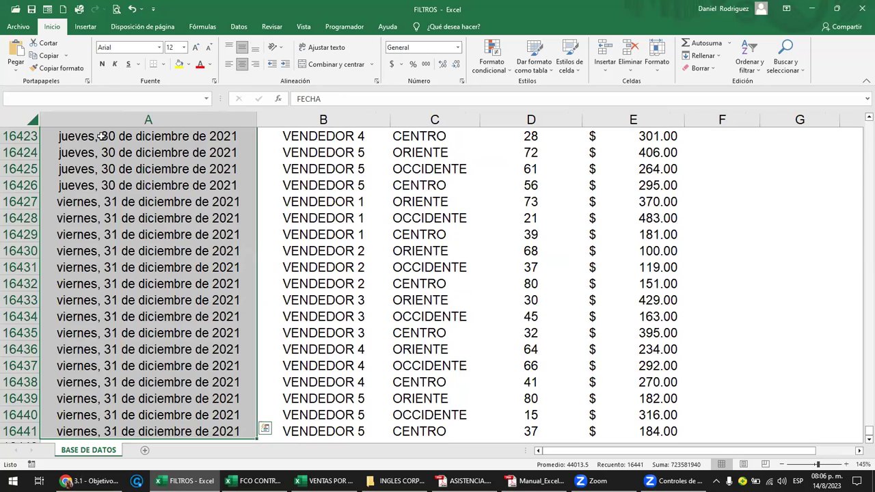
key(ctrl+shift+Up)
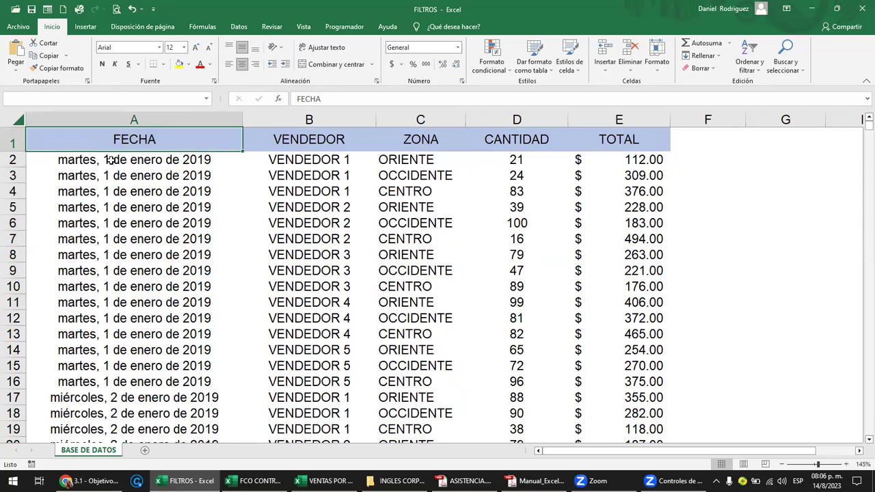
click(111, 160)
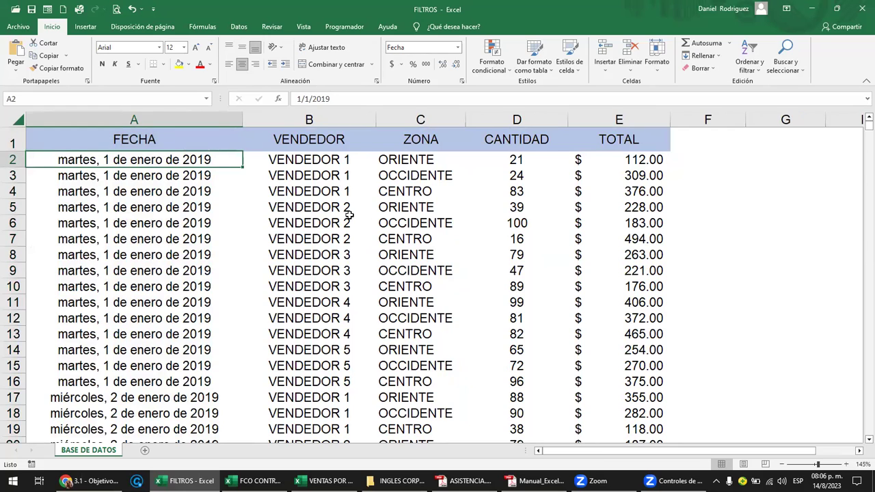
Return to the FECHA header, then switch back to the USO DE FILTROS lesson
scroll(260, 271, down, 3)
scroll(202, 263, down, 13)
scroll(203, 263, up, 10)
scroll(203, 264, up, 6)
click(156, 143)
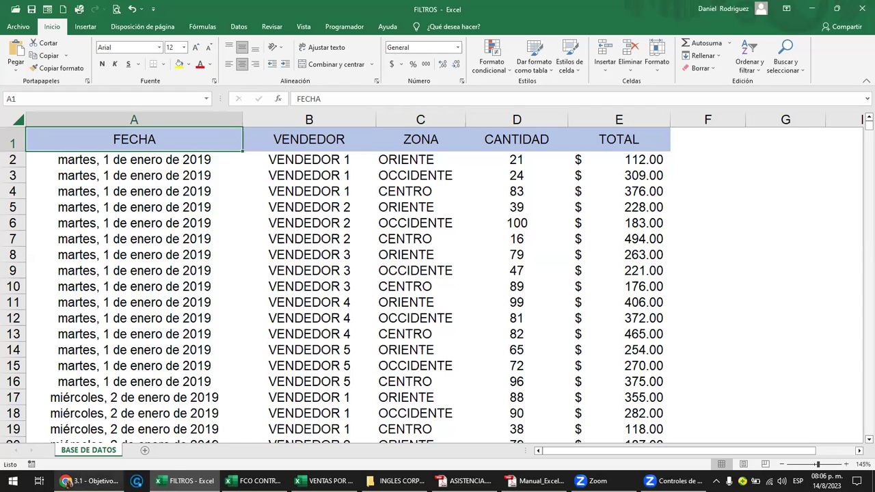
click(92, 481)
scroll(324, 166, down, 3)
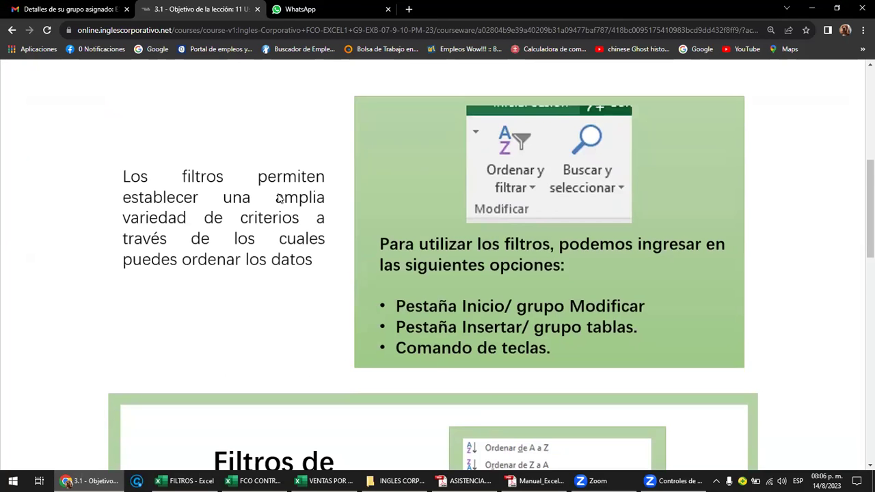
Scroll the lesson to the custom filters section, then switch to Manual_Excel_Basico.pdf
scroll(279, 199, down, 2)
scroll(279, 197, up, 3)
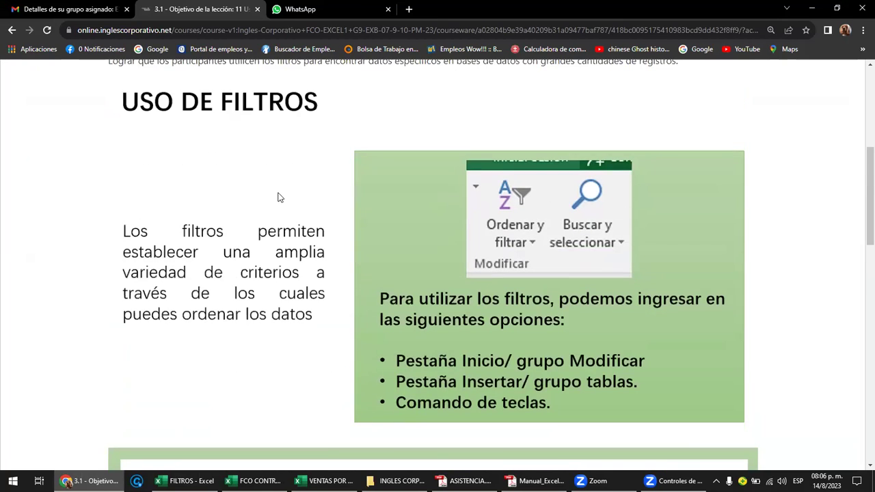
scroll(277, 151, down, 5)
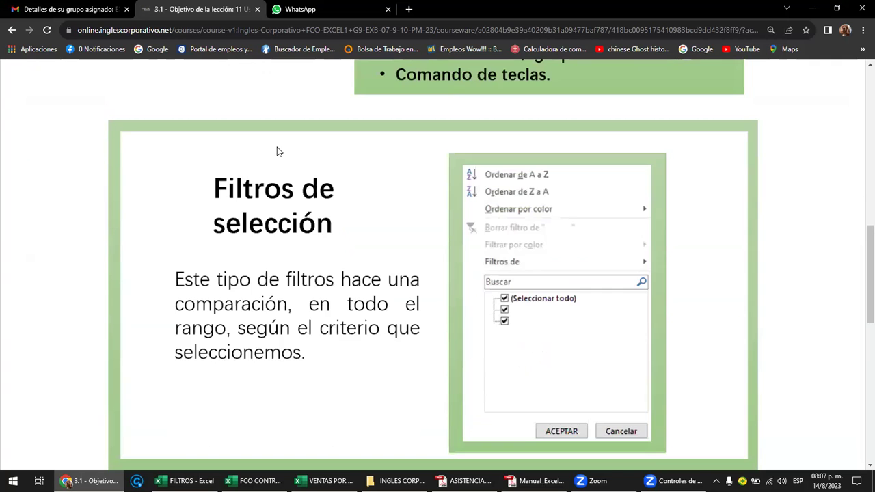
scroll(277, 151, down, 3)
scroll(277, 151, down, 2)
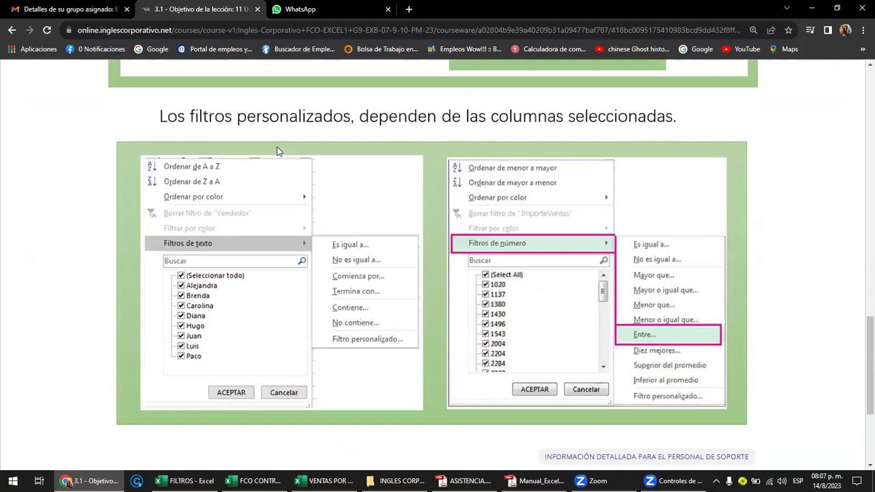
scroll(277, 151, down, 2)
scroll(279, 150, down, 1)
scroll(279, 150, up, 3)
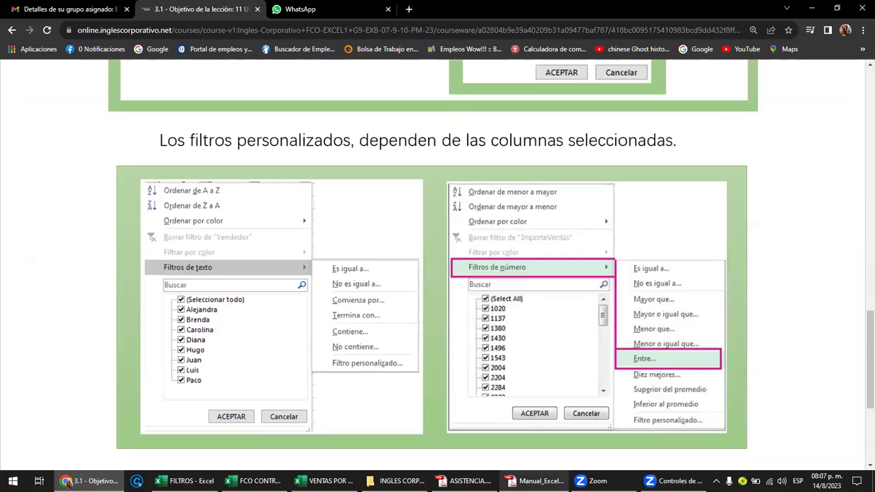
key(alt+Tab)
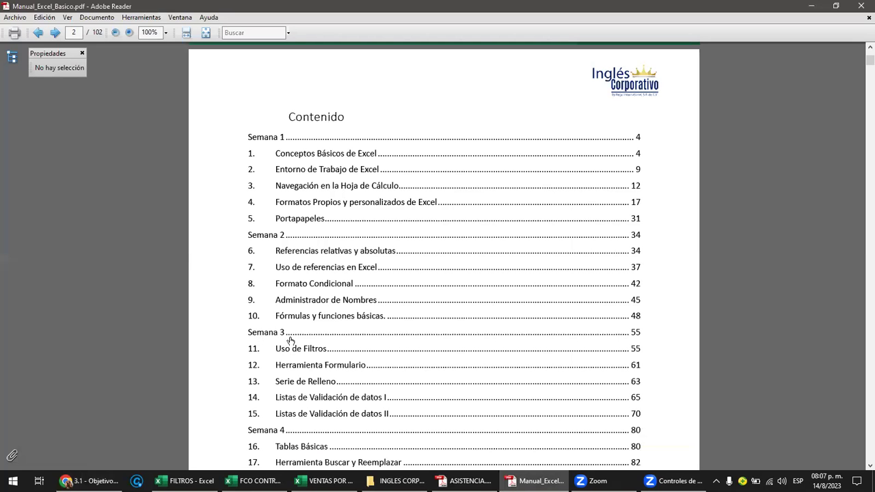
Jump to the Uso de Filtros chapter of Manual_Excel_Basico.pdf and scroll down through its pages
click(301, 352)
scroll(350, 281, up, 3)
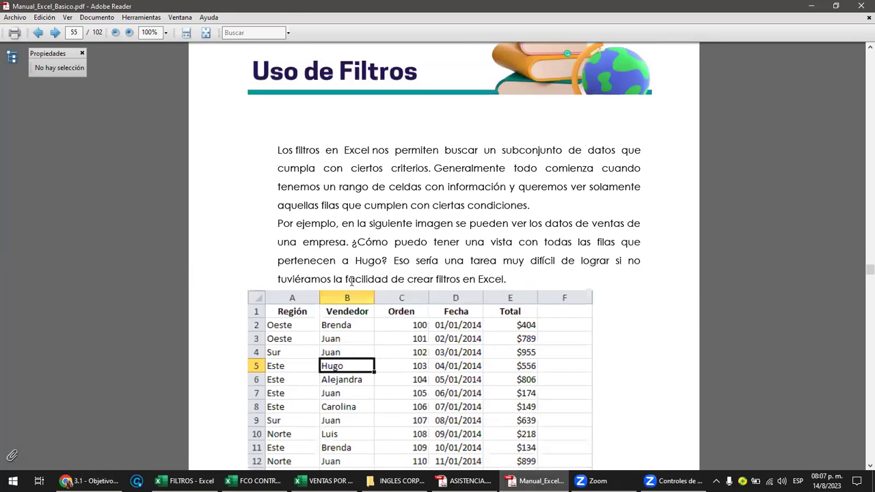
scroll(351, 281, up, 5)
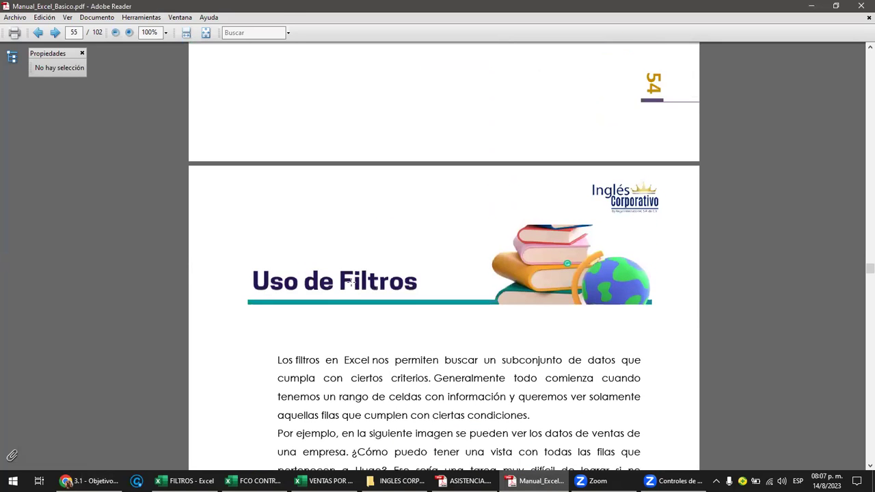
scroll(351, 281, down, 3)
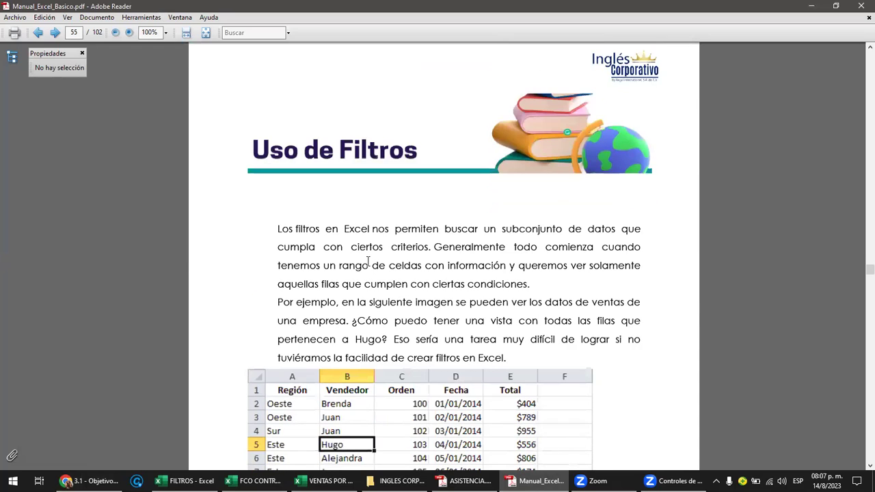
scroll(368, 261, up, 2)
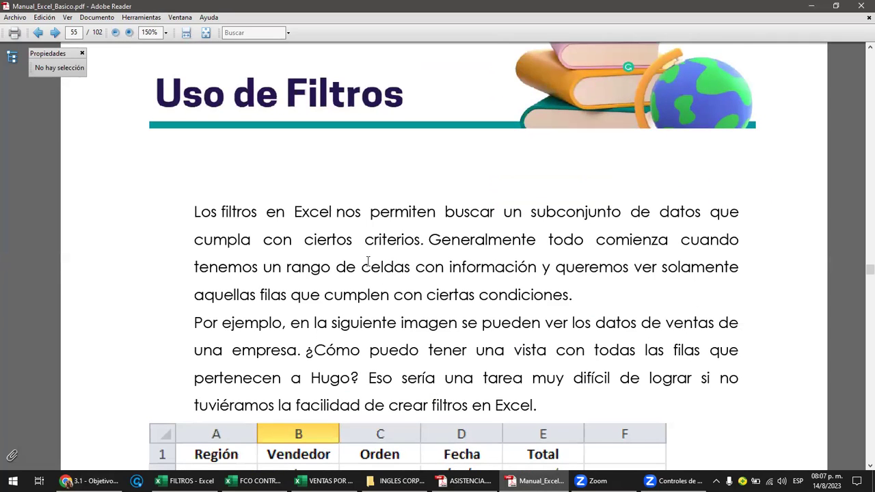
scroll(368, 261, down, 3)
scroll(368, 261, down, 3)
scroll(368, 261, down, 3)
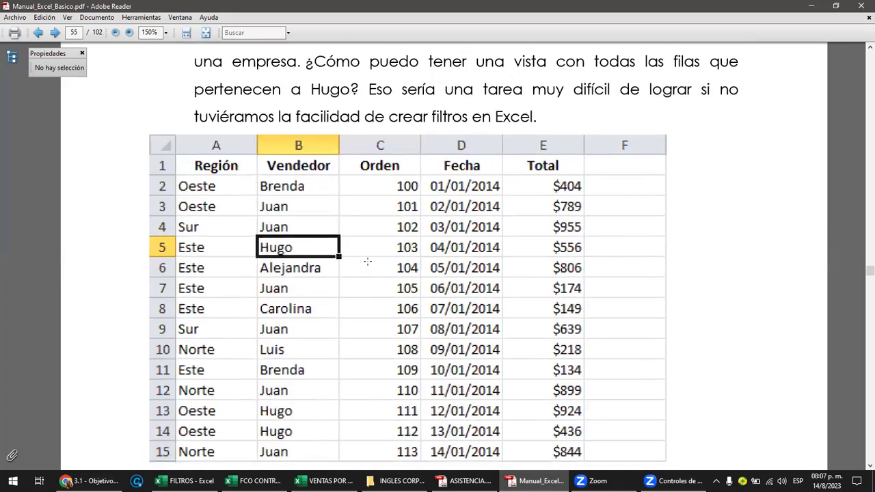
scroll(367, 262, down, 3)
scroll(367, 261, down, 4)
scroll(367, 262, down, 5)
scroll(368, 261, down, 1)
scroll(368, 262, down, 3)
scroll(368, 262, down, 1)
scroll(367, 261, down, 2)
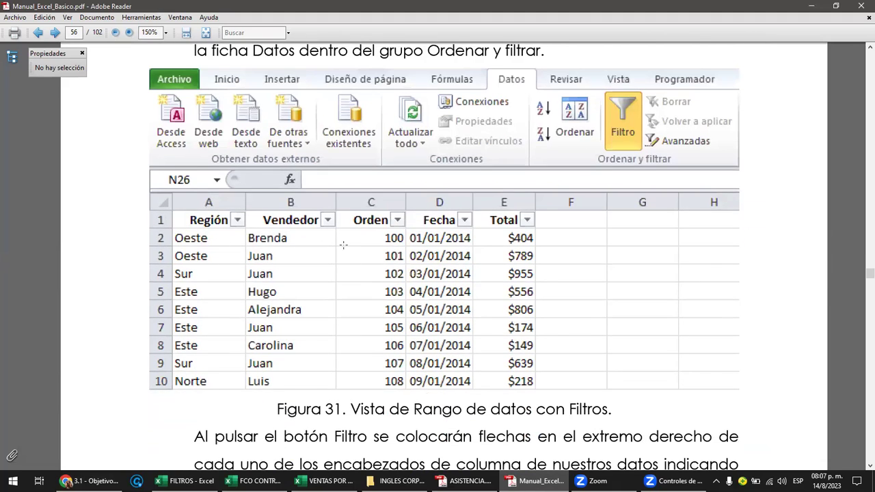
scroll(367, 253, down, 2)
scroll(367, 253, down, 2)
scroll(368, 251, down, 4)
scroll(368, 251, down, 4)
scroll(368, 252, down, 2)
scroll(368, 253, down, 3)
scroll(368, 253, down, 1)
scroll(367, 253, down, 5)
scroll(367, 253, down, 1)
scroll(367, 253, down, 3)
scroll(369, 250, down, 2)
scroll(372, 239, down, 5)
scroll(373, 241, down, 4)
scroll(372, 243, down, 5)
scroll(369, 245, down, 7)
scroll(368, 246, down, 4)
scroll(368, 248, down, 3)
scroll(369, 250, down, 3)
scroll(370, 251, down, 3)
scroll(370, 251, down, 5)
scroll(369, 251, down, 2)
scroll(369, 251, down, 4)
scroll(365, 250, down, 5)
scroll(364, 250, down, 4)
scroll(365, 251, down, 3)
scroll(365, 251, down, 4)
scroll(366, 253, down, 5)
scroll(364, 248, down, 4)
scroll(365, 248, down, 3)
scroll(364, 248, down, 2)
scroll(365, 247, down, 3)
scroll(365, 247, down, 4)
scroll(364, 247, down, 3)
scroll(364, 247, down, 4)
scroll(364, 248, down, 4)
scroll(364, 250, down, 3)
scroll(364, 249, down, 4)
Scroll back up to page 55 'Uso de Filtros', then switch to the Chrome course
scroll(367, 248, up, 7)
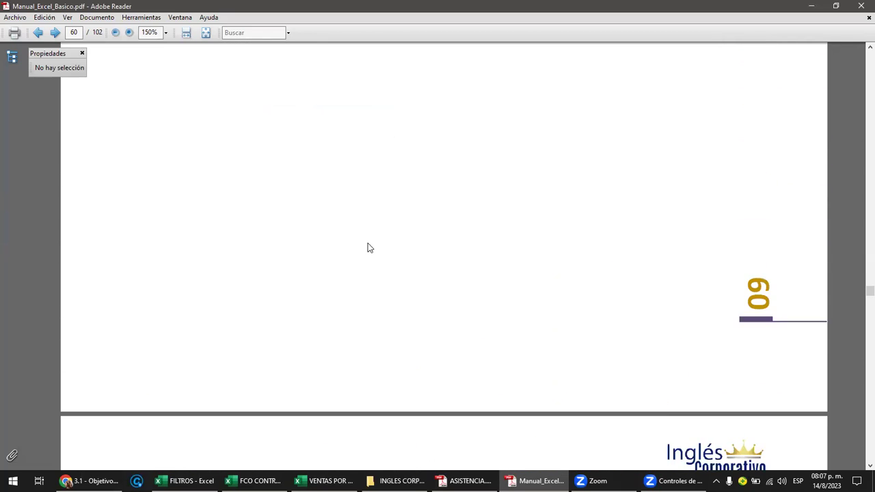
scroll(368, 247, up, 5)
scroll(368, 247, up, 4)
scroll(368, 247, up, 5)
scroll(368, 246, up, 5)
scroll(367, 243, up, 5)
scroll(368, 243, up, 5)
scroll(366, 242, up, 5)
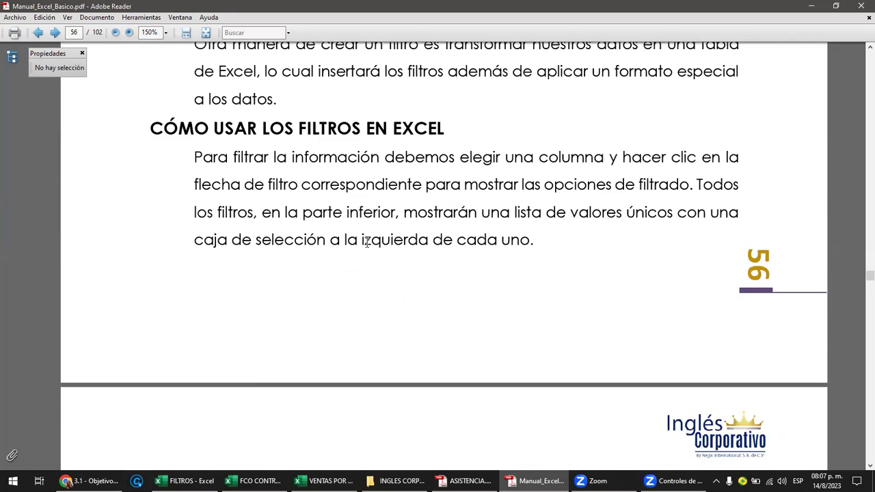
scroll(366, 242, up, 5)
scroll(368, 246, up, 5)
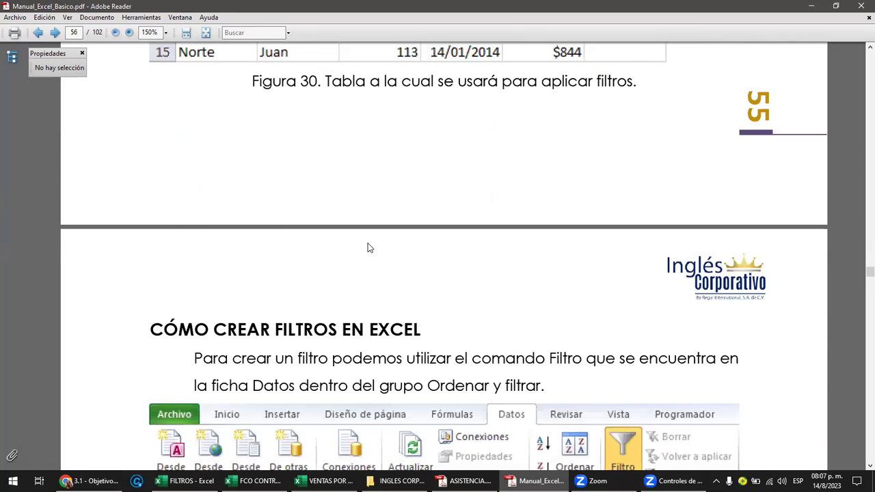
scroll(368, 246, up, 5)
scroll(367, 244, up, 4)
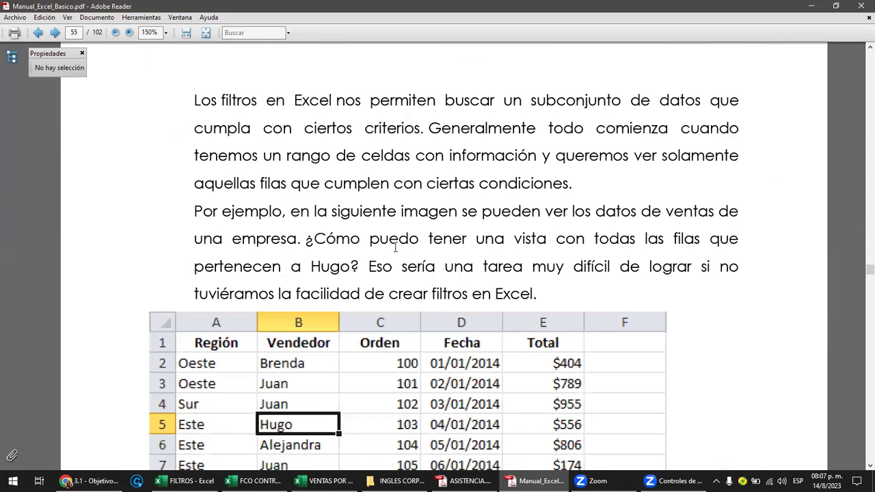
scroll(396, 252, up, 2)
scroll(396, 253, up, 1)
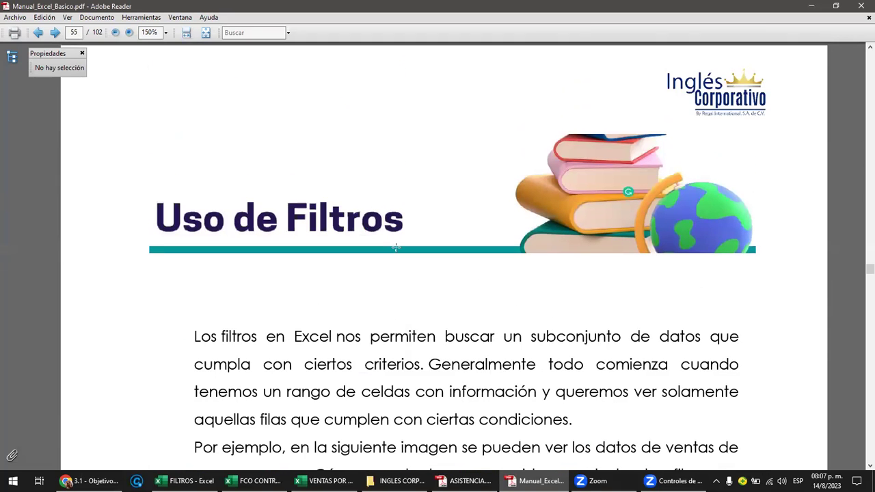
scroll(396, 251, up, 1)
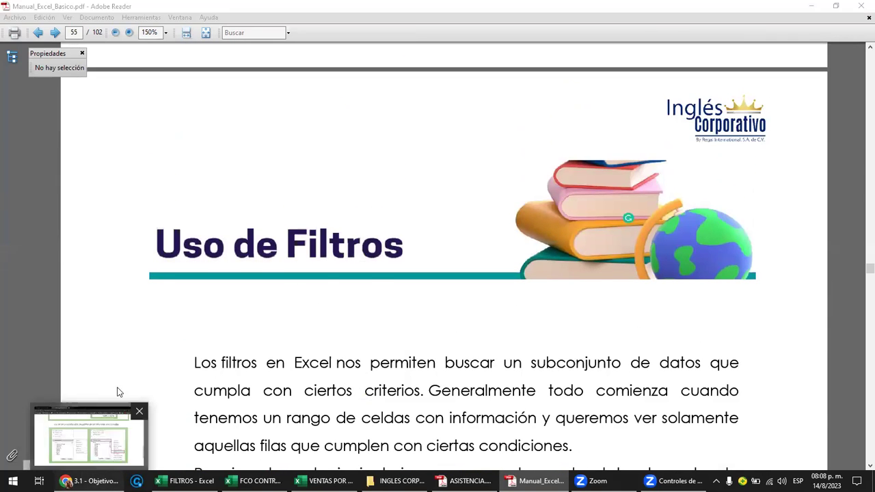
click(89, 424)
Look over the Uso de Filtros lesson slide in Chrome, then bring the FILTROS Excel workbook forward
scroll(163, 227, up, 10)
scroll(162, 226, up, 6)
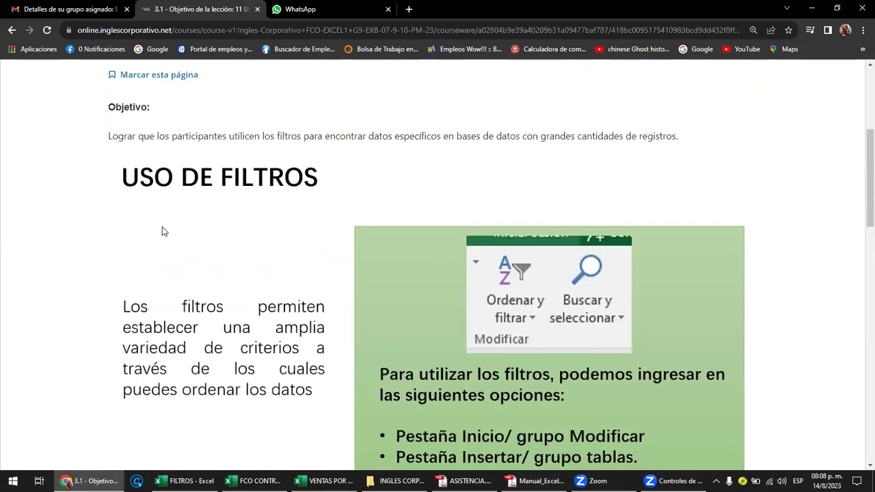
scroll(162, 227, up, 4)
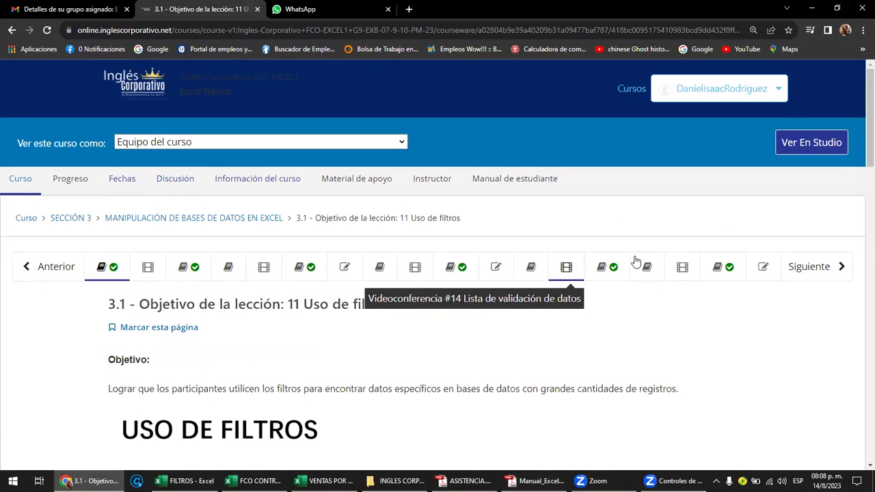
scroll(482, 332, down, 3)
scroll(482, 333, down, 2)
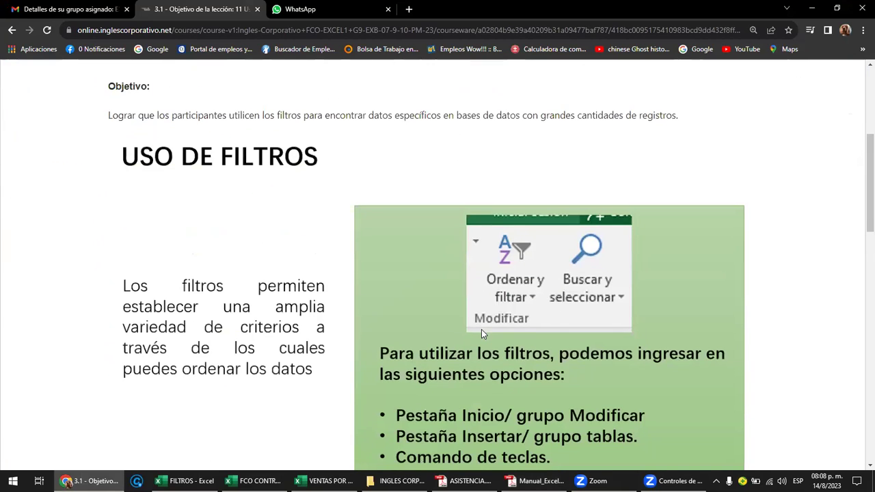
mouse_move(256, 481)
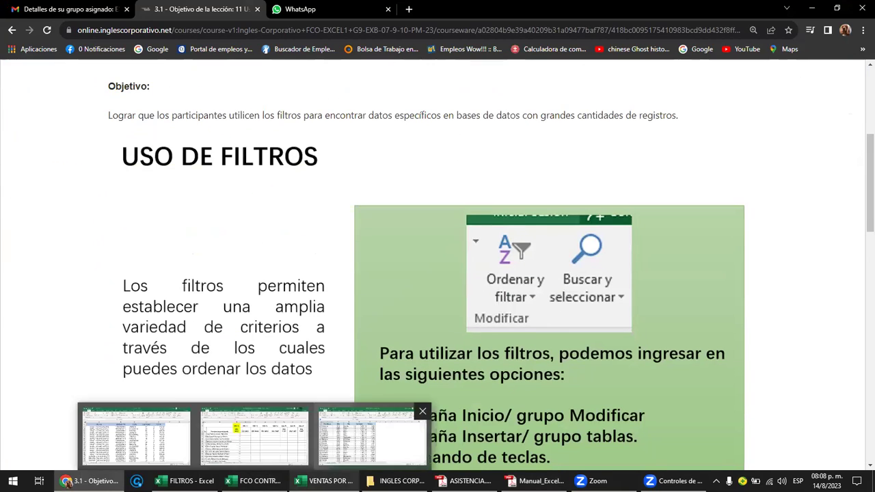
click(137, 438)
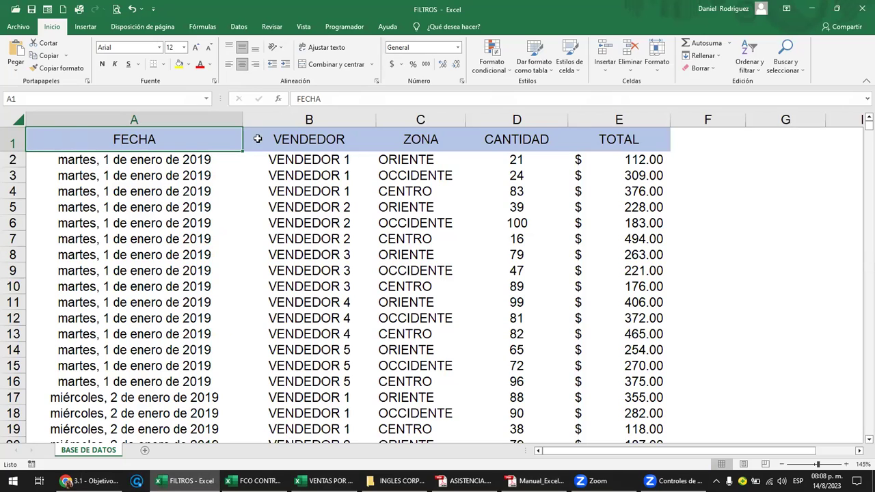
Insert a new row 1 and enter the title 'listado de ventas' in A1
right_click(11, 142)
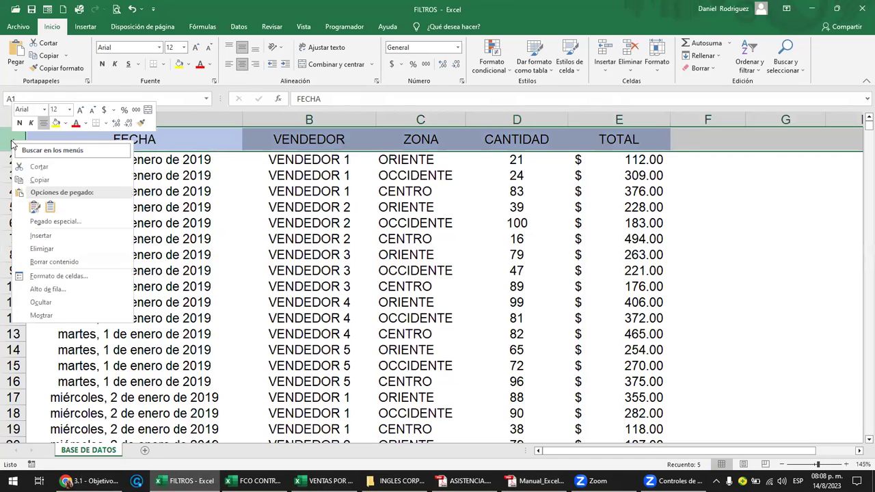
click(51, 239)
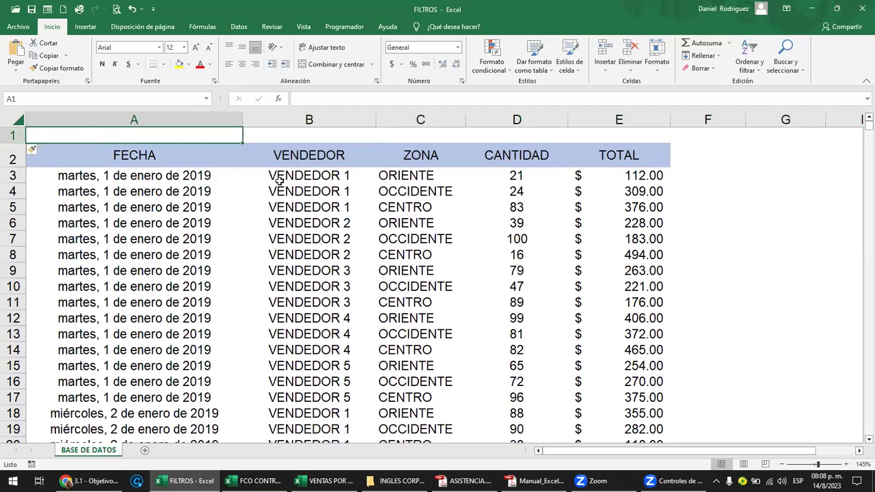
text(listado de)
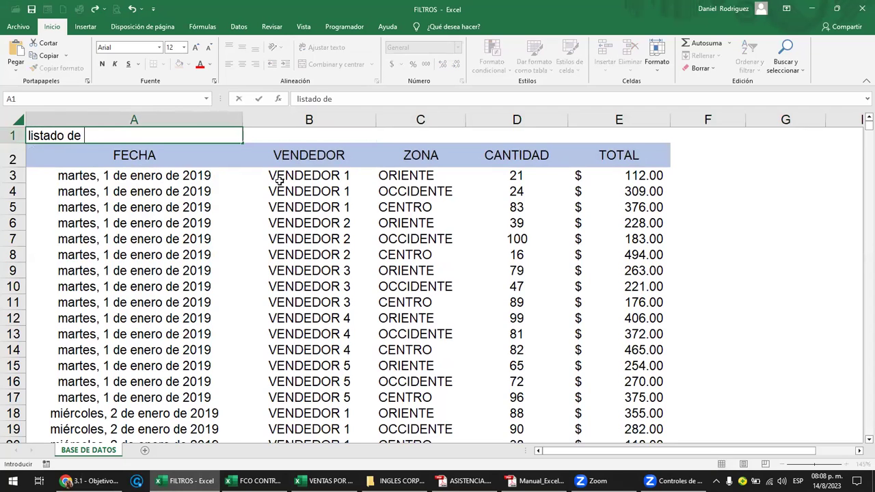
text( ventas)
key(Return)
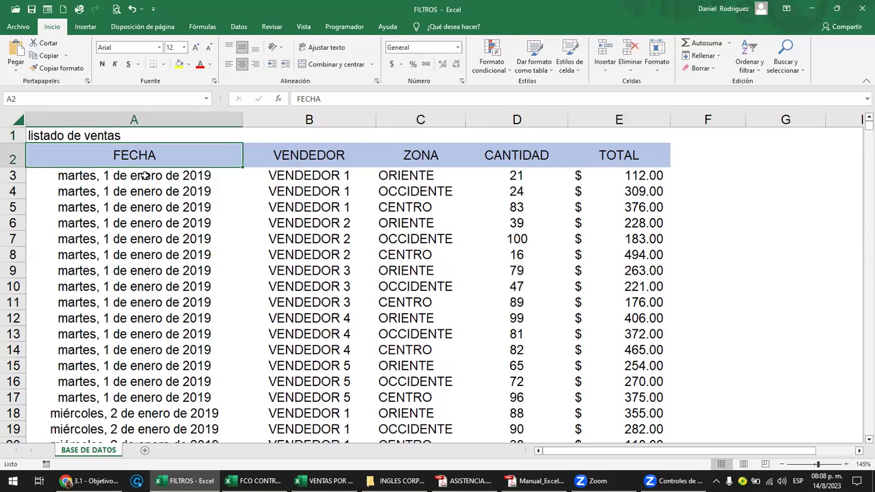
Toggle filtering with Ctrl+Shift+L, then select title cell A1 and row 2
key(ctrl+shift+l)
key(ctrl+shift+l)
click(45, 131)
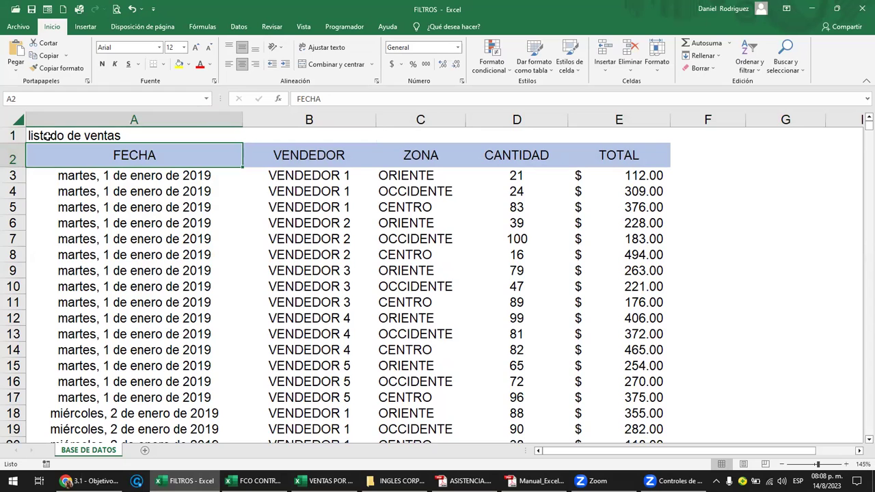
click(12, 158)
Insert a blank row between the title and headers, then select table rows and empty A2:E2
right_click(11, 158)
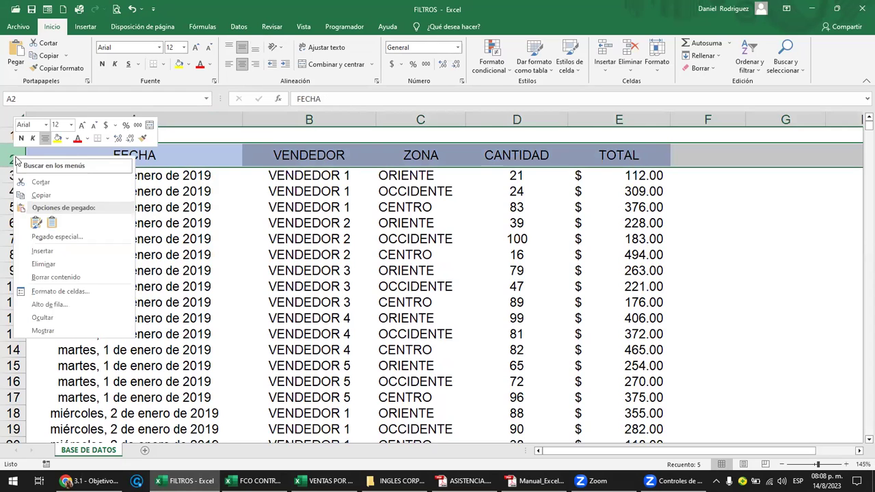
click(65, 252)
click(122, 166)
drag(121, 165, 600, 284)
click(60, 136)
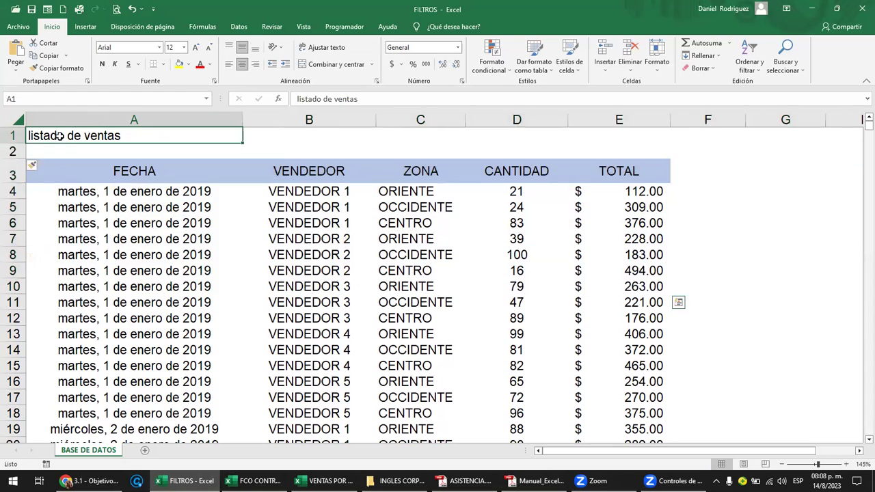
click(48, 150)
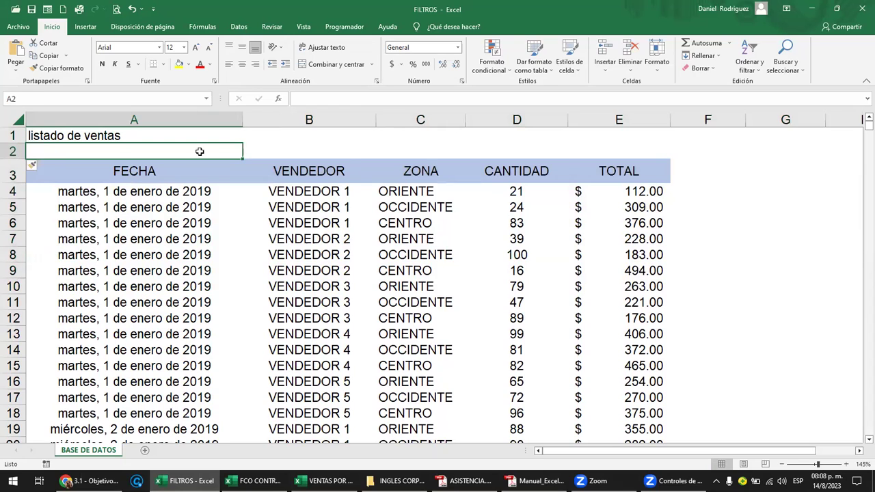
mouse_move(200, 152)
mouse_down()
mouse_move(665, 151)
mouse_move(718, 393)
mouse_up()
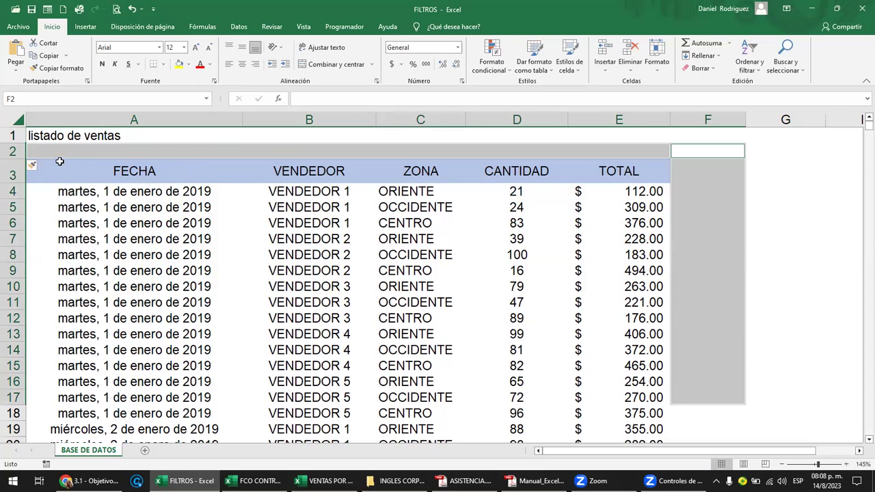
Delete the 'listado de ventas' title row and select the FECHA header cell
click(51, 139)
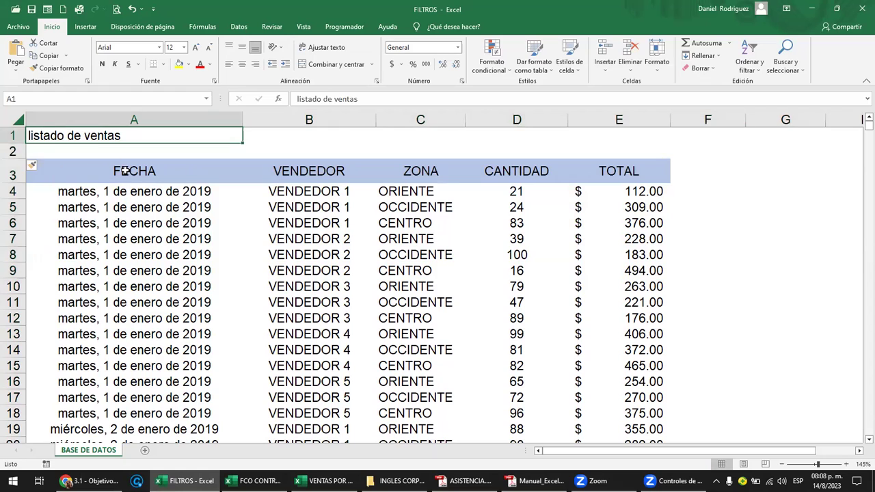
right_click(10, 136)
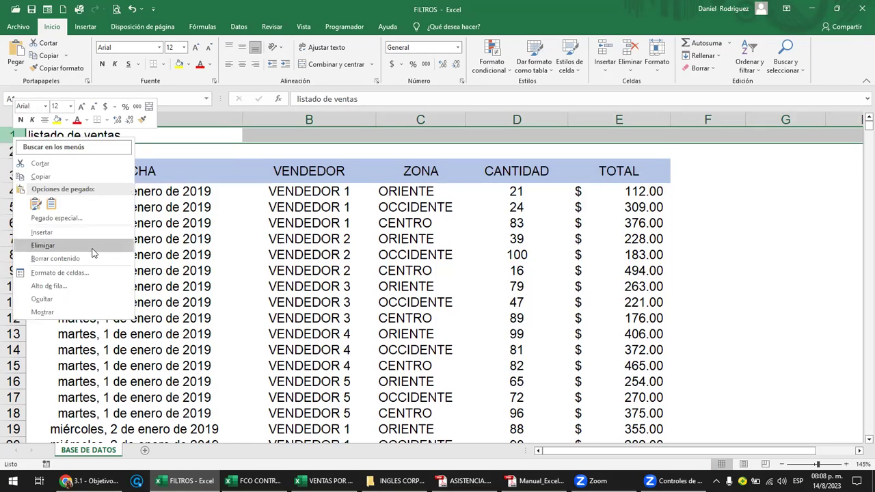
click(94, 252)
click(77, 159)
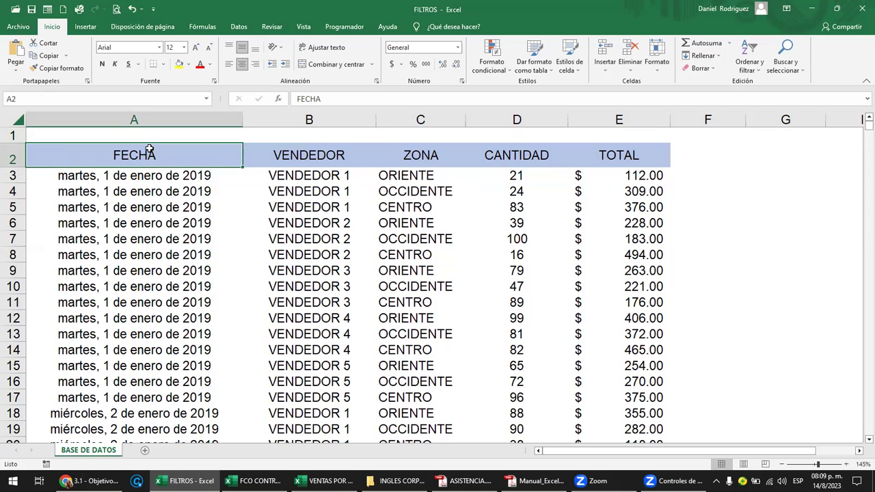
key(ctrl+shift+l)
key(ctrl+shift+l)
key(ctrl+shift+l)
key(ctrl+shift+l)
key(ctrl+shift+l)
key(ctrl+shift+l)
key(ctrl+shift+l)
key(ctrl+shift+l)
key(ctrl+shift+l)
key(ctrl+shift+l)
key(ctrl+shift+l)
key(ctrl+shift+l)
click(760, 181)
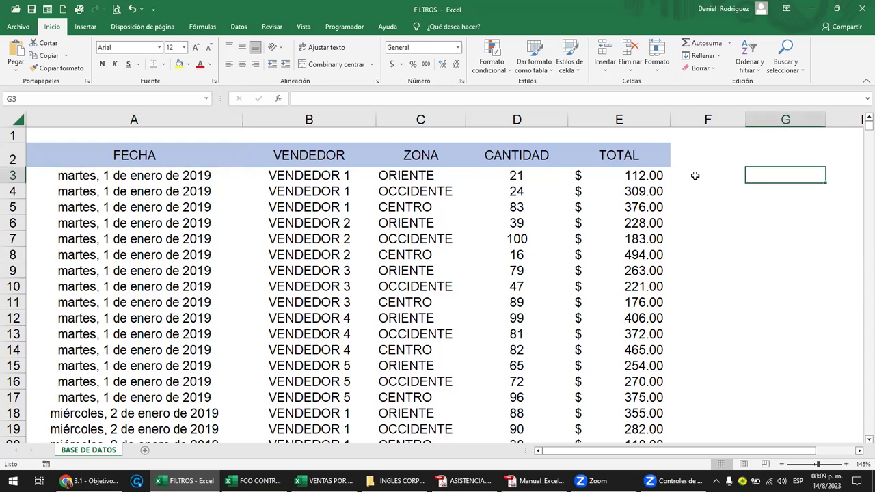
click(628, 159)
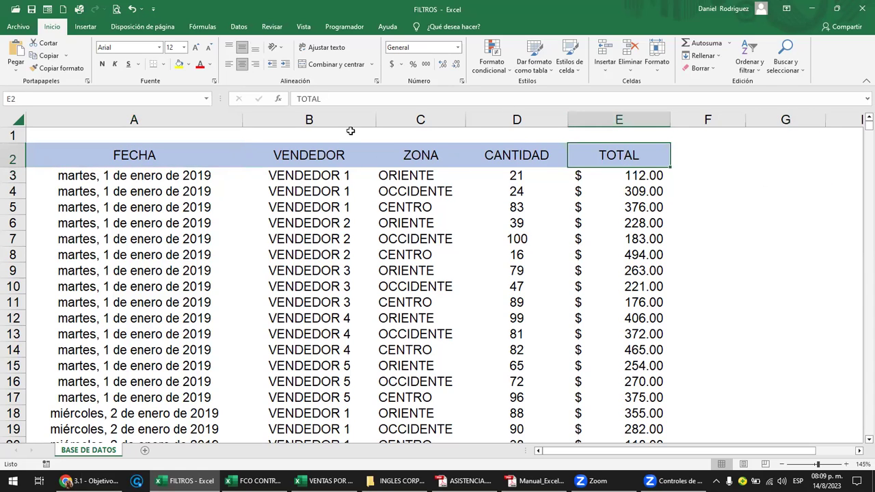
On the Datos tab, turn Filtro on and back off, then select the VENDEDOR header B2
click(239, 28)
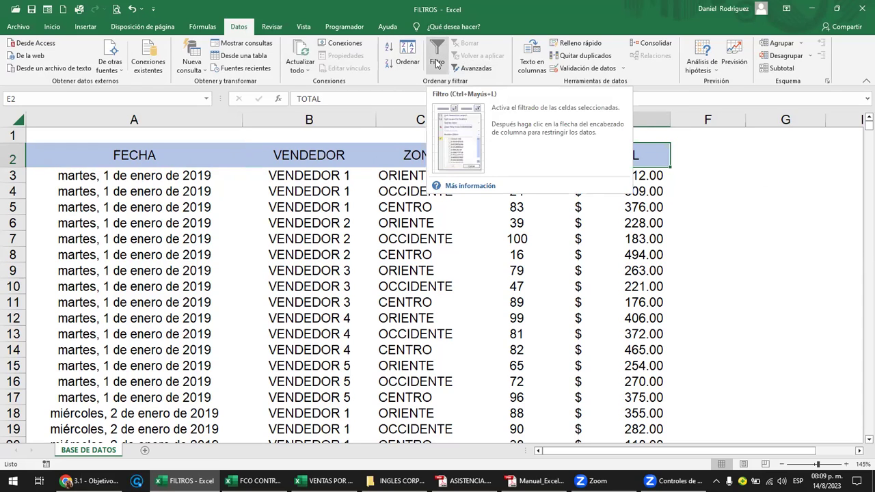
click(437, 63)
click(437, 64)
click(342, 159)
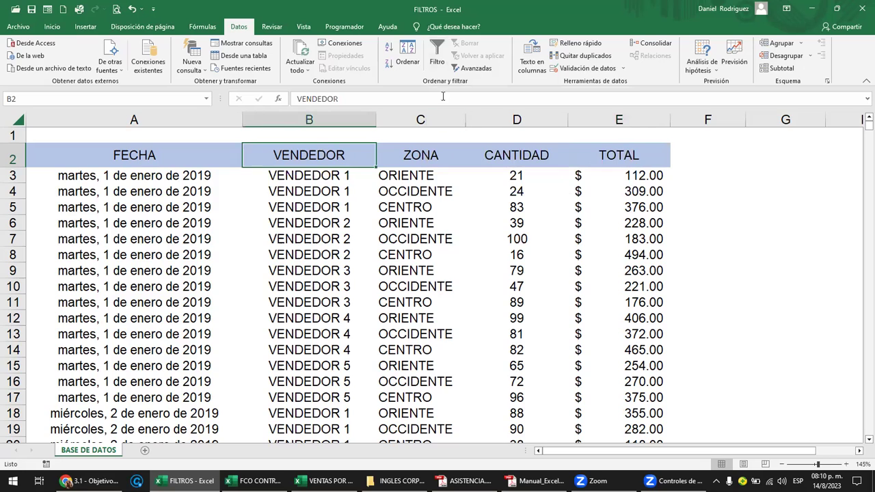
click(440, 28)
text(fil)
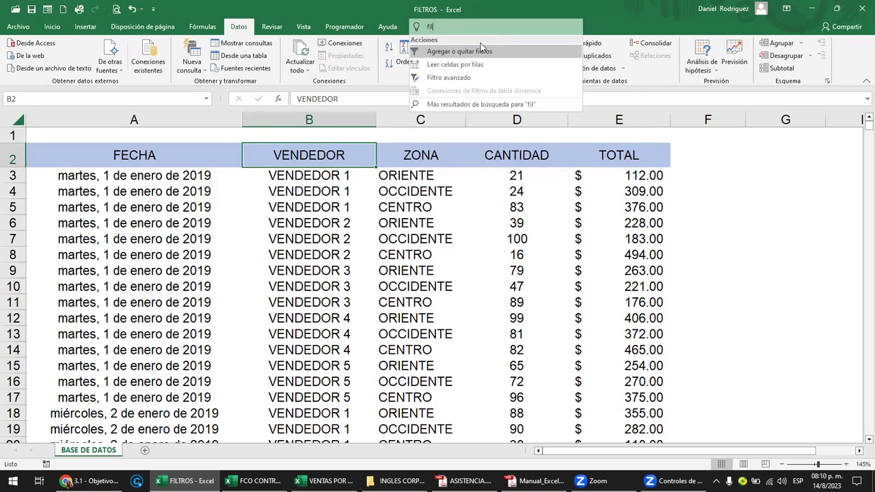
click(459, 51)
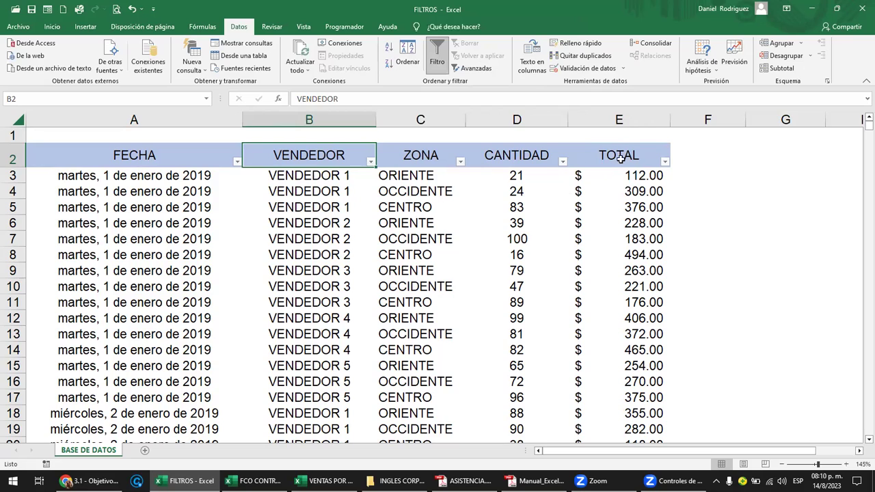
click(654, 158)
key(ctrl+shift+l)
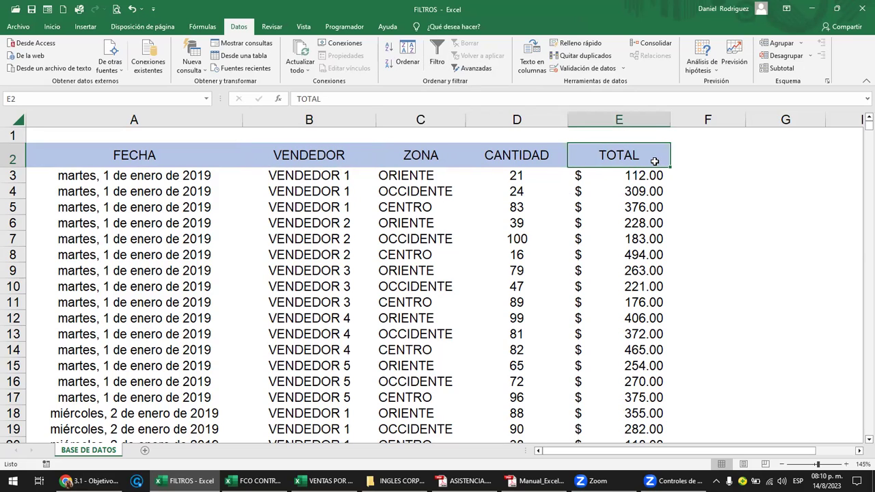
key(ctrl+shift+l)
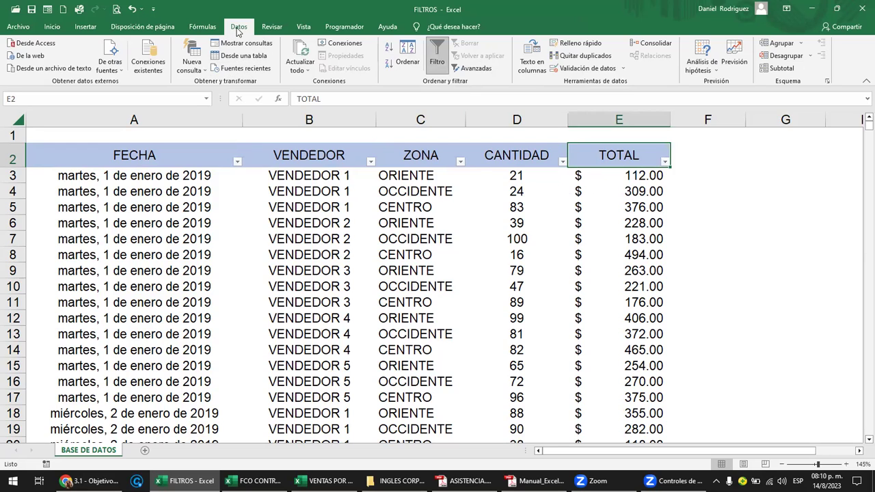
click(436, 64)
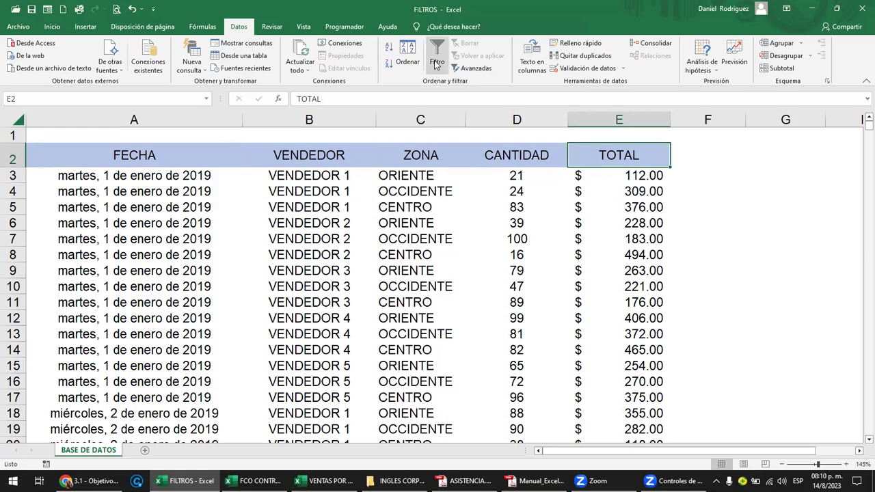
click(436, 64)
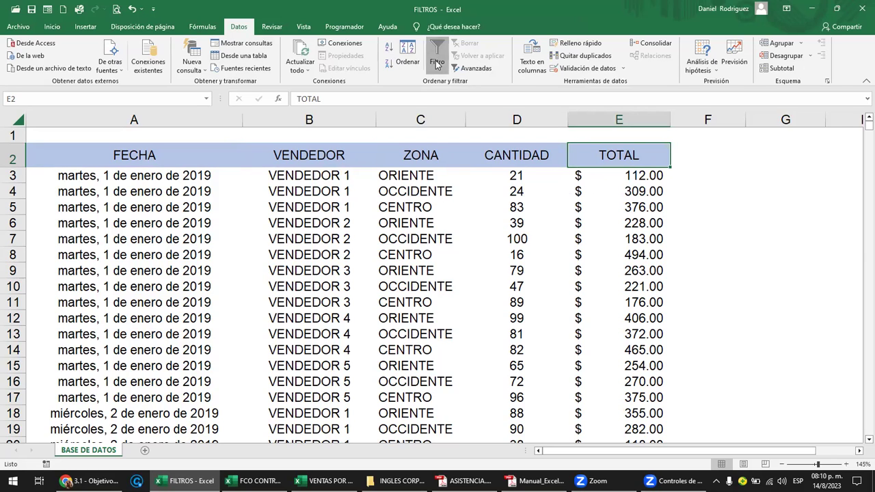
double_click(436, 64)
click(435, 64)
click(436, 64)
click(435, 64)
click(436, 64)
click(436, 64)
click(435, 64)
click(436, 64)
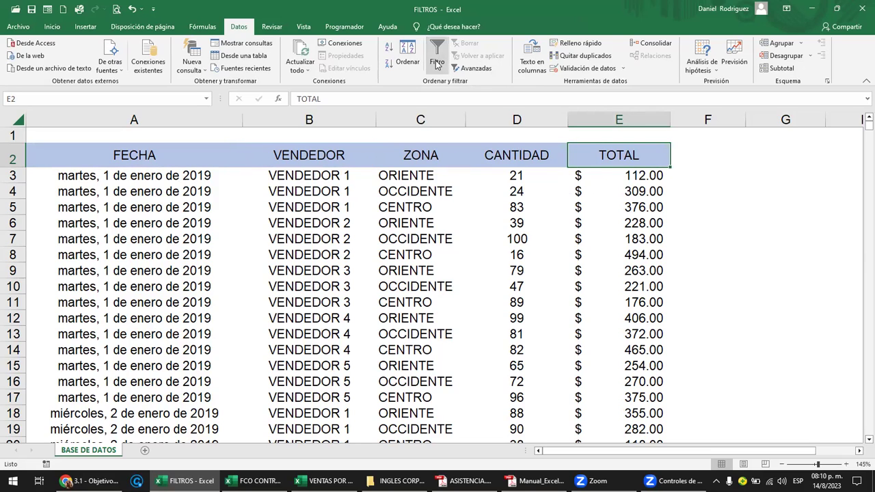
click(436, 64)
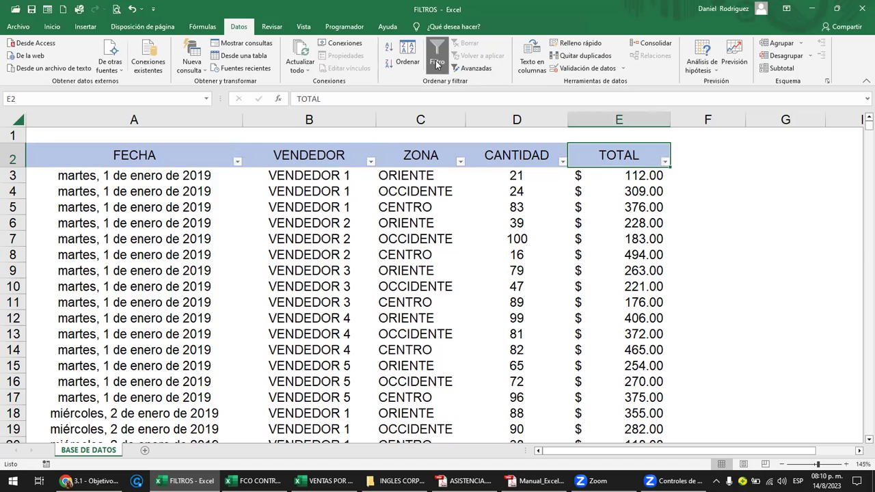
click(140, 162)
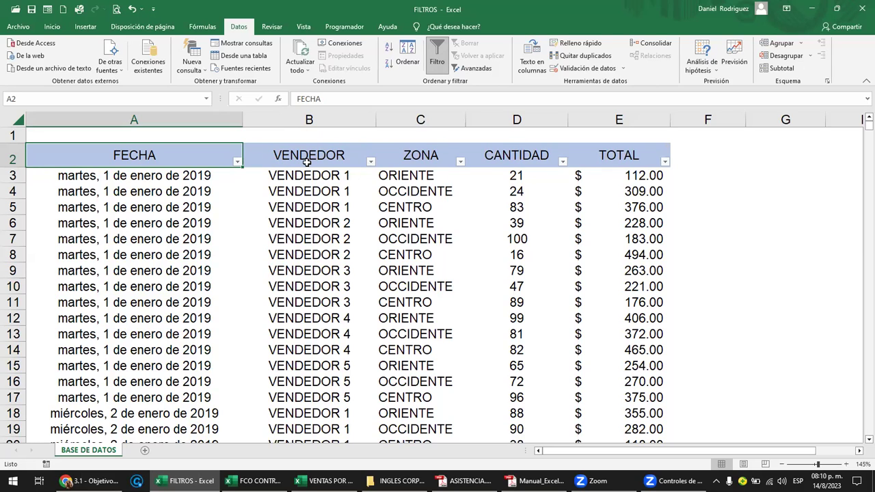
Sort the sales table by VENDEDOR from A to Z
click(371, 164)
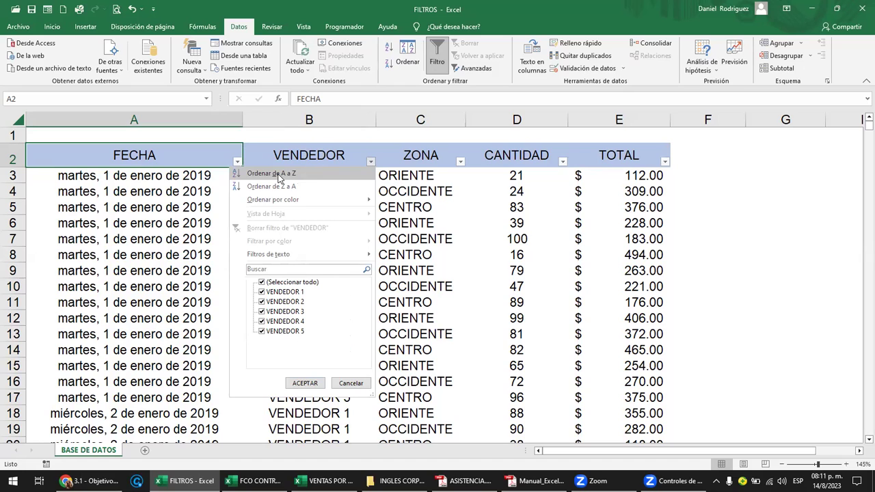
click(293, 173)
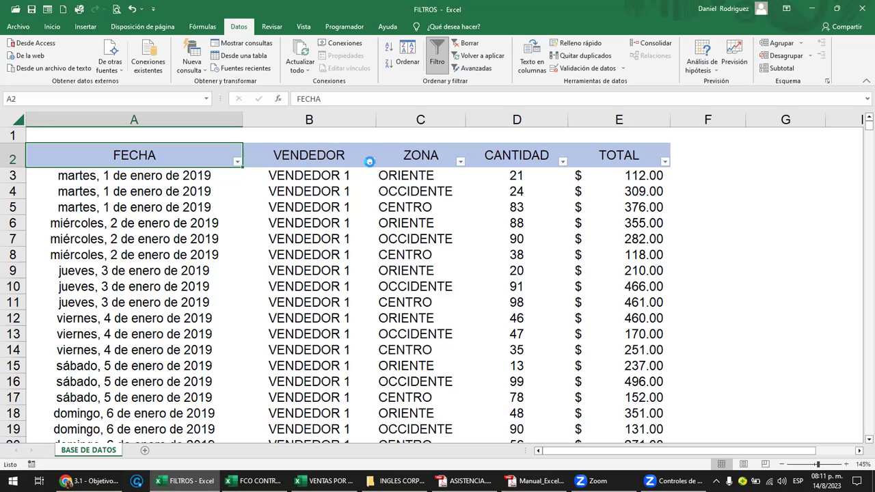
click(370, 162)
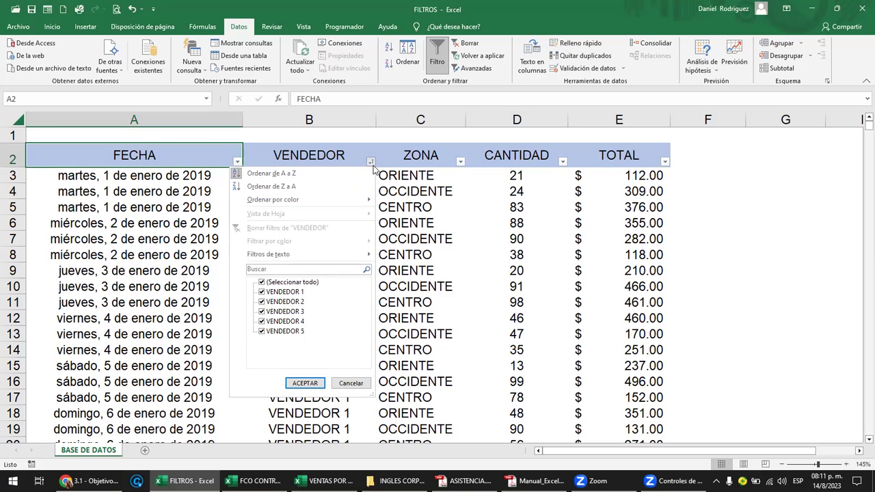
click(370, 148)
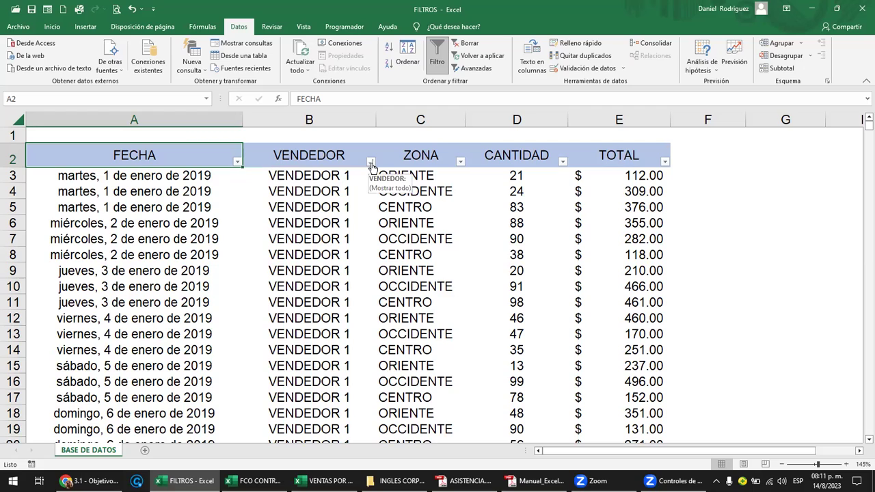
Re-sort the table by VENDEDOR from Z to A, putting VENDEDOR 5 first
click(371, 166)
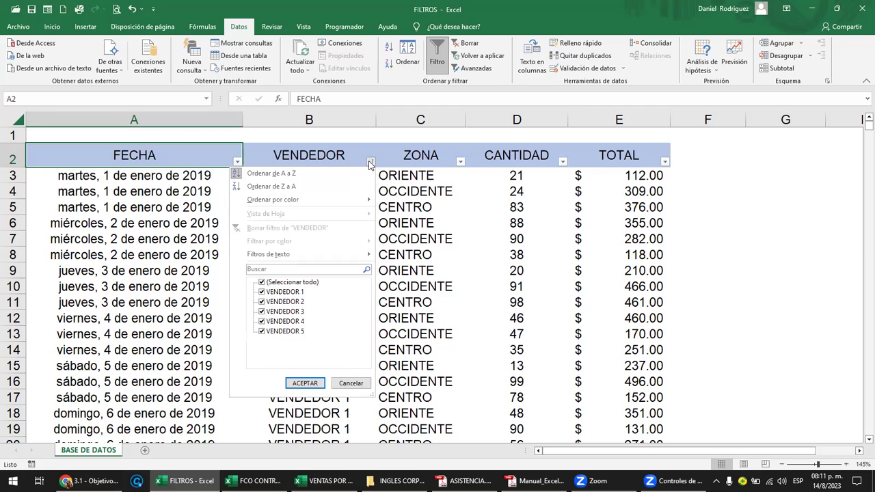
click(261, 187)
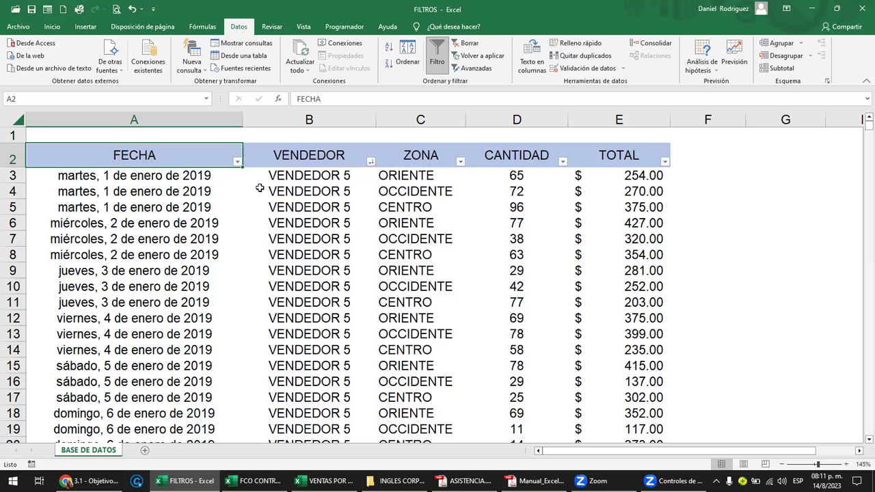
click(370, 163)
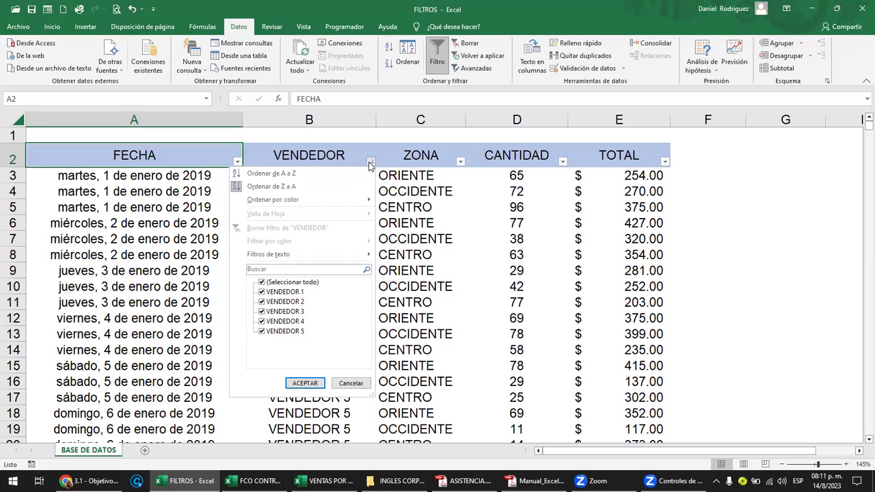
mouse_move(342, 200)
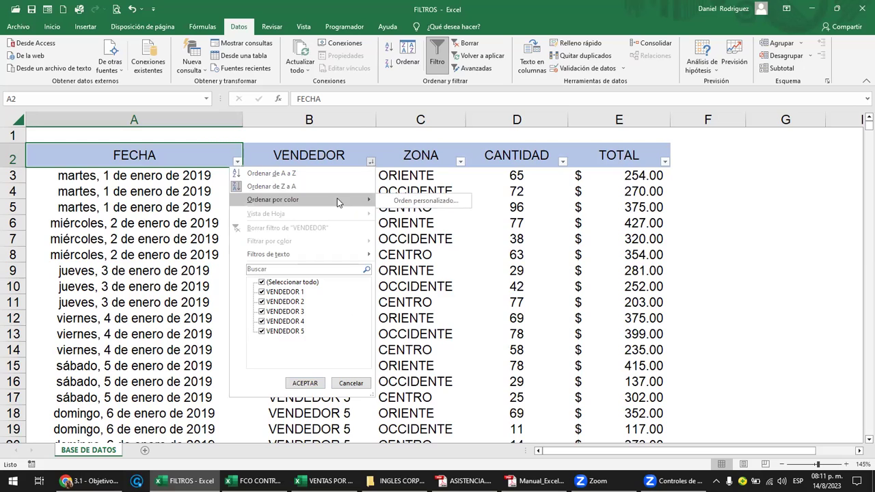
click(433, 183)
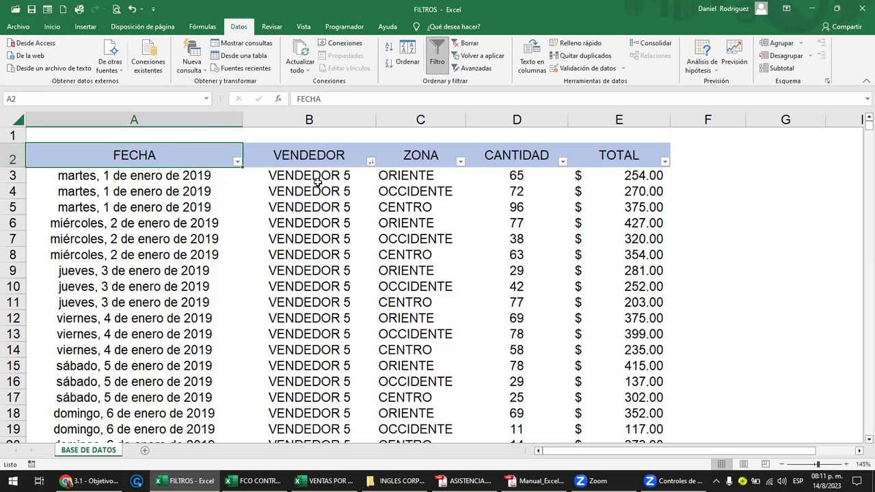
click(317, 182)
Clear the sort indicator with Datos > Borrar, keeping the Z-to-A order
click(371, 163)
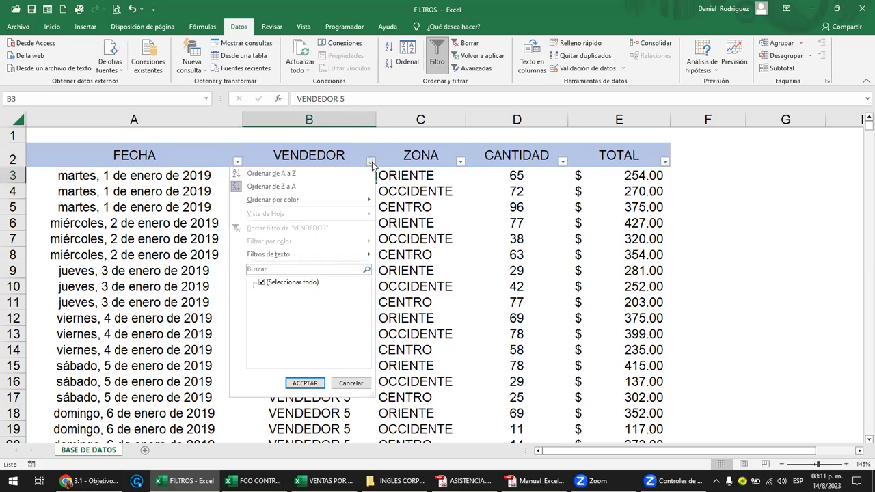
mouse_move(317, 199)
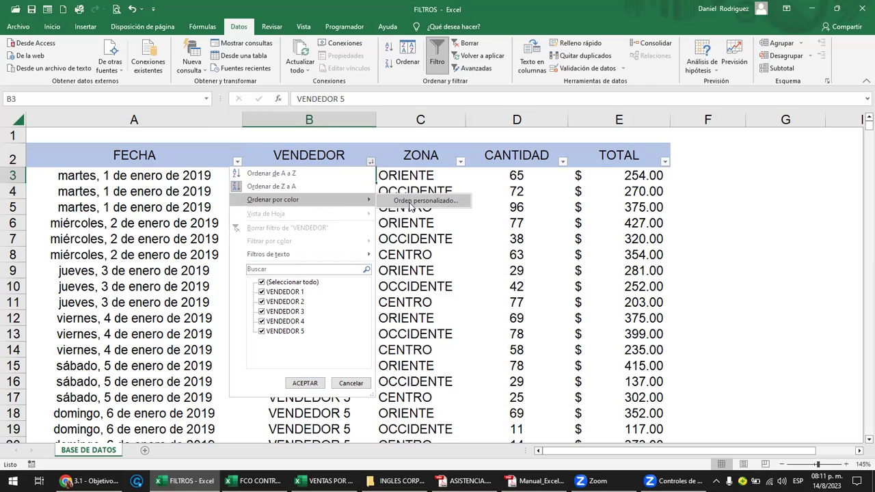
click(343, 157)
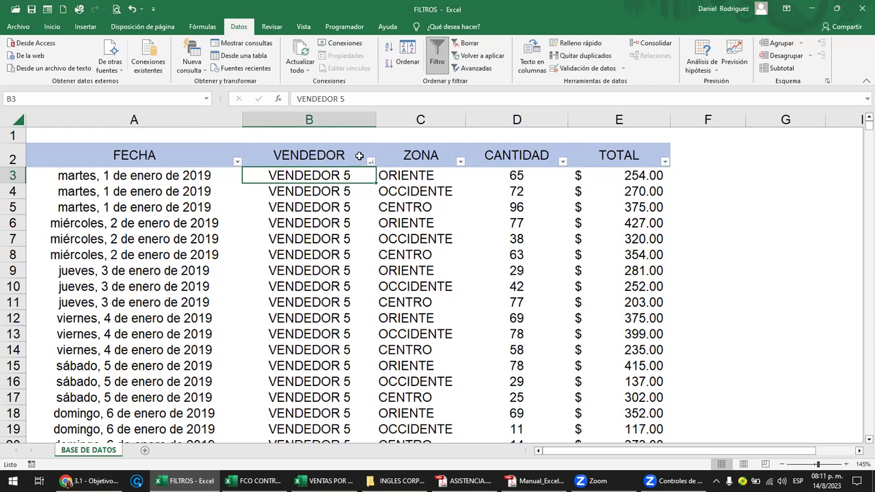
click(345, 155)
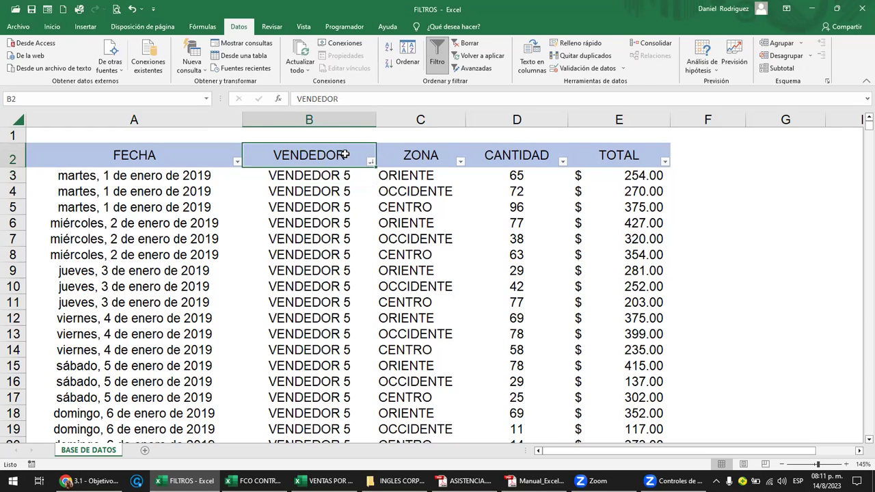
click(463, 46)
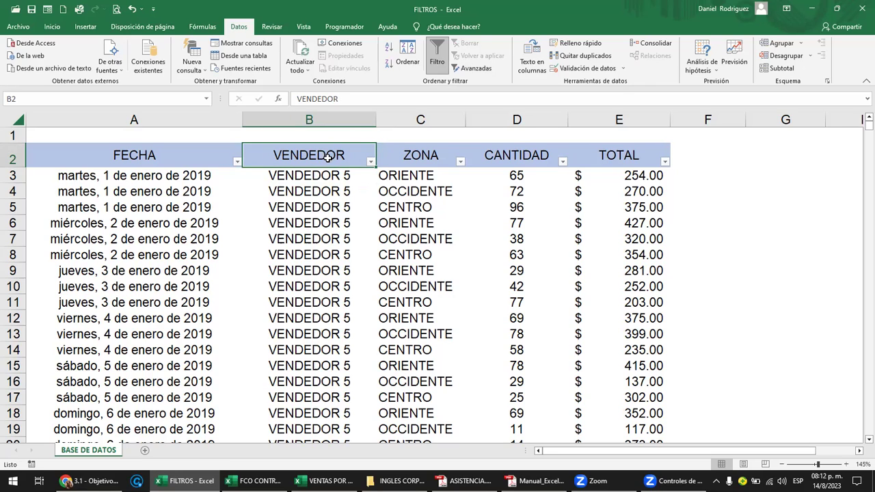
Sort VENDEDOR from Z to A, then clear the sort indicator with Borrar
click(370, 162)
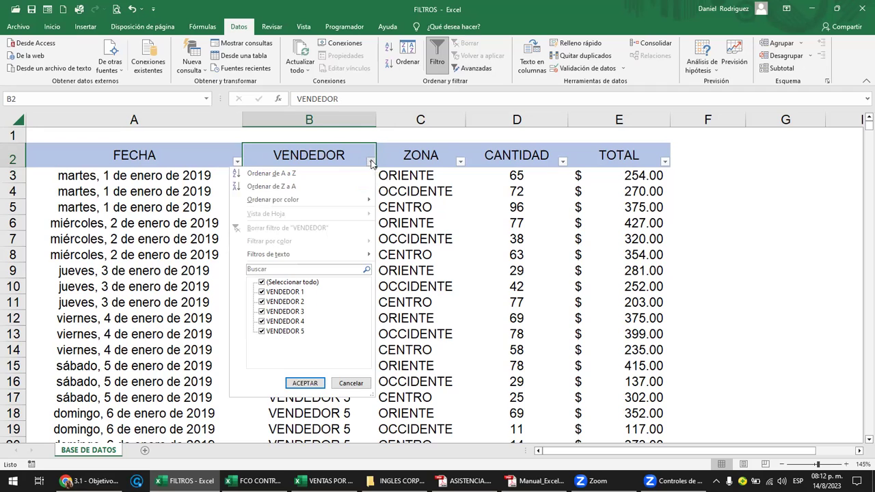
click(283, 189)
click(468, 43)
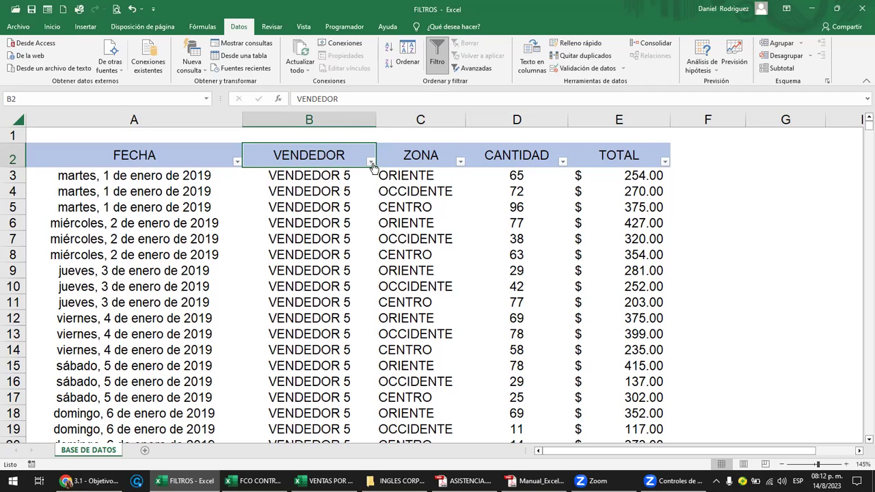
key(Down)
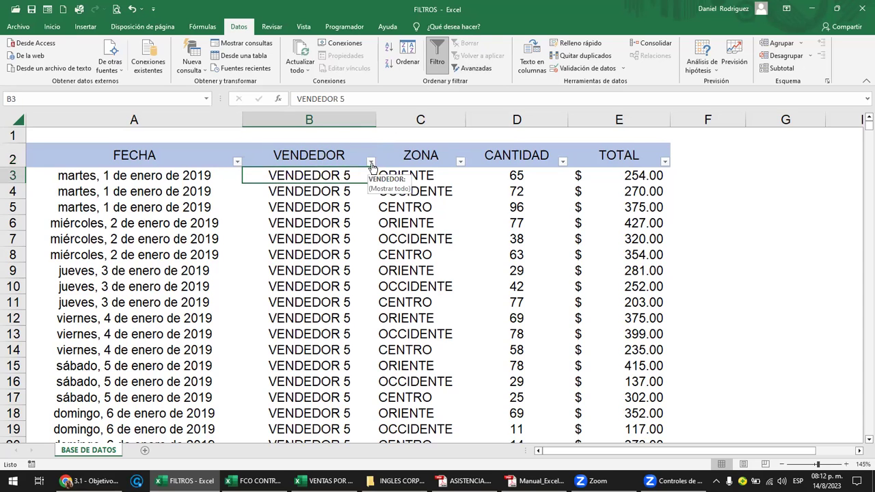
Sort the table by VENDEDOR from A to Z, bringing VENDEDOR 1 to the top
click(371, 163)
click(434, 178)
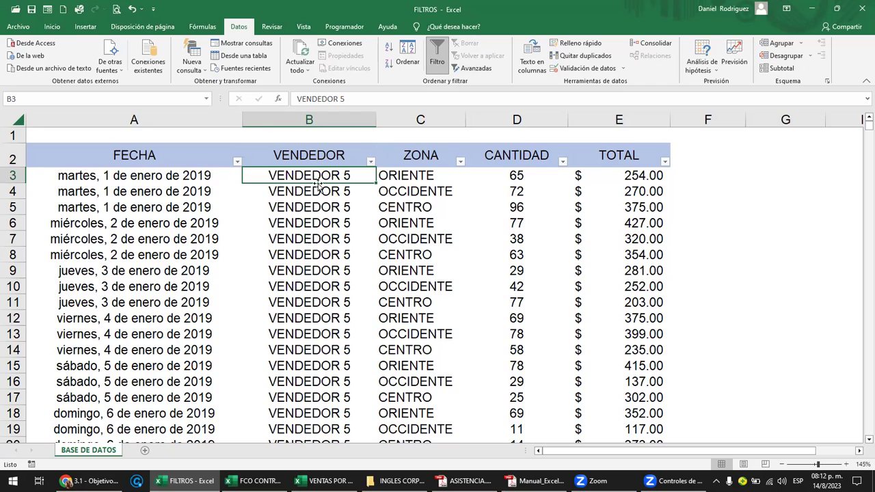
click(370, 161)
click(286, 173)
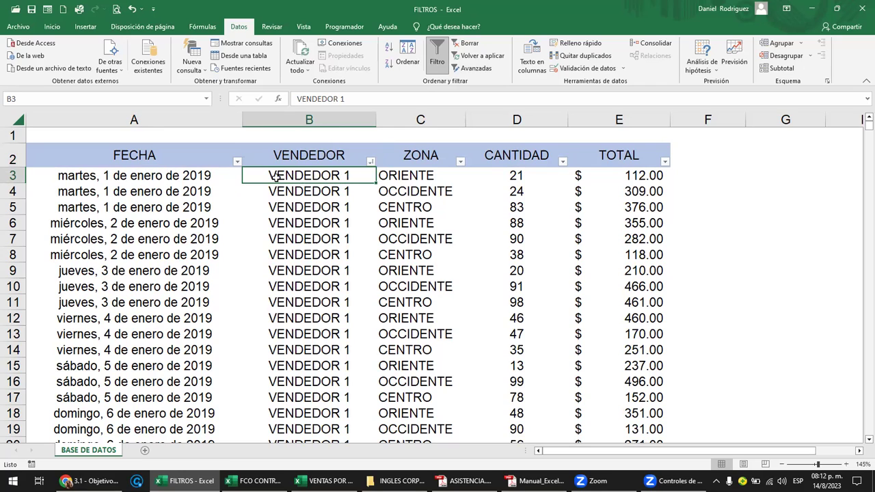
Select row 3's record from VENDEDOR through TOTAL, ending on cell B3
click(506, 174)
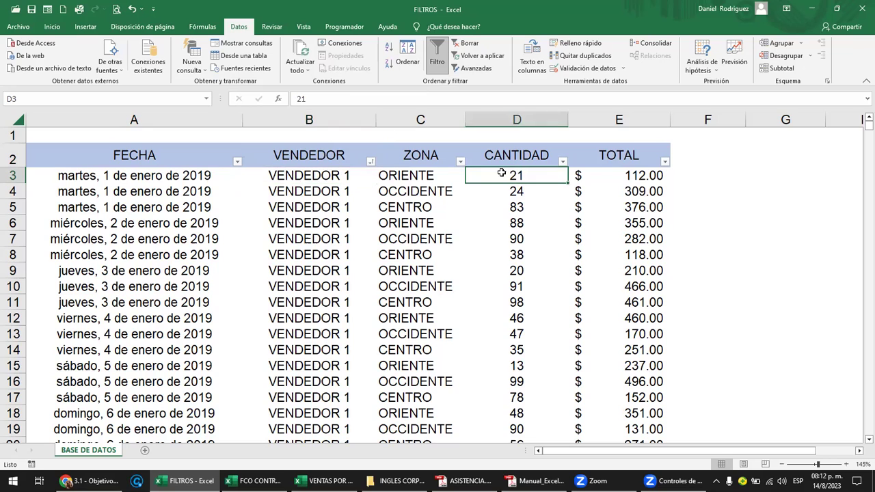
drag(655, 175, 260, 176)
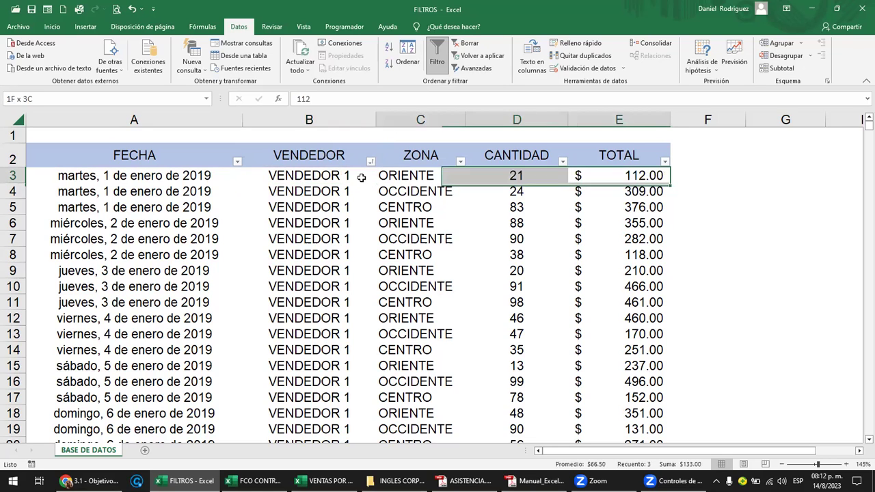
click(309, 175)
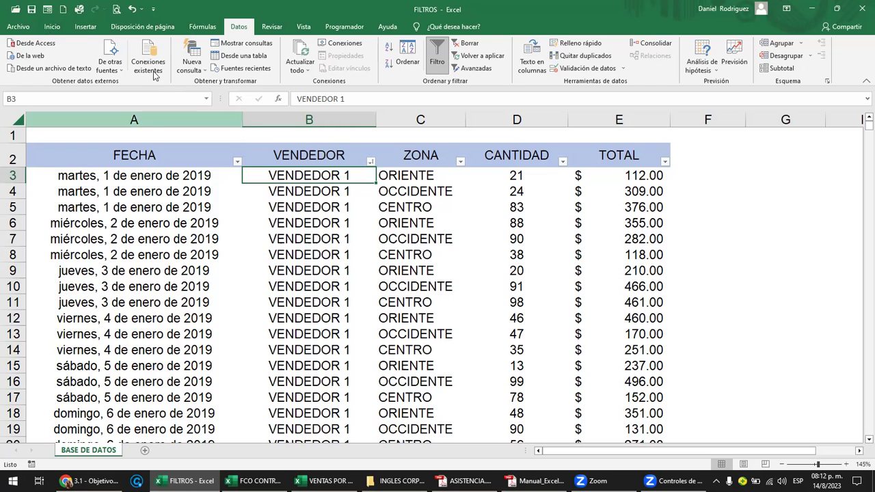
Colour B3's font red and sort VENDEDOR by font colour with red first
click(52, 27)
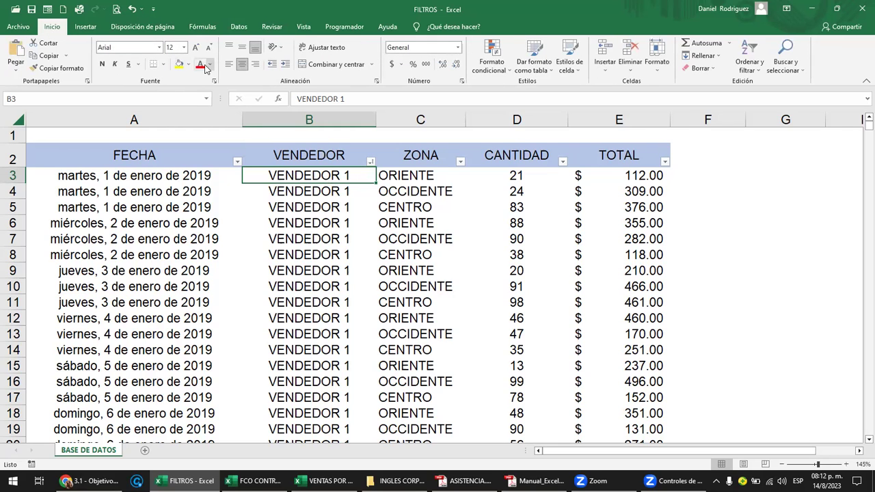
click(199, 65)
click(330, 153)
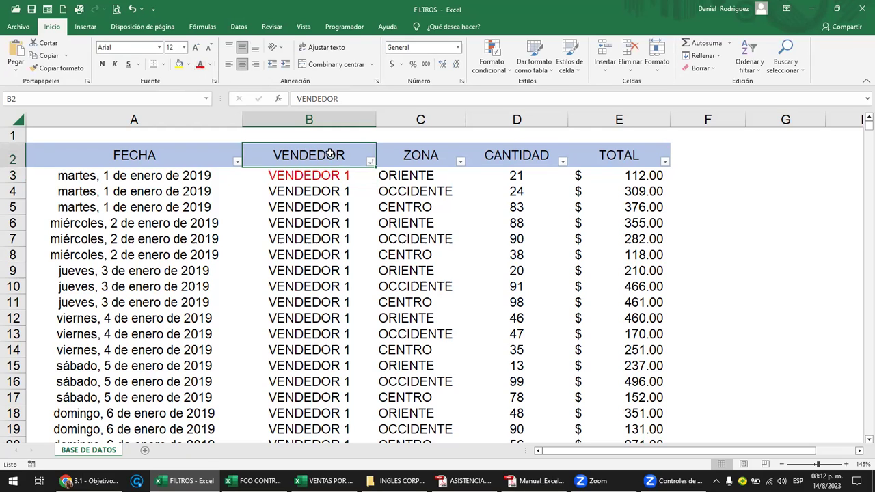
click(368, 170)
click(370, 162)
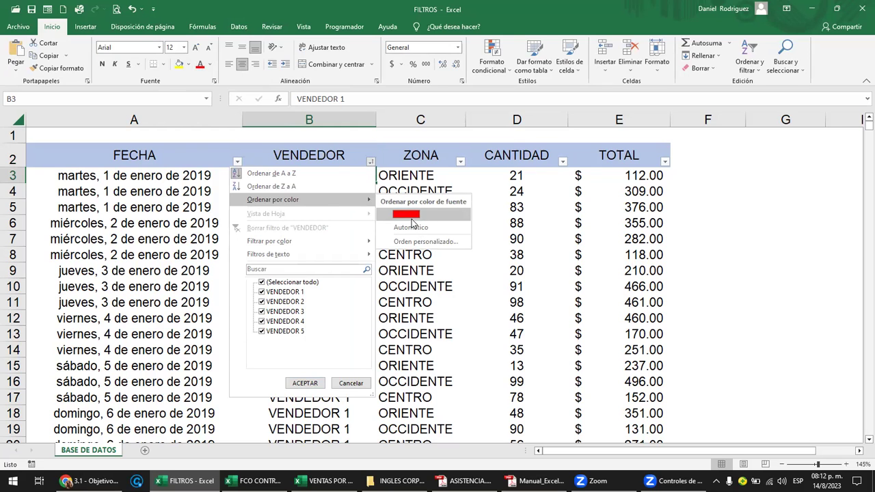
click(409, 216)
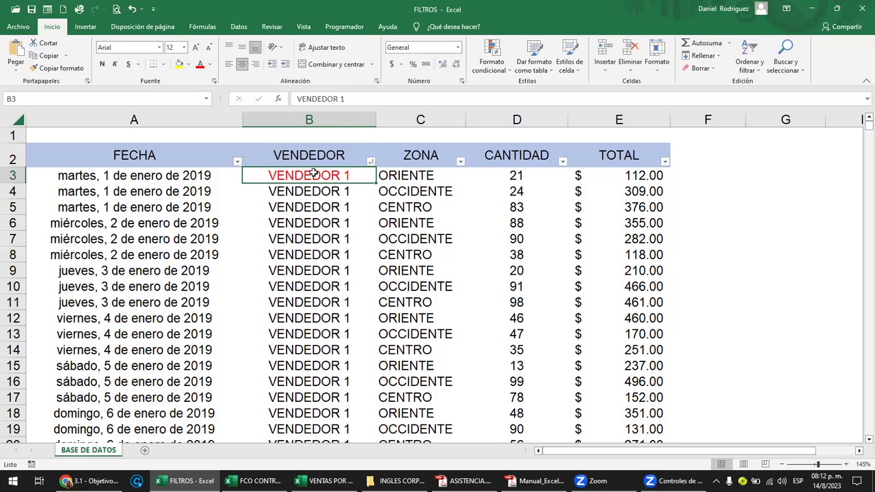
Colour B4's font blue, sort the blue-font row first, and select B3:B4
click(347, 191)
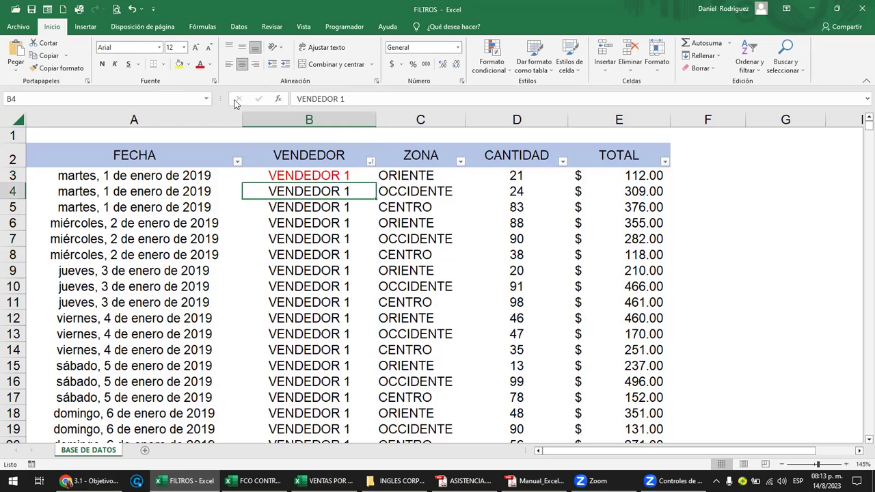
click(211, 65)
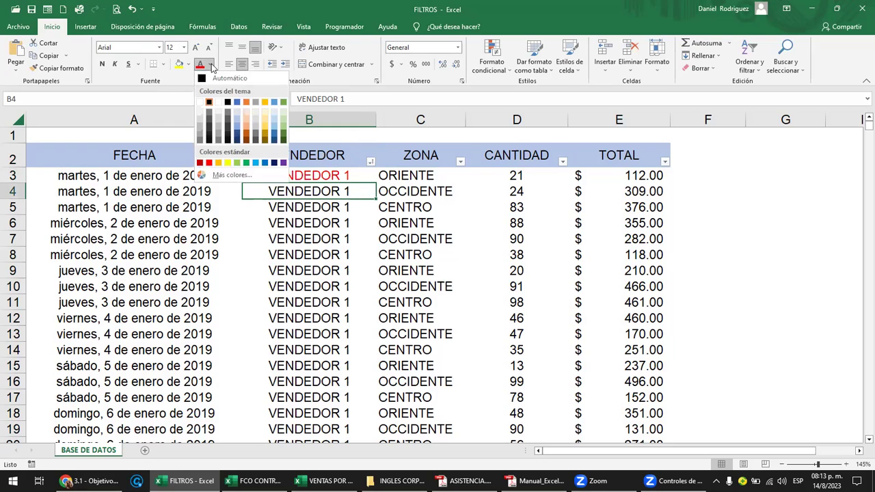
click(256, 167)
click(322, 219)
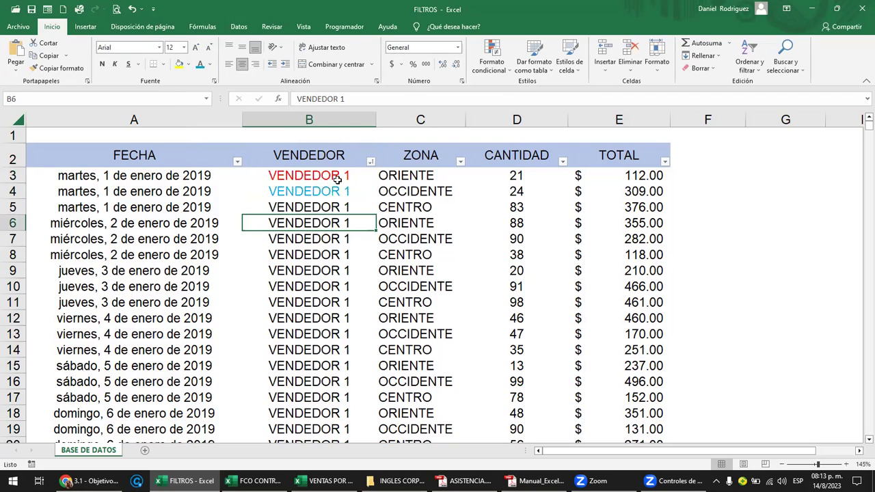
click(370, 162)
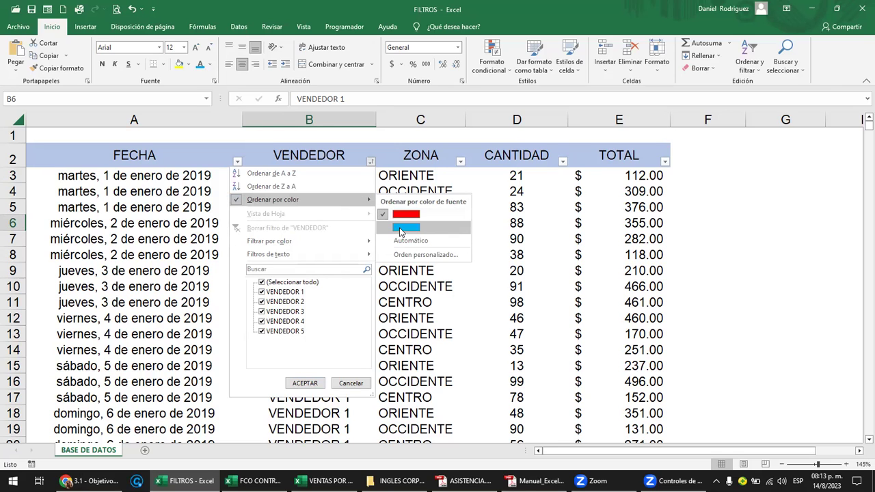
click(401, 229)
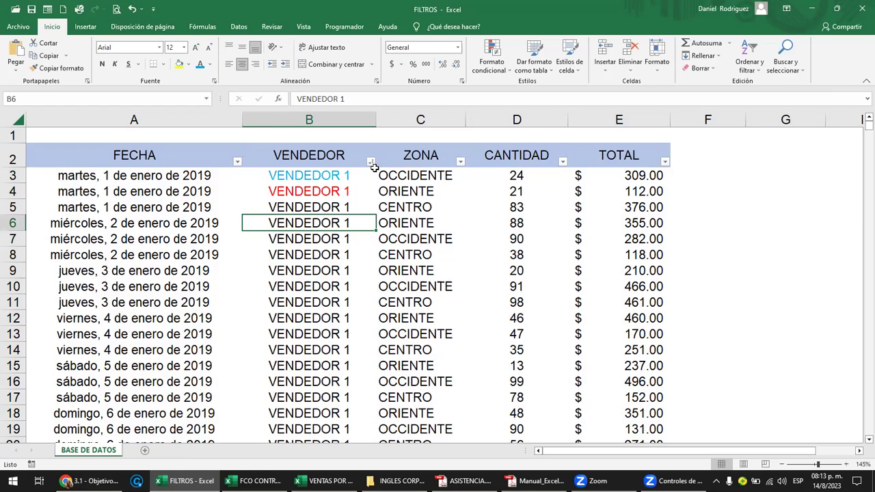
drag(333, 177, 333, 190)
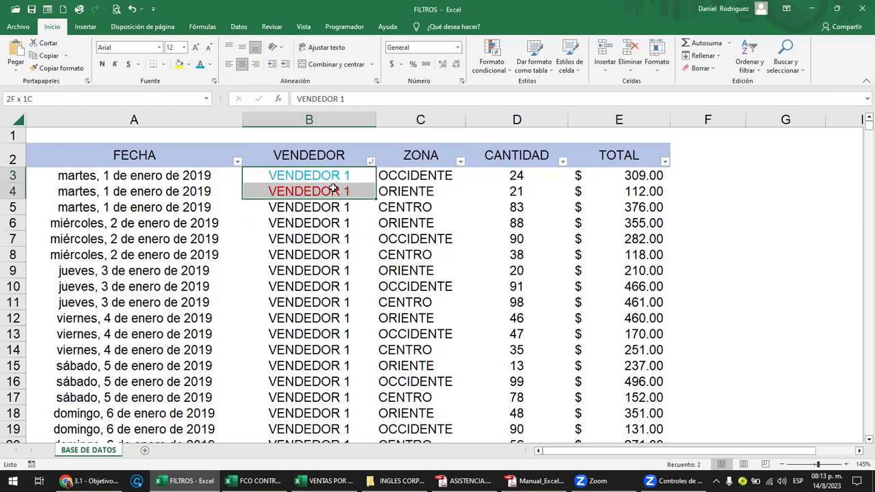
Reset B3:B4 to Automático font colour and sort VENDEDOR by automatic font colour
click(212, 66)
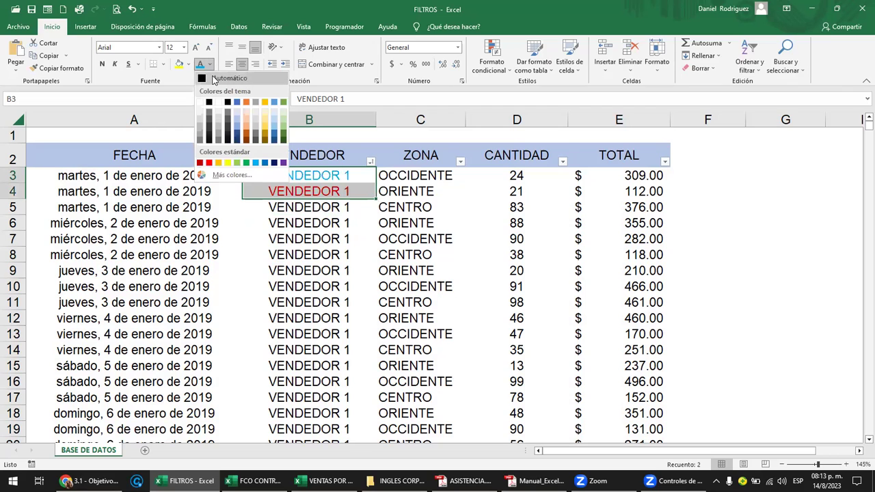
click(218, 78)
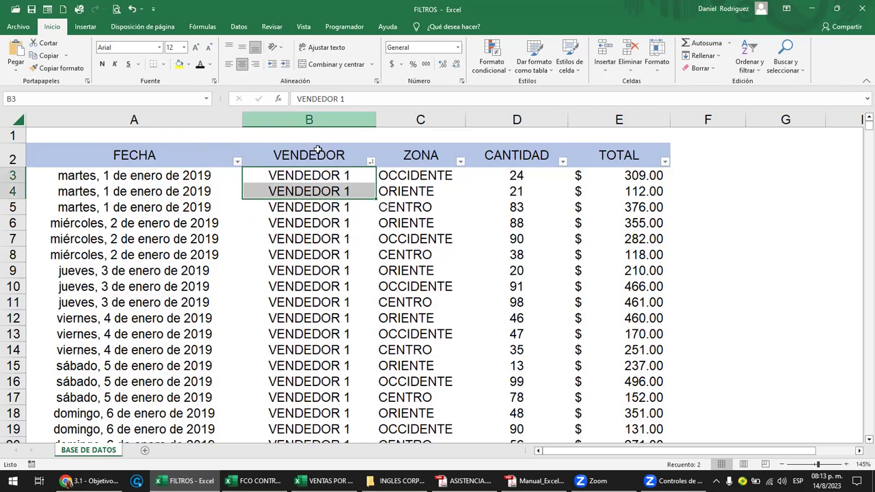
click(370, 162)
mouse_move(332, 206)
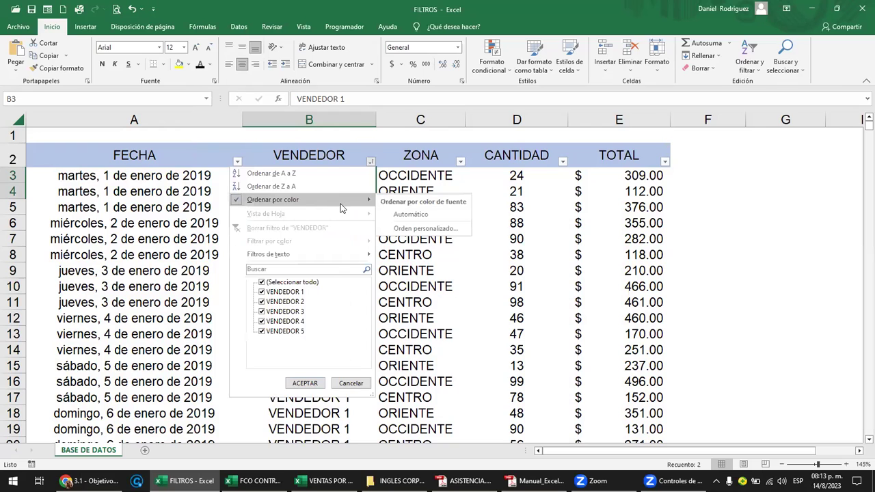
click(411, 214)
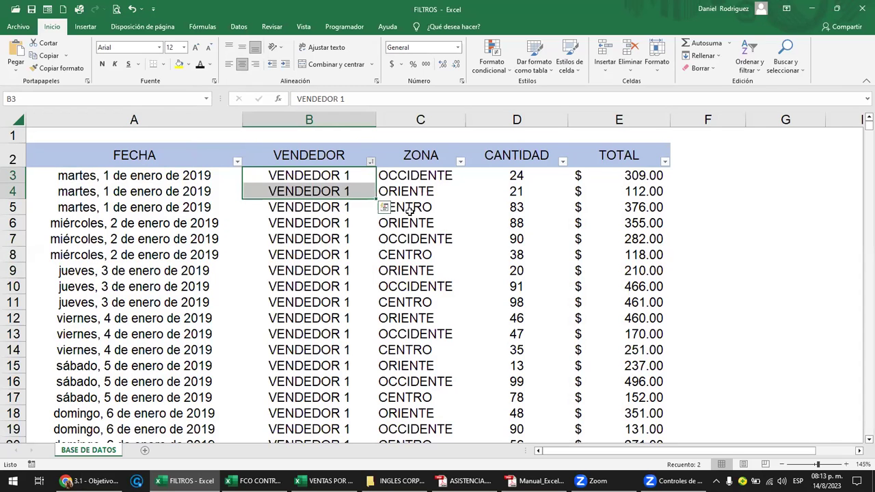
Sort the VENDEDOR column A to Z
click(348, 159)
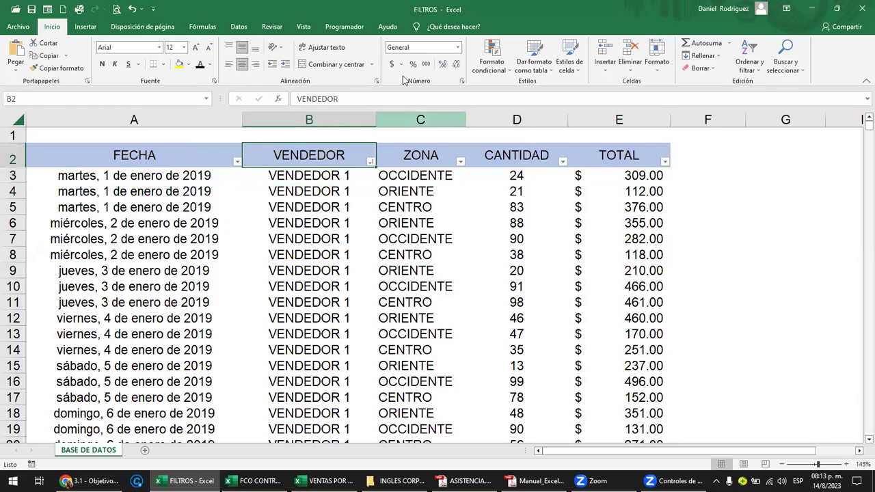
click(370, 162)
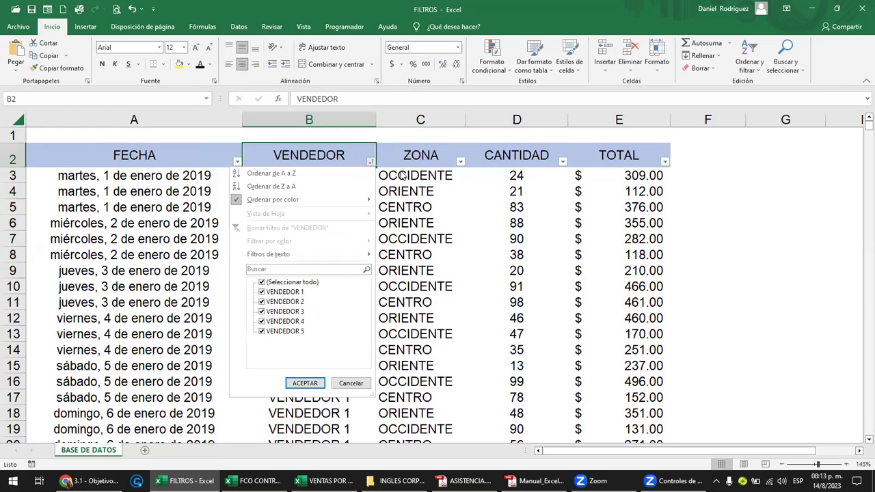
click(306, 173)
Clear the sort with Datos > Ordenar y filtrar > Borrar
click(309, 175)
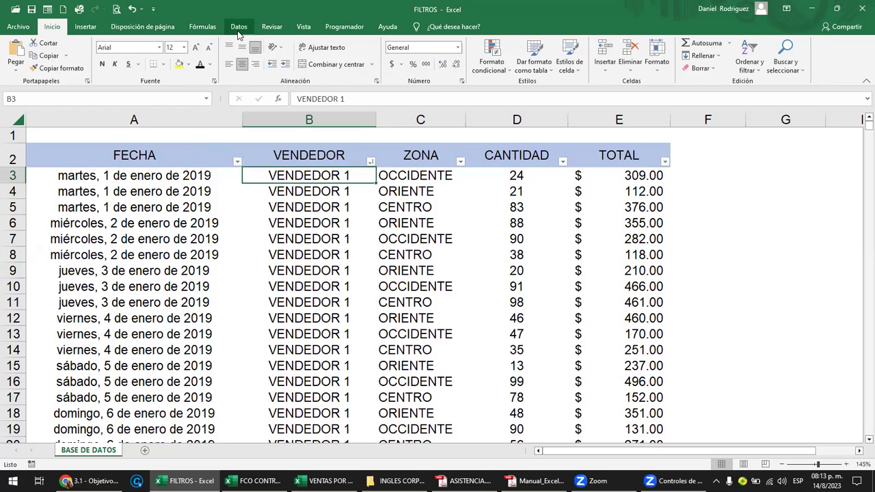
click(239, 27)
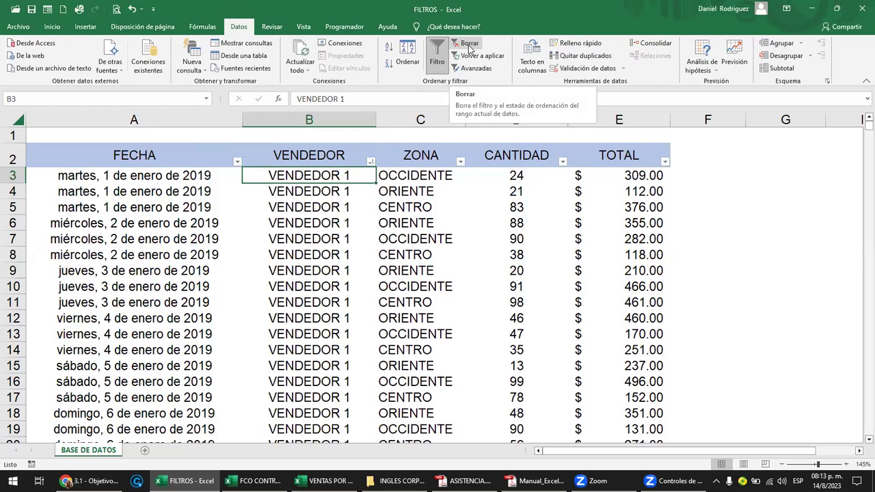
click(469, 47)
click(342, 162)
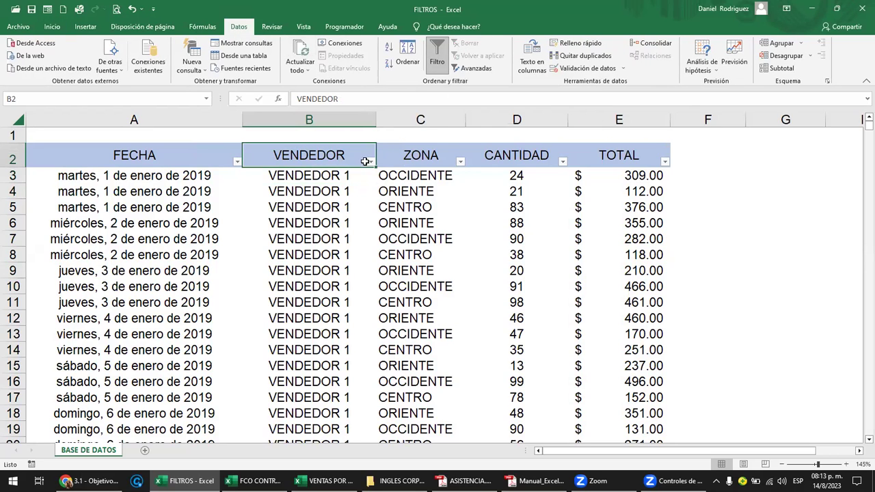
click(370, 163)
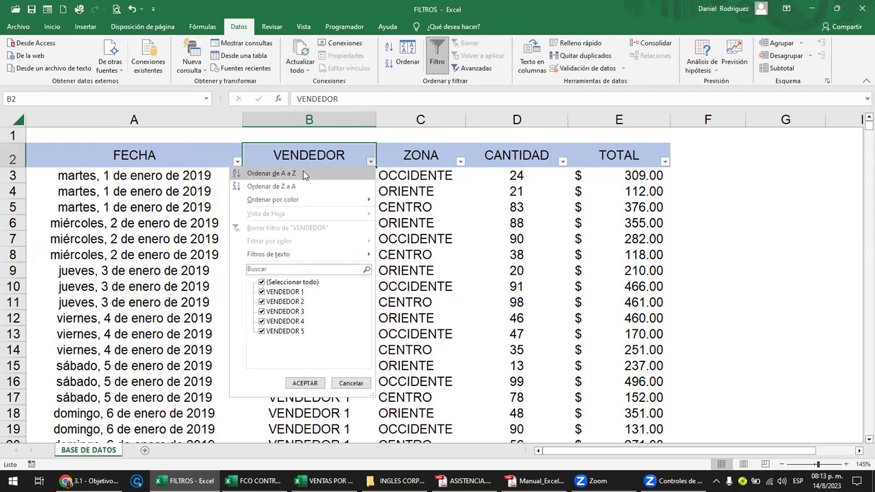
Filter VENDEDOR to show only VENDEDOR 1 rows
click(323, 154)
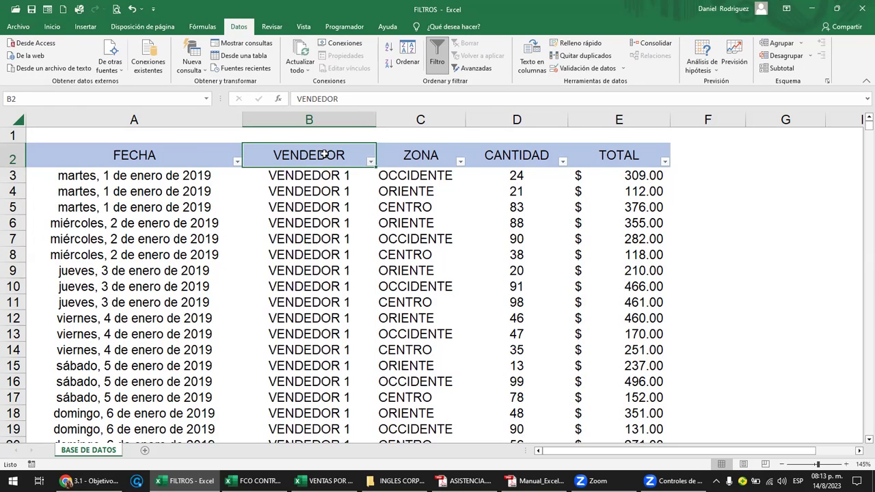
click(370, 163)
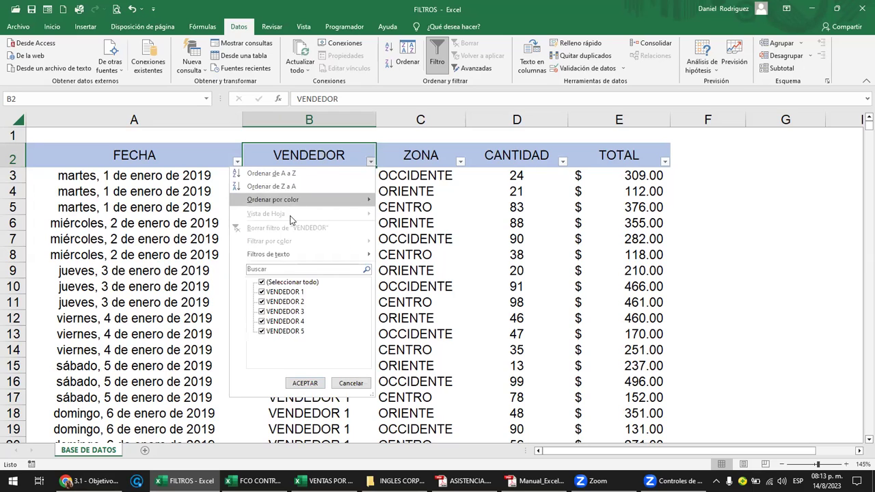
click(260, 270)
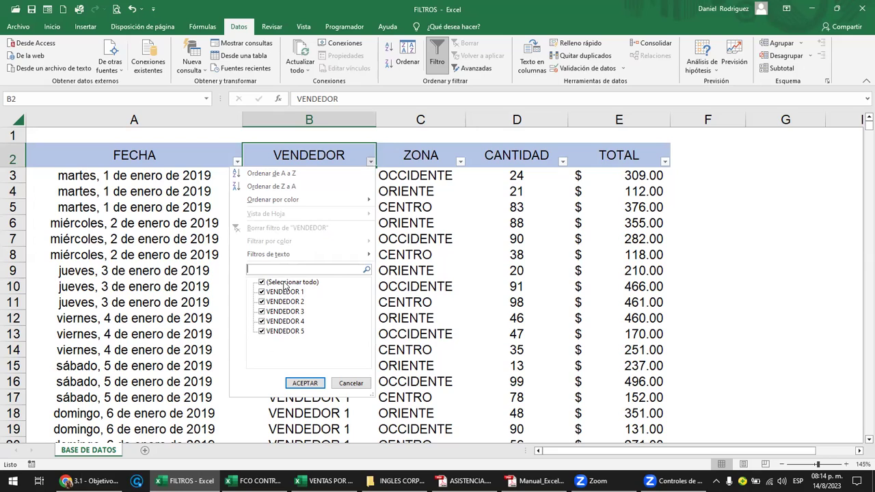
click(262, 283)
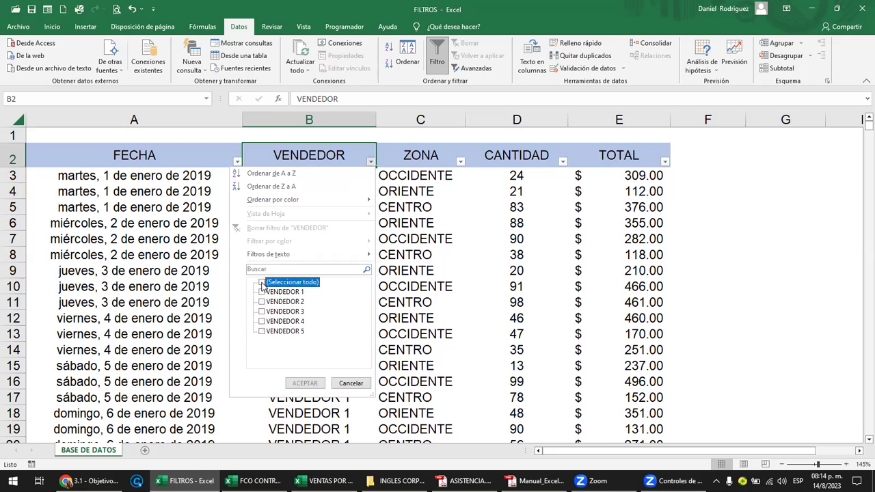
click(262, 283)
click(262, 283)
click(300, 292)
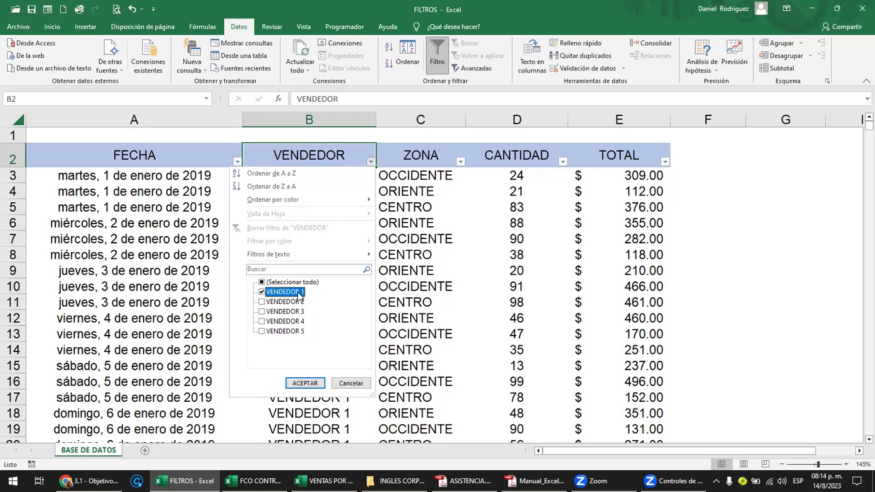
click(305, 383)
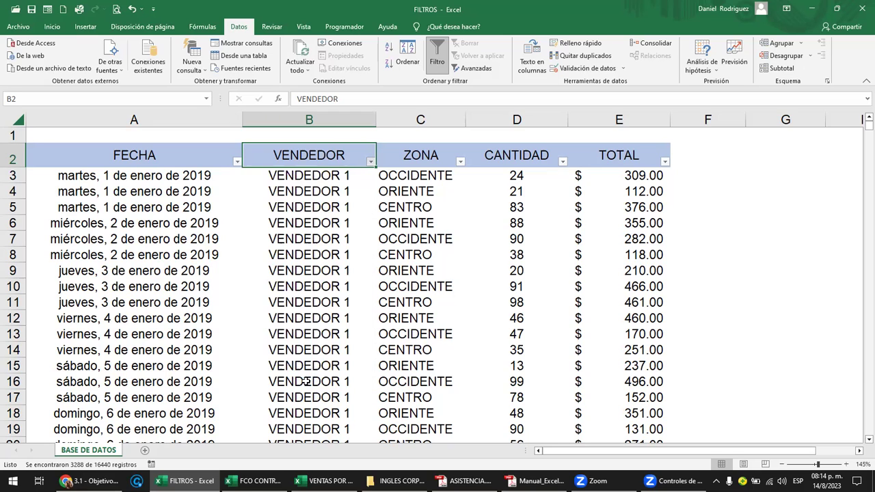
Scroll through the 3,288 filtered VENDEDOR 1 records and back up
scroll(327, 230, down, 4)
scroll(326, 230, down, 4)
scroll(326, 231, down, 3)
scroll(327, 231, down, 7)
scroll(323, 234, down, 3)
scroll(322, 234, down, 8)
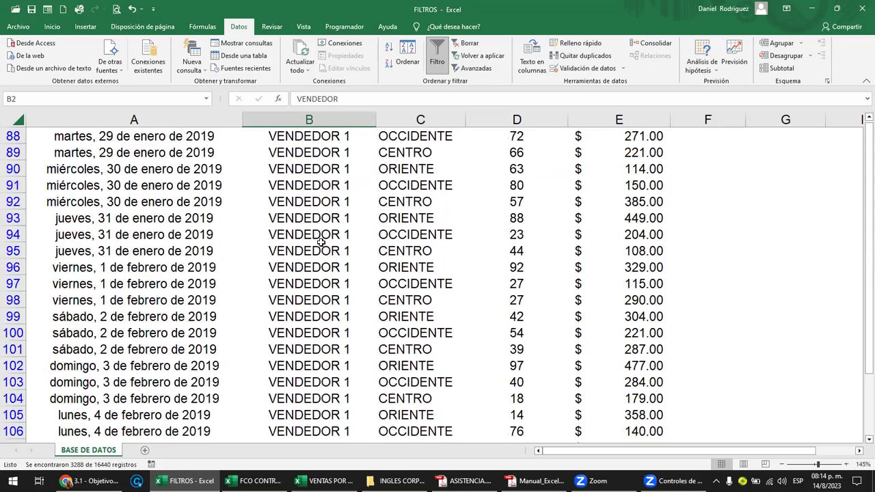
scroll(321, 239, down, 5)
scroll(321, 242, down, 6)
scroll(321, 243, up, 6)
scroll(321, 243, up, 6)
scroll(321, 242, up, 13)
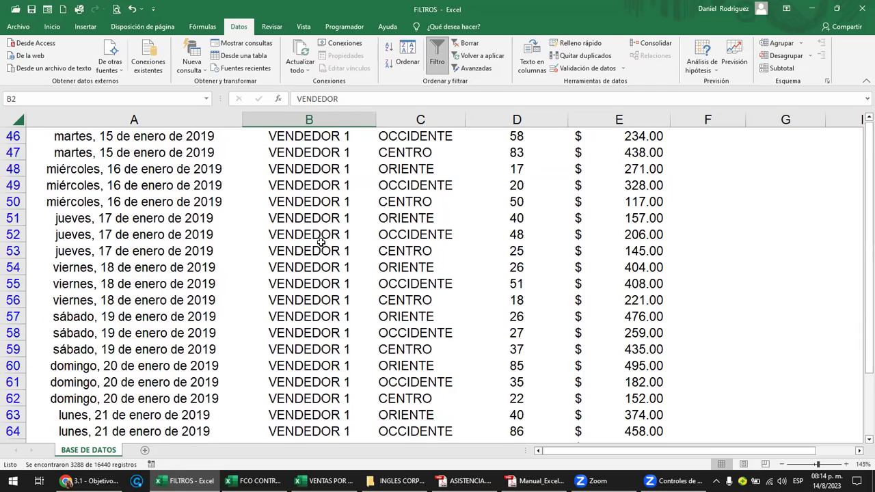
scroll(321, 242, up, 9)
scroll(321, 242, up, 6)
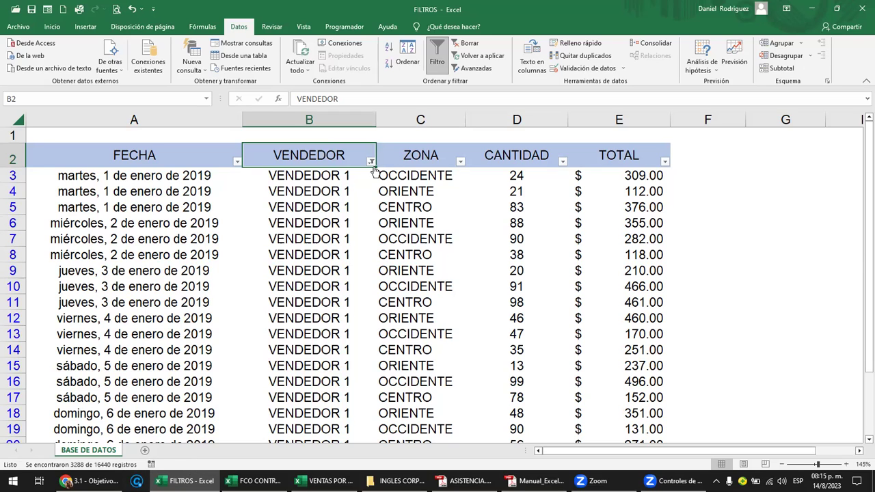
Replace the VENDEDOR 1 filter with VENDEDOR 5 only, starting at row 13155
click(467, 46)
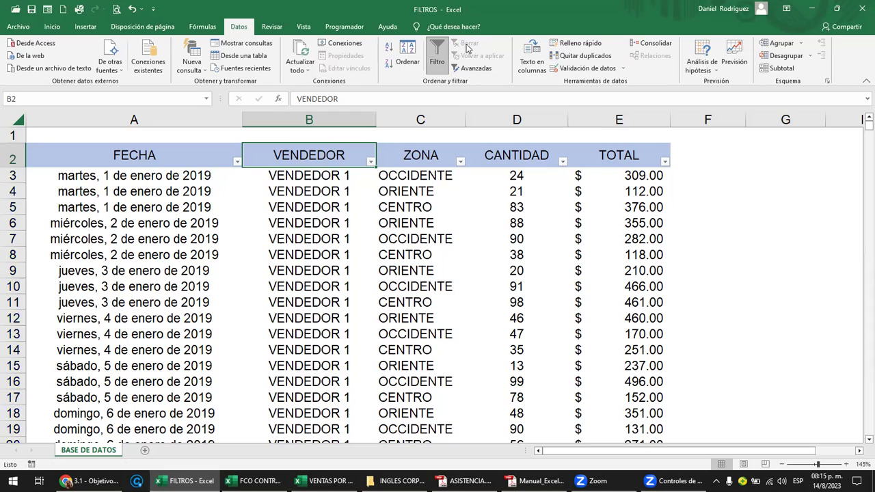
click(370, 162)
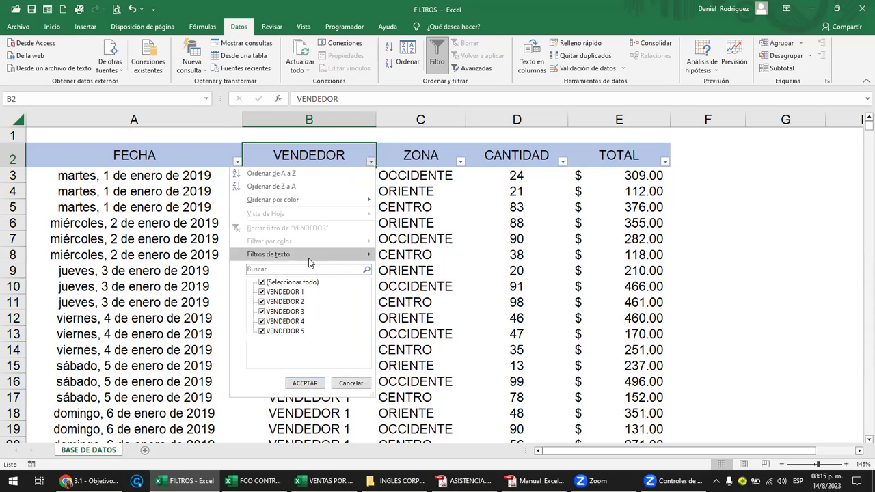
click(273, 282)
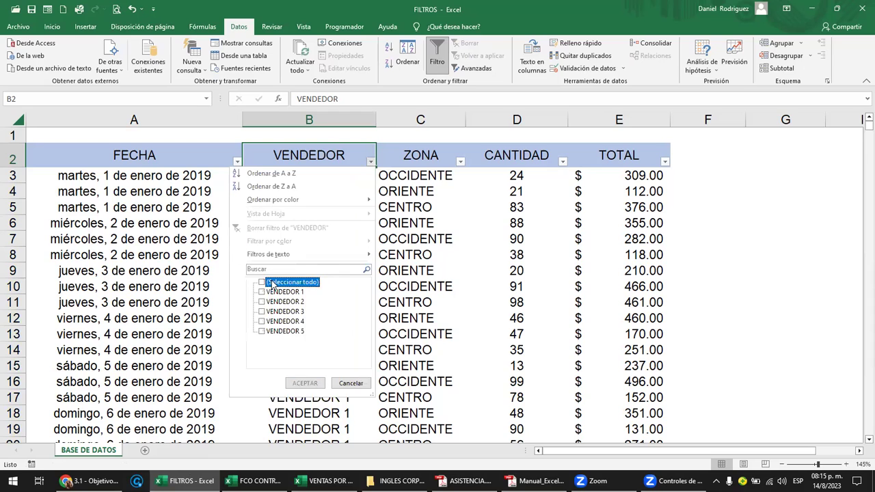
click(262, 331)
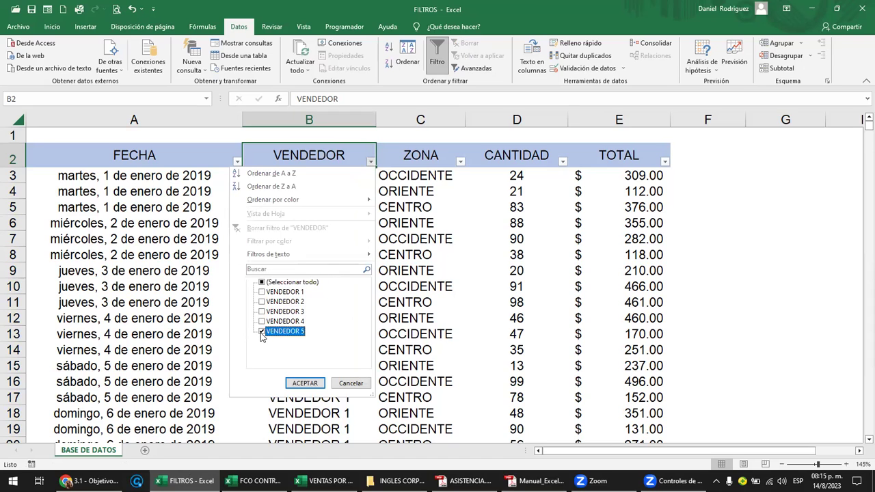
click(306, 383)
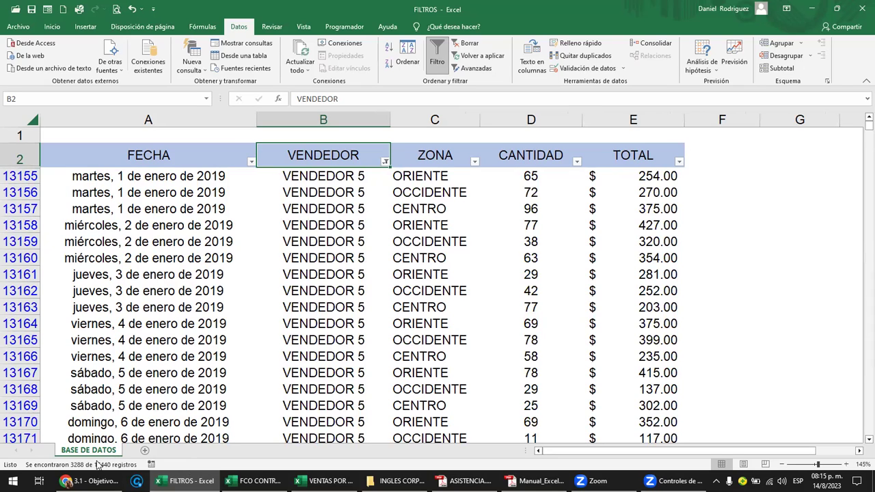
click(386, 161)
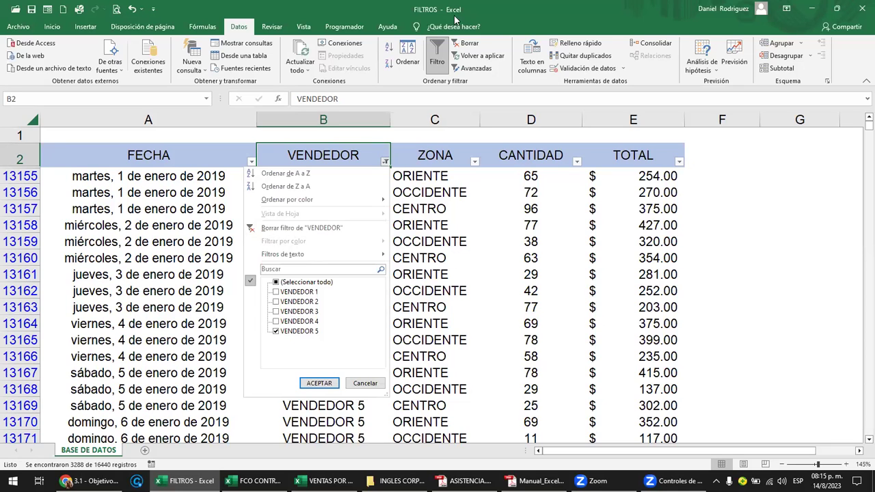
Filter VENDEDOR to VENDEDOR 3 and 4, showing 6,576 records
click(280, 229)
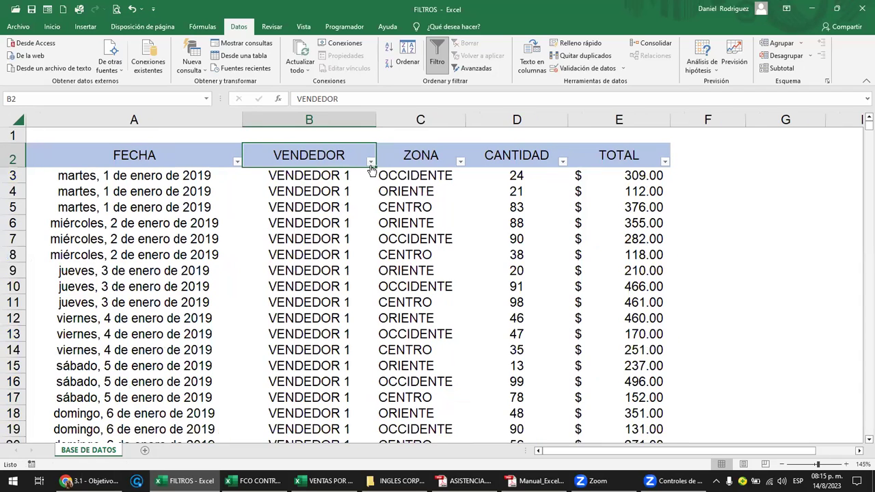
click(370, 161)
click(274, 283)
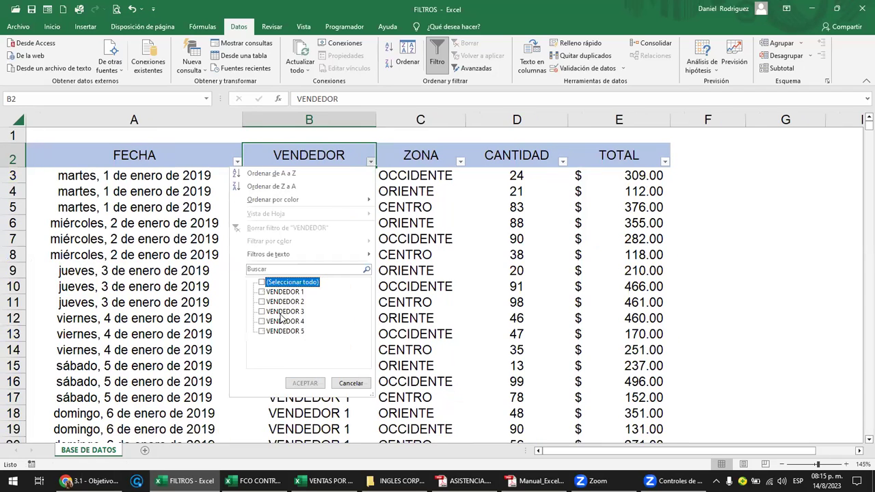
click(262, 312)
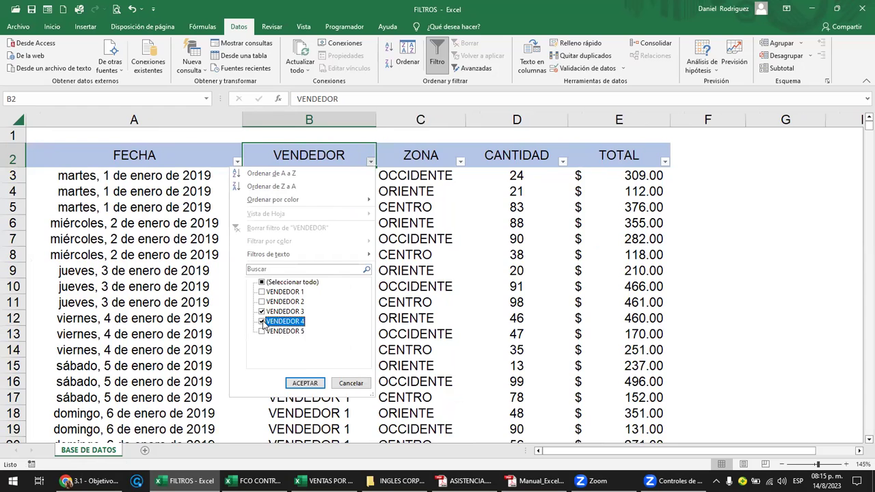
click(312, 383)
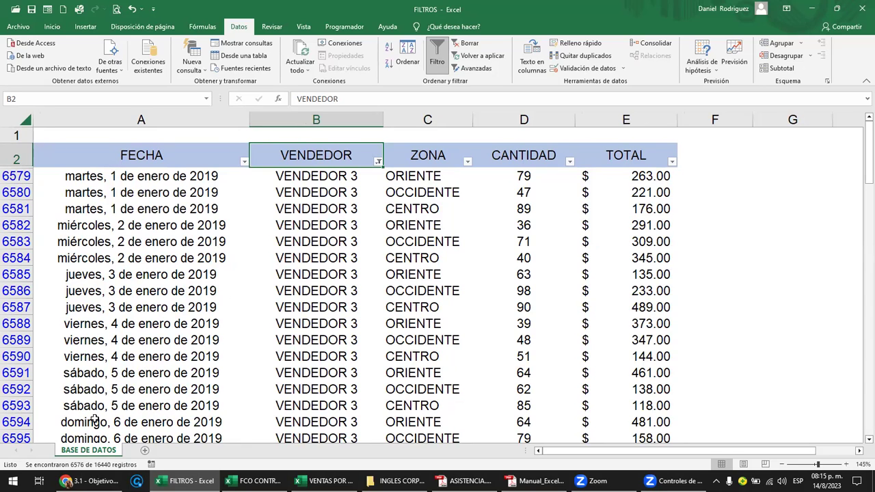
Reselect (Seleccionar todo) so every vendor's rows show again
click(377, 162)
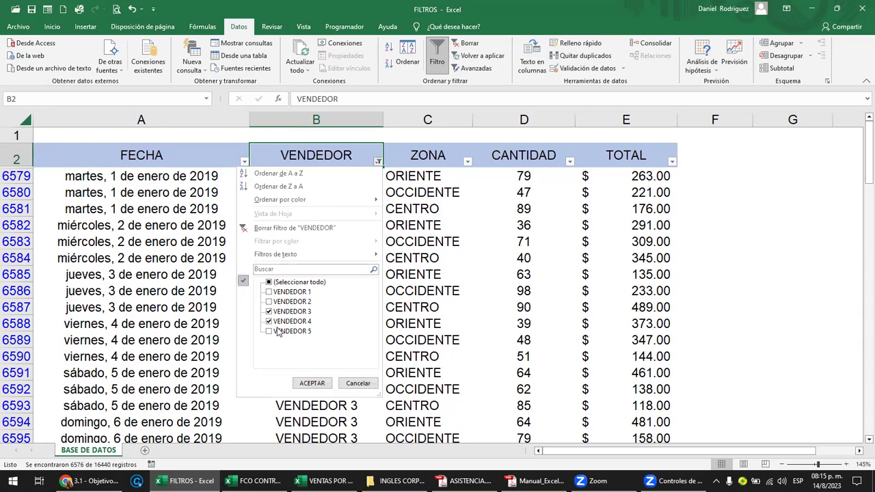
click(269, 283)
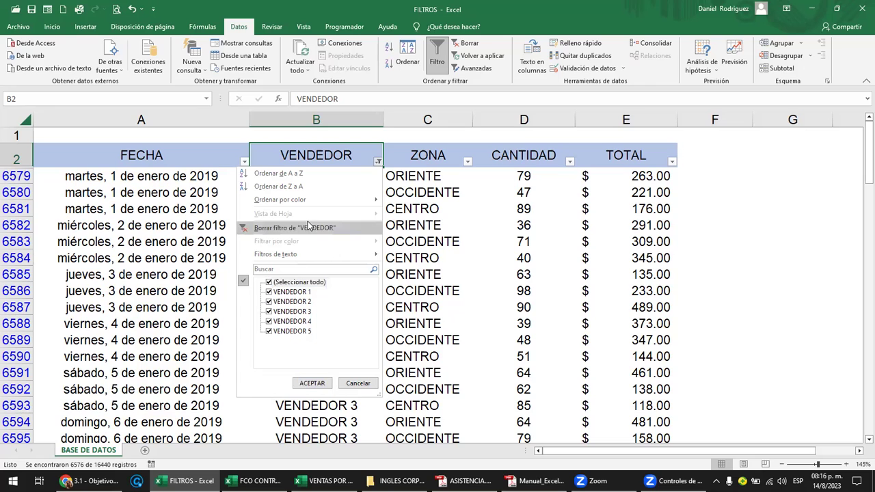
click(312, 382)
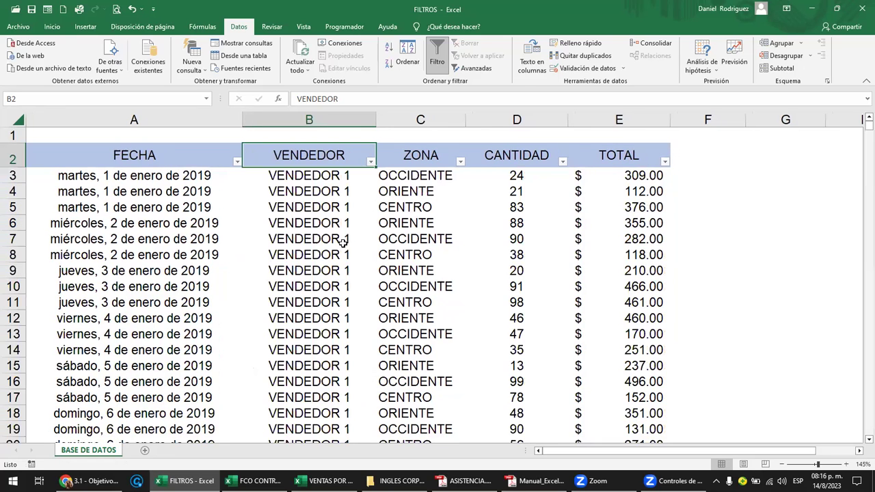
Look through the VENDEDOR and ZONA filter menus, then select header cell C2
click(371, 162)
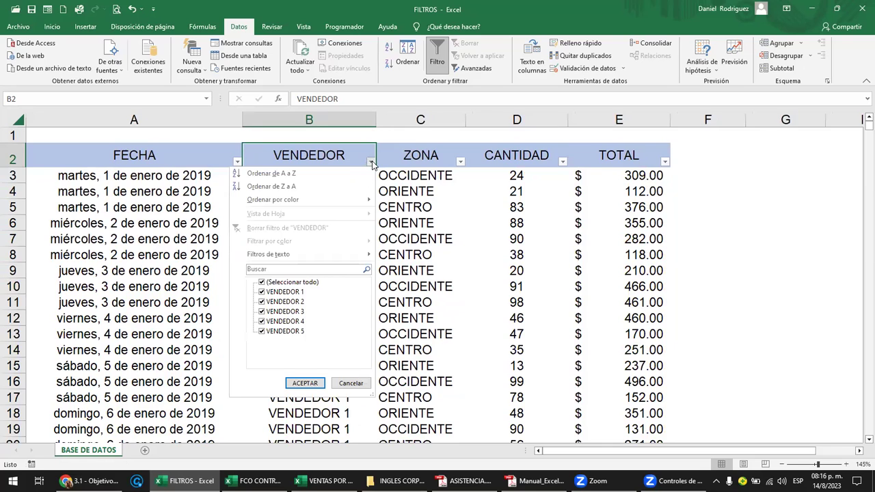
mouse_move(304, 260)
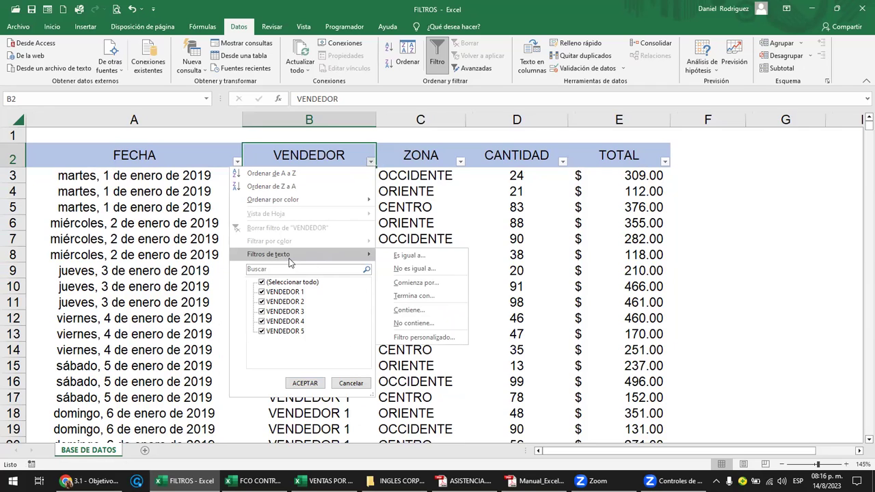
click(461, 165)
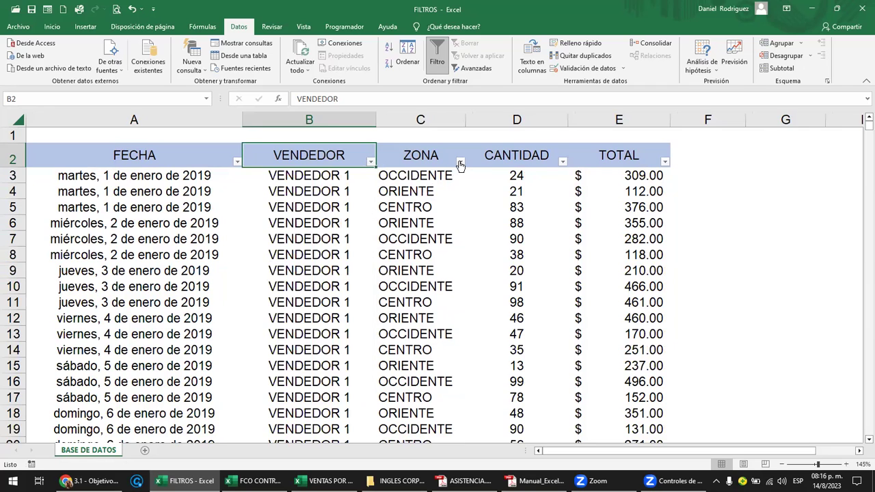
click(461, 164)
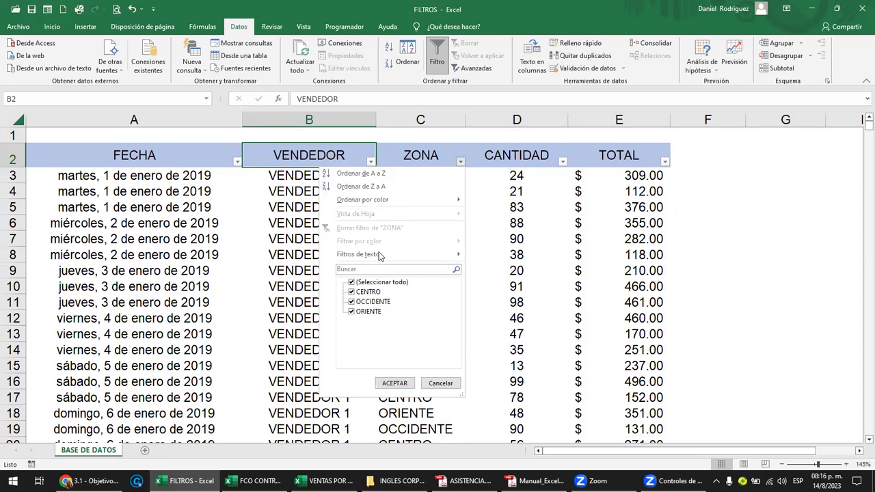
mouse_move(380, 257)
click(328, 141)
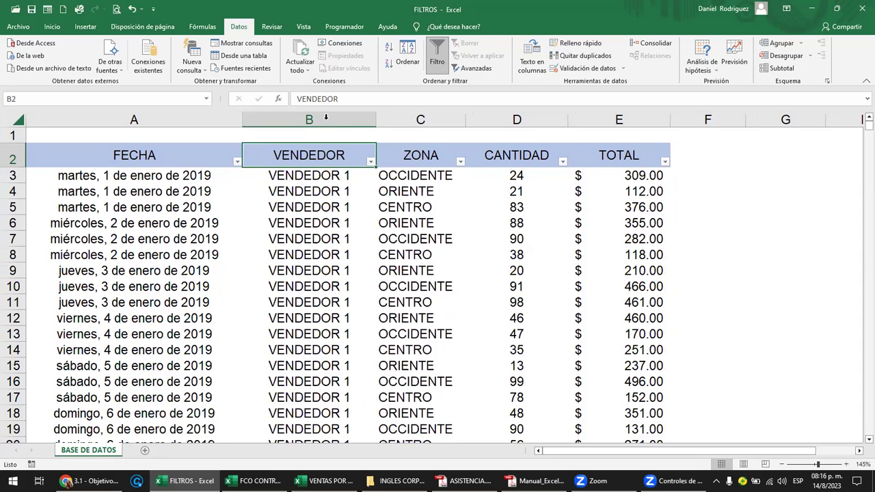
drag(321, 119, 391, 119)
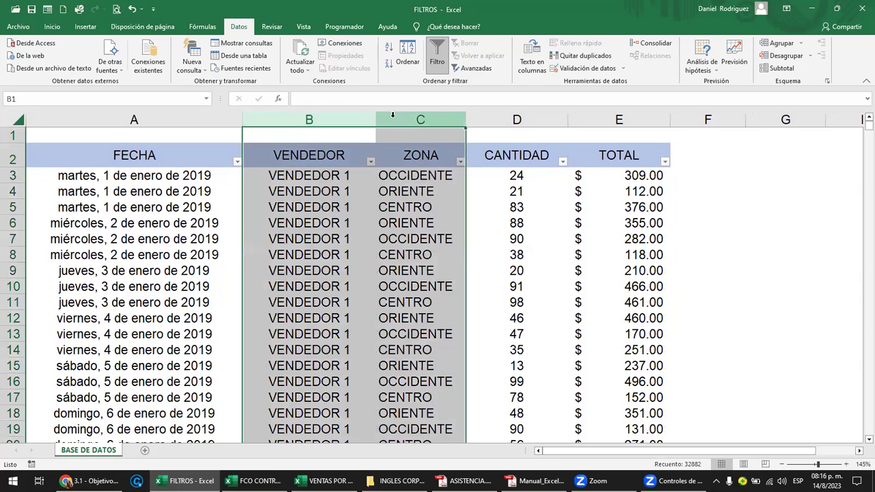
click(459, 169)
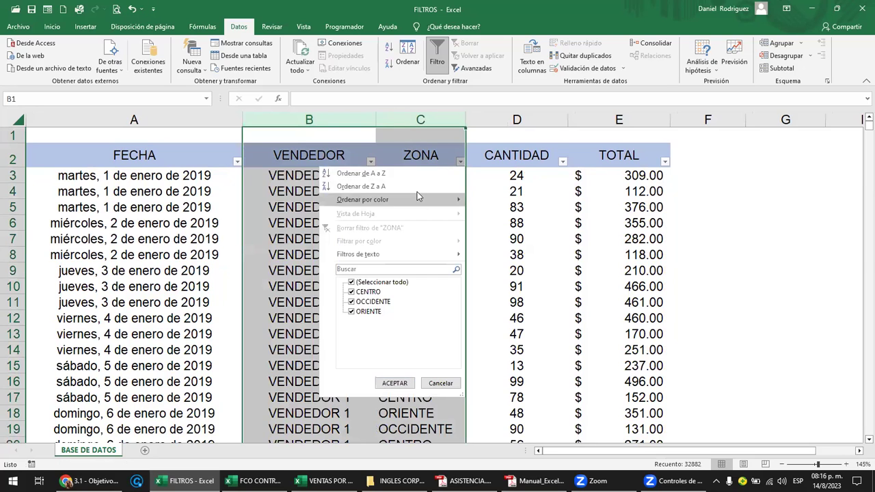
click(411, 156)
click(410, 156)
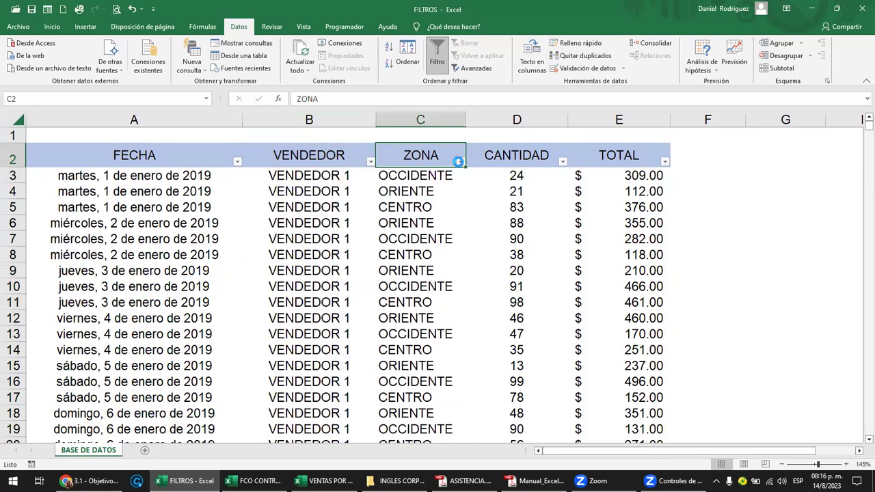
Filter ZONA with Es igual a CENTRO, showing 5,480 records
click(460, 163)
mouse_move(400, 258)
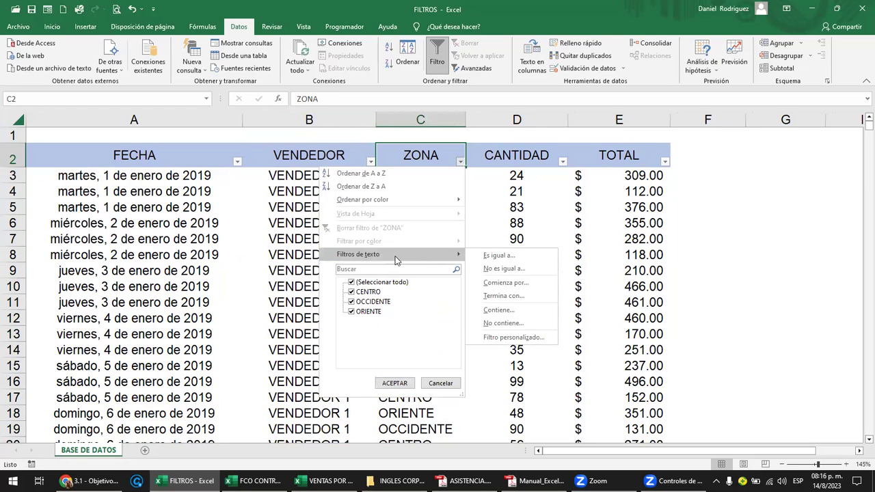
click(496, 256)
text(centro)
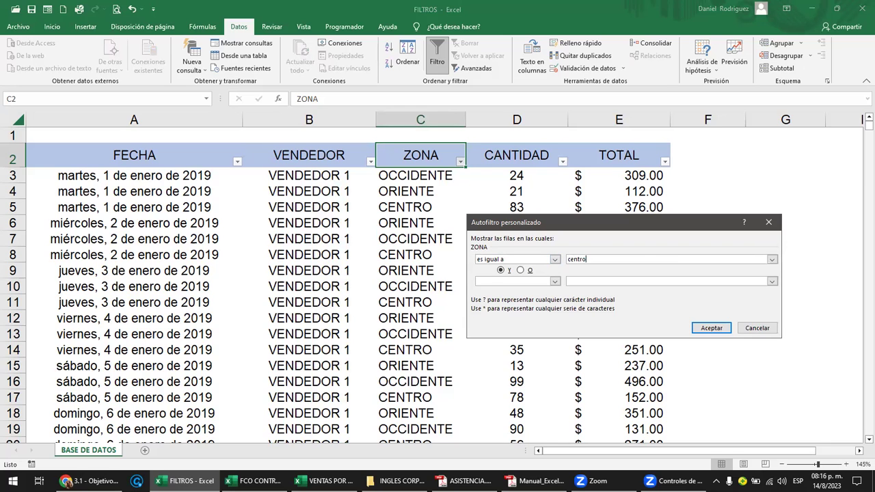
key(Return)
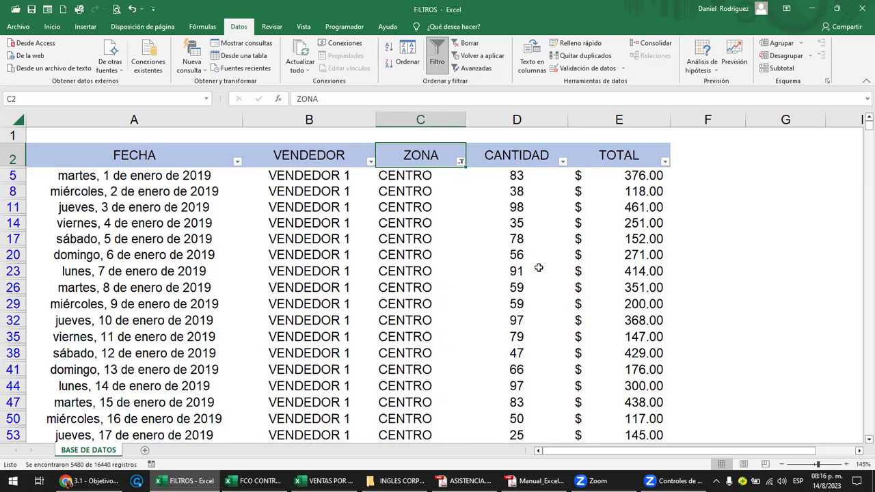
Apply a Contiene 'R' text filter on ZONA, showing ORIENTE and CENTRO rows
click(461, 161)
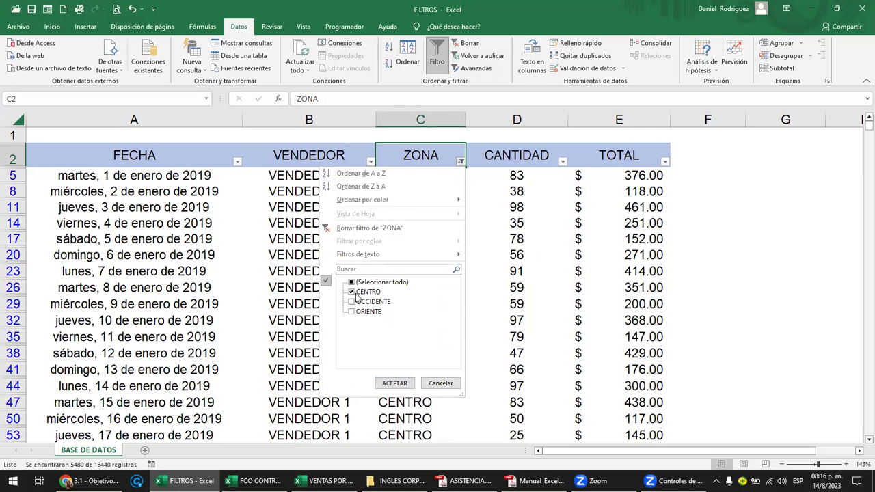
mouse_move(362, 259)
mouse_move(404, 256)
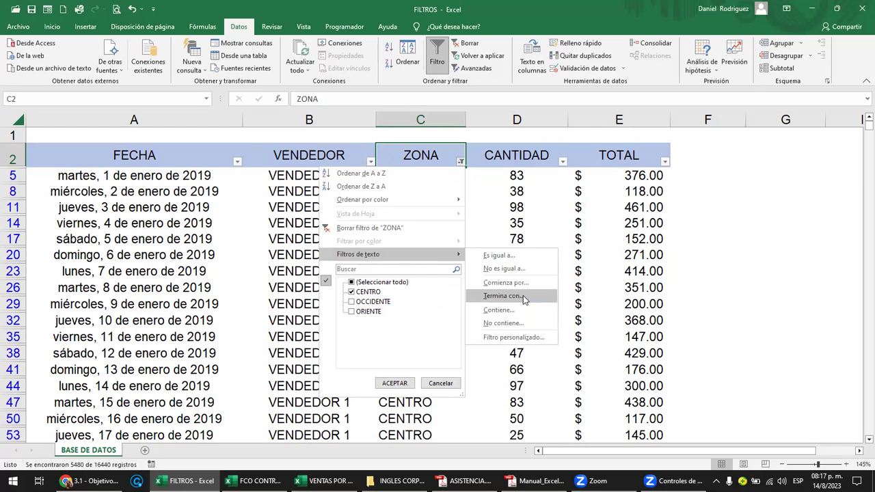
click(512, 313)
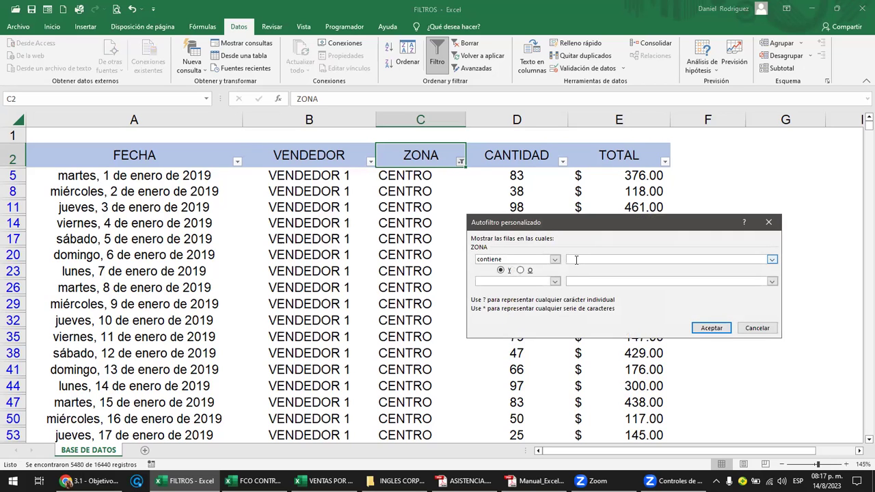
text(r)
text(R)
key(Return)
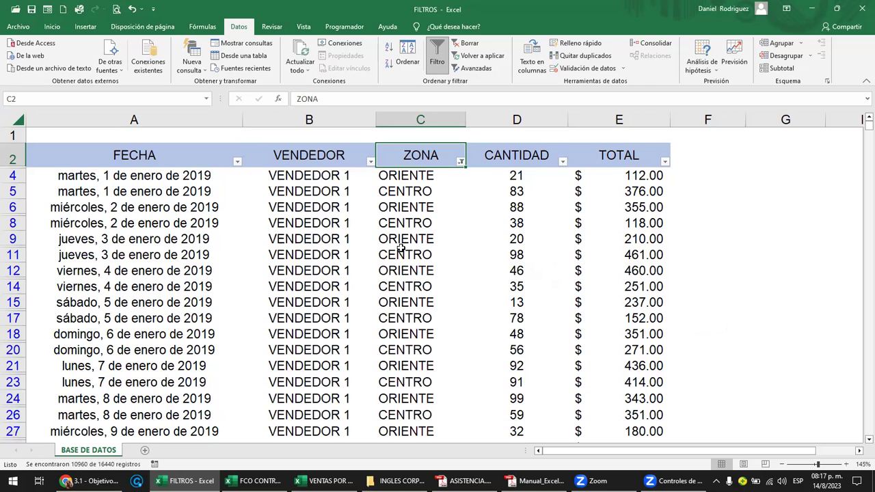
Filter ZONA with No contiene 'R', leaving only OCCIDENTE rows (5,480 records)
click(461, 162)
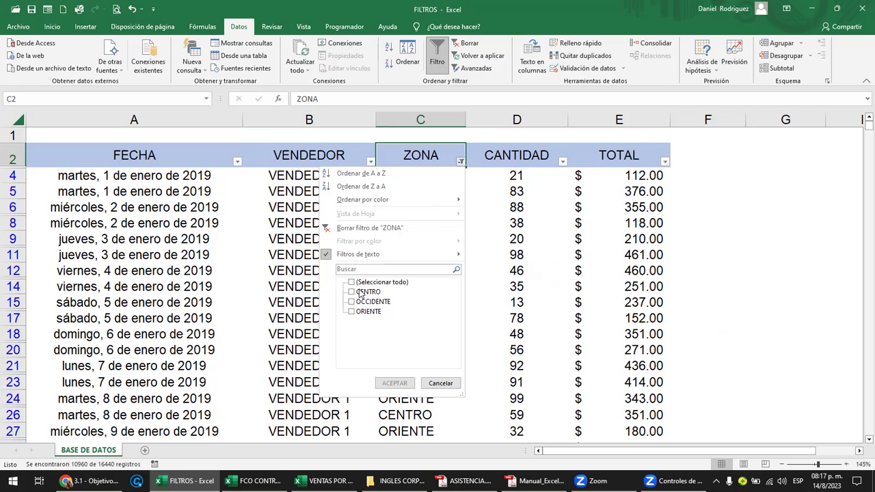
mouse_move(375, 262)
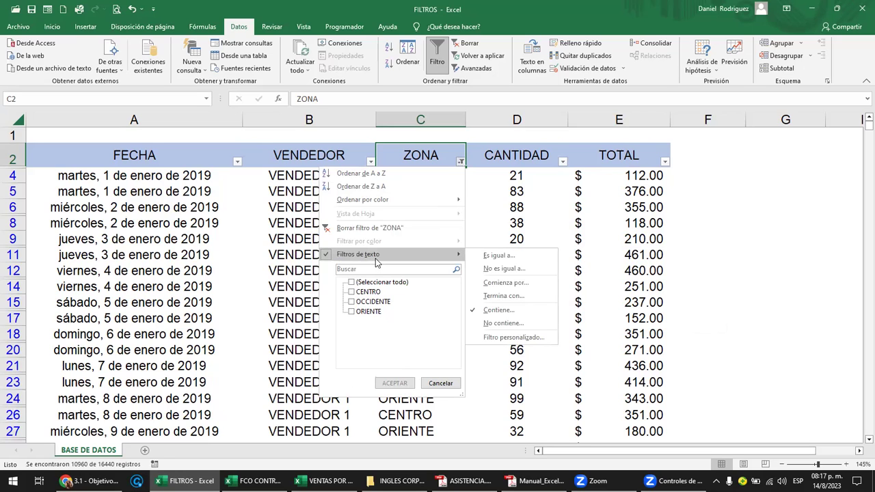
click(512, 323)
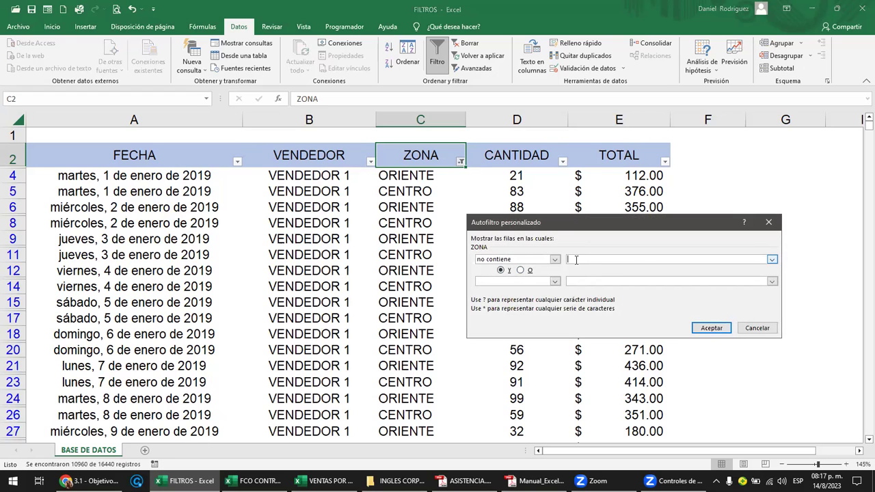
text(R)
click(711, 329)
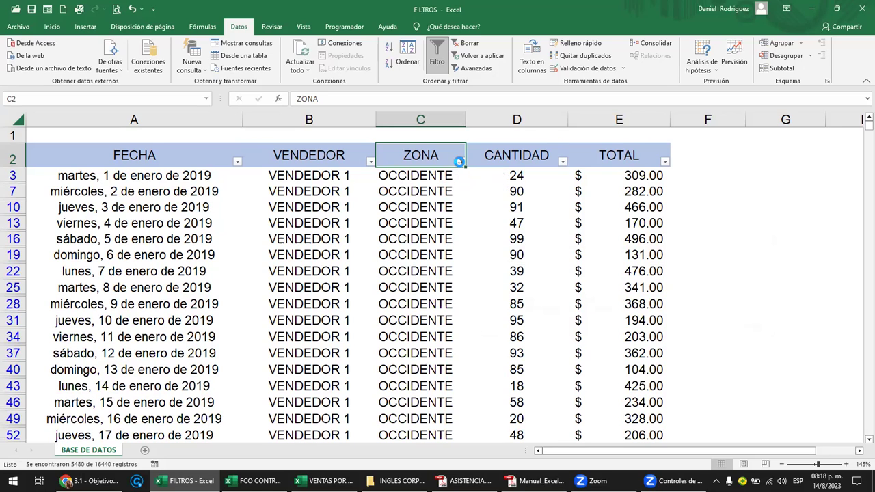
click(460, 163)
click(735, 208)
click(741, 190)
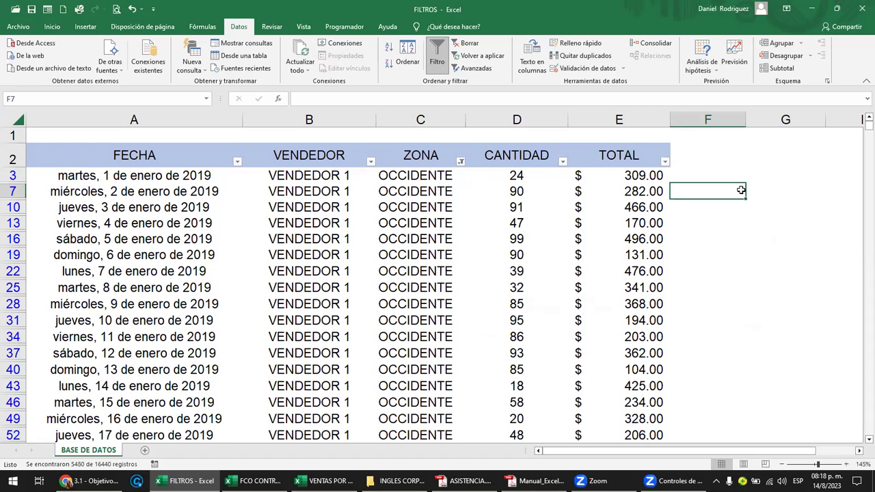
Type COMODINES in G2 and ? in H2
ctrl+scroll(742, 190, up, 3)
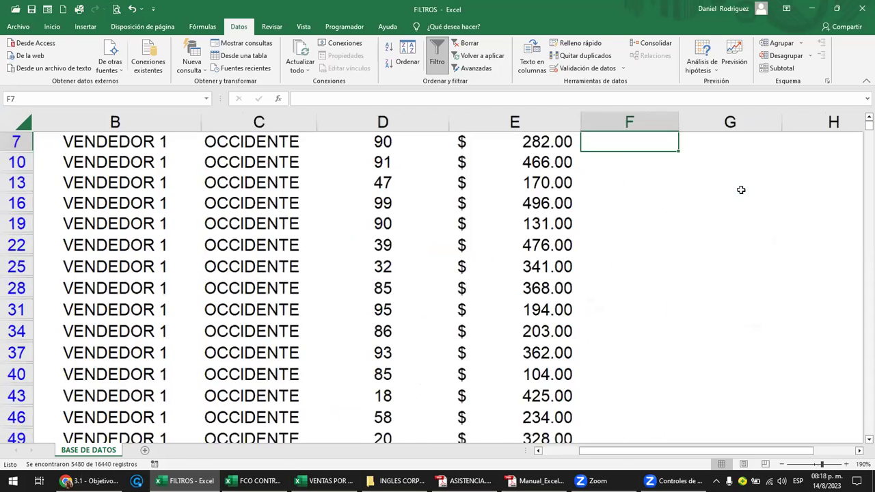
scroll(742, 189, up, 1)
click(731, 170)
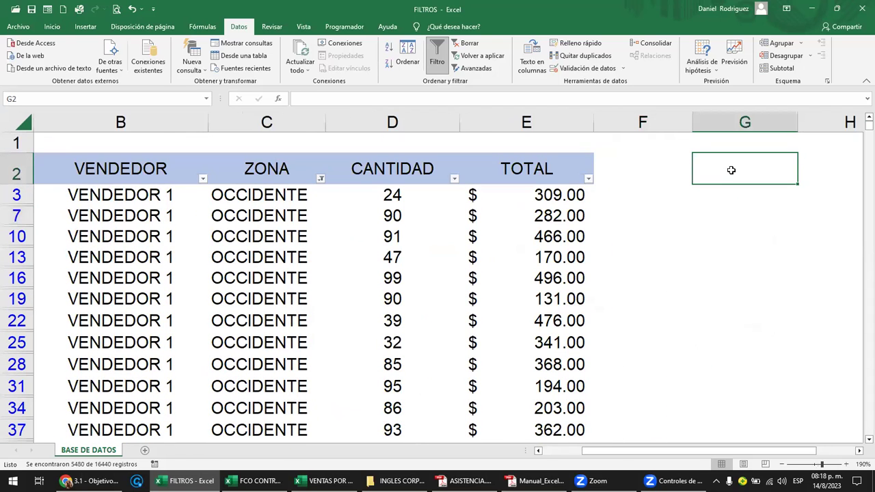
text(COMOD)
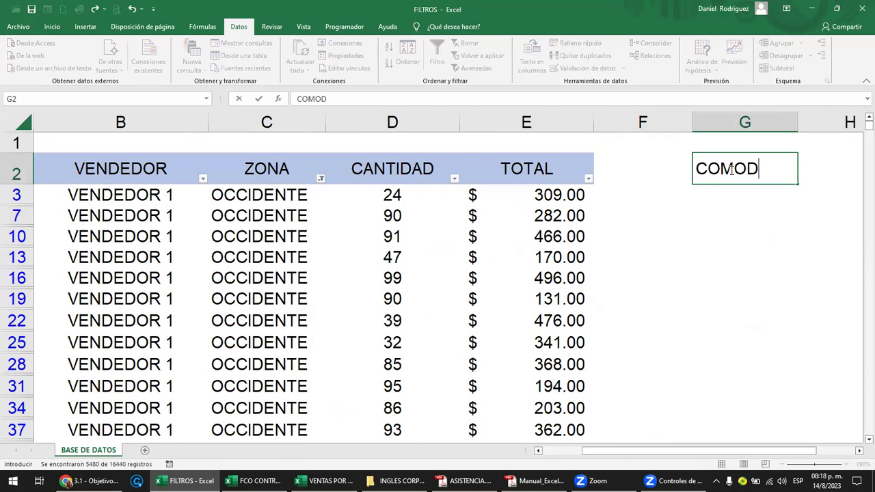
text(INES)
key(Return)
click(731, 170)
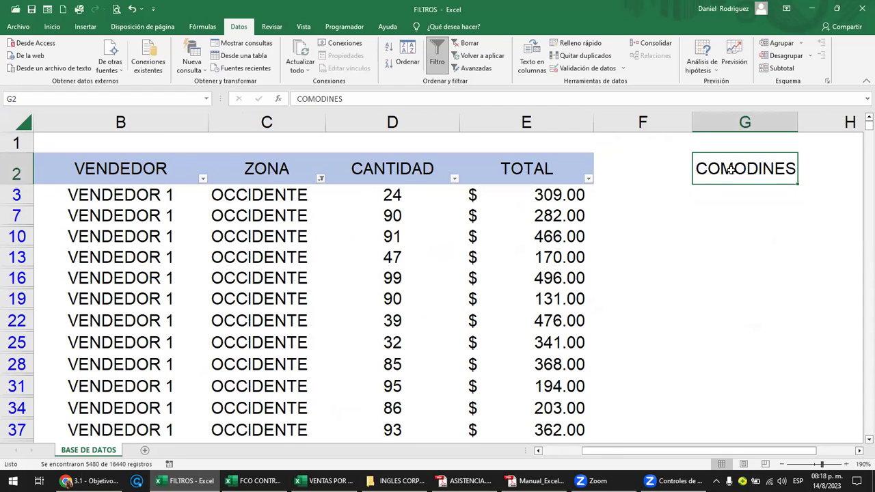
key(Right)
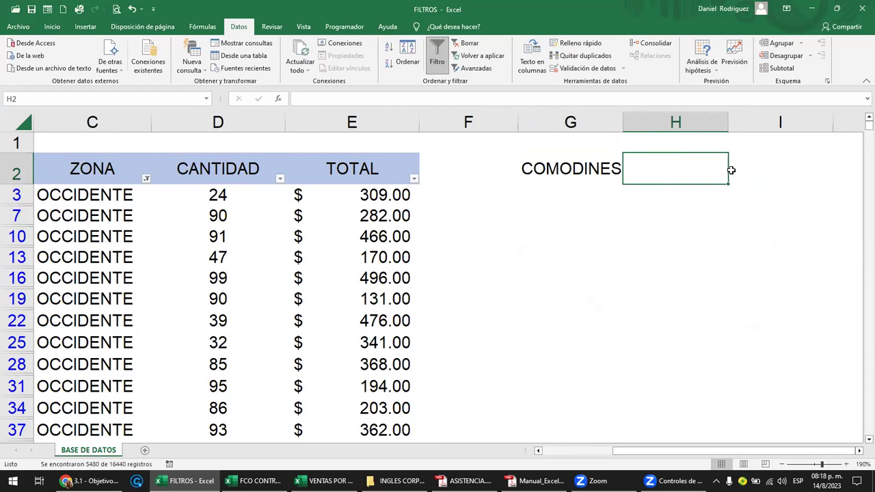
text(?)
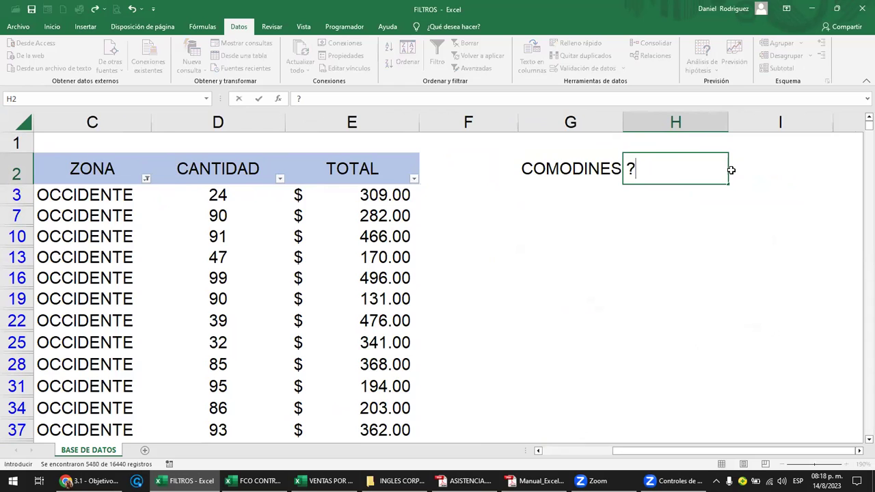
key(Return)
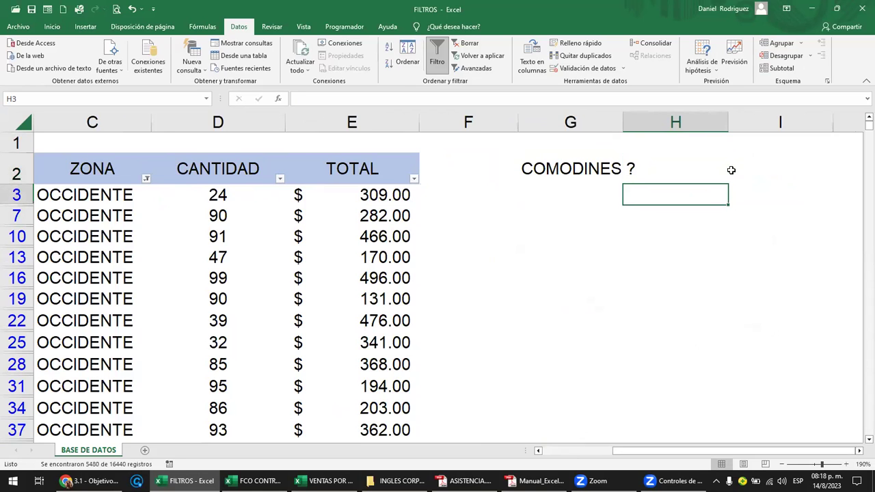
Enter * in H3 below the ?, correcting stray keystrokes
text(*)
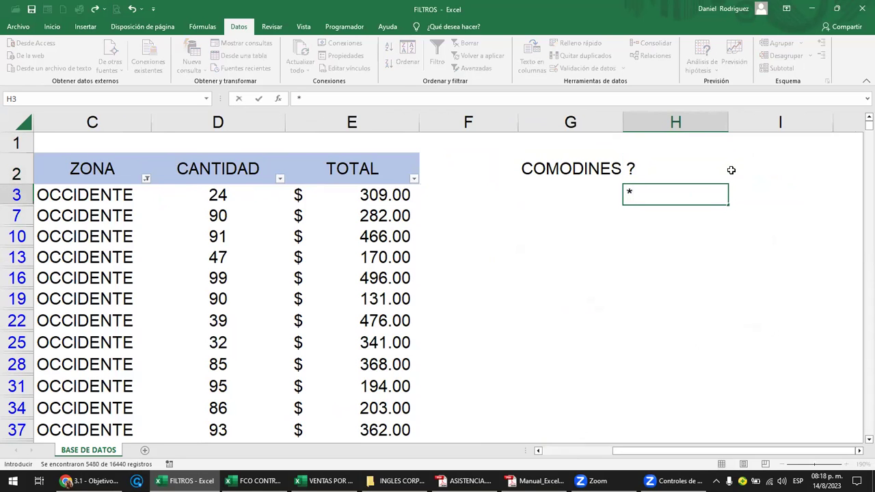
key(BackSpace)
text(X)
key(BackSpace)
text(*)
key(Return)
key(Up)
key(Up)
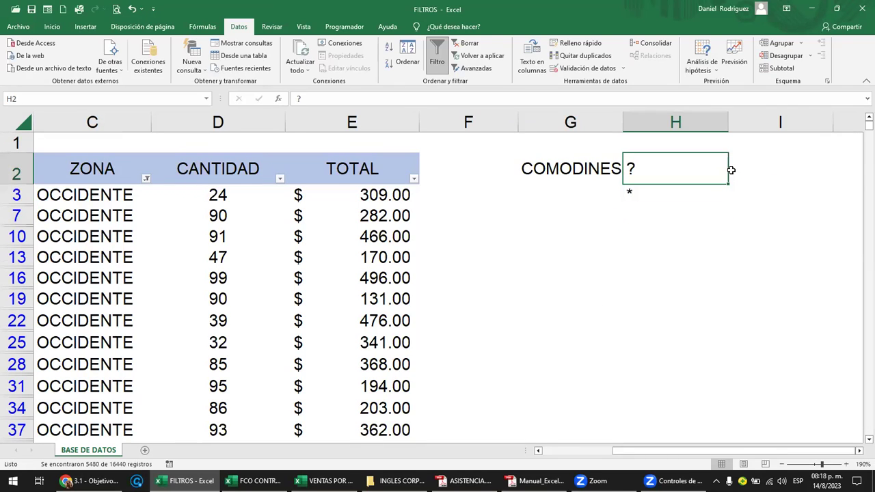
text(X)
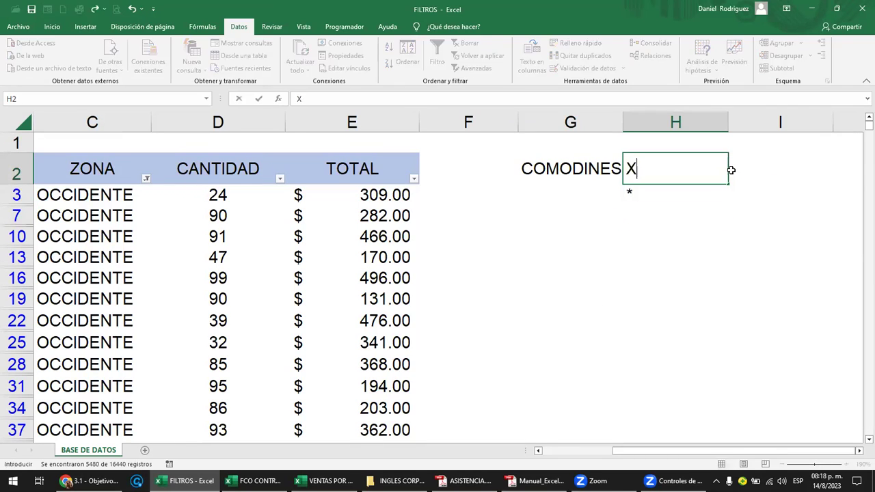
key(Escape)
key(Right)
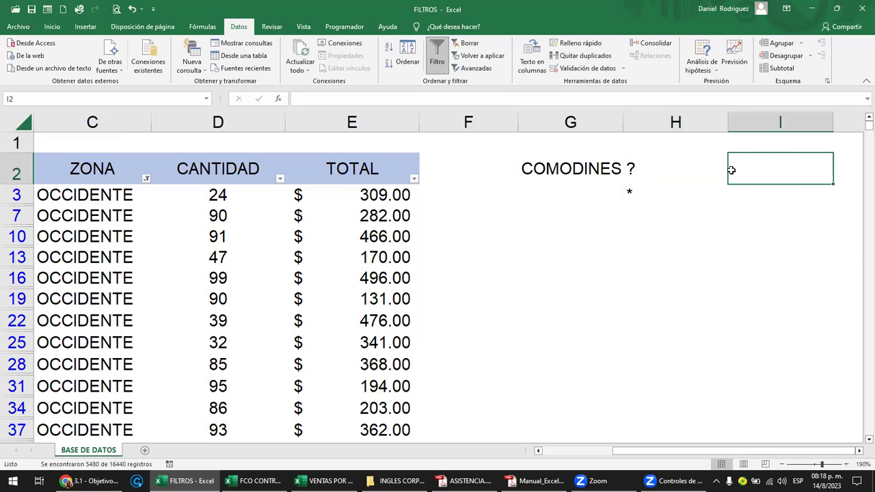
key(Left)
Make H2 '? 1 CARACTER', widen column H, and extend H3 to '* VARIOS CARACTERES'
key(F2)
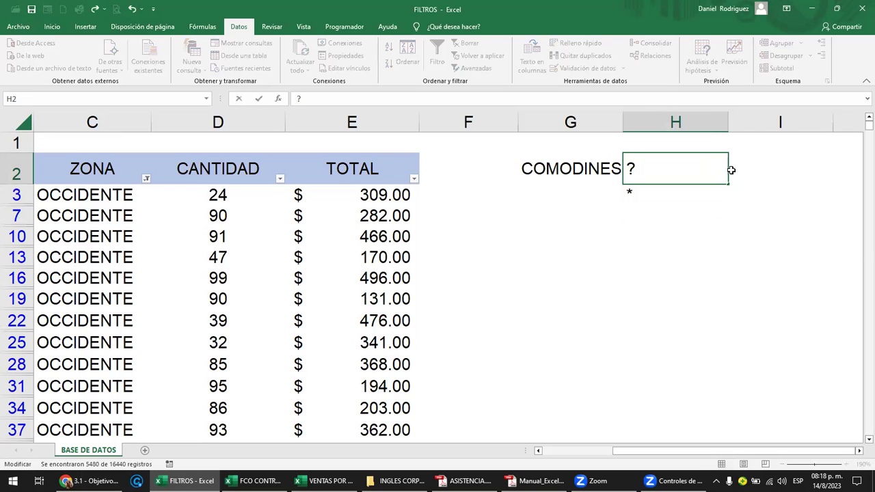
text( 1 CARAC)
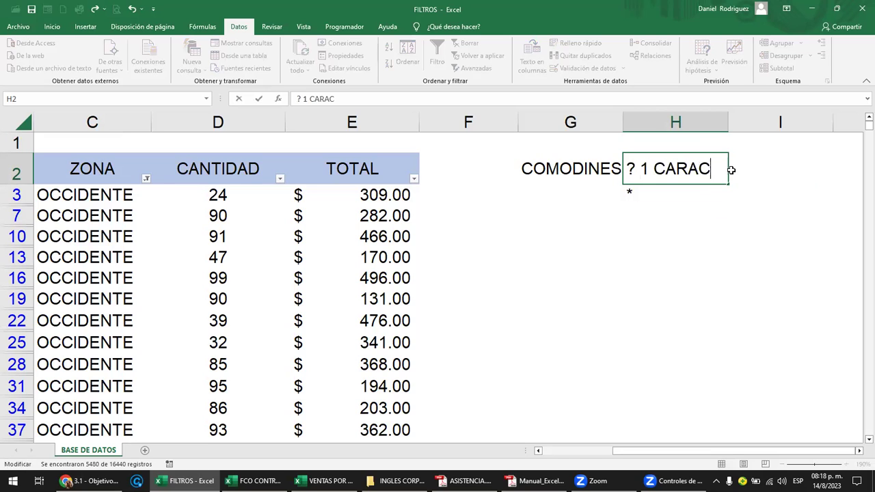
text(TER)
key(Return)
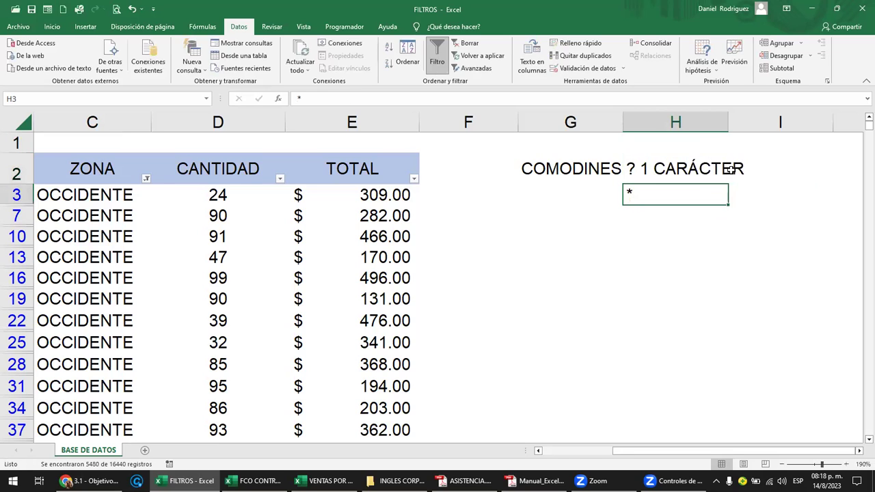
drag(722, 121, 751, 121)
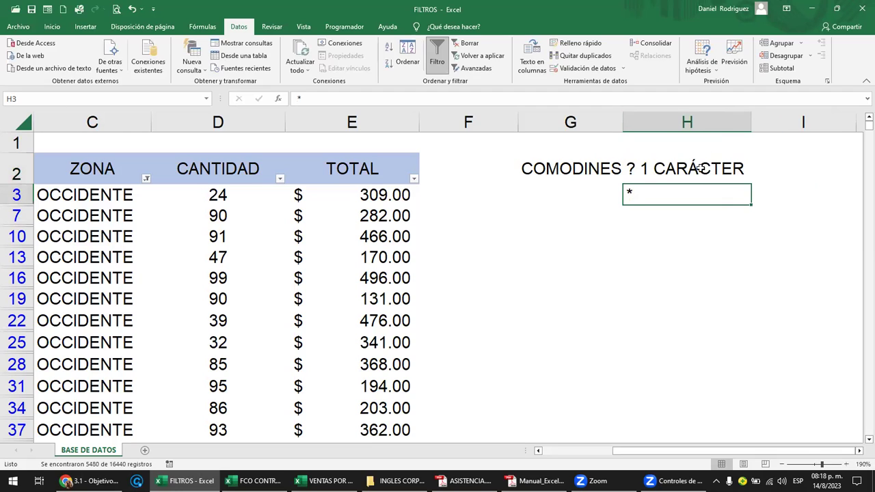
double_click(660, 187)
text(VARIOS )
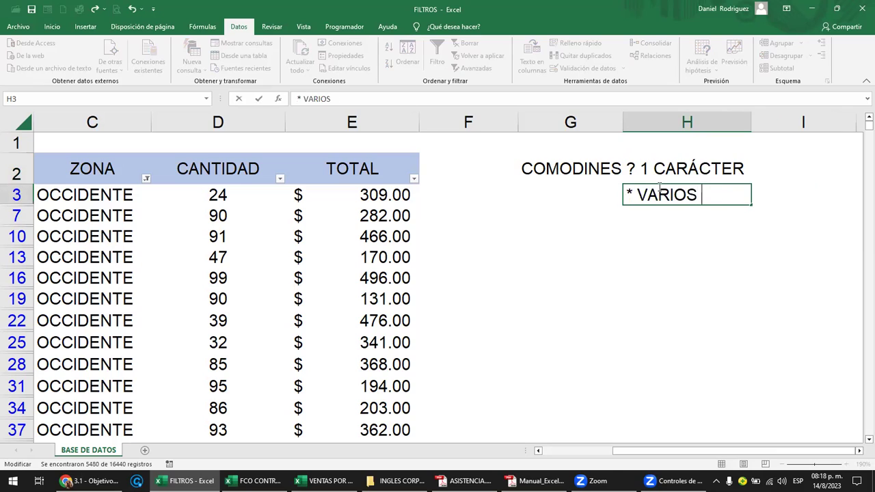
text(CARACTER)
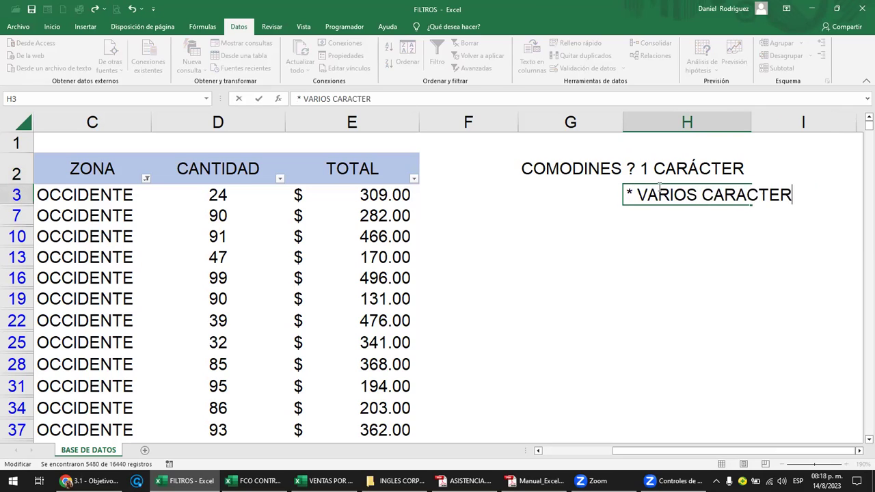
text(ES)
key(Return)
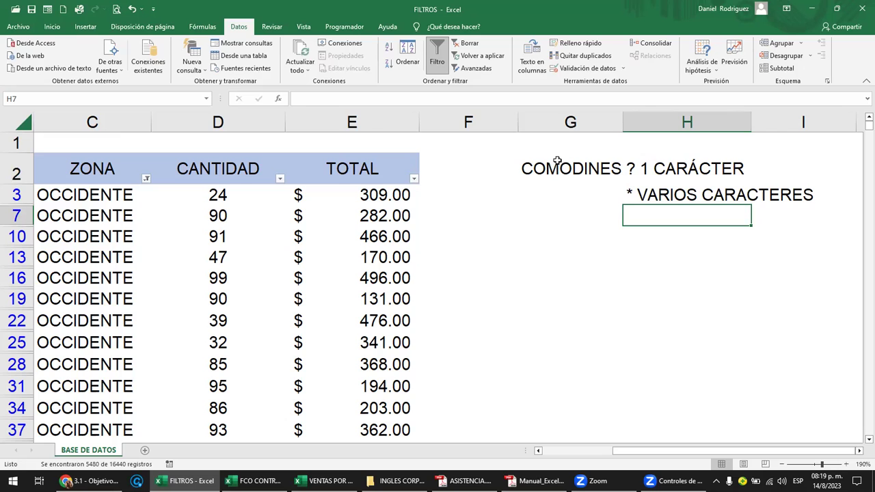
Copy the note block up to G1 and delete the leftover text in H3
drag(556, 158, 809, 196)
key(ctrl+c)
key(Up)
key(ctrl+v)
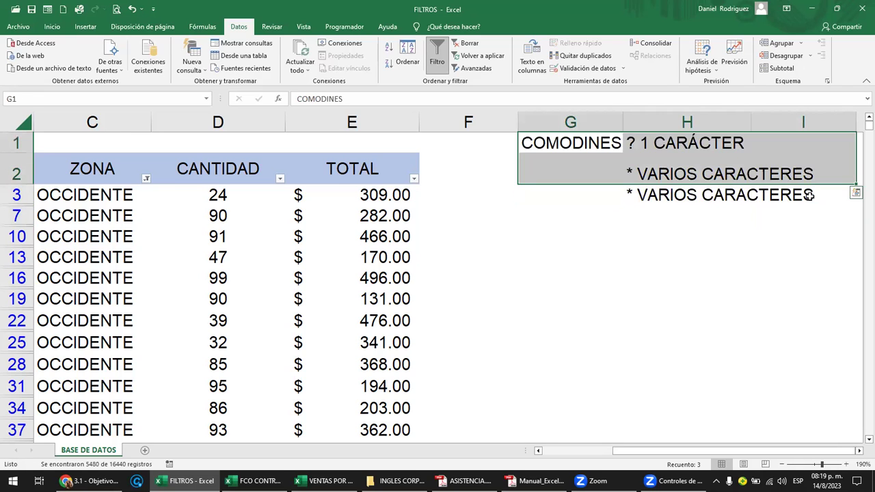
key(Down)
key(Down)
key(Right)
key(Delete)
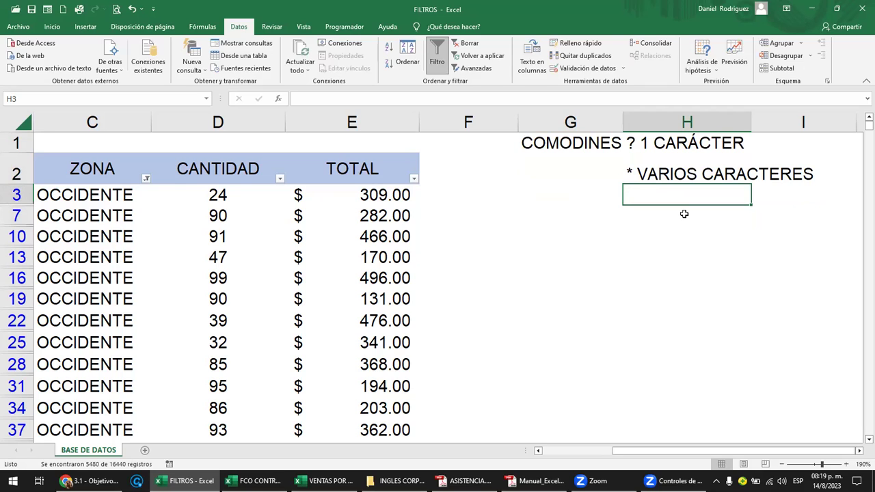
Write the wildcard pattern *T? in H3
text(*)
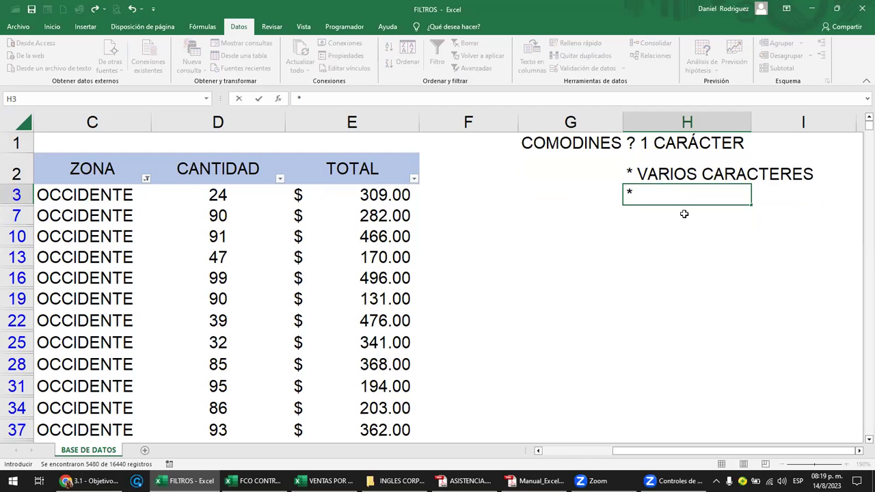
text(T)
text(?)
double_click(647, 195)
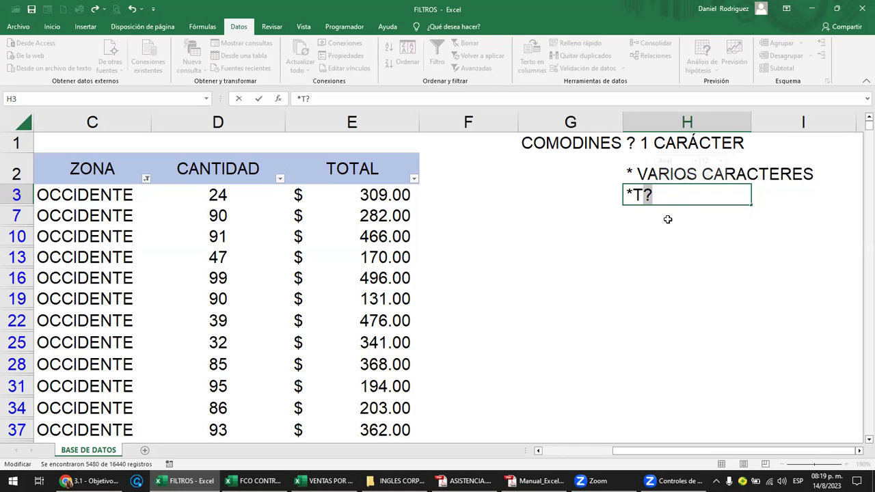
key(Left)
key(Left)
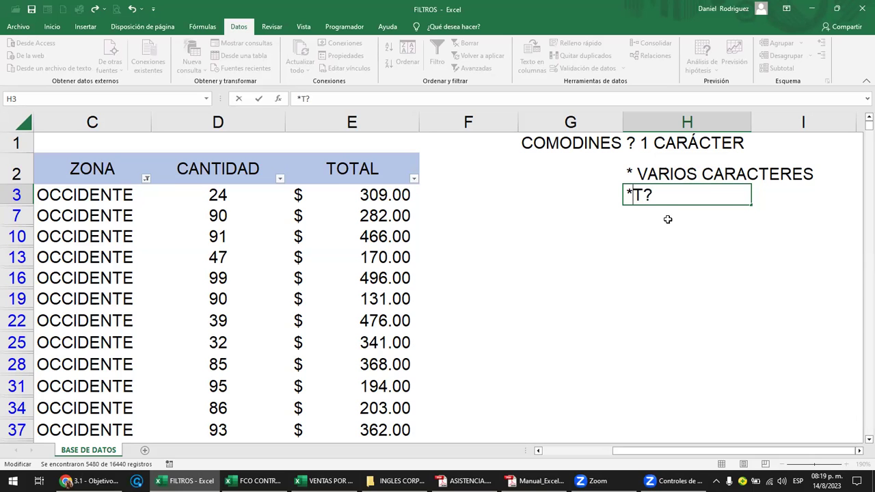
key(Return)
key(Up)
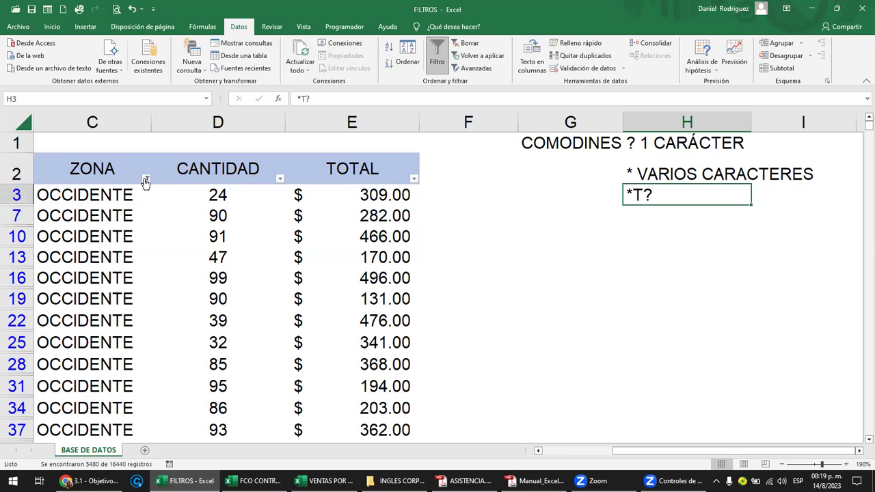
click(145, 179)
click(235, 170)
key(Left)
key(Left)
key(Left)
key(Left)
key(Left)
key(Left)
key(Left)
key(Right)
key(Right)
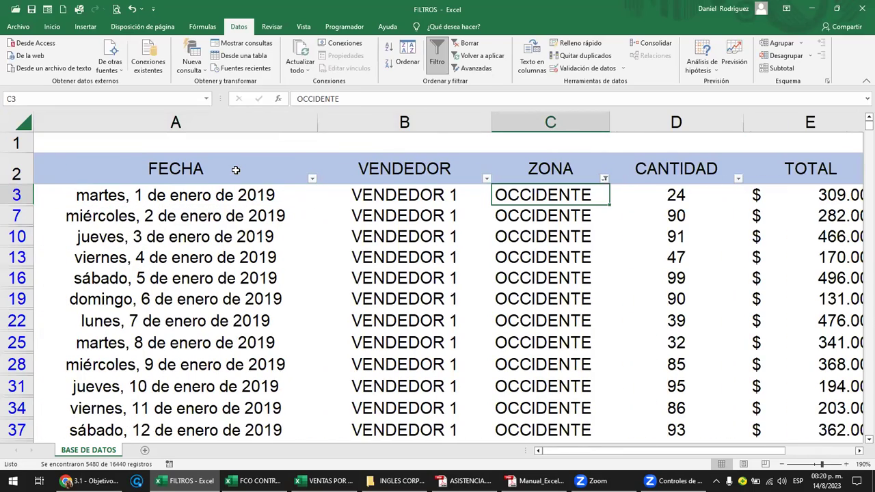
ctrl+scroll(236, 170, down, 1)
Clear the ZONA filter and apply Contiene 'T', listing all 16,440 records
ctrl+scroll(267, 177, down, 1)
ctrl+scroll(266, 177, down, 1)
ctrl+scroll(266, 178, down, 1)
ctrl+scroll(265, 176, down, 2)
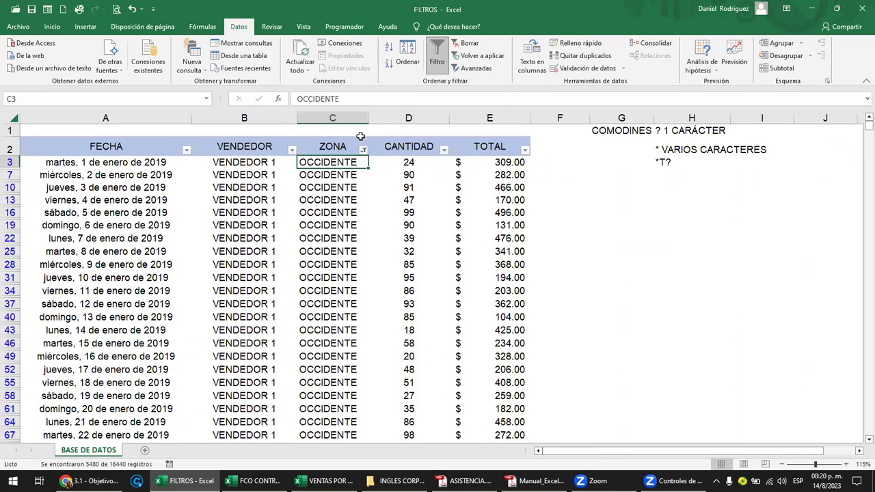
click(468, 43)
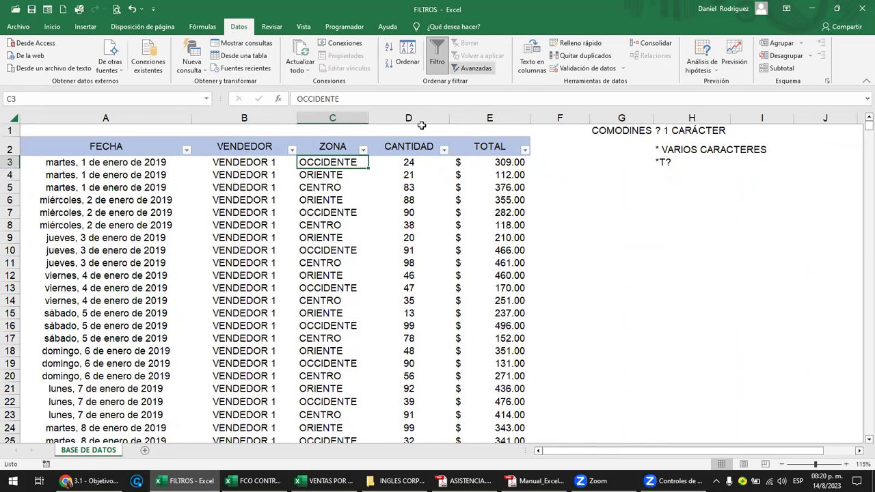
click(363, 149)
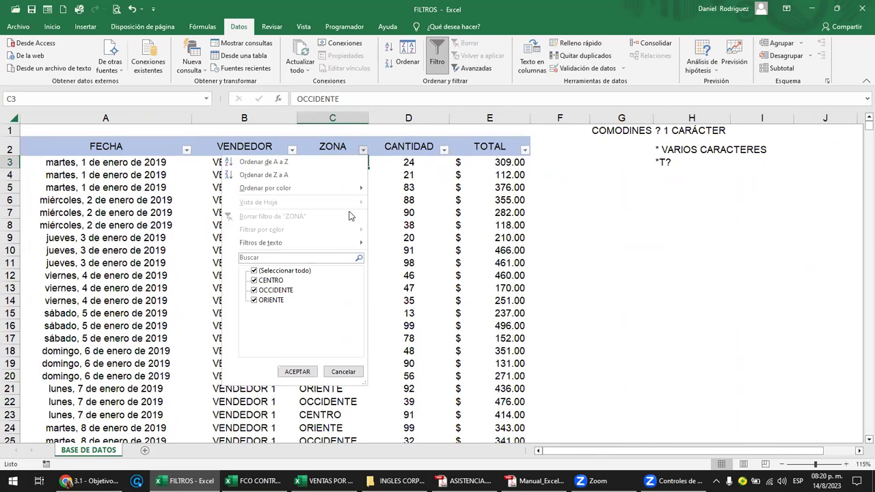
mouse_move(332, 245)
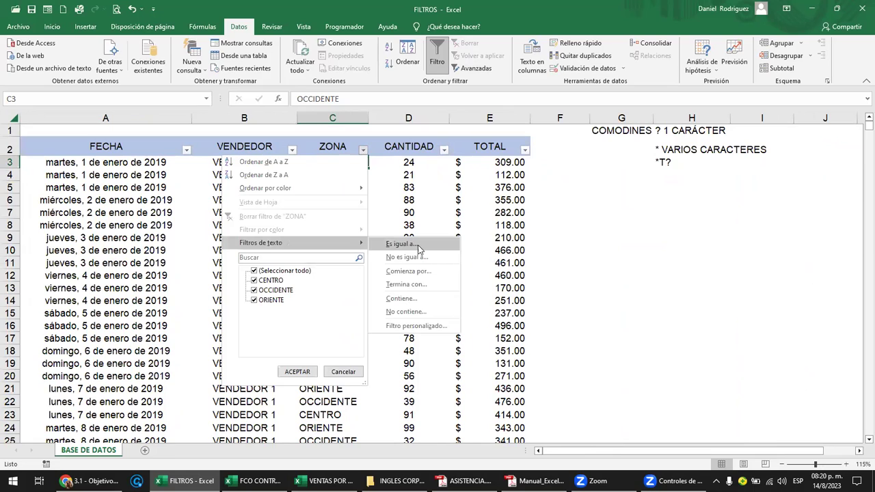
click(426, 299)
text(T)
key(Return)
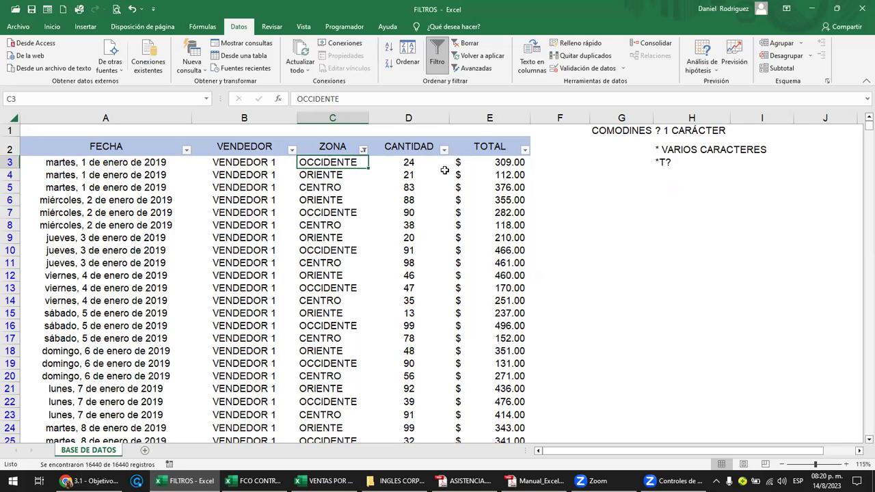
Filter ZONA equal to *T?, keeping OCCIDENTE and ORIENTE rows (10,960 of 16,440), then select H3
click(364, 152)
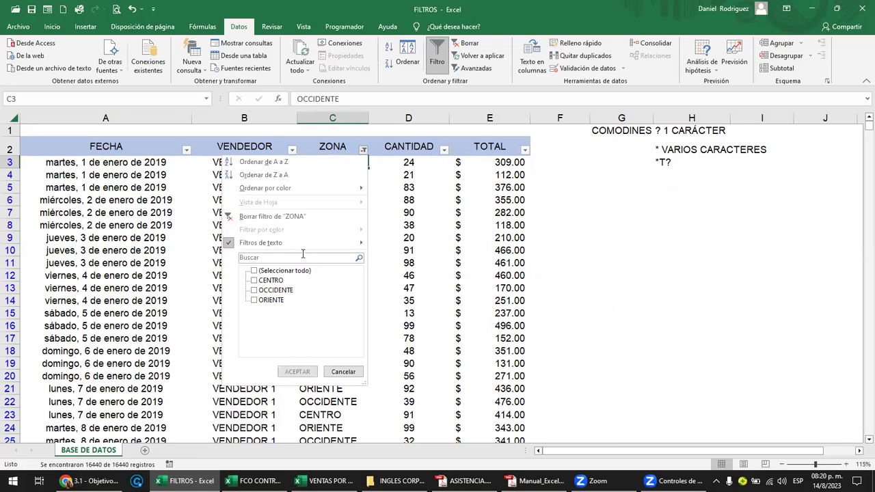
mouse_move(294, 242)
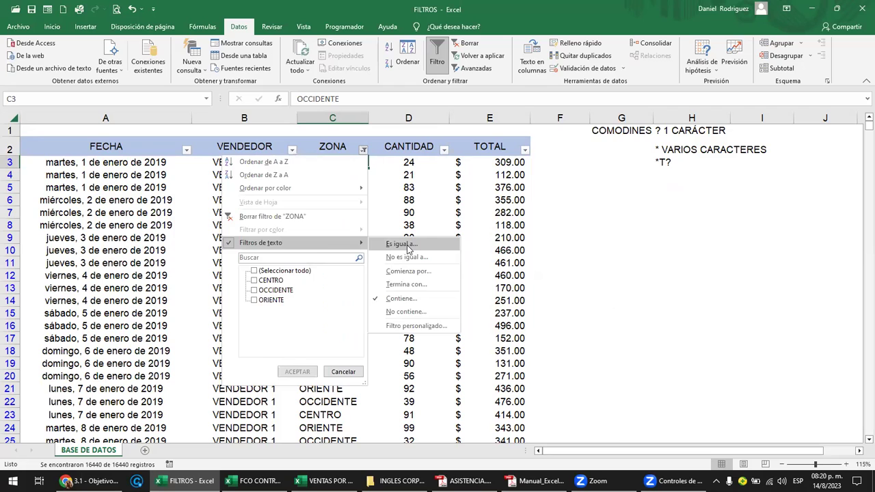
click(426, 326)
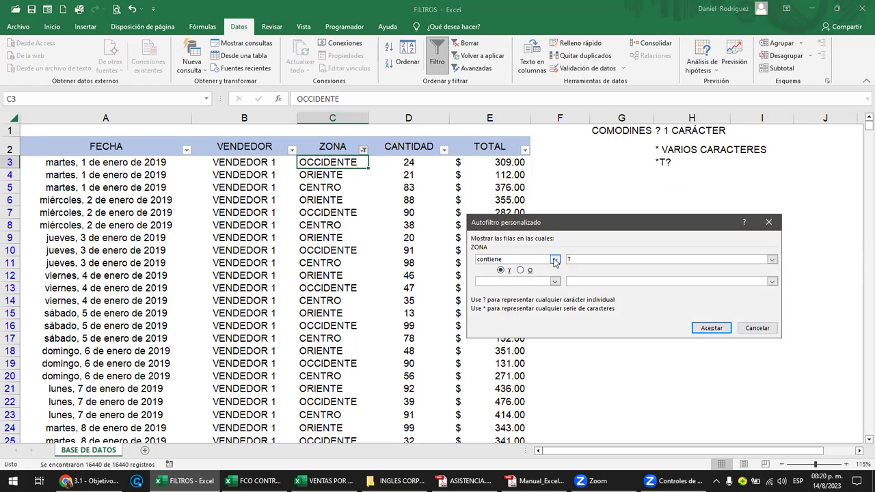
click(555, 265)
click(556, 263)
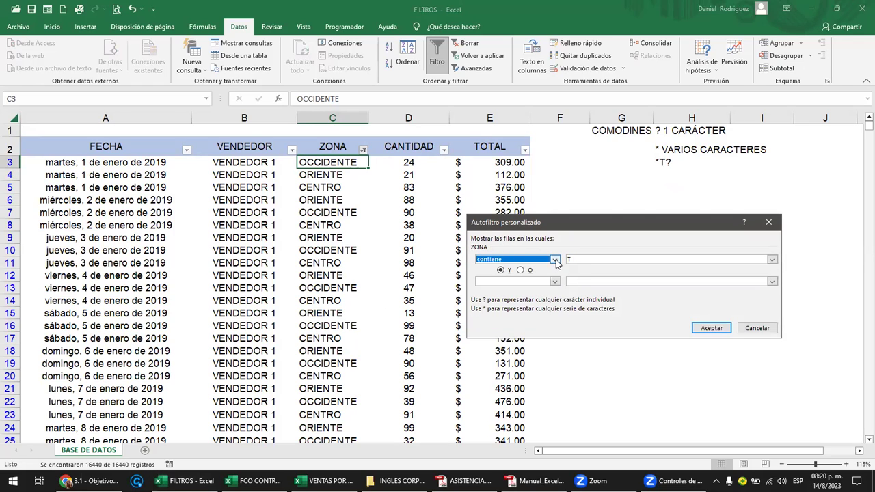
click(555, 262)
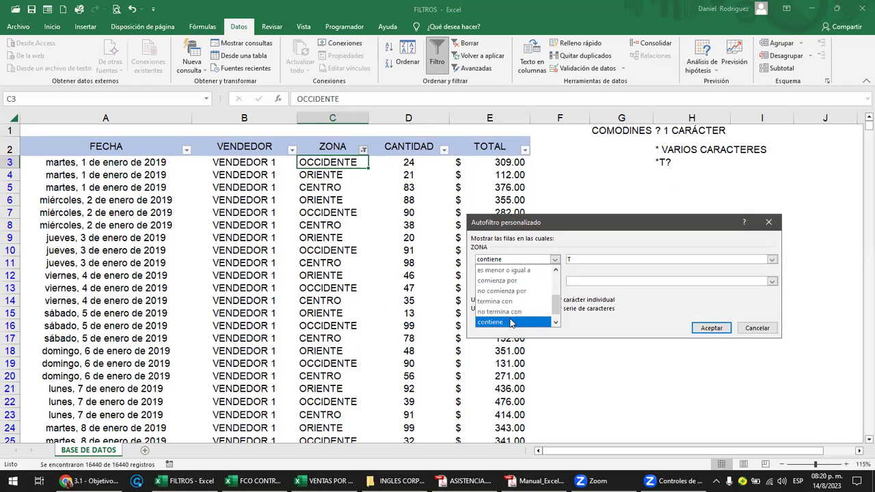
drag(556, 307, 556, 284)
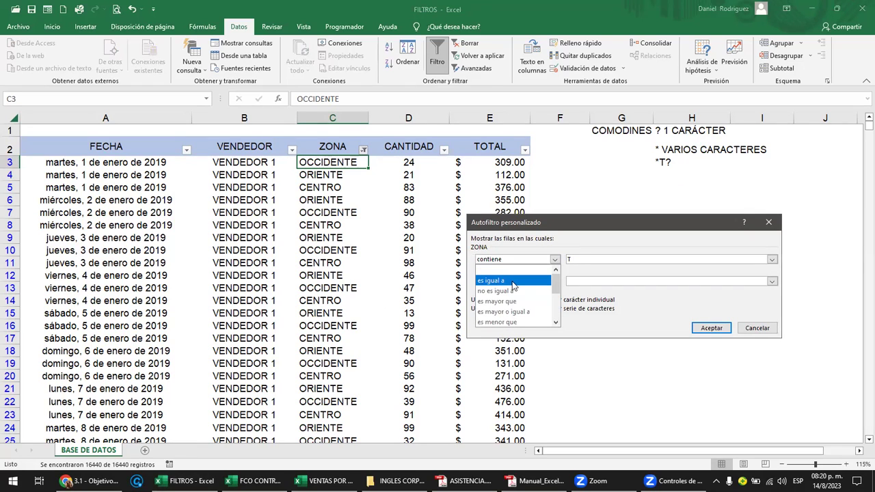
click(534, 281)
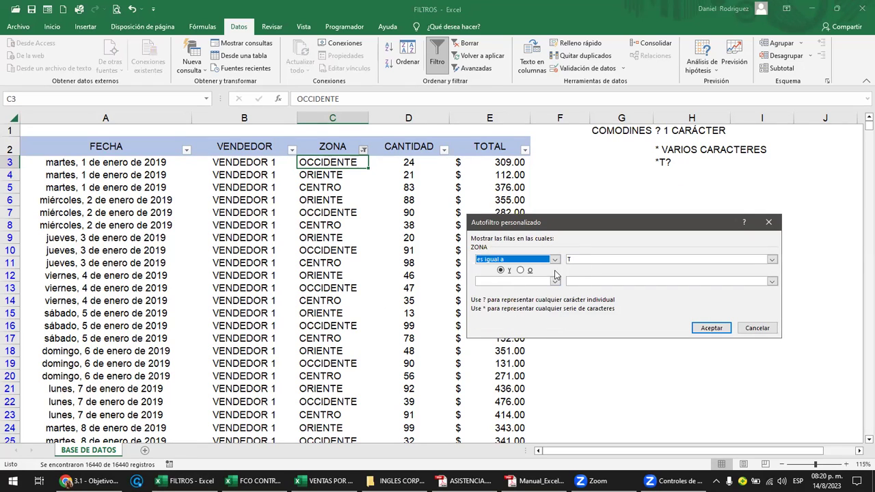
key(BackSpace)
text(*T?)
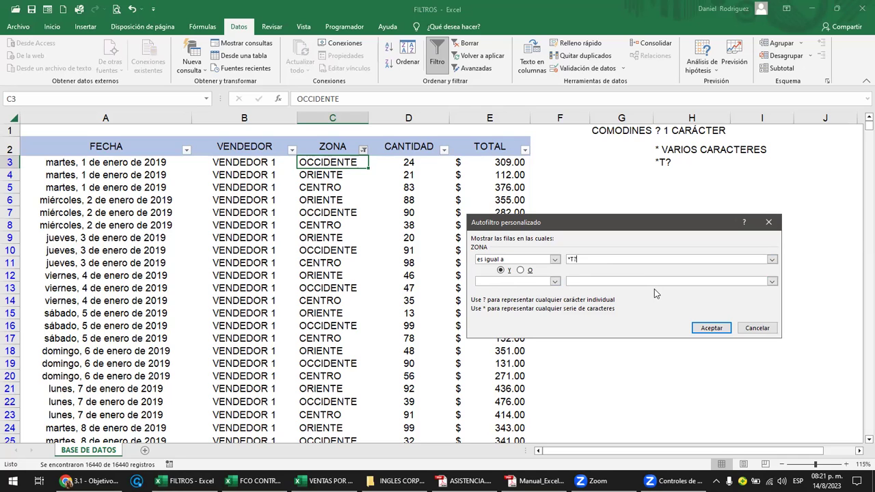
click(710, 328)
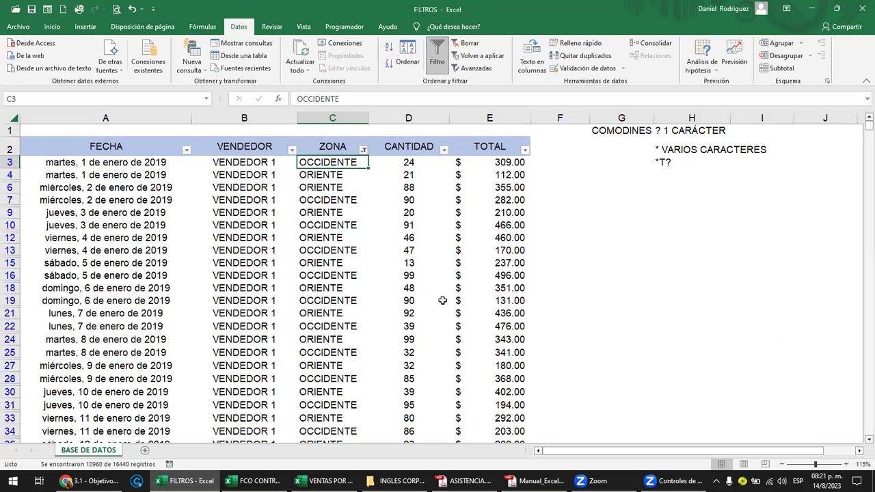
click(674, 162)
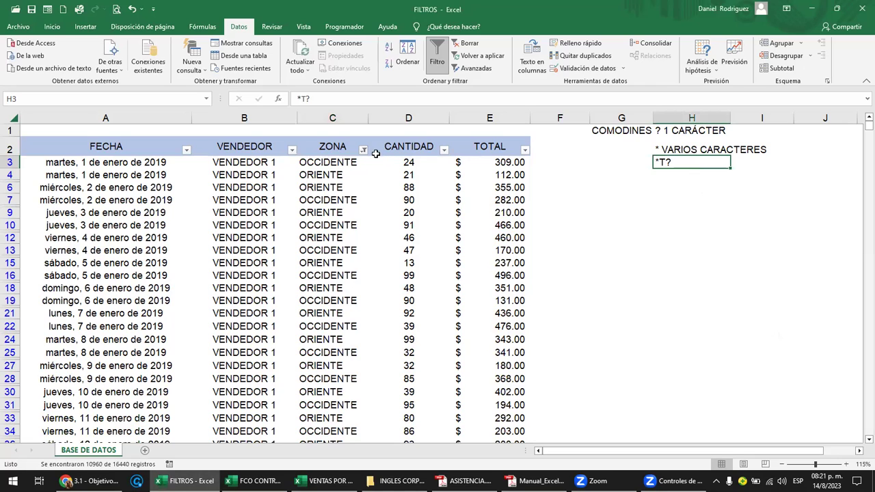
Filter ZONA equal to the wildcard ??I*, leaving only ORIENTE rows (5,480 of 16,440)
click(363, 150)
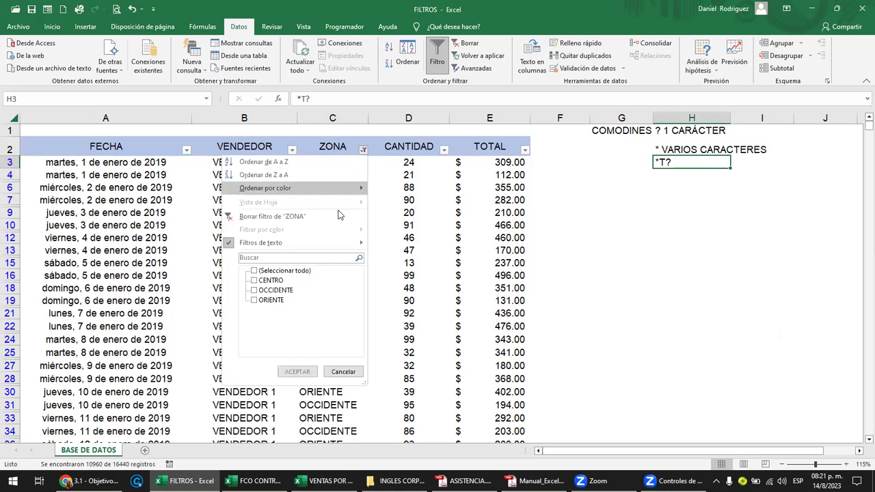
mouse_move(331, 242)
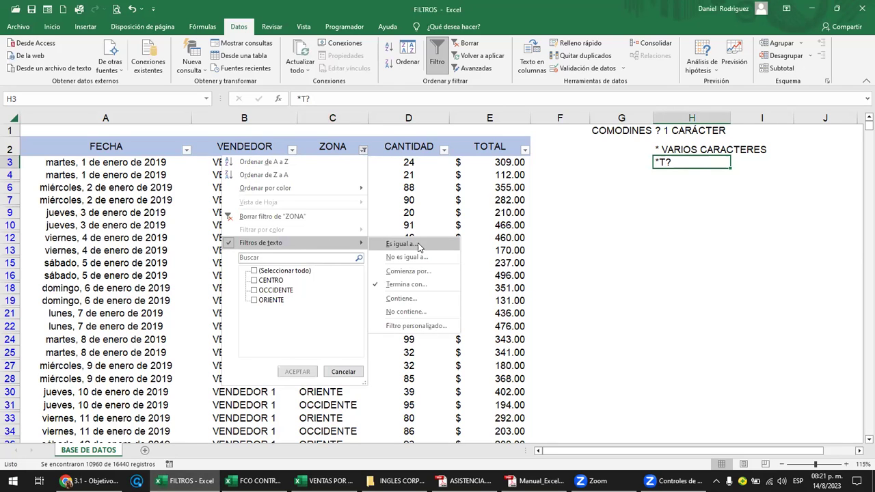
click(401, 246)
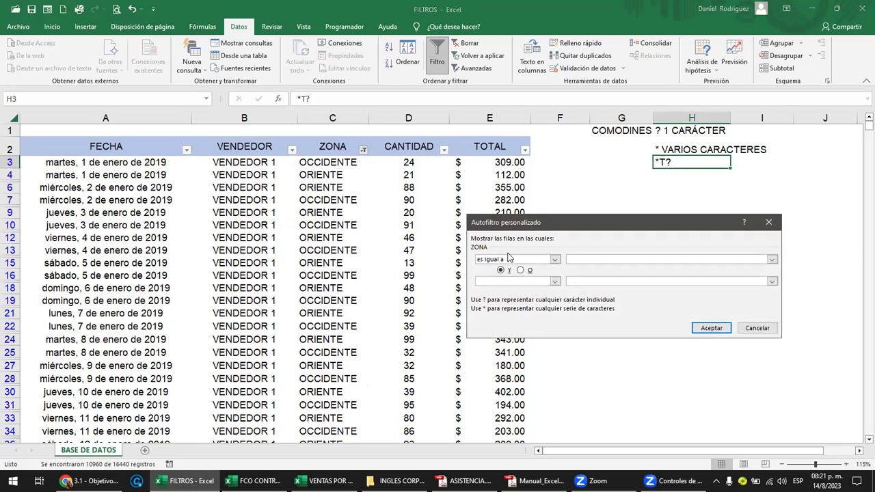
click(581, 259)
click(556, 260)
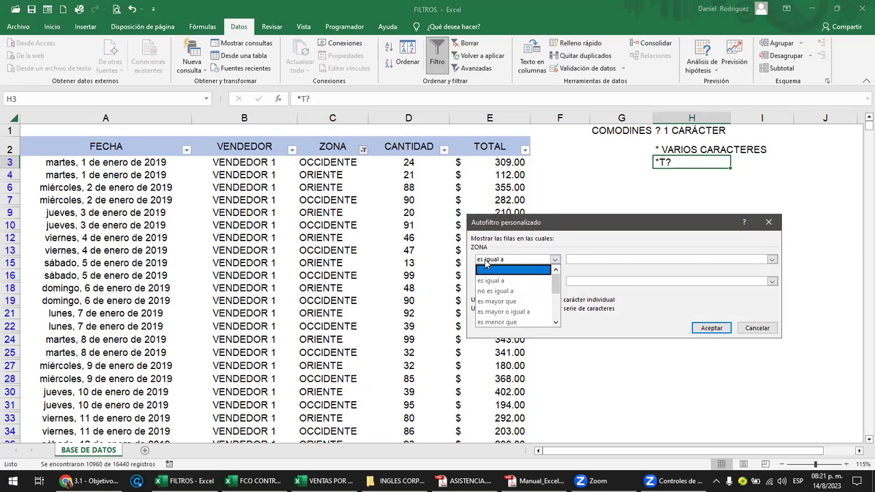
drag(556, 281, 557, 310)
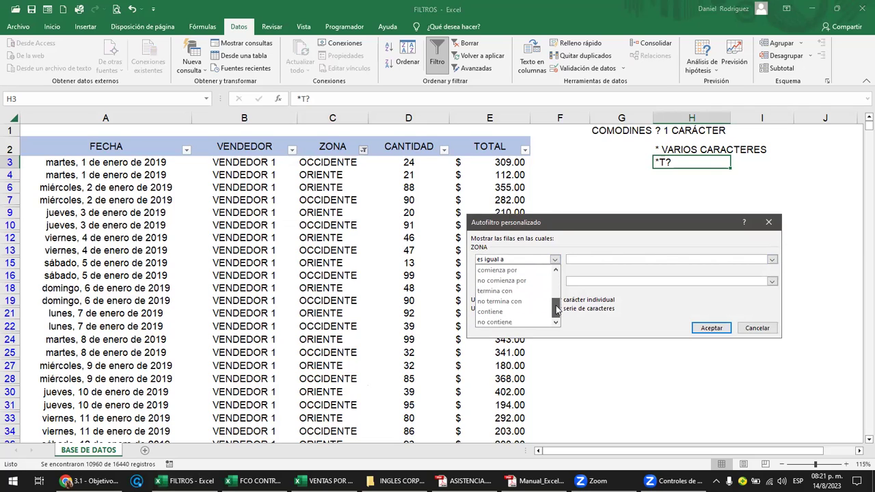
click(611, 249)
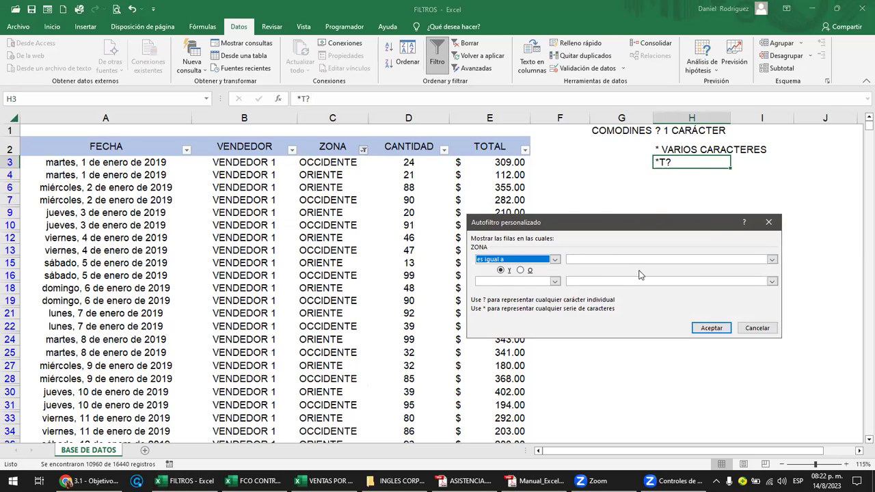
key(Tab)
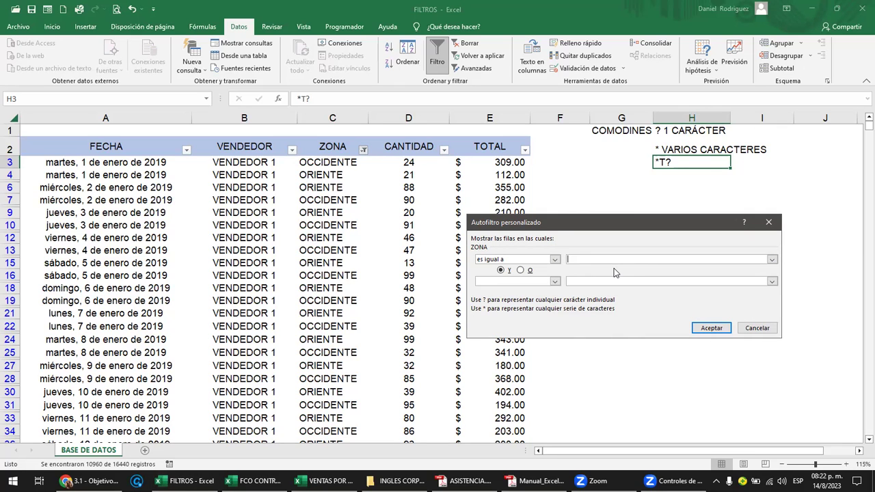
text(?)
click(712, 327)
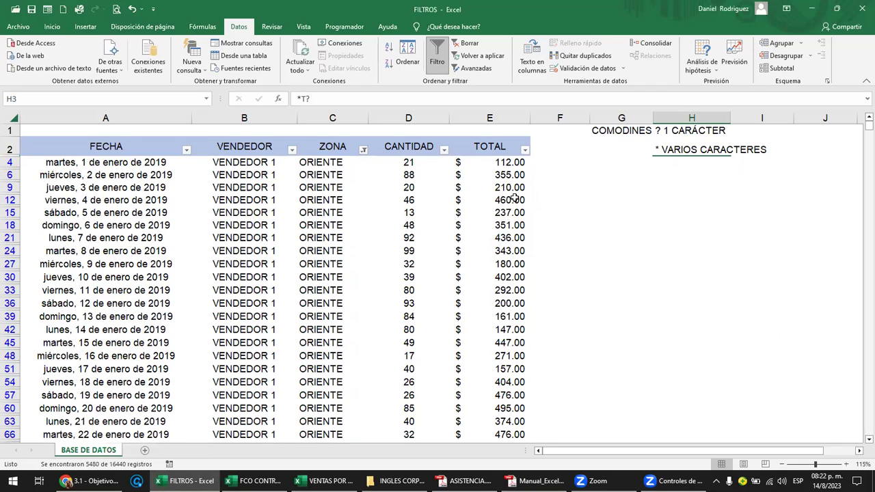
click(363, 152)
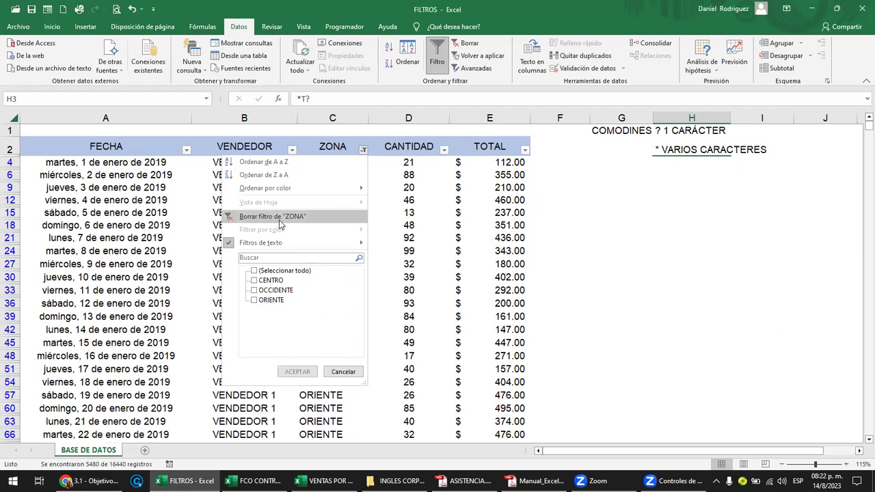
Clear the ZONA filter and browse the VENDEDOR and ZONA cells of the full table
click(279, 222)
click(350, 164)
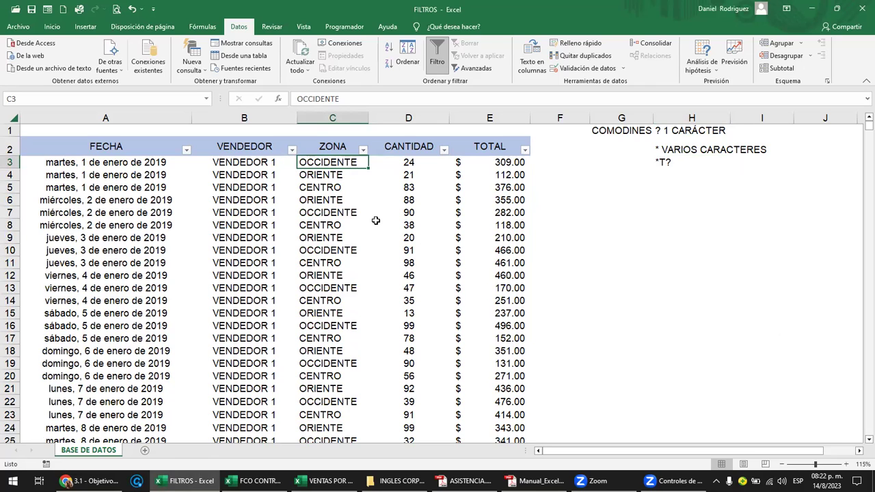
click(258, 260)
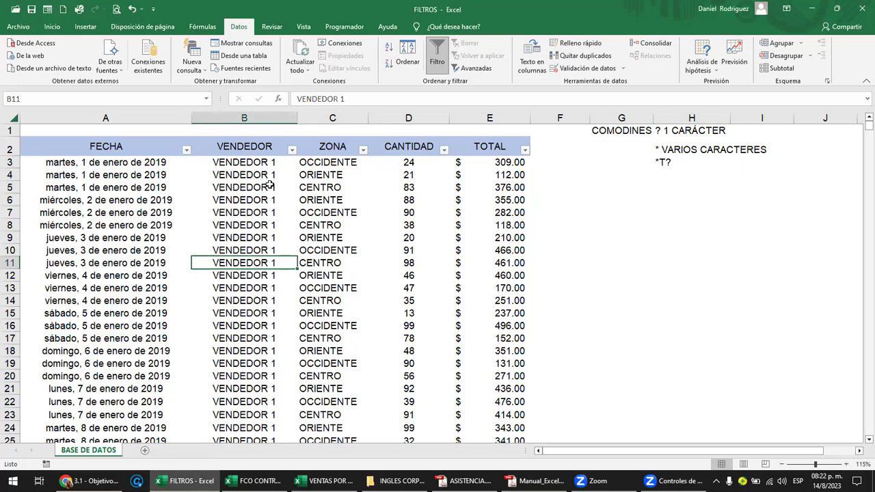
click(254, 163)
click(252, 238)
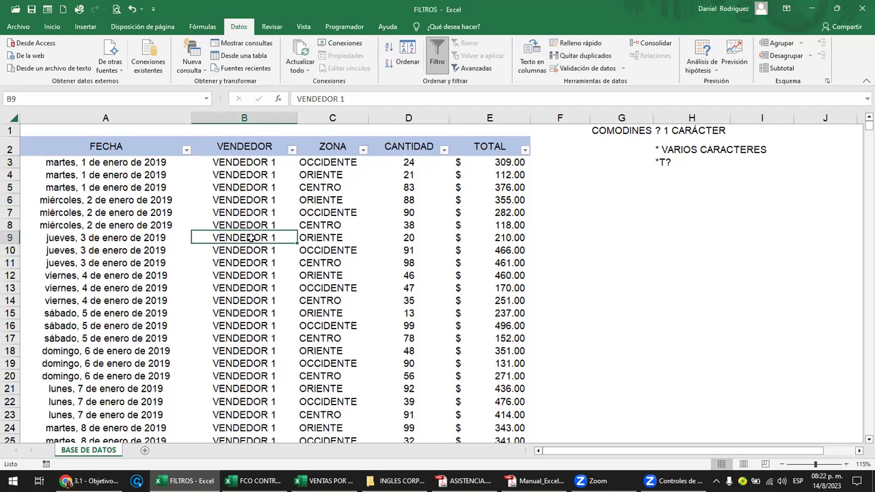
scroll(297, 274, down, 3)
scroll(297, 274, down, 3)
scroll(297, 275, up, 6)
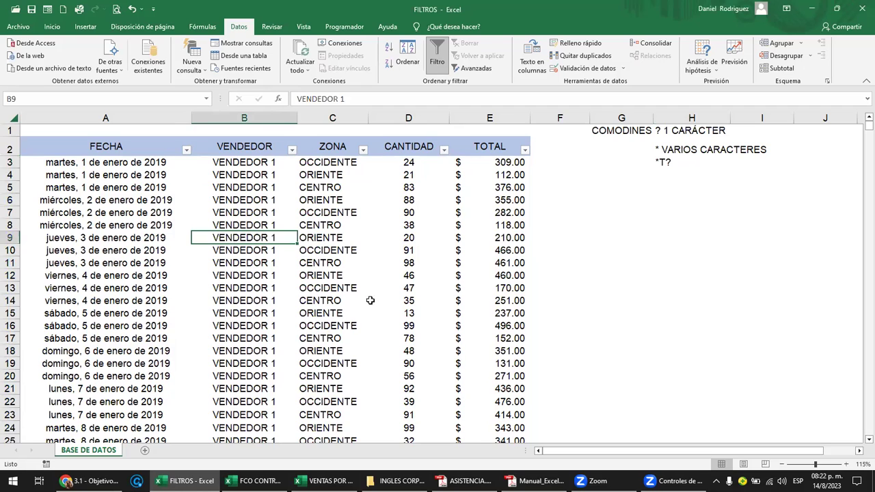
click(321, 300)
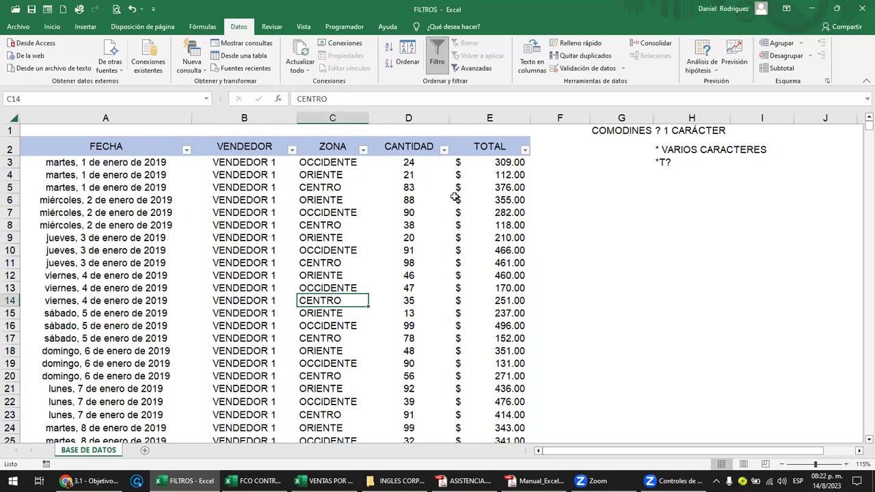
Filter ZONA to values ending with O, leaving only CENTRO rows (5,480 of 16,440)
click(364, 150)
mouse_move(363, 244)
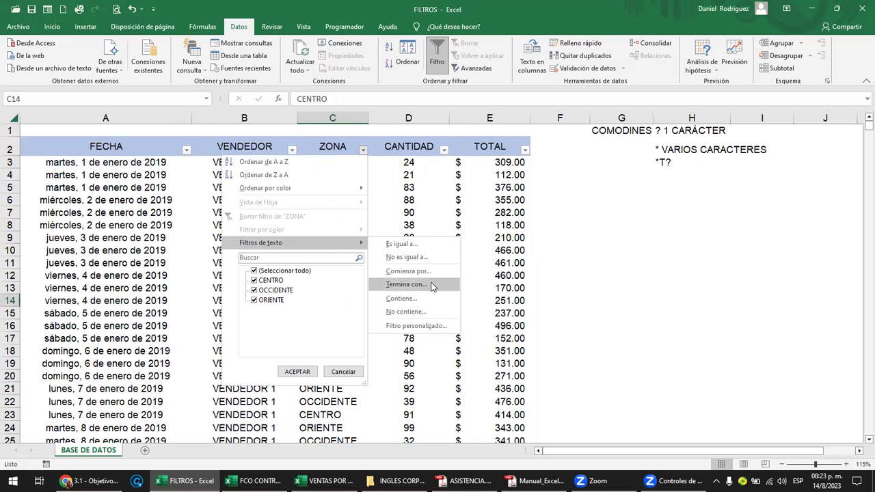
click(407, 285)
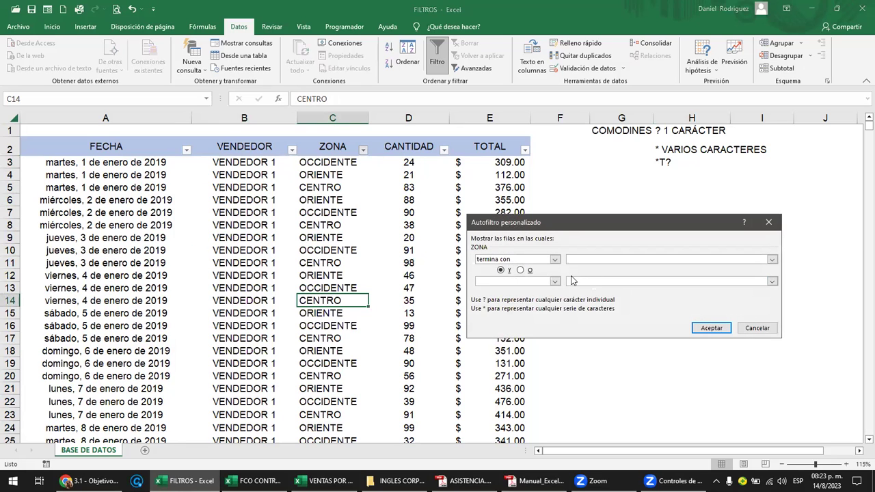
text(O)
click(724, 329)
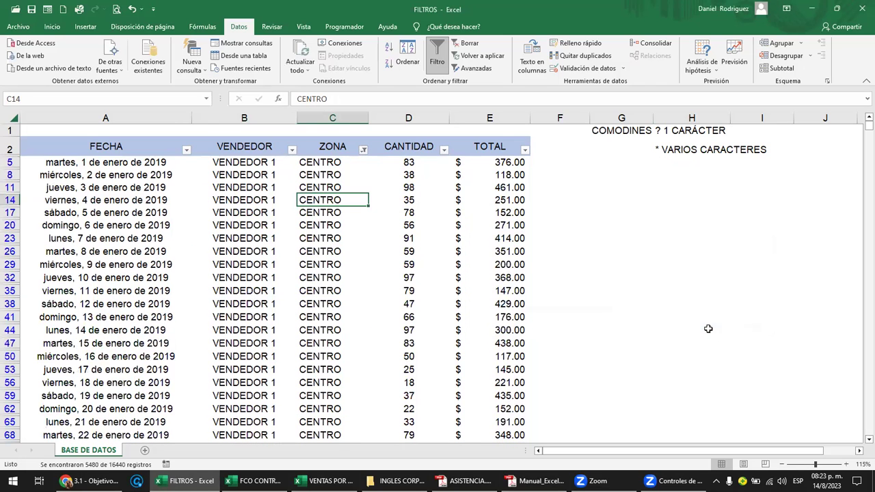
Test a ZONA filter equal to *O (CENTRO rows only), then clear it to show every record
click(363, 150)
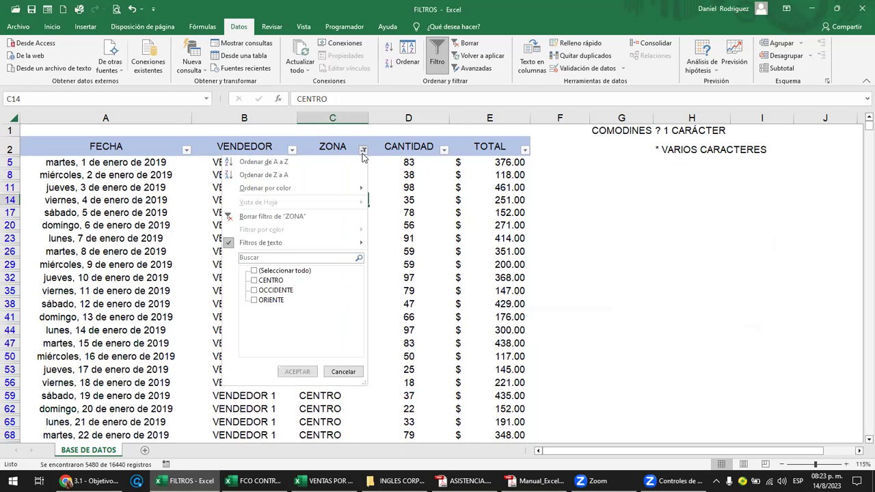
click(317, 217)
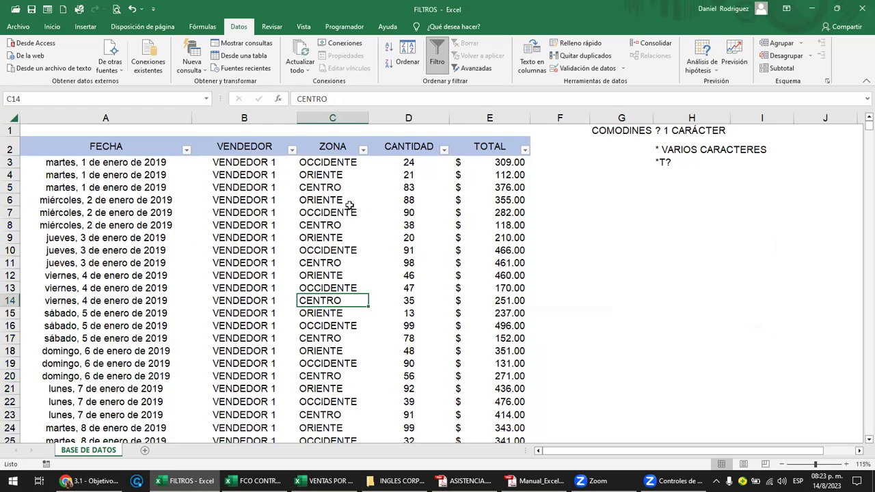
click(364, 150)
mouse_move(319, 245)
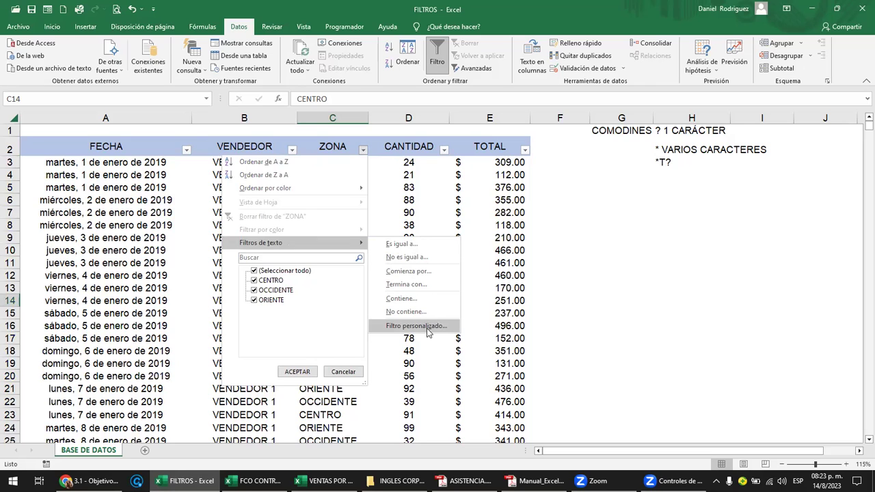
click(410, 245)
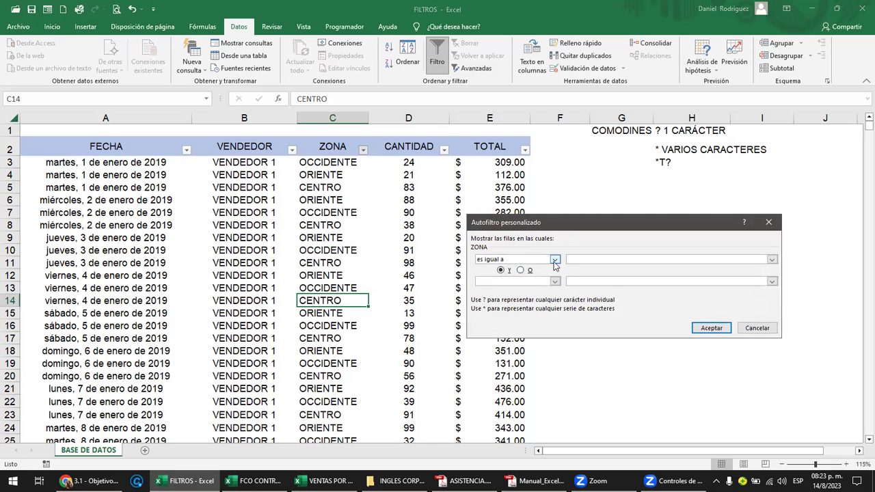
click(555, 260)
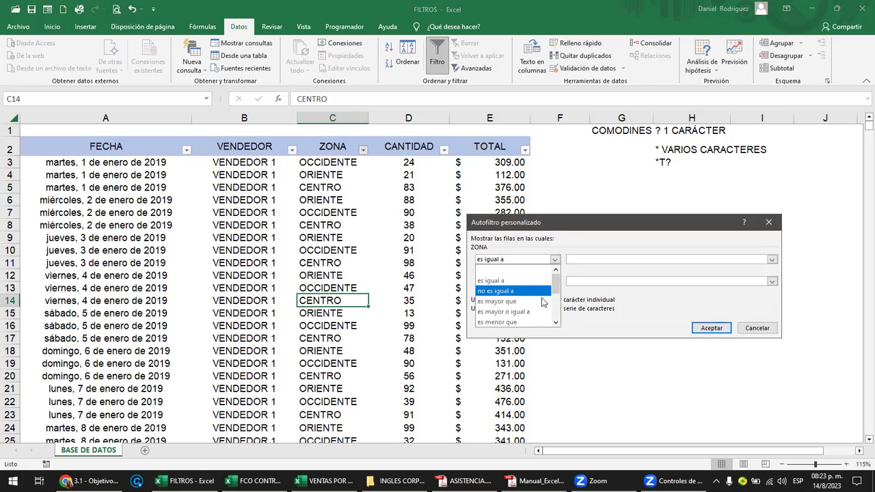
click(586, 260)
text(*O)
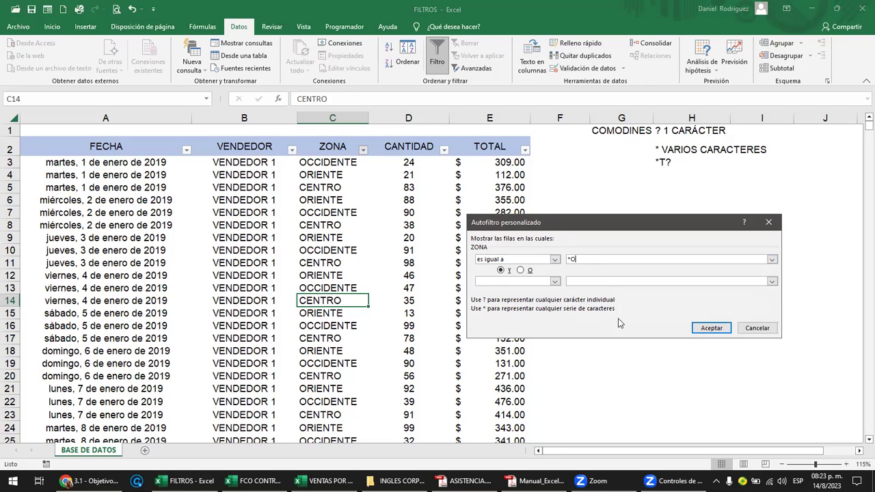
click(712, 329)
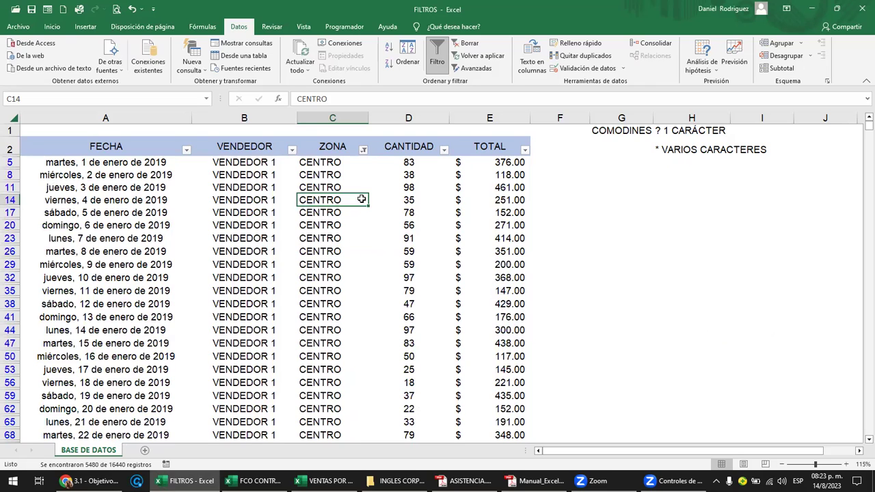
click(364, 150)
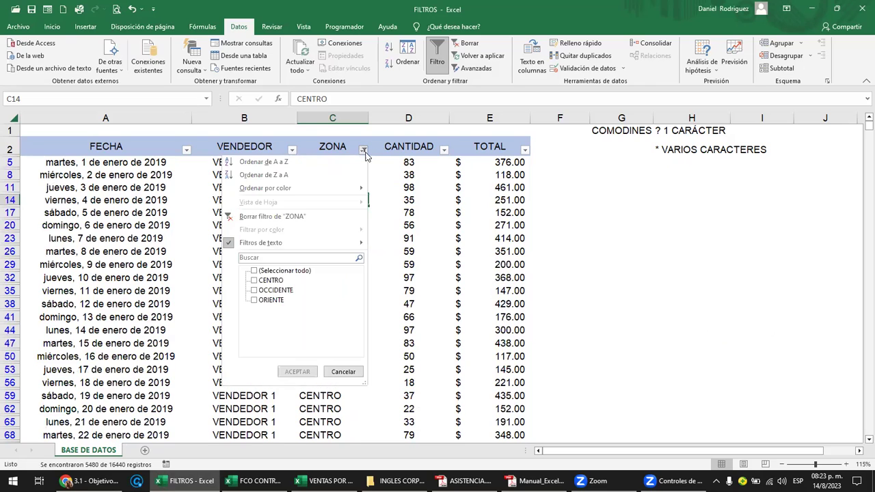
click(274, 216)
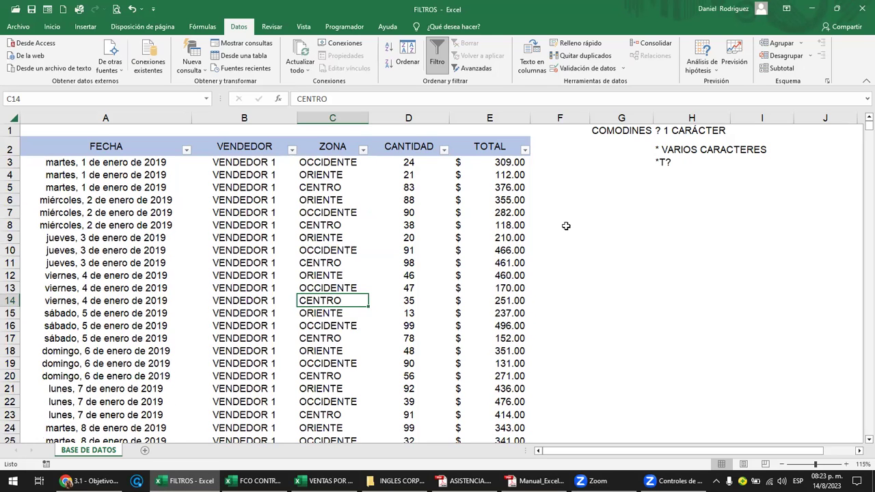
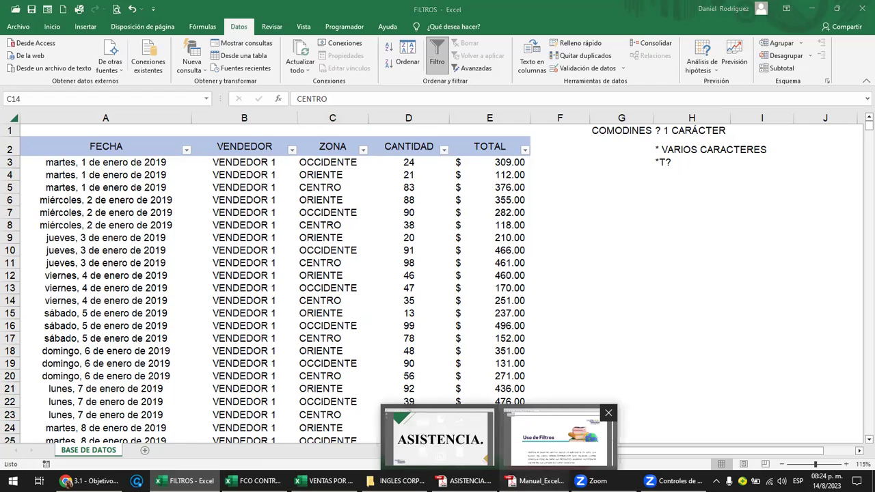
Scroll the Adobe Reader filters manual to the Figura 30 sales table on page 55, then return to FILTROS
click(537, 481)
scroll(431, 337, down, 2)
scroll(430, 336, down, 1)
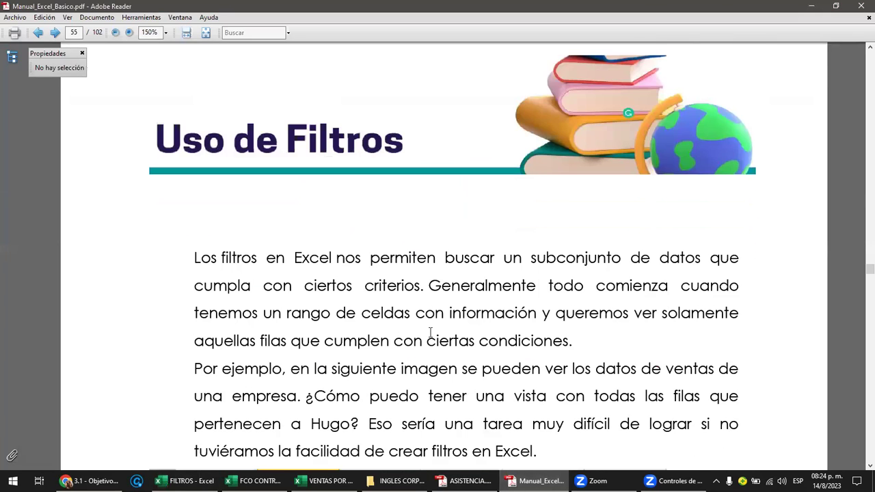
scroll(431, 335, down, 1)
scroll(430, 333, down, 2)
scroll(431, 333, down, 3)
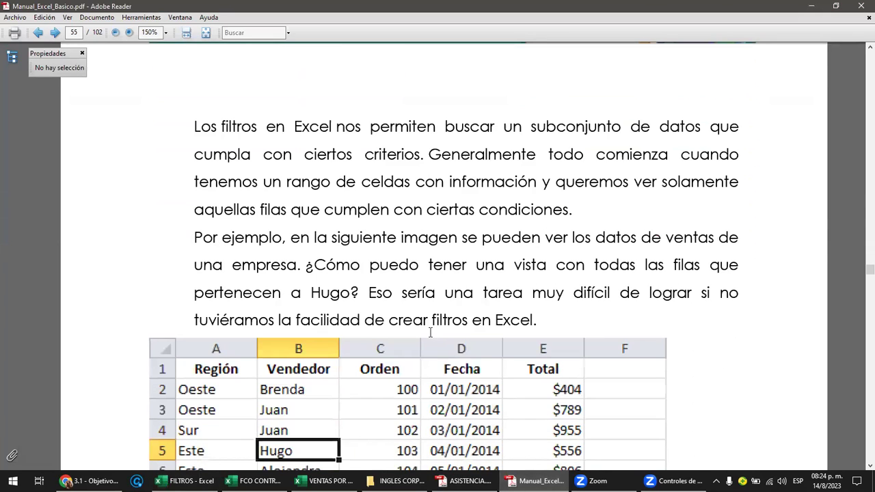
scroll(430, 333, down, 1)
scroll(430, 334, down, 2)
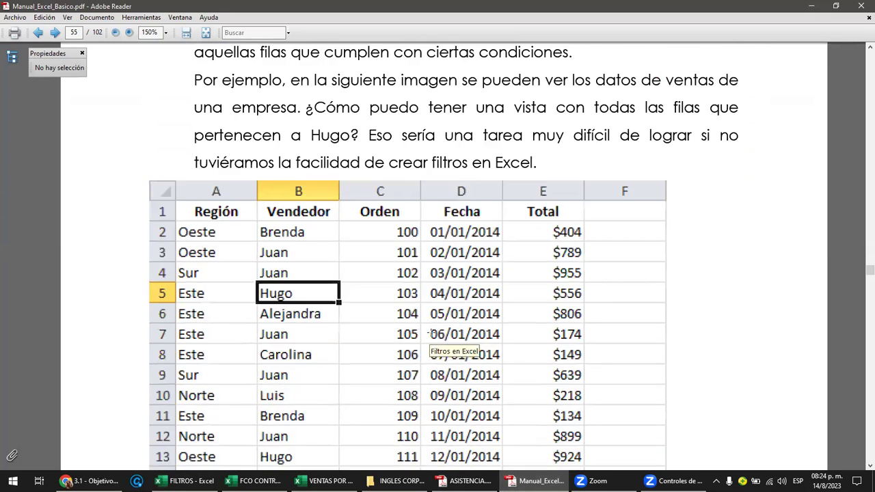
scroll(429, 335, down, 5)
scroll(429, 334, down, 1)
scroll(429, 333, down, 2)
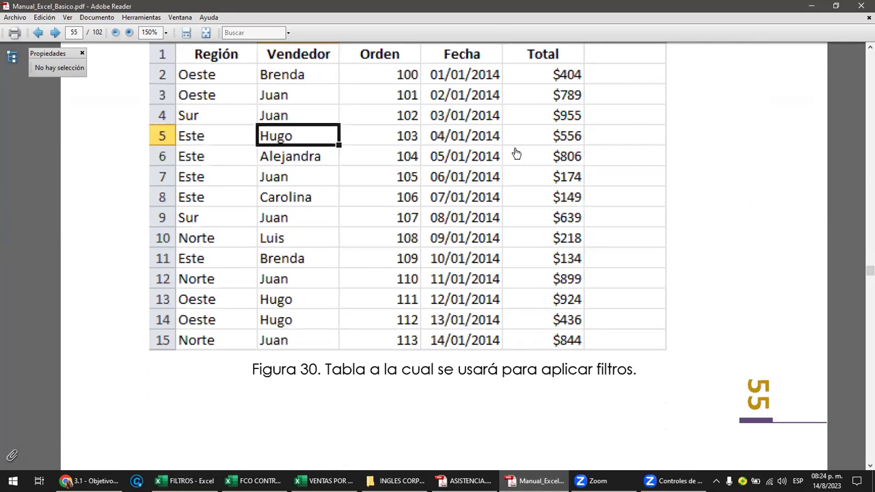
key(alt+Tab)
mouse_move(490, 146)
mouse_down()
mouse_move(162, 165)
mouse_move(106, 154)
mouse_up()
Turn off filtering and clear the FECHA to TOTAL header texts in row 2
click(139, 164)
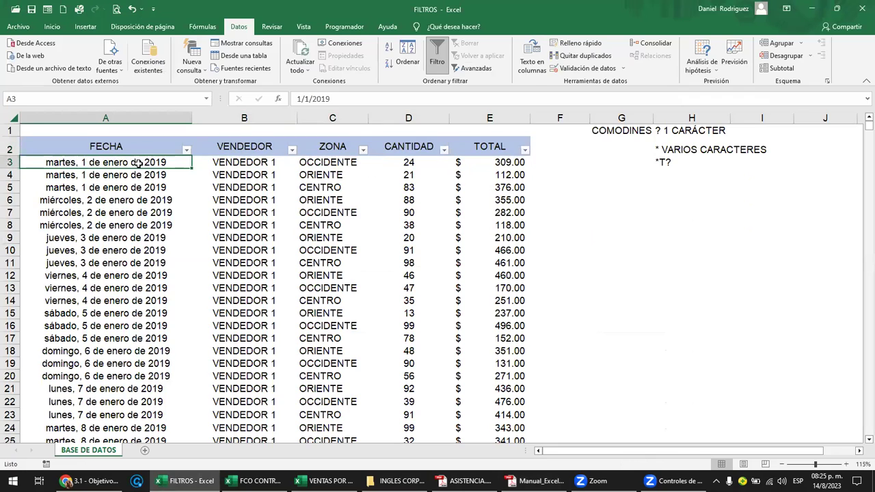
key(Up)
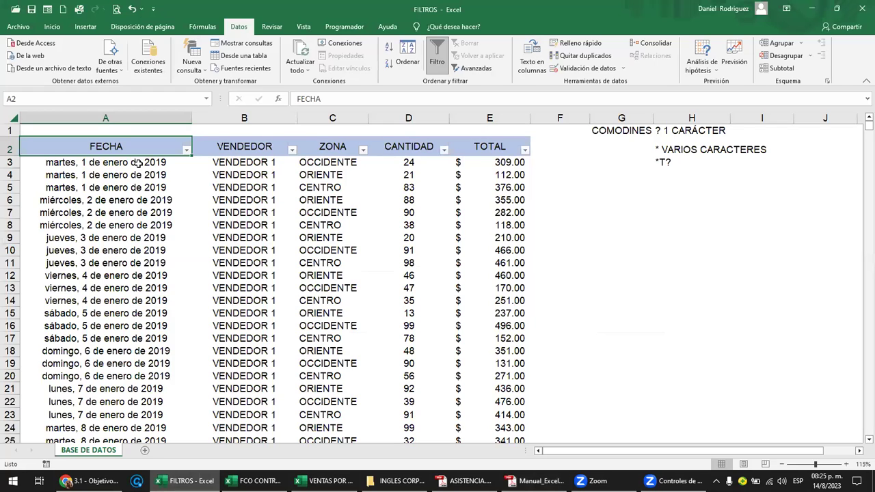
key(ctrl+shift+l)
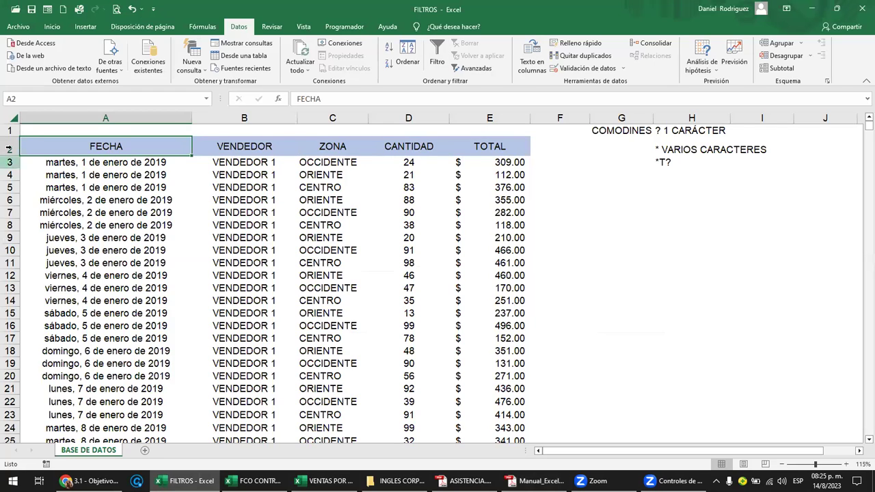
drag(68, 146, 514, 149)
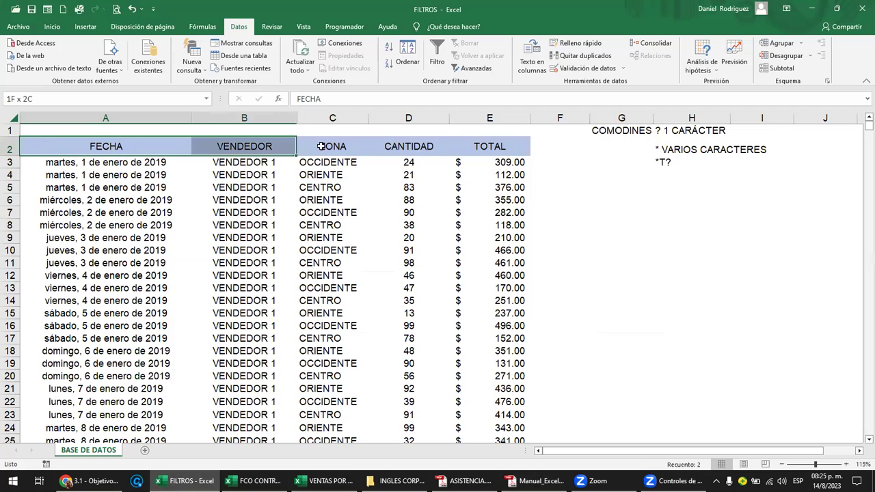
key(Delete)
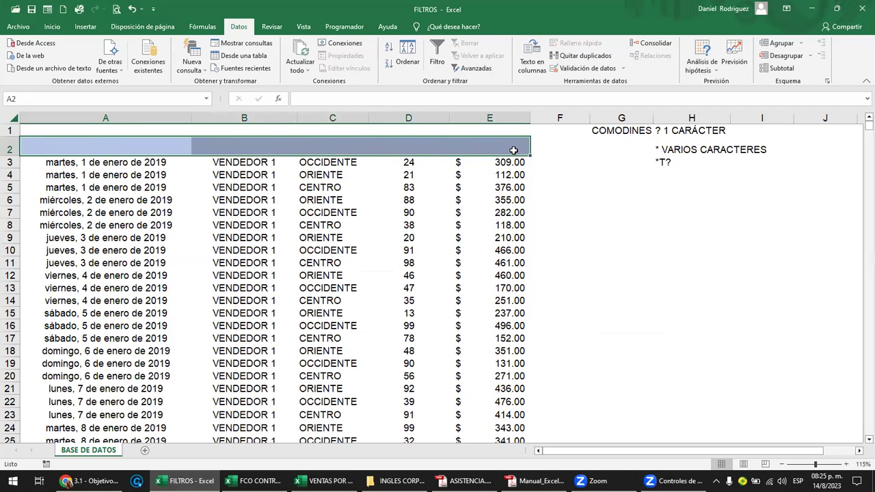
click(574, 177)
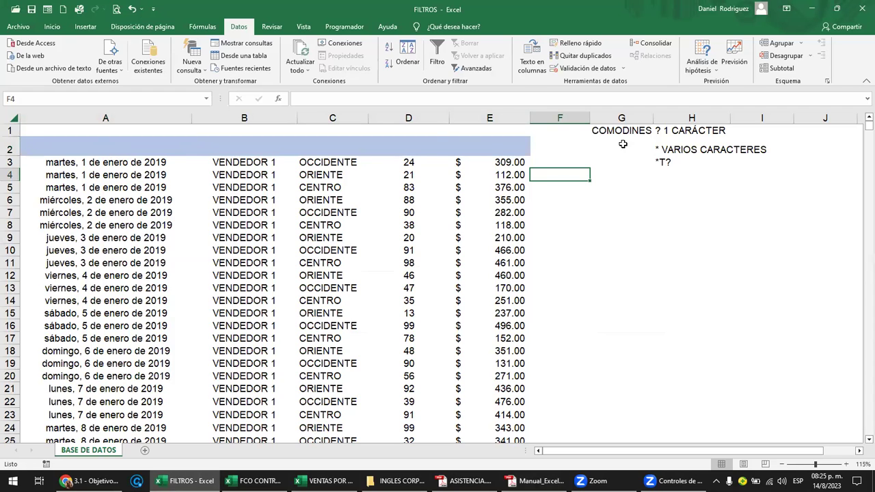
Toggle filtering on and off twice on the headerless data from cells E4 and E3
click(515, 175)
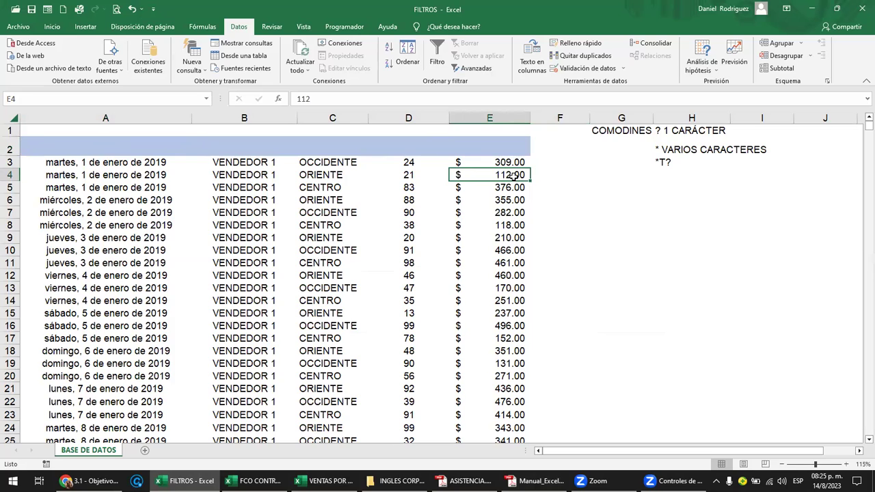
key(ctrl+shift+l)
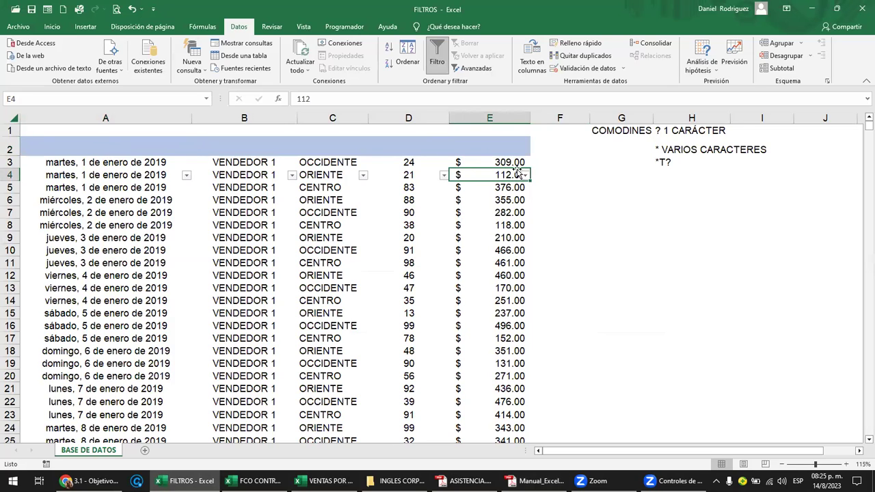
key(ctrl+shift+l)
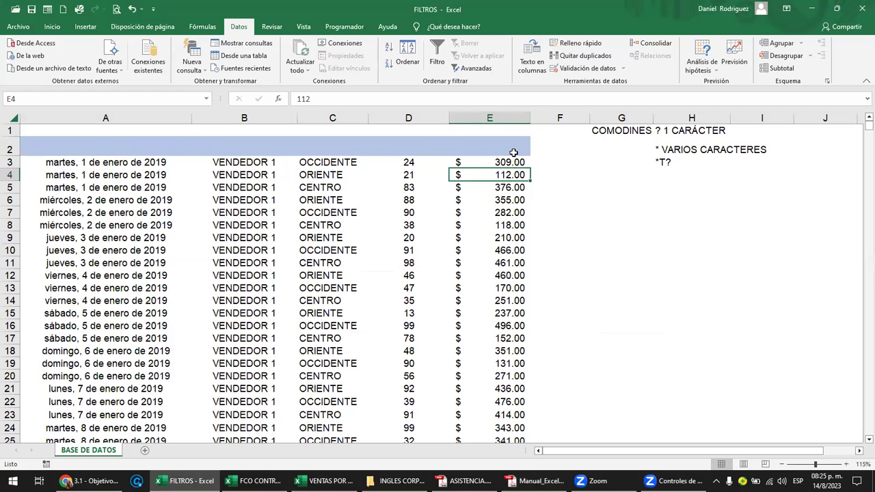
click(512, 162)
key(ctrl+shift+l)
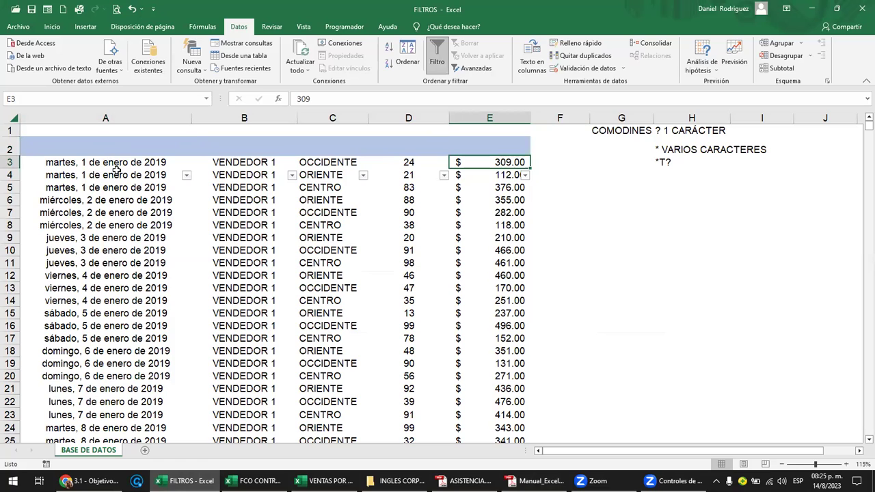
key(ctrl+shift+l)
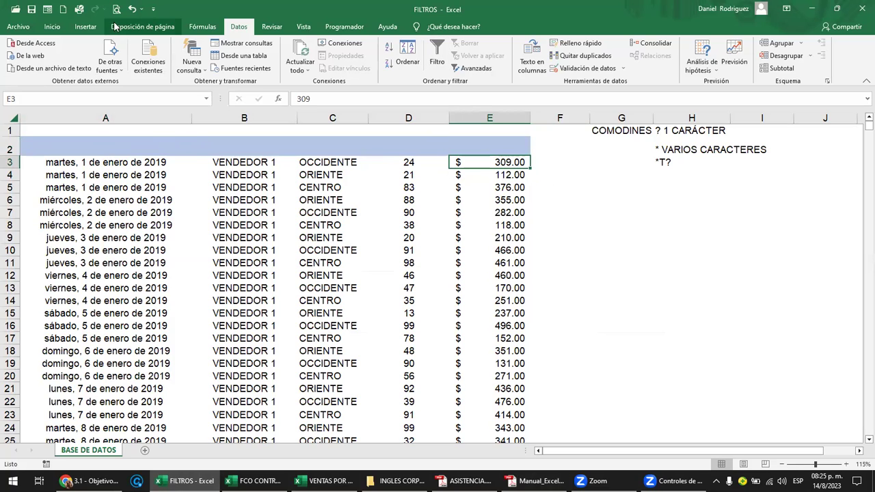
Undo repeatedly until the FECHA to TOTAL headers return with filtering off
click(131, 9)
click(131, 9)
click(132, 10)
click(133, 10)
click(133, 10)
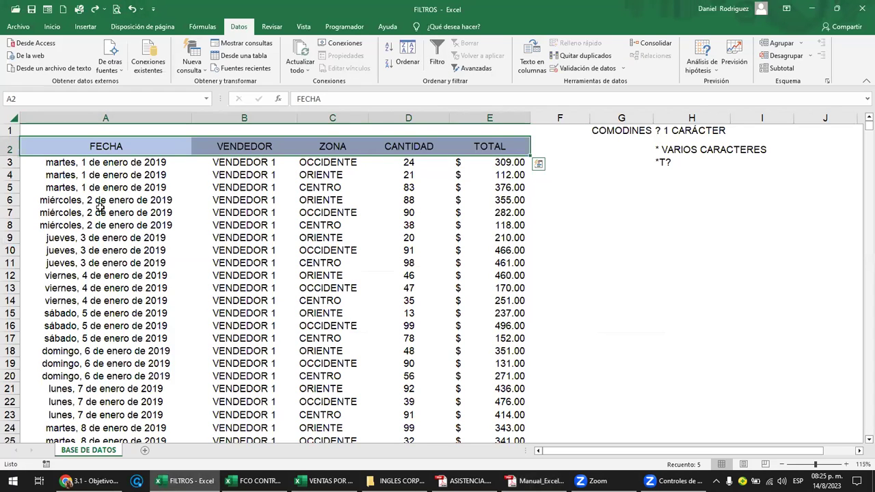
click(103, 166)
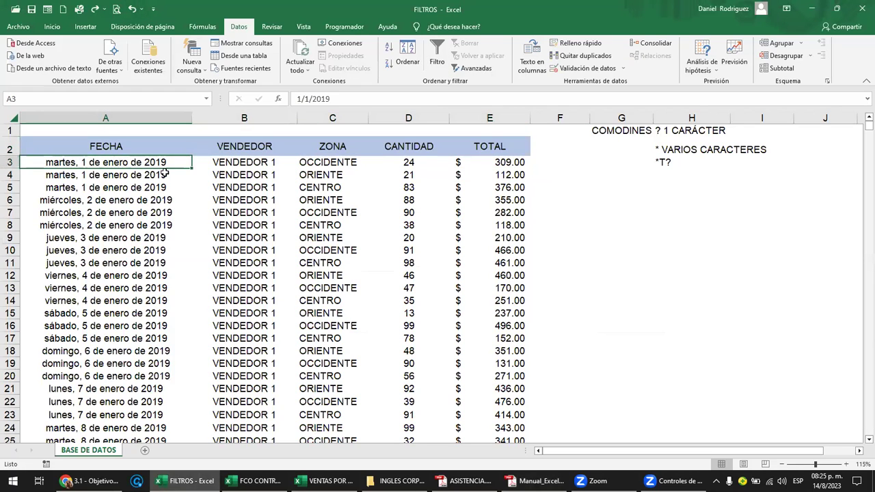
click(108, 146)
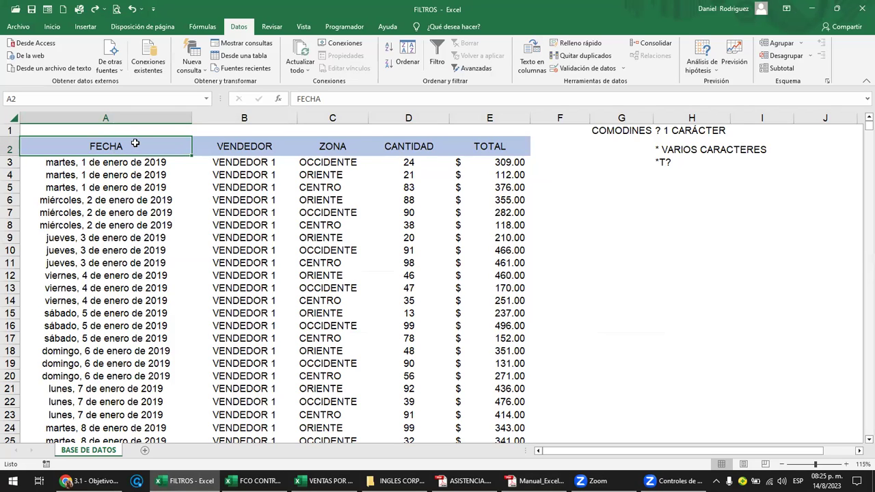
text(1)
key(Tab)
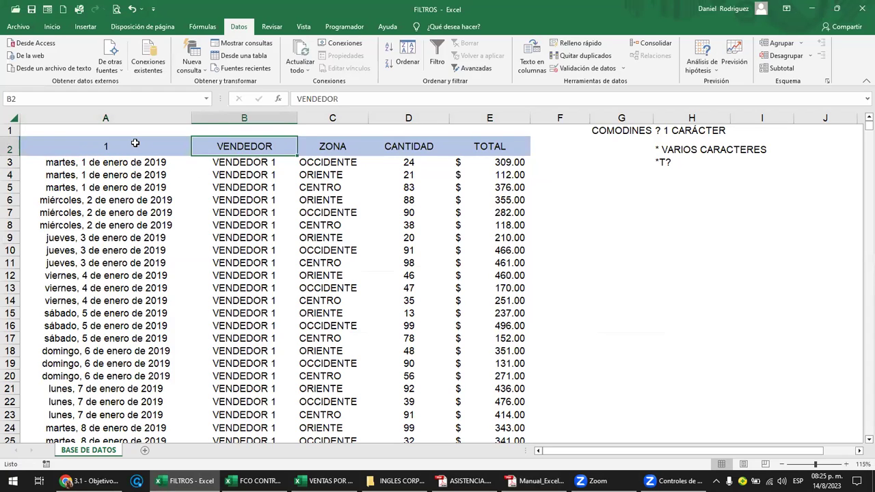
text(2)
key(Tab)
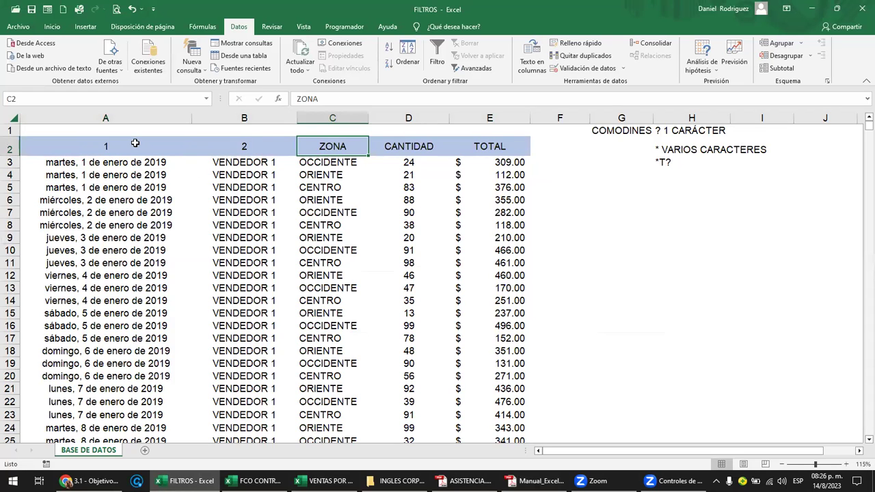
key(ctrl+z)
key(ctrl+z)
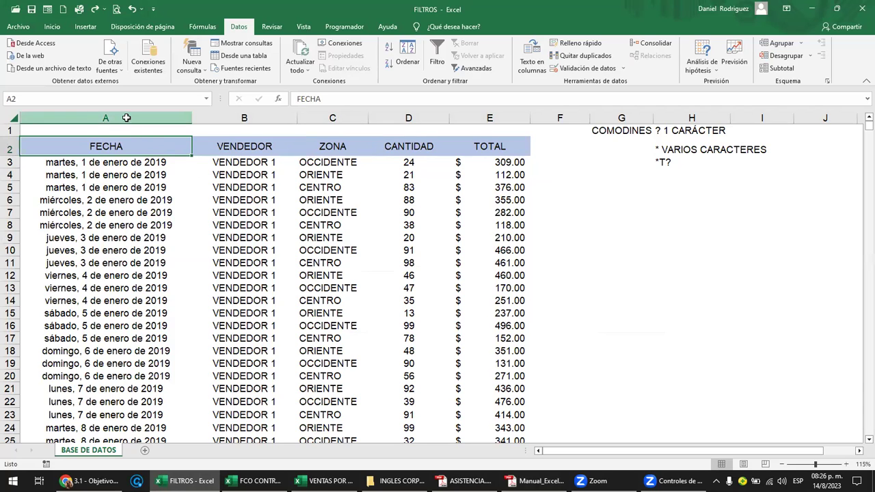
click(126, 116)
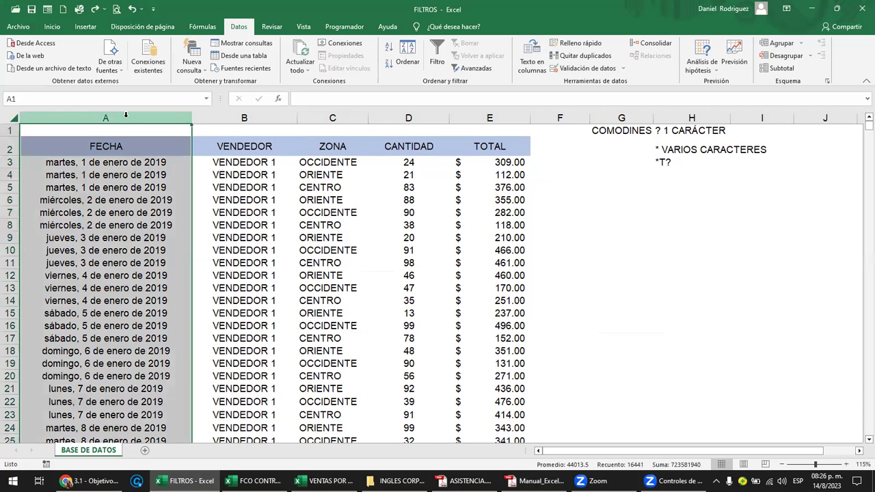
click(242, 149)
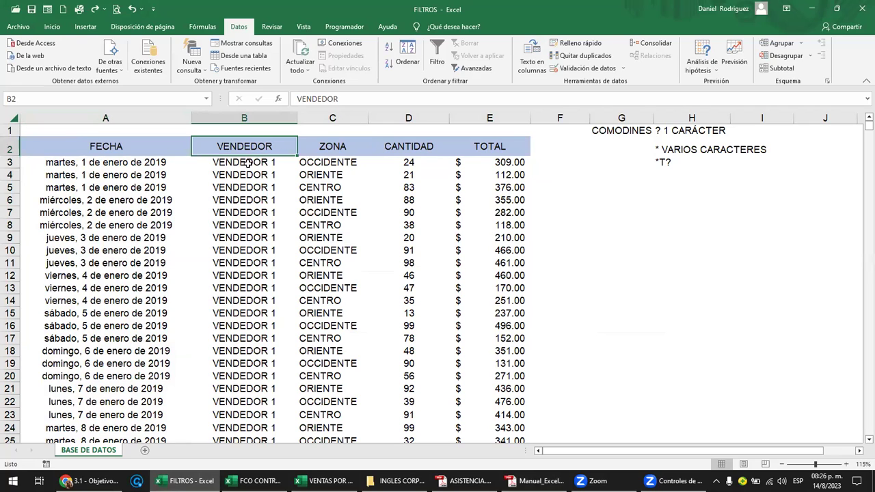
click(338, 145)
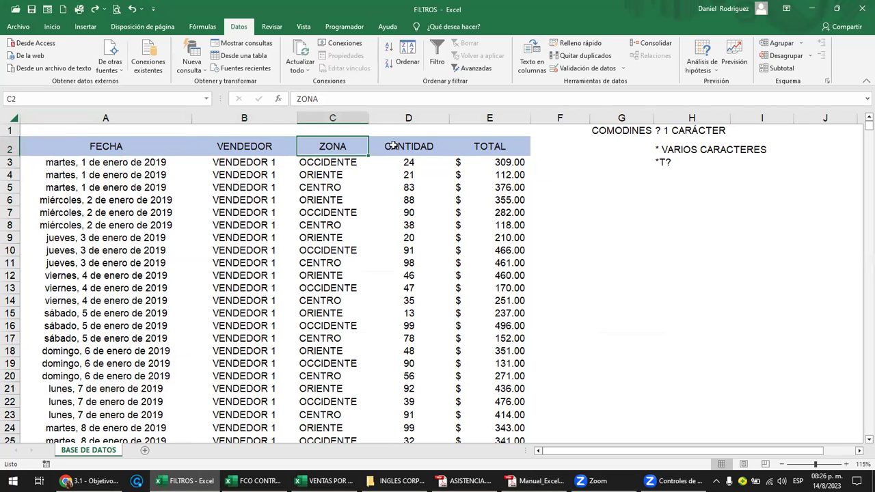
click(420, 146)
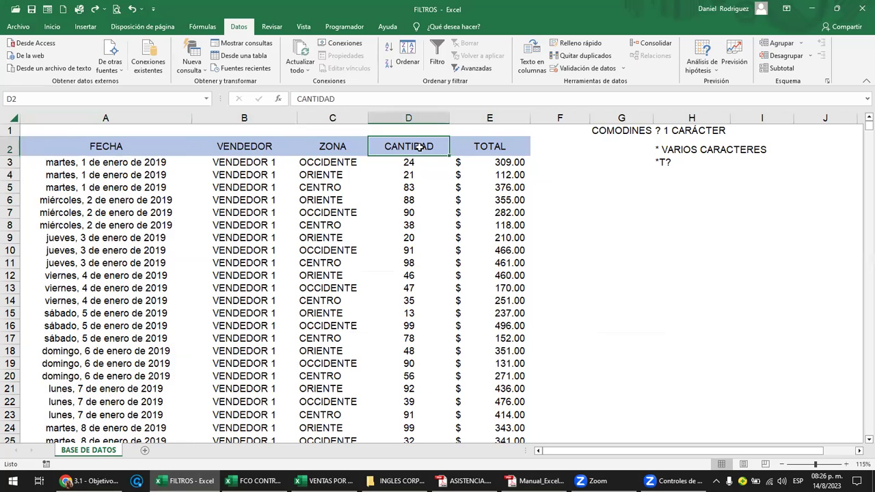
click(504, 145)
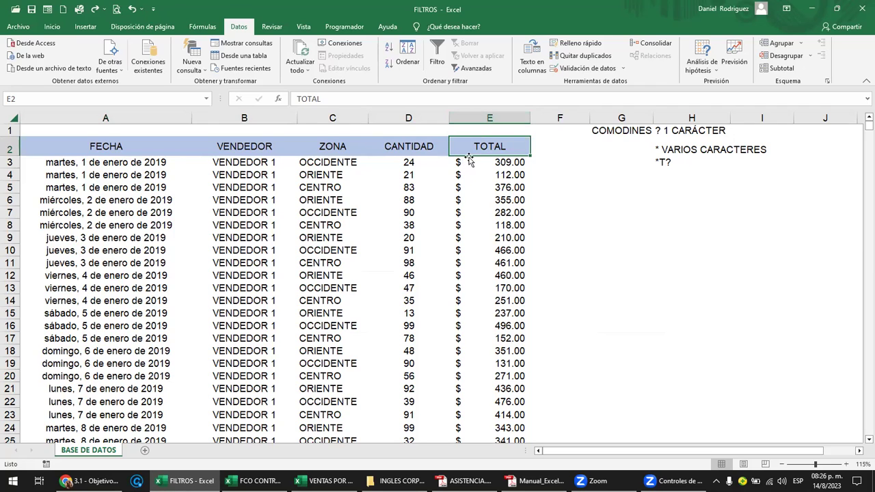
key(Down)
key(Left)
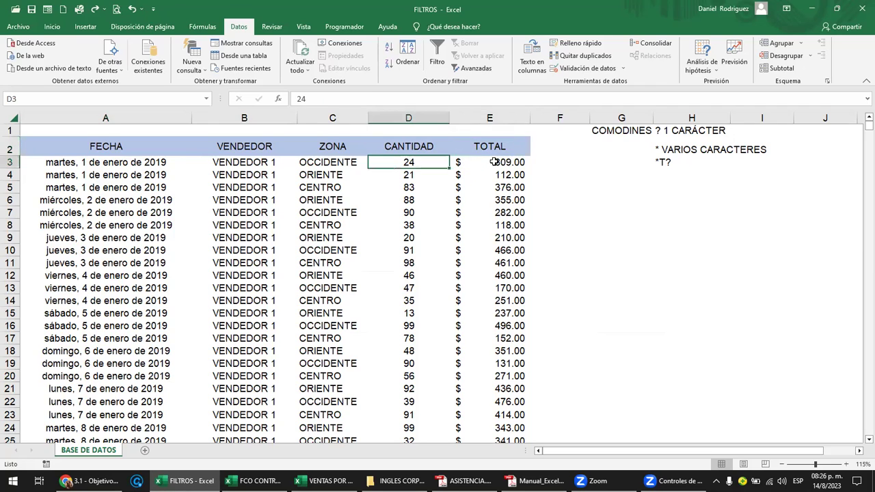
key(Left)
key(Left)
click(227, 146)
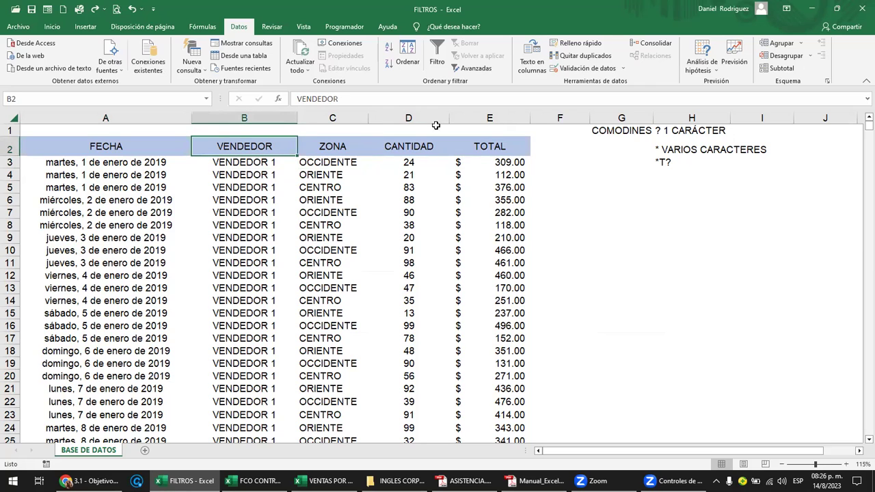
Switch AutoFilter on and close the VENDEDOR filter list without applying any filter
click(441, 54)
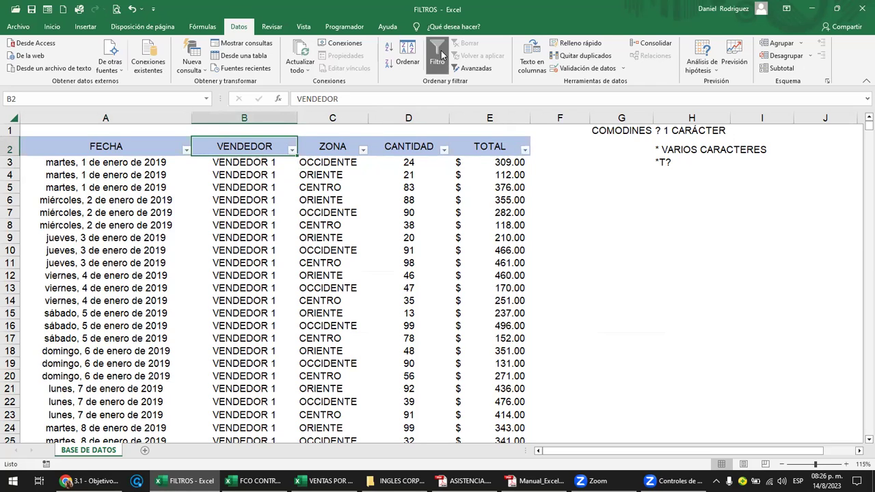
click(292, 151)
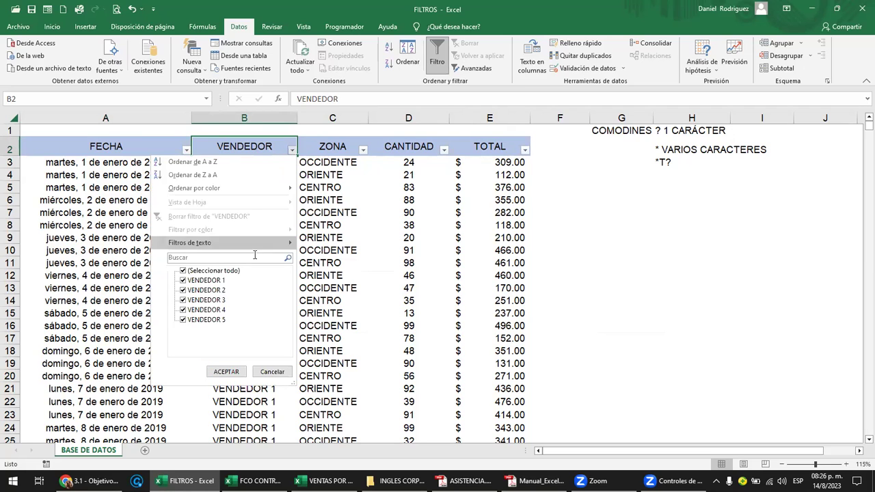
mouse_move(248, 245)
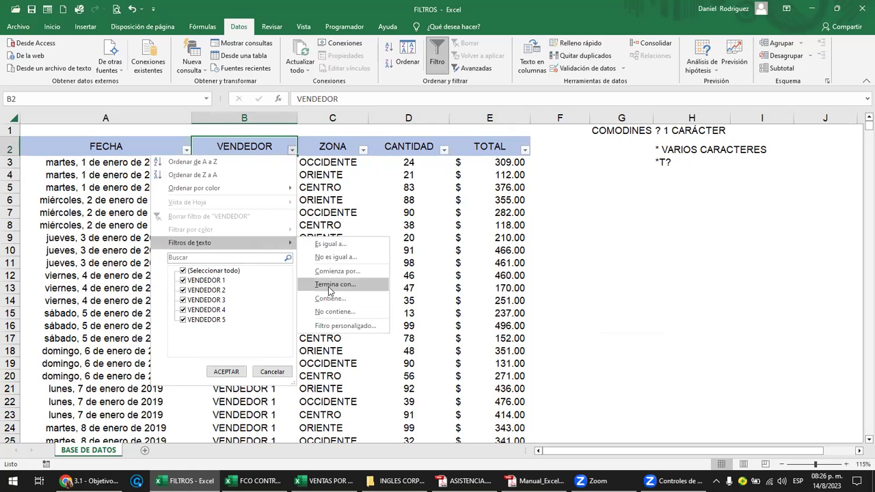
click(381, 172)
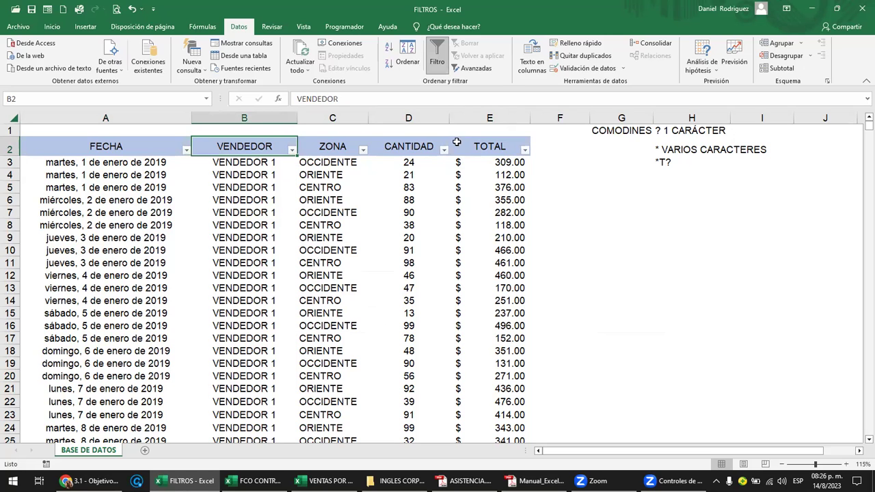
click(415, 151)
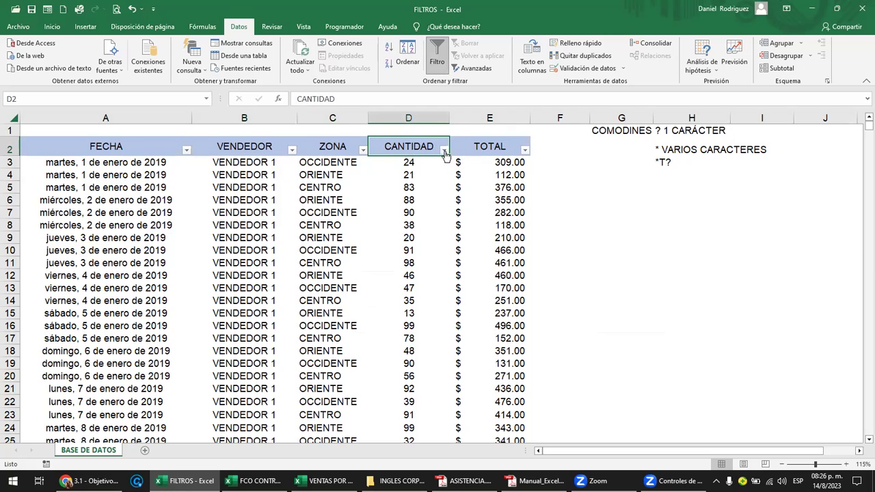
Browse the CANTIDAD and TOTAL filter value lists without changing either
click(444, 150)
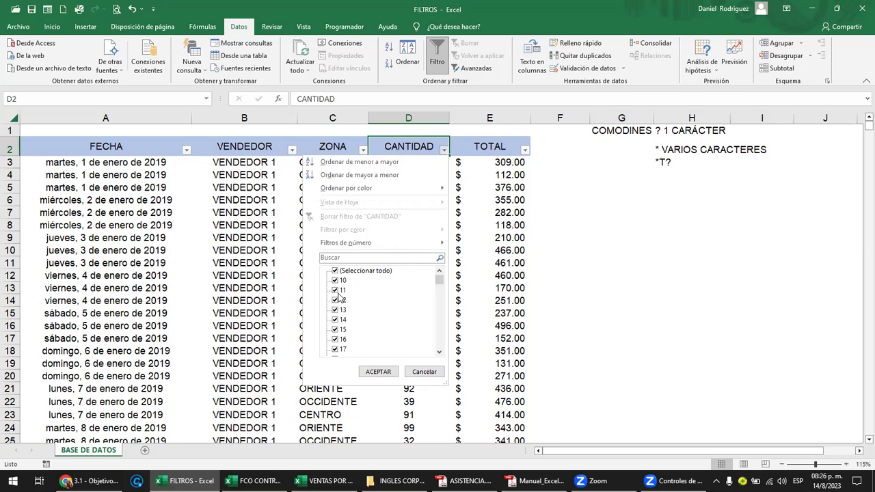
mouse_move(439, 284)
mouse_down()
mouse_move(455, 340)
mouse_move(439, 277)
mouse_move(420, 288)
mouse_up()
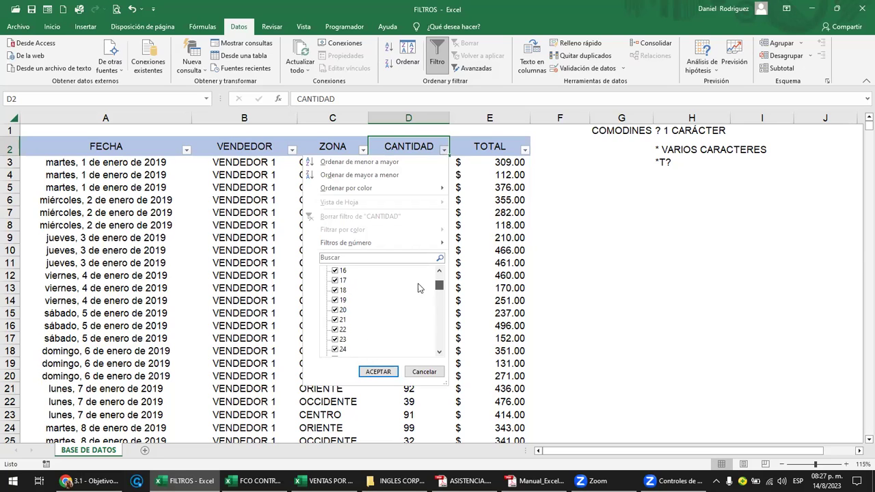
click(496, 146)
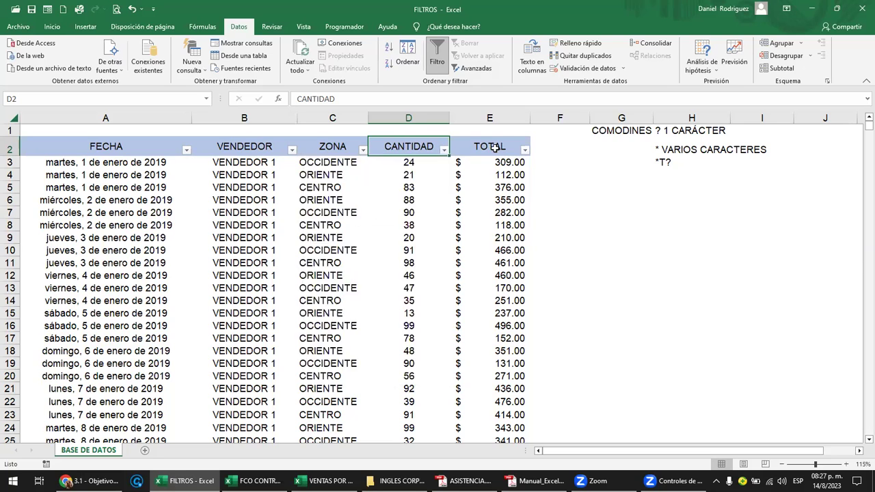
click(496, 146)
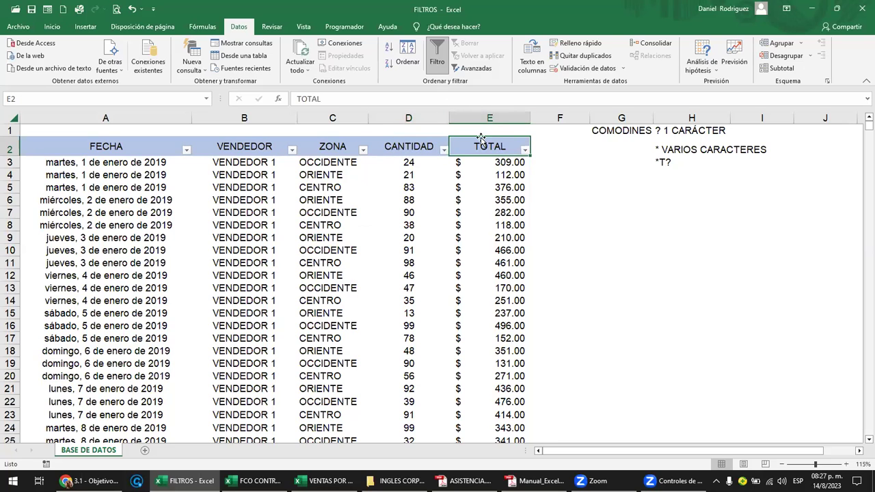
click(524, 150)
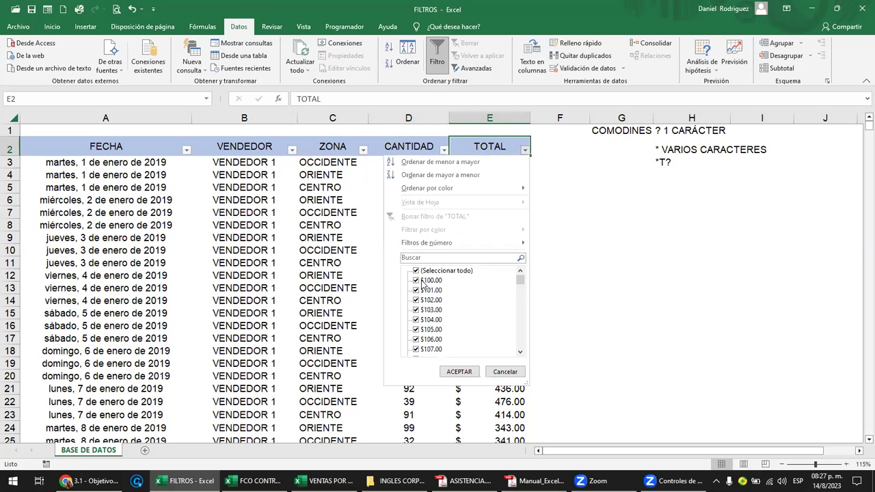
mouse_move(523, 279)
mouse_down()
mouse_move(520, 357)
mouse_move(520, 273)
mouse_up()
click(426, 150)
Reopen the CANTIDAD filter and bring up its Filtros de número choices
click(425, 149)
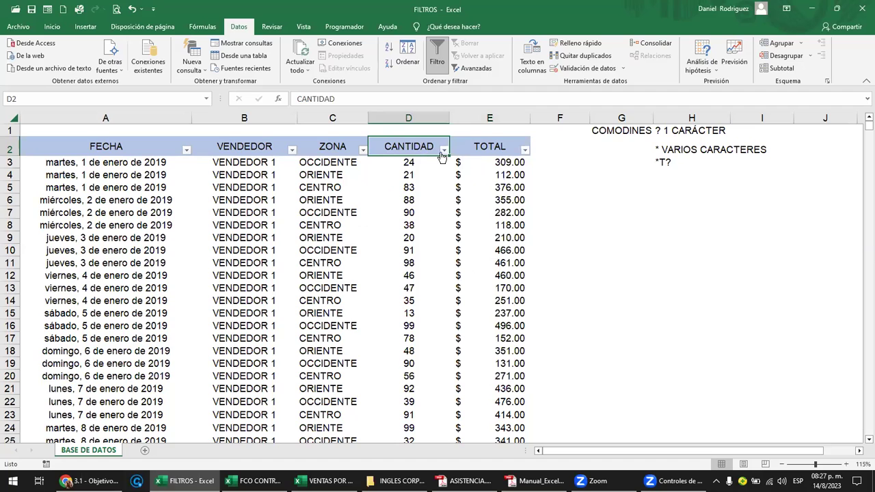
click(444, 151)
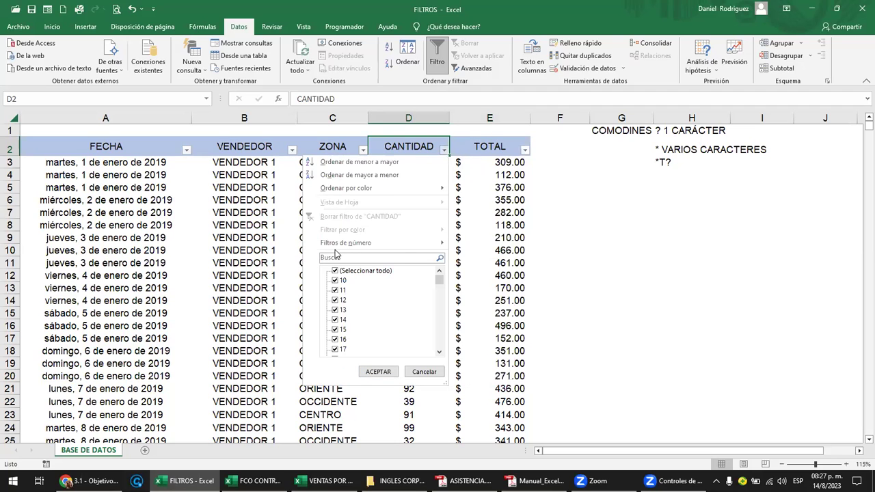
mouse_move(345, 248)
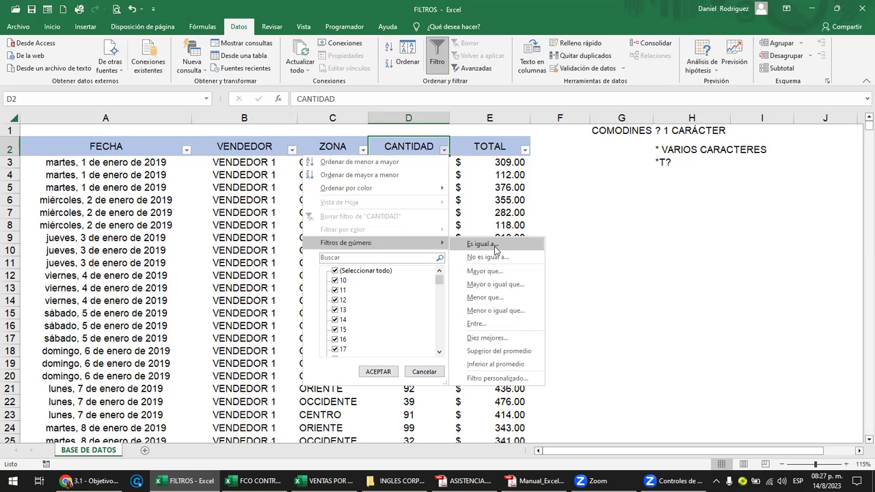
Filter CANTIDAD to values equal to 50, showing 184 of 16440 records
click(496, 250)
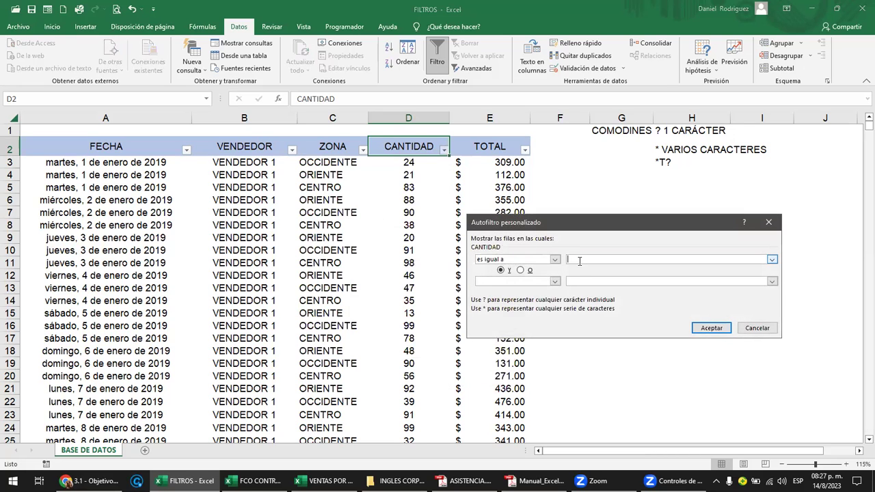
text(50)
key(Return)
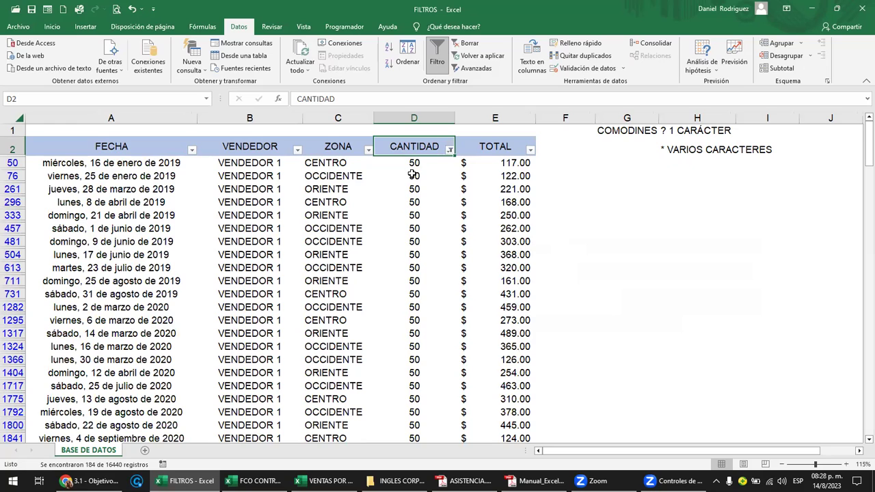
click(450, 150)
Clear the CANTIDAD filter and apply a greater-than 125 number filter
mouse_move(398, 238)
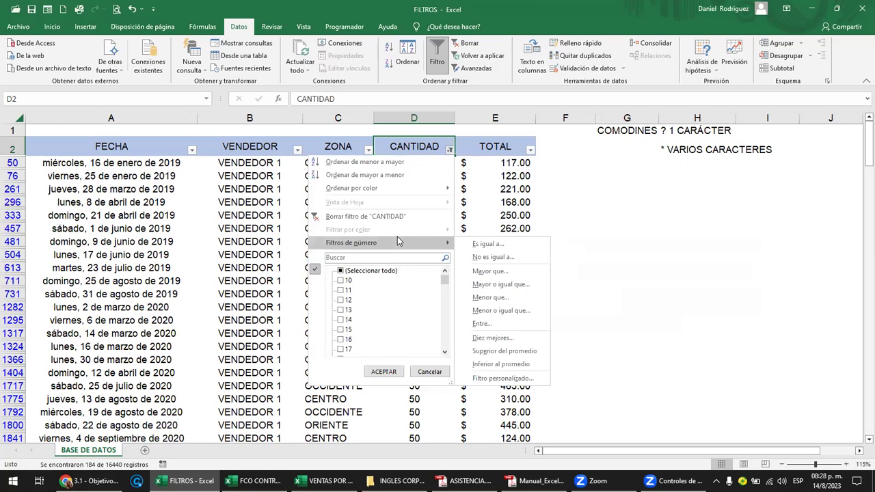
click(397, 215)
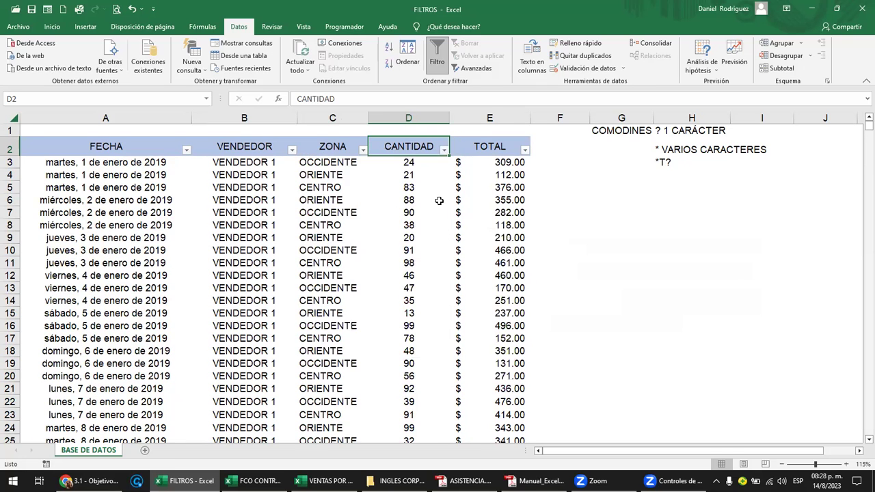
click(445, 151)
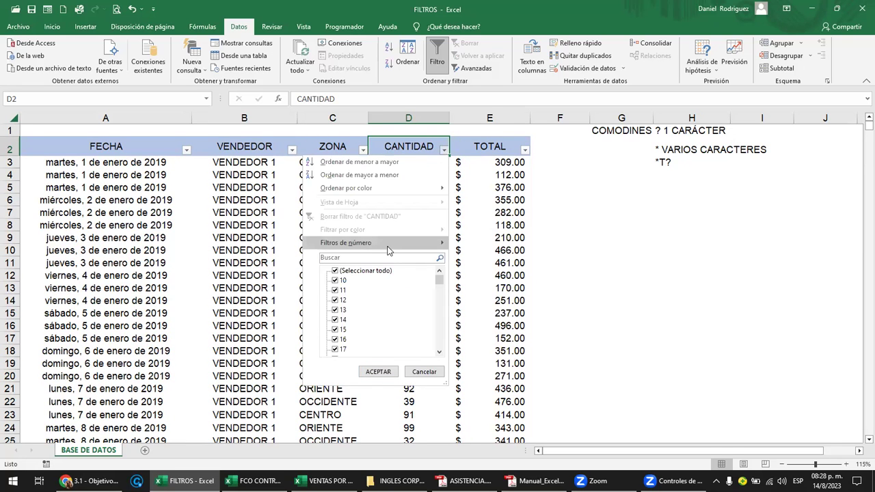
mouse_move(387, 245)
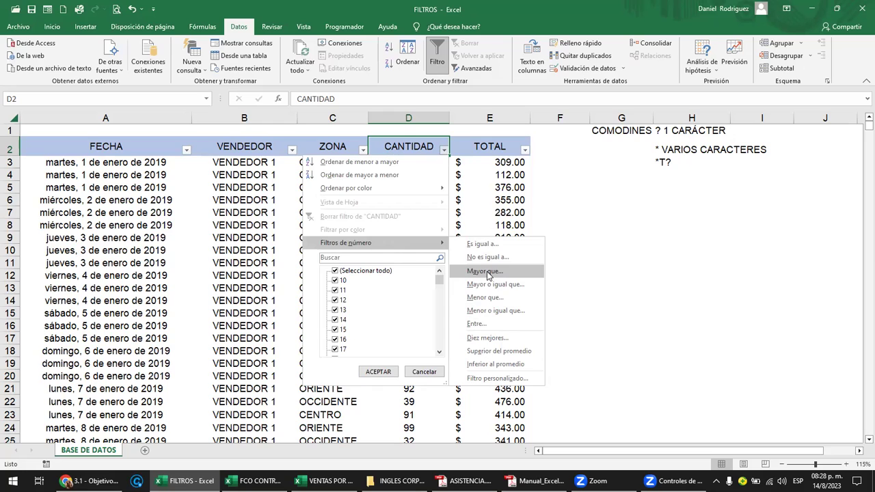
click(488, 274)
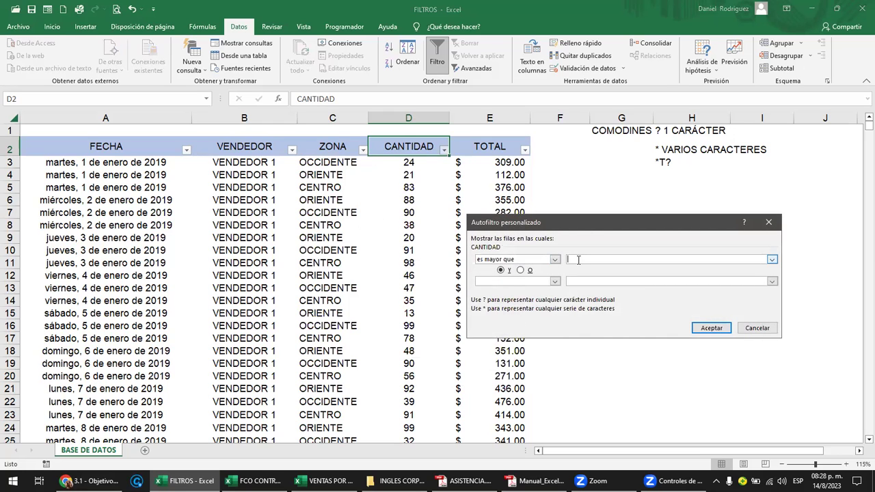
text(125)
key(Return)
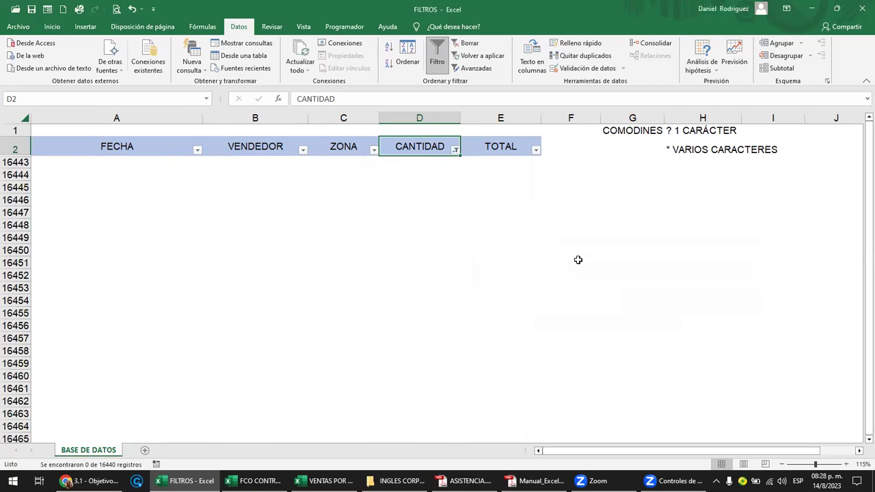
Change the CANTIDAD greater-than value to 25, leaving 13639 of 16440 records
click(456, 151)
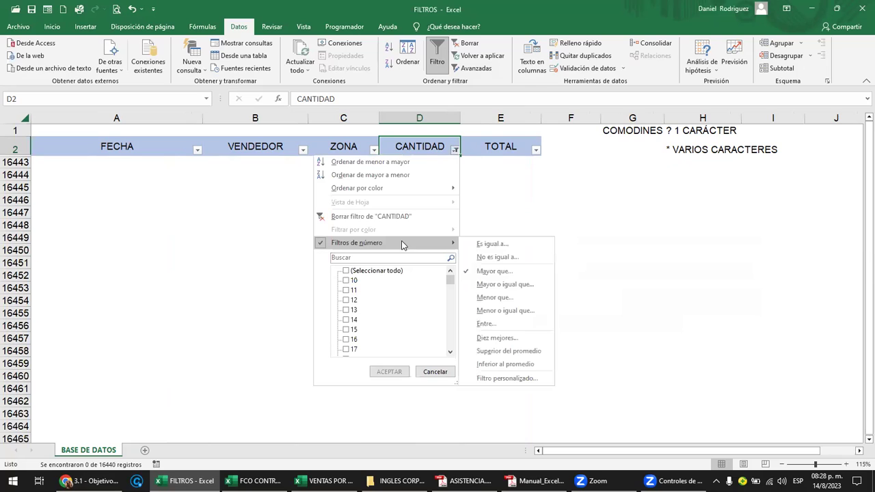
click(509, 273)
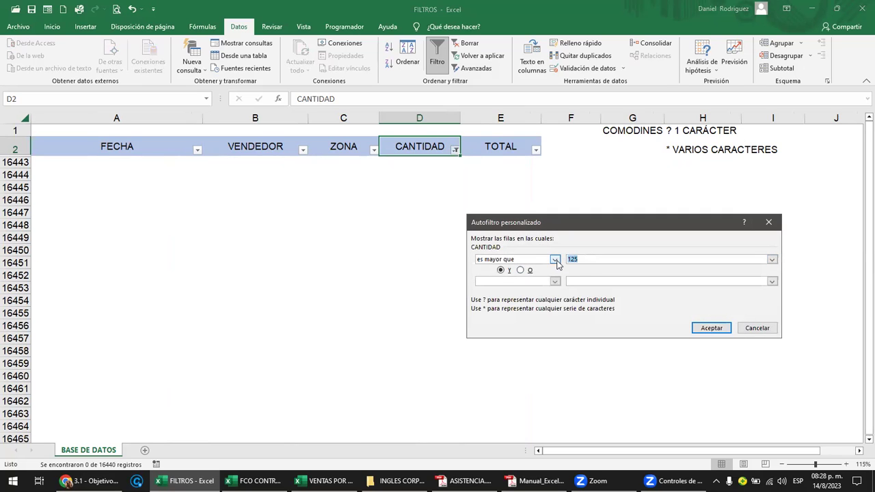
text(2)
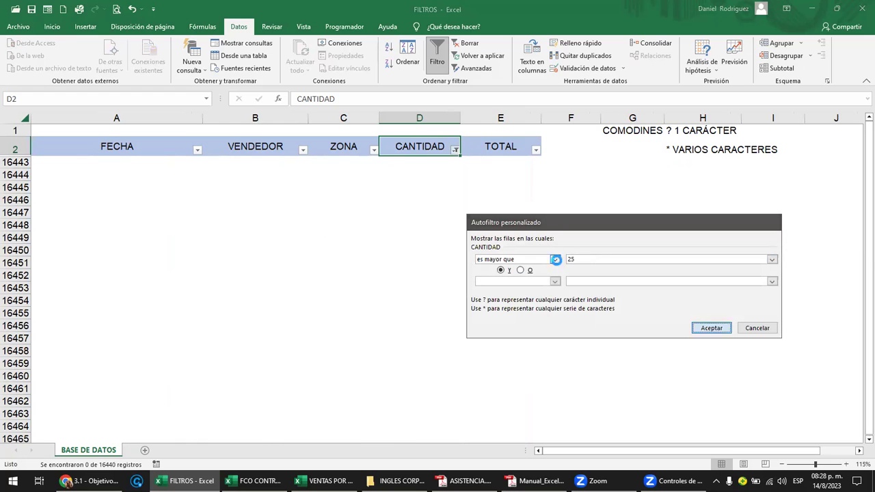
key(Return)
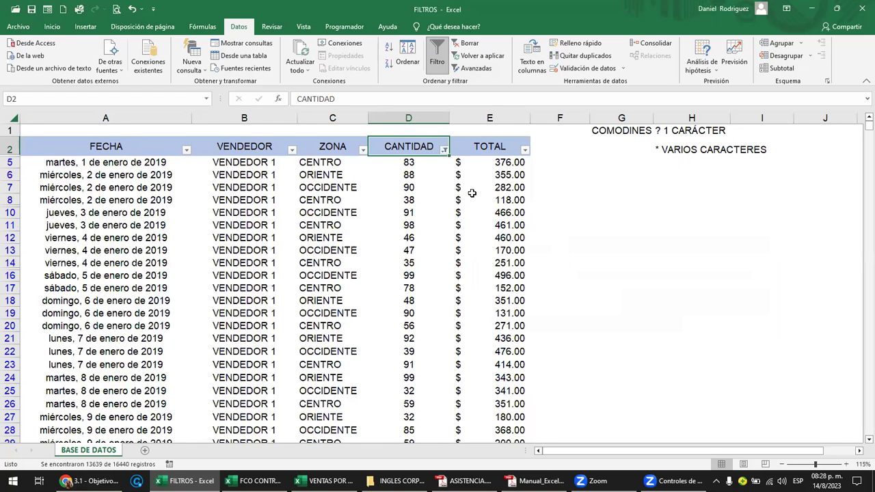
click(443, 150)
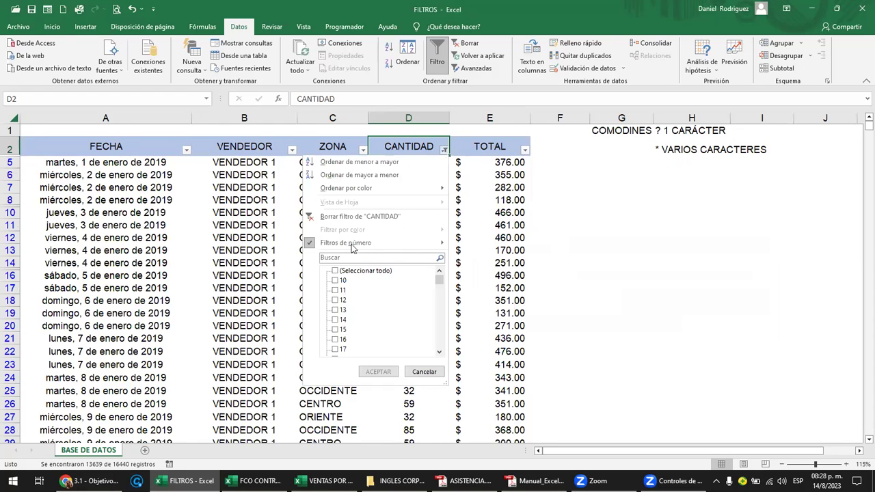
Replace the CANTIDAD filter with a top 3 items filter, showing 170 of 16440 records
click(346, 217)
click(444, 149)
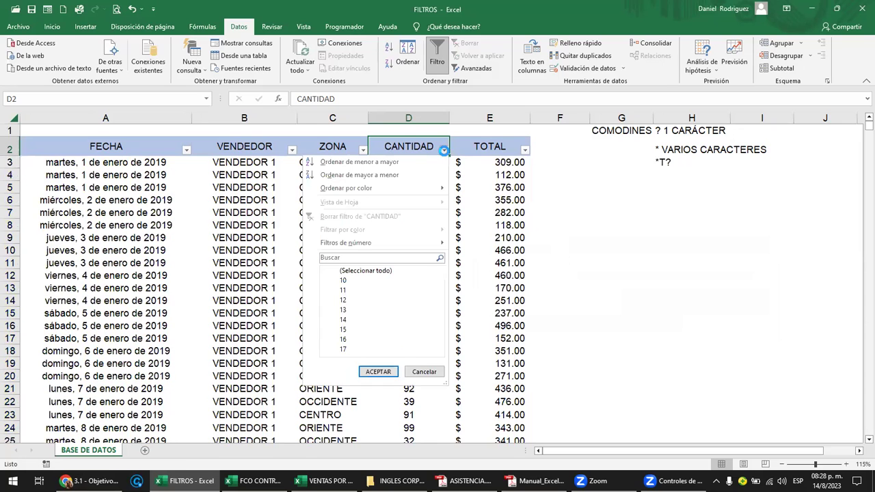
mouse_move(420, 244)
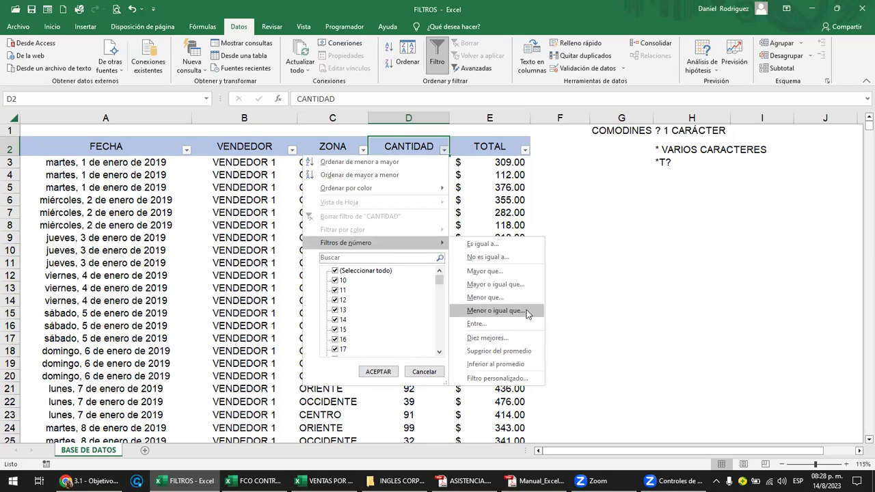
click(496, 340)
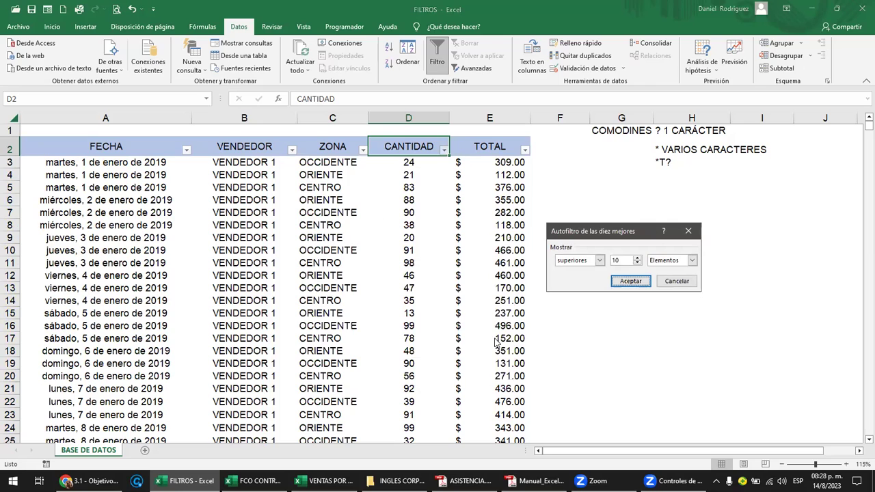
drag(605, 236, 599, 183)
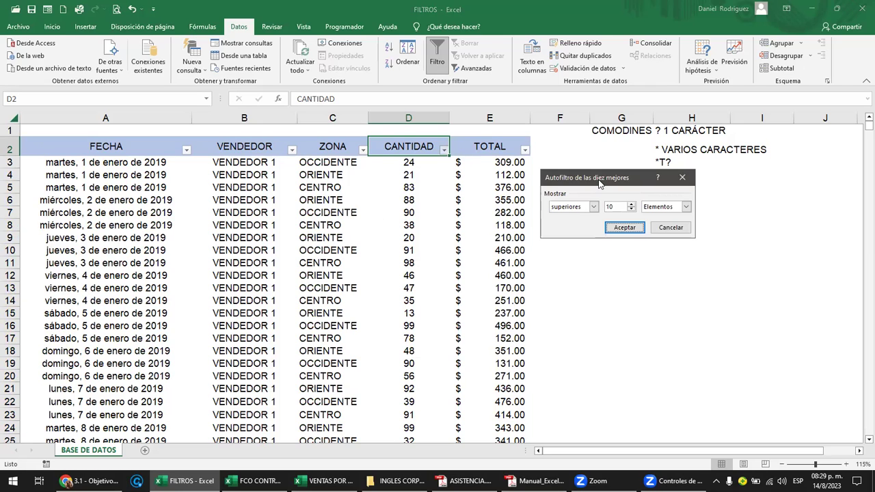
drag(626, 207, 585, 216)
text(3)
click(619, 228)
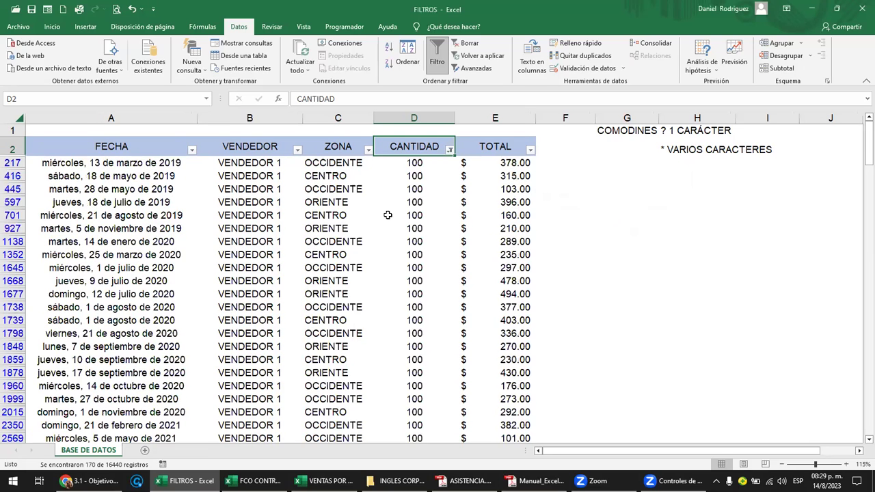
Scroll and page through the filtered rows, all with quantity 100
click(361, 165)
click(413, 162)
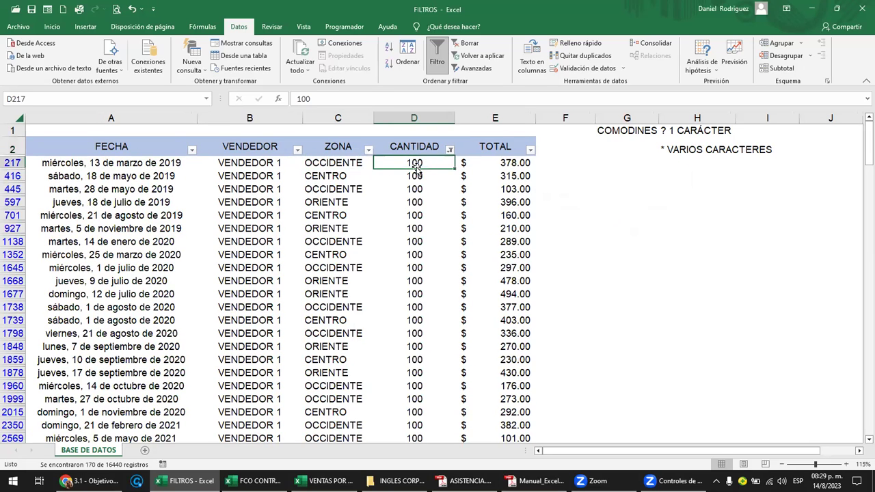
scroll(414, 170, down, 2)
scroll(412, 173, down, 1)
scroll(411, 175, down, 3)
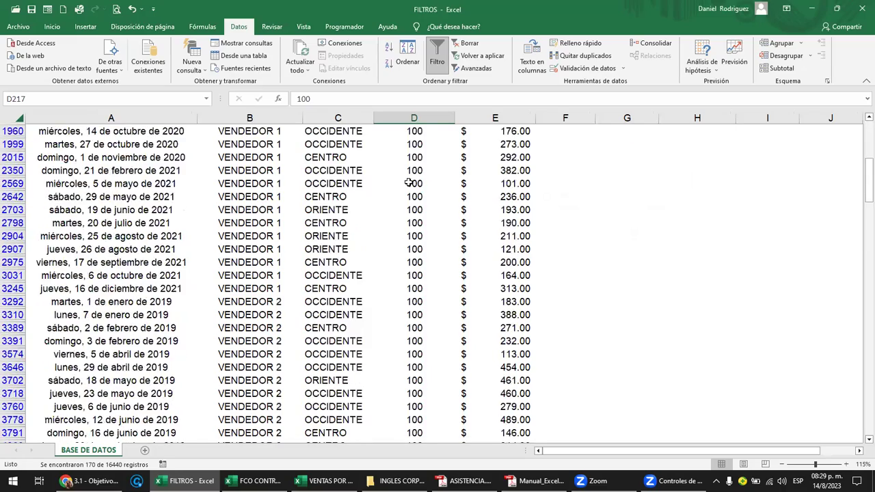
scroll(408, 188, down, 4)
scroll(408, 188, down, 3)
scroll(408, 190, down, 3)
scroll(406, 191, down, 1)
key(Page_Down)
key(Page_Down)
key(Page_Down)
key(Page_Down)
key(Page_Down)
key(Page_Up)
key(Page_Up)
key(Page_Up)
key(Page_Up)
key(Page_Up)
key(Page_Up)
scroll(405, 195, up, 1)
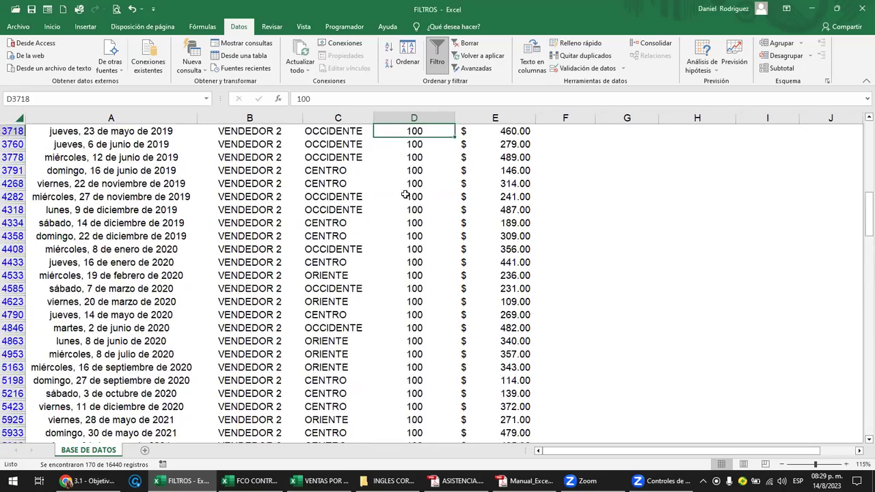
key(Page_Up)
key(Page_Up)
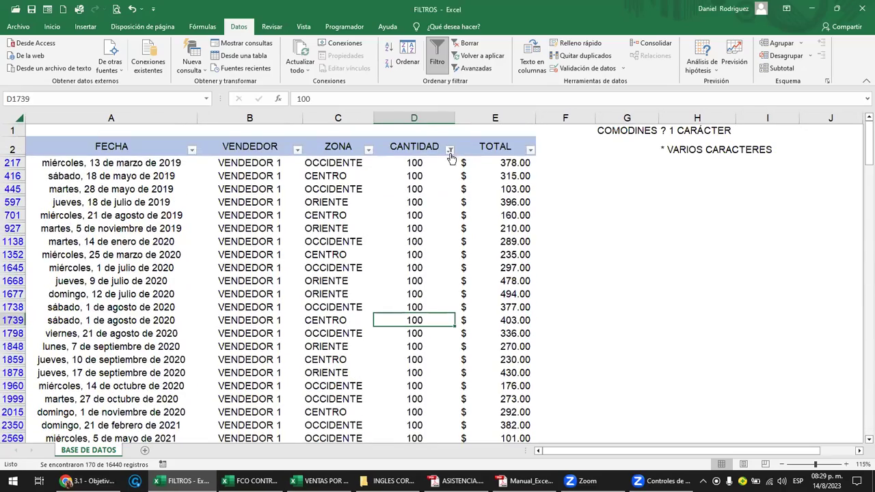
Clear the CANTIDAD filter so every sales row shows again
click(451, 149)
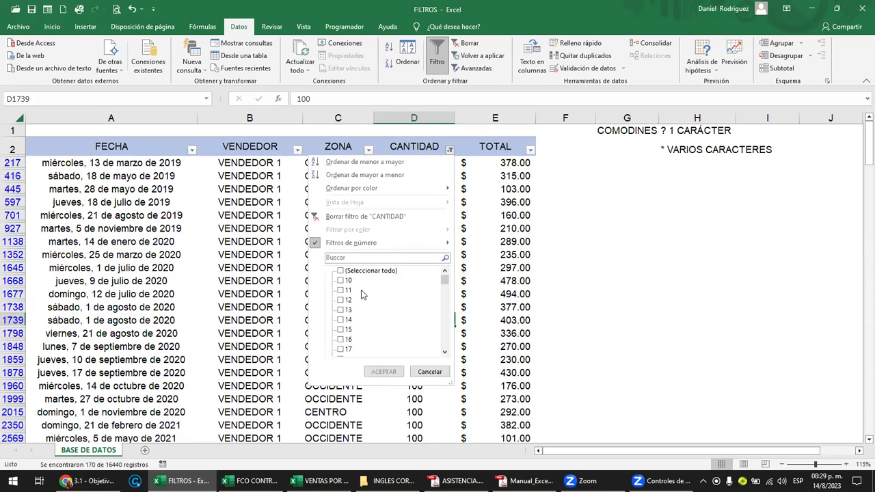
click(372, 218)
click(509, 163)
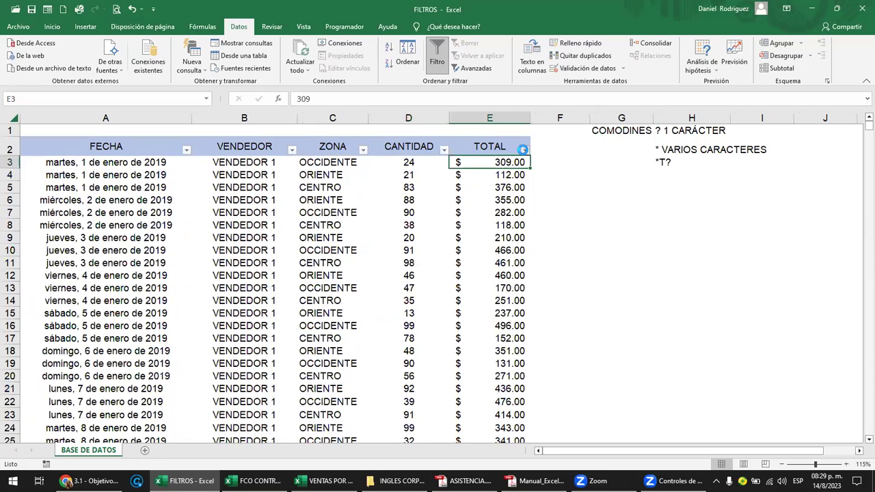
Apply a custom TOTAL filter of at least 500 and at most 700, leaving 40 of 16440 records
click(524, 149)
mouse_move(479, 243)
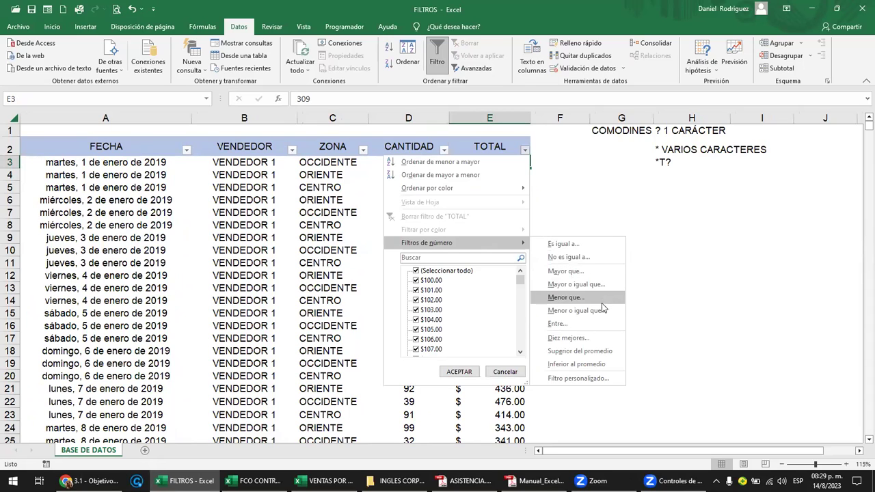
click(567, 325)
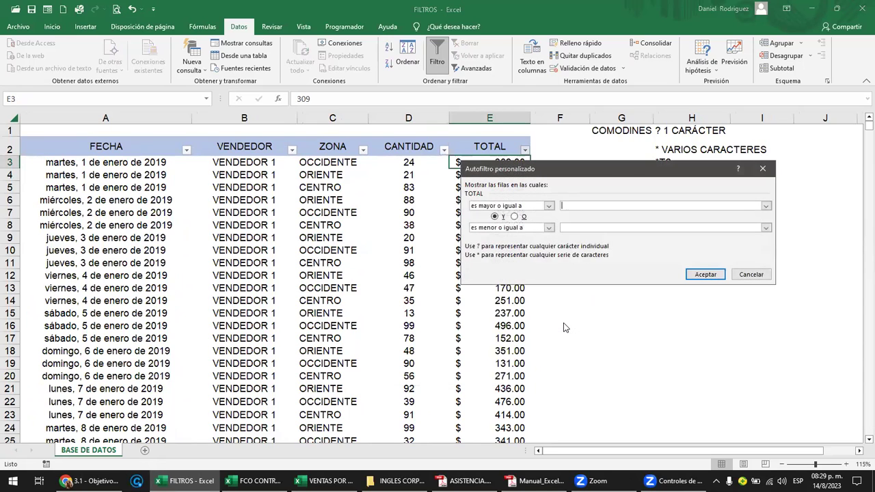
drag(574, 180, 573, 247)
text(500)
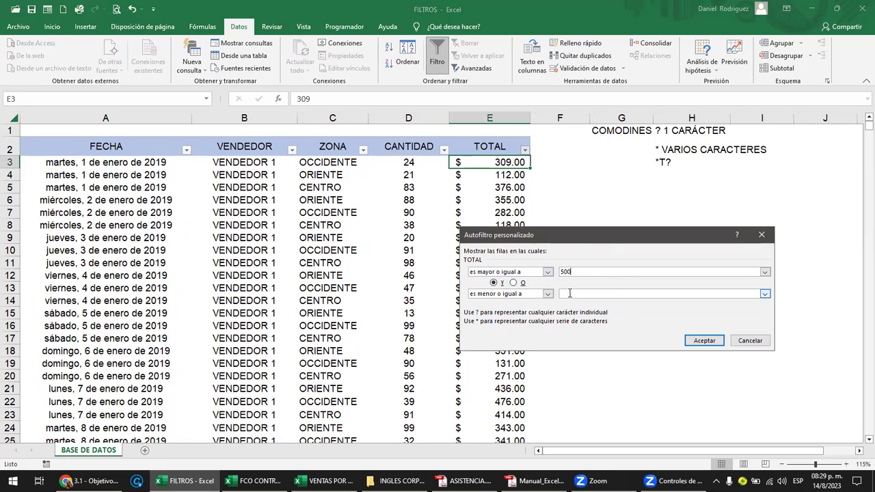
text(700)
click(703, 341)
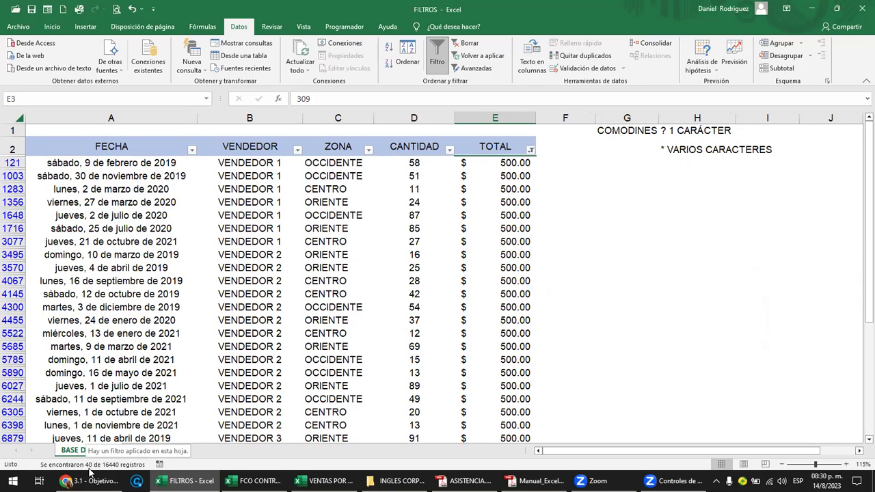
scroll(491, 381, down, 5)
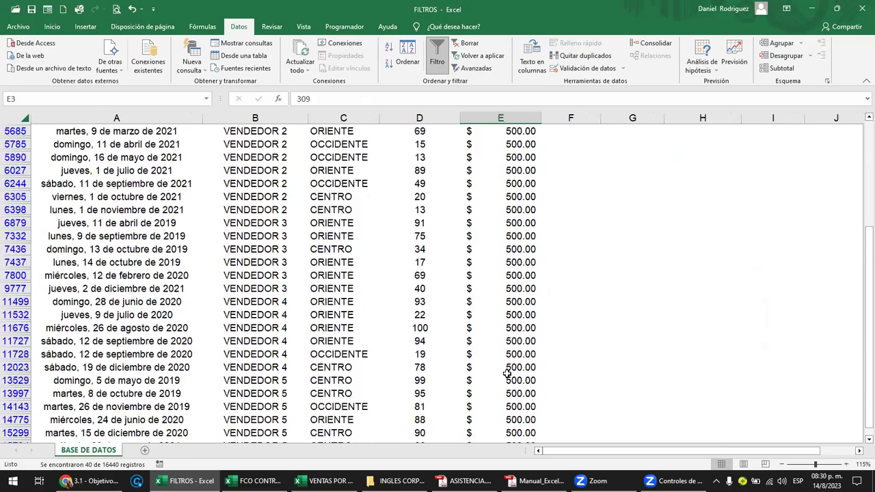
scroll(507, 373, down, 3)
scroll(508, 374, up, 3)
scroll(508, 373, up, 2)
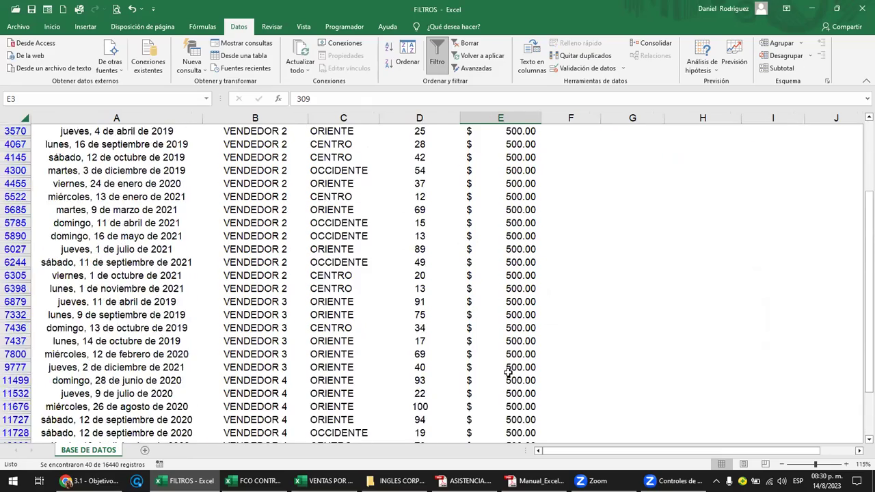
scroll(508, 374, up, 3)
Change the TOTAL custom filter to between 100 and 500, matching all 16440 records
click(529, 149)
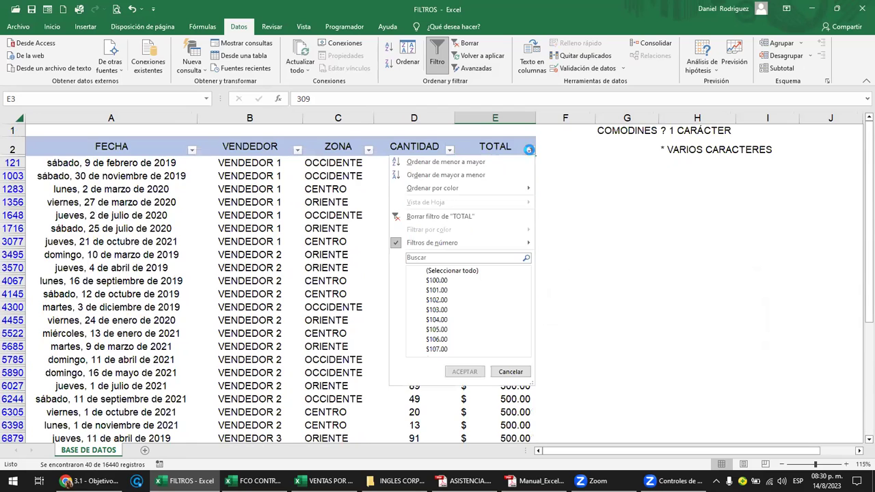
mouse_move(432, 240)
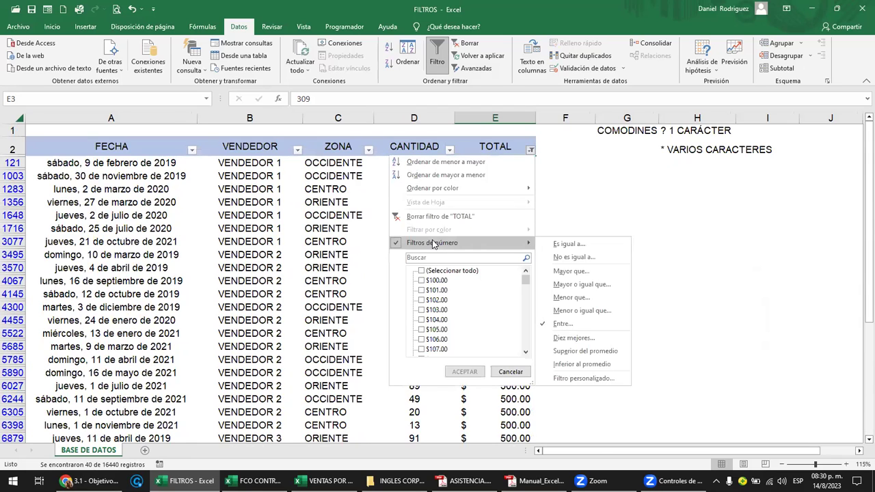
click(580, 323)
click(580, 271)
drag(580, 272, 554, 272)
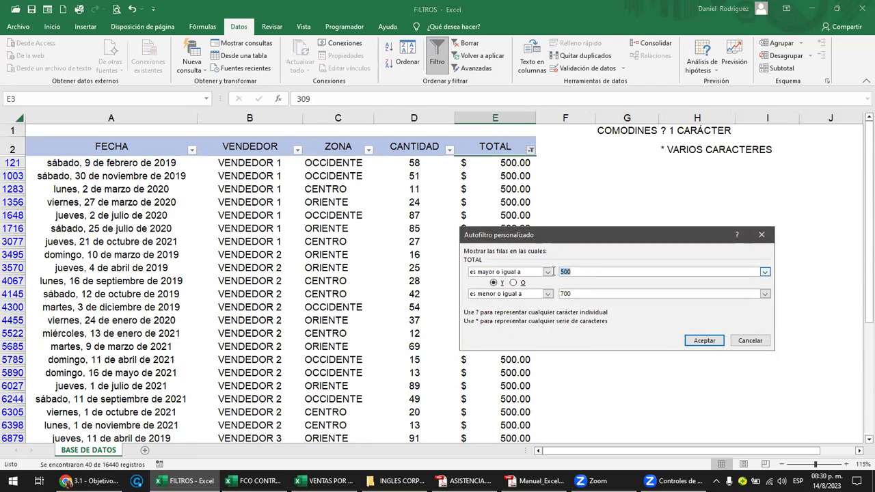
text(1)
click(578, 293)
key(BackSpace)
text(5)
click(701, 339)
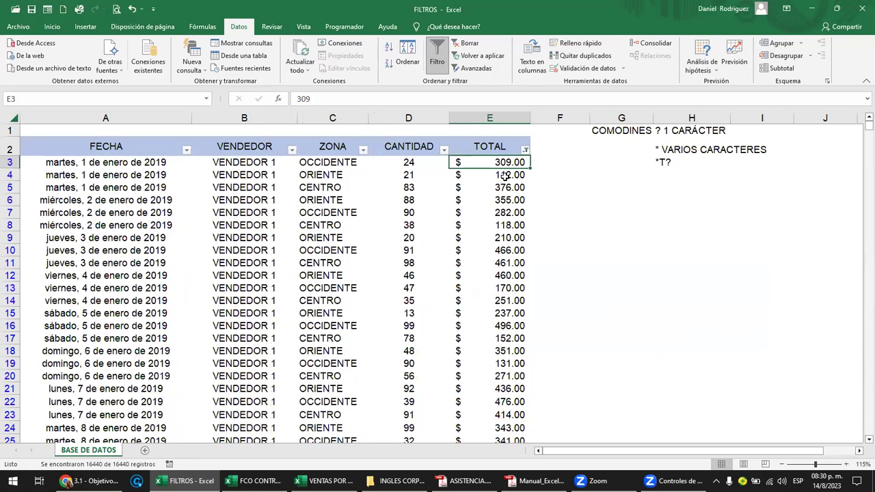
Browse the TOTAL filter value list and close it twice without changes
click(525, 150)
drag(520, 282, 521, 350)
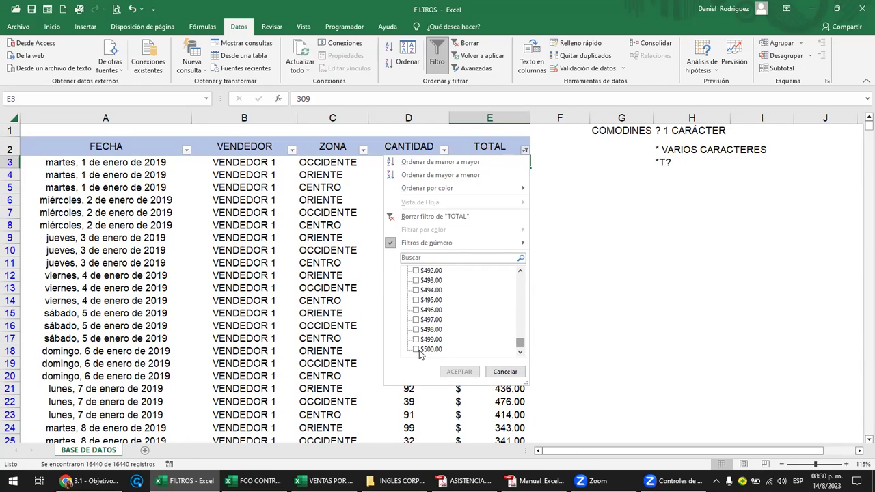
click(505, 372)
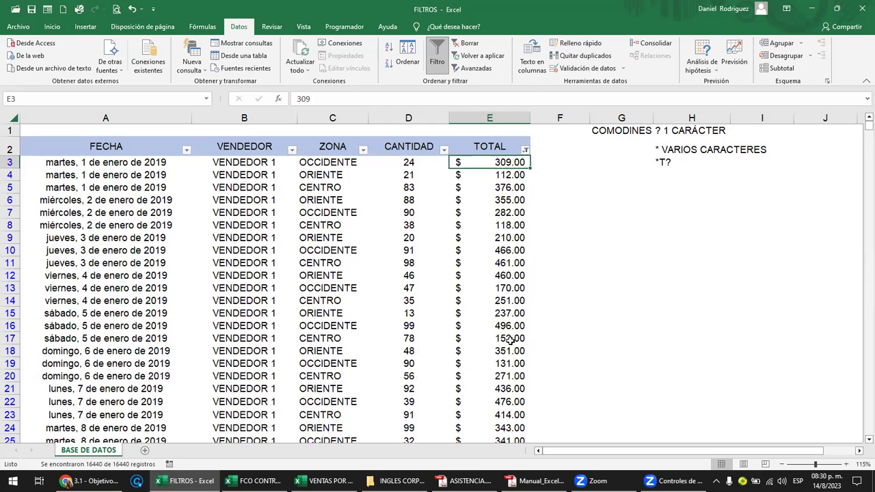
click(525, 150)
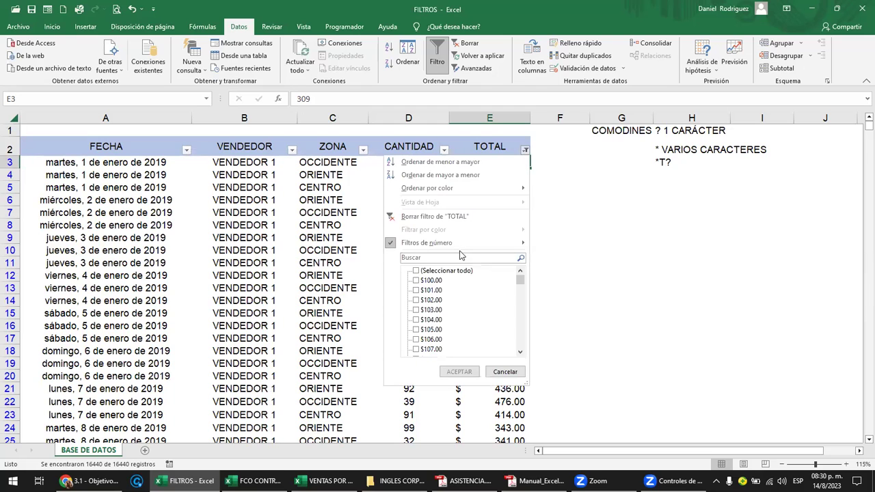
click(757, 446)
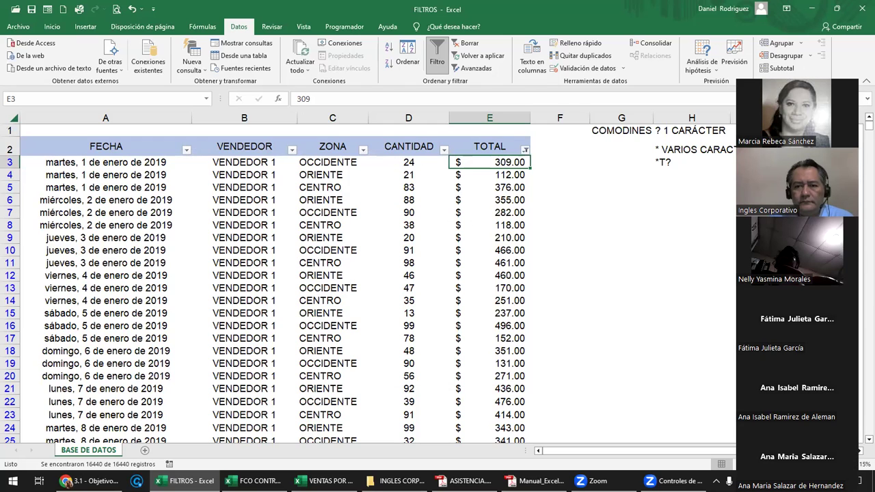
click(624, 196)
Open the TOTAL 'Entre' number filter with limits 100 and 500, ready to edit the upper limit
click(525, 150)
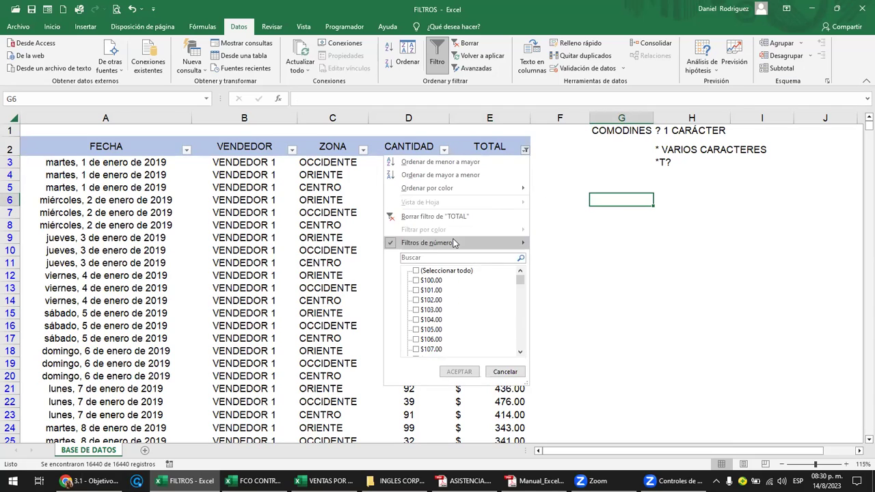
mouse_move(454, 244)
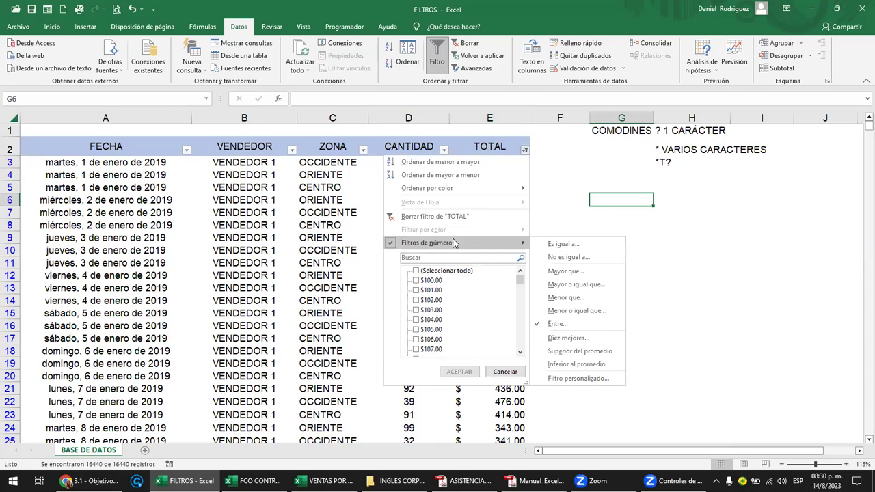
click(599, 324)
click(562, 294)
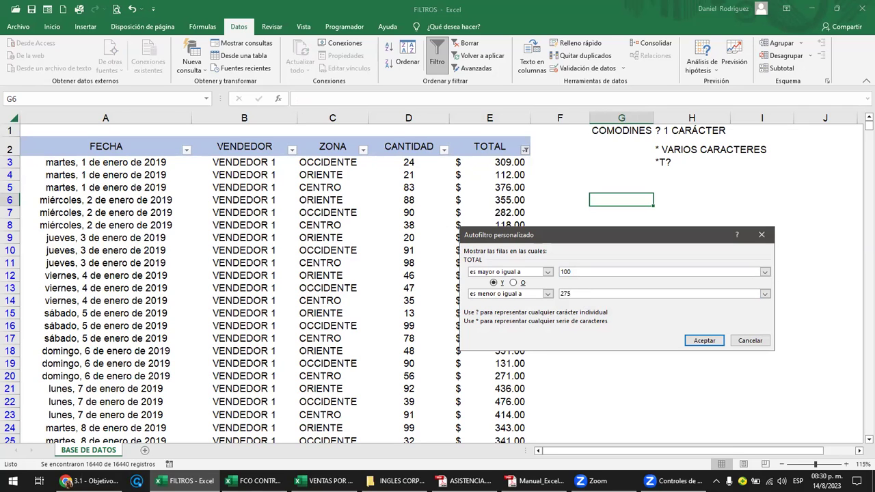
Apply the TOTAL 100–275 filter, scroll through the 7376 results and select column E
click(705, 340)
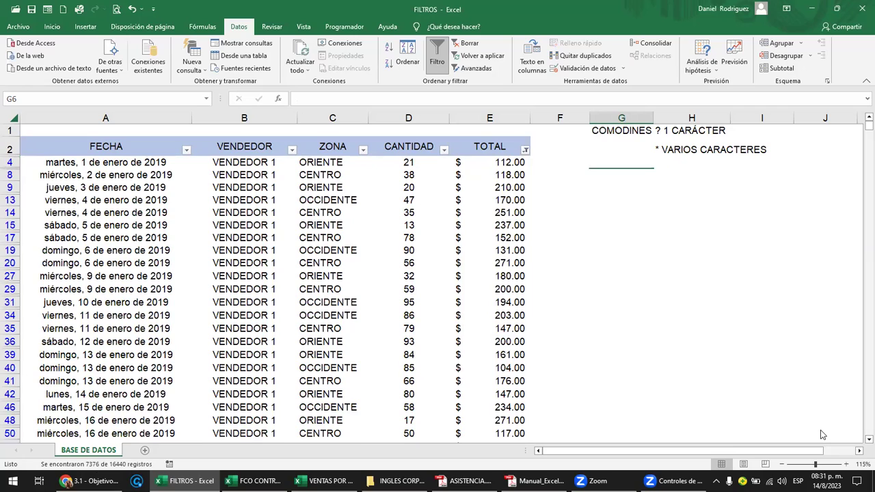
scroll(519, 186, down, 1)
scroll(521, 187, down, 3)
scroll(523, 190, down, 7)
scroll(524, 190, down, 4)
scroll(524, 190, down, 3)
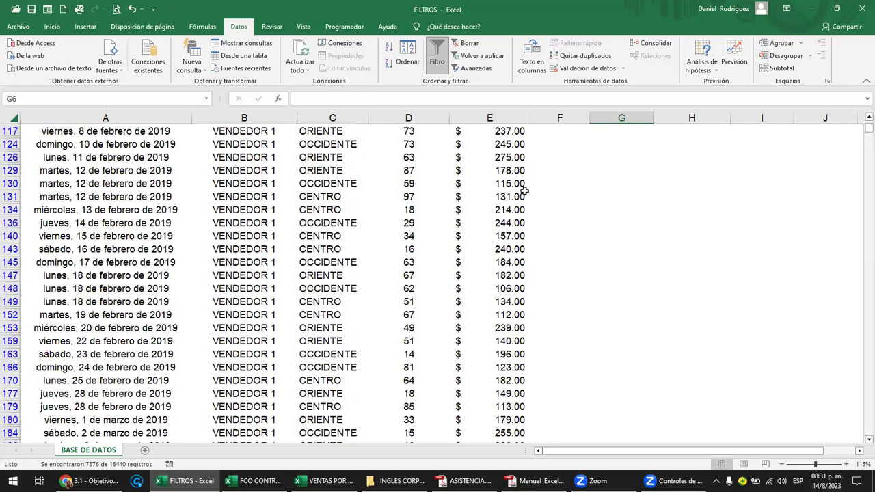
scroll(524, 190, down, 5)
scroll(524, 190, down, 2)
scroll(524, 190, up, 8)
scroll(524, 190, up, 7)
scroll(523, 190, up, 2)
scroll(524, 190, up, 6)
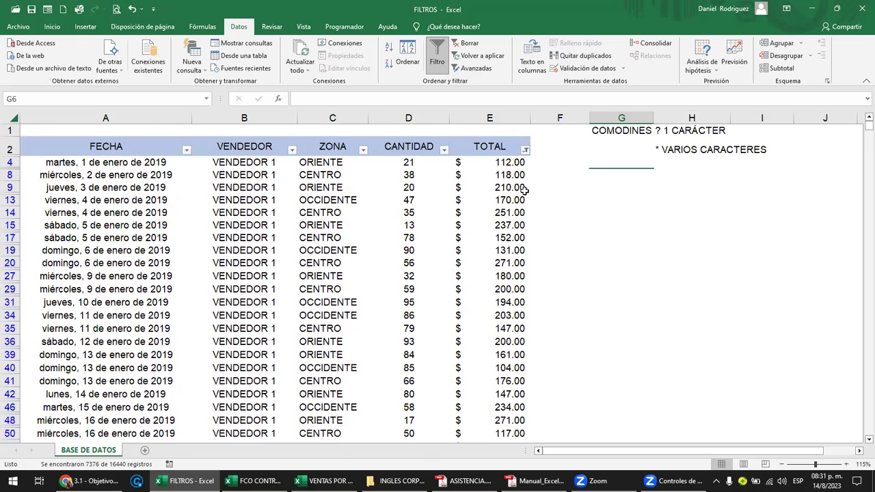
click(503, 118)
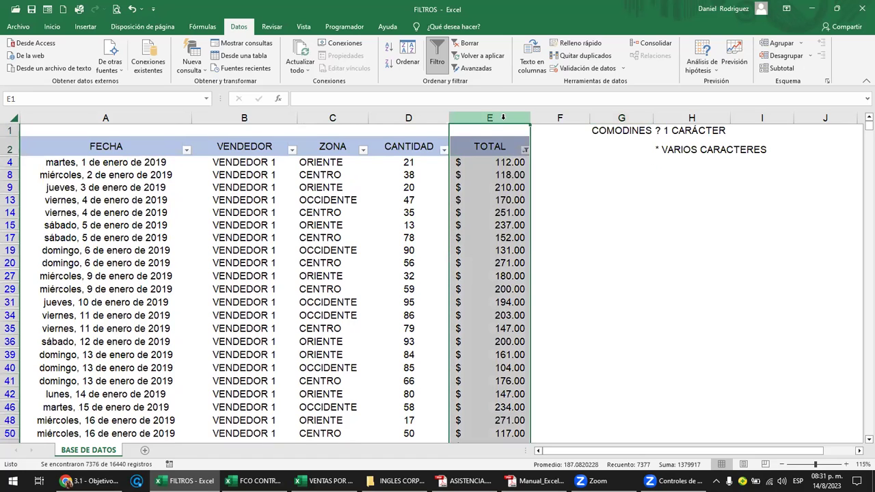
Clear the TOTAL filter so all rows show again
click(526, 149)
click(431, 216)
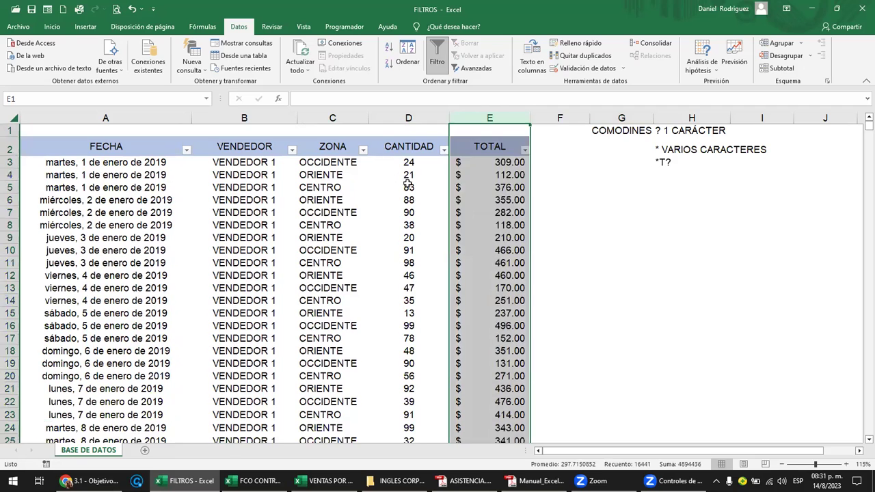
click(408, 186)
key(Left)
key(Left)
key(Left)
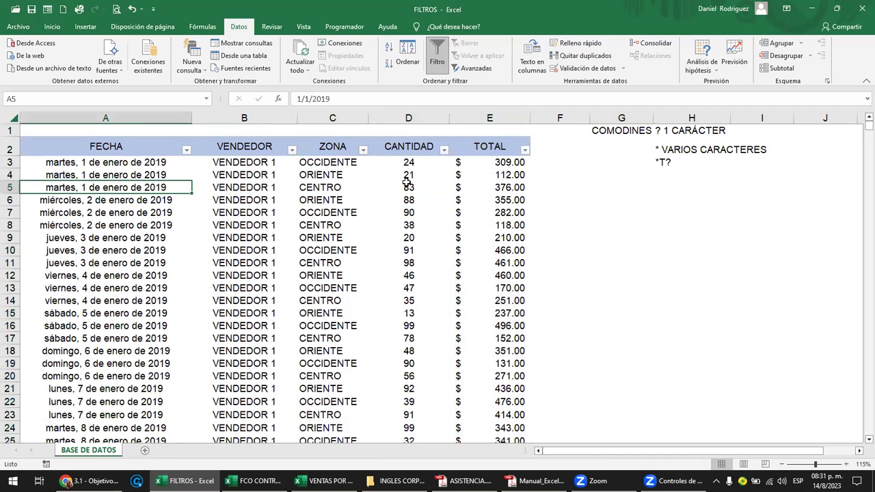
Filter ZONA to CENTRO only, leaving 5480 records, and select column C
click(364, 151)
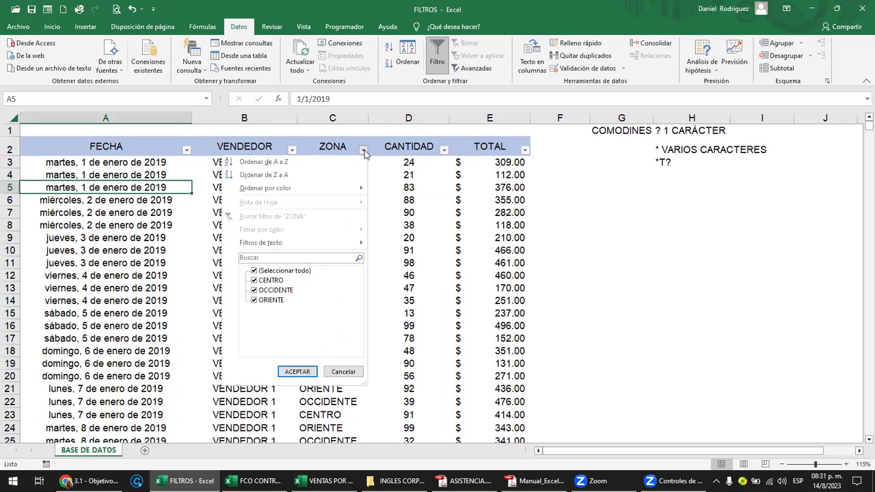
click(254, 272)
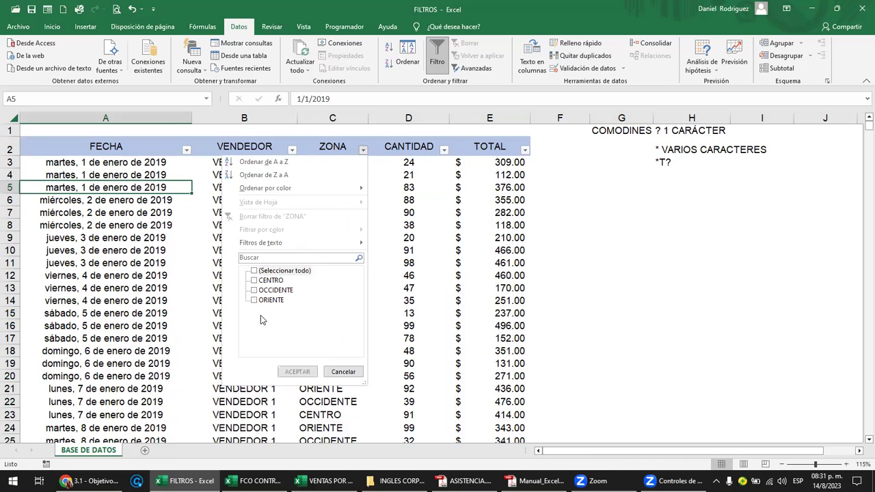
click(255, 282)
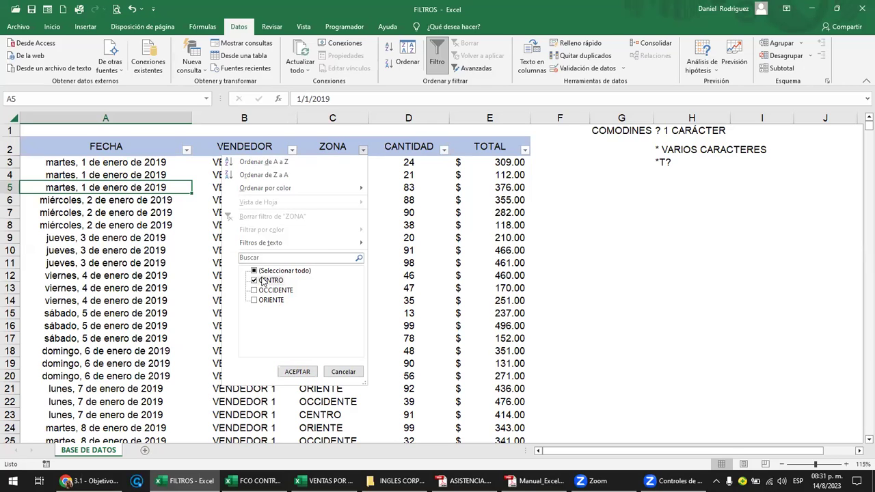
click(299, 373)
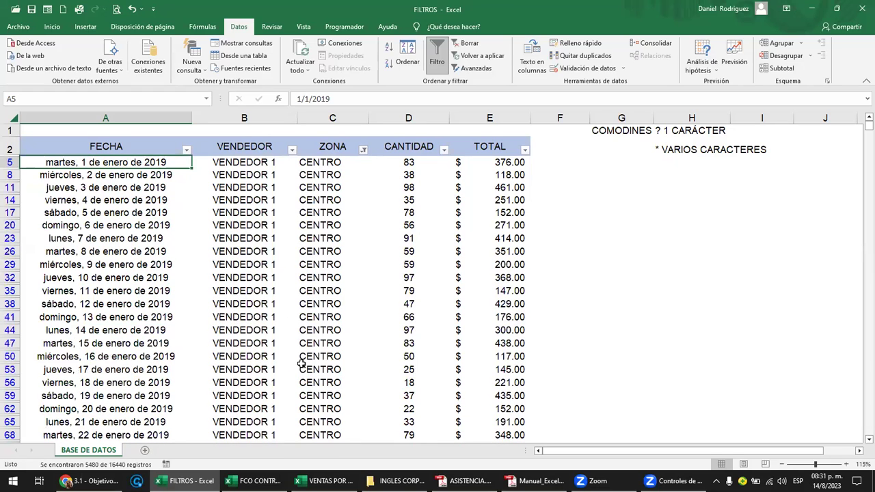
click(333, 118)
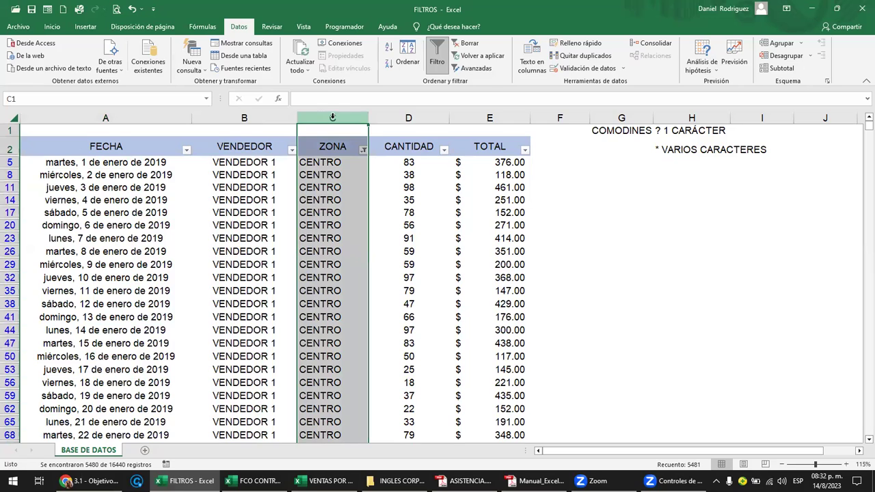
Filter VENDEDOR to VENDEDOR 5 only, on top of ZONA CENTRO, leaving 1096 records
click(274, 173)
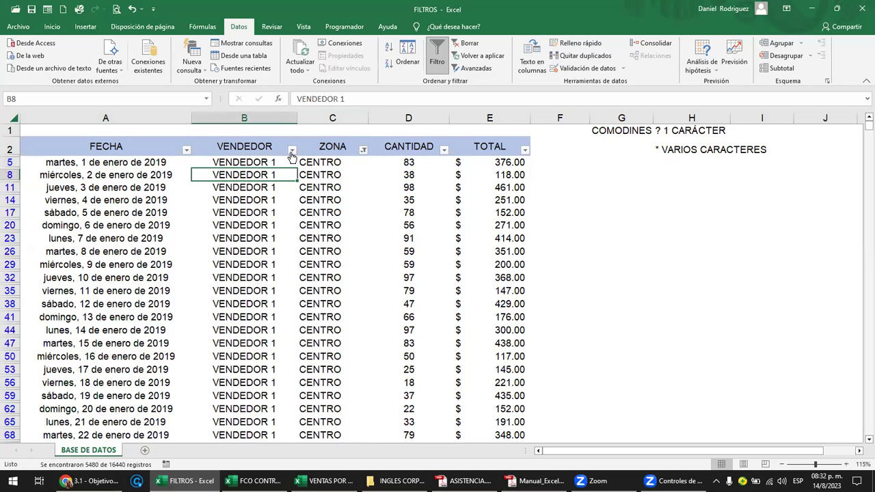
click(292, 150)
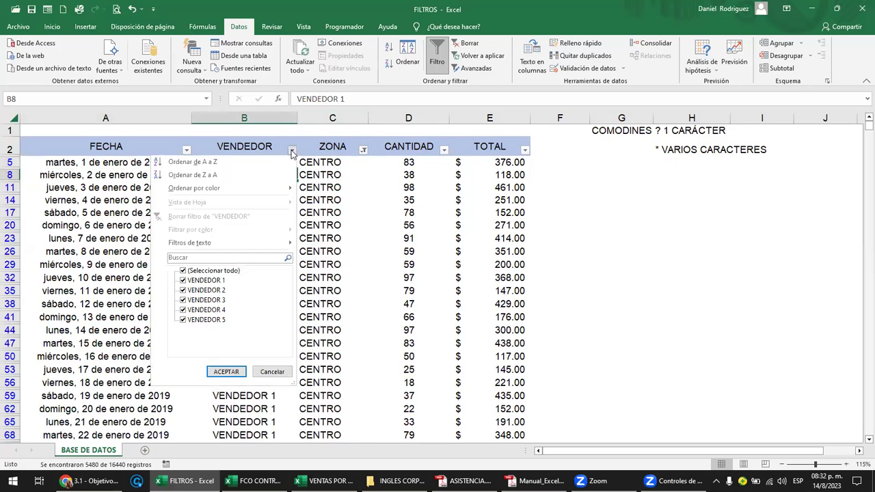
click(183, 271)
click(183, 320)
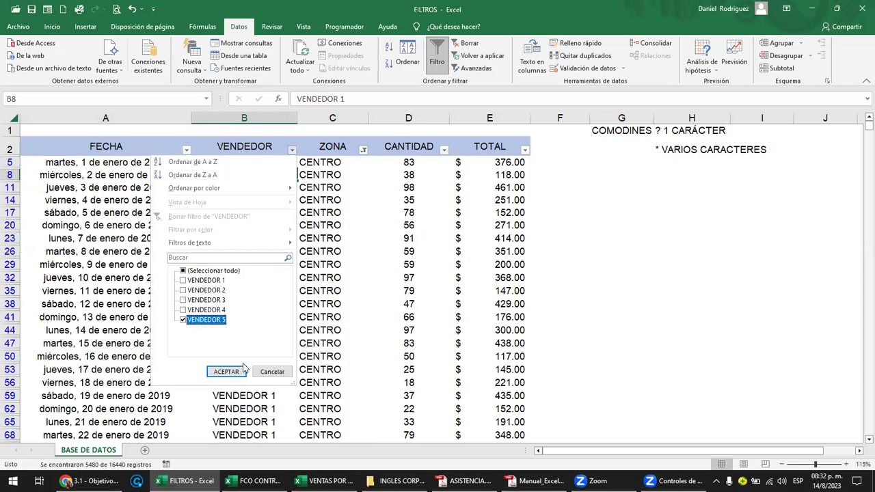
click(229, 372)
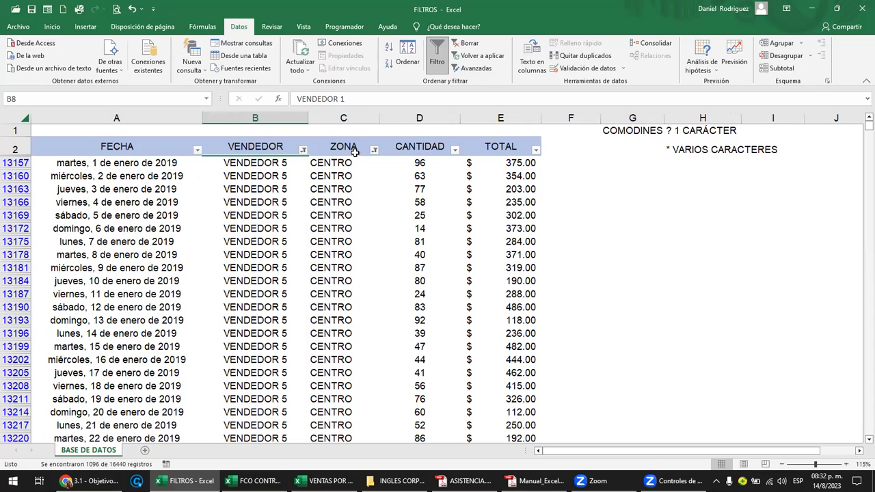
click(336, 166)
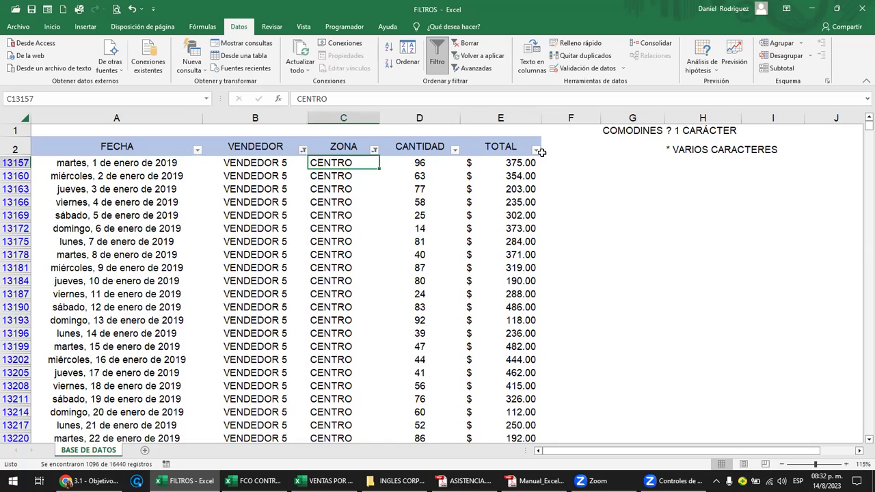
Filter CANTIDAD to values between 15 and 75, leaving 730 records, and check some sums
click(454, 151)
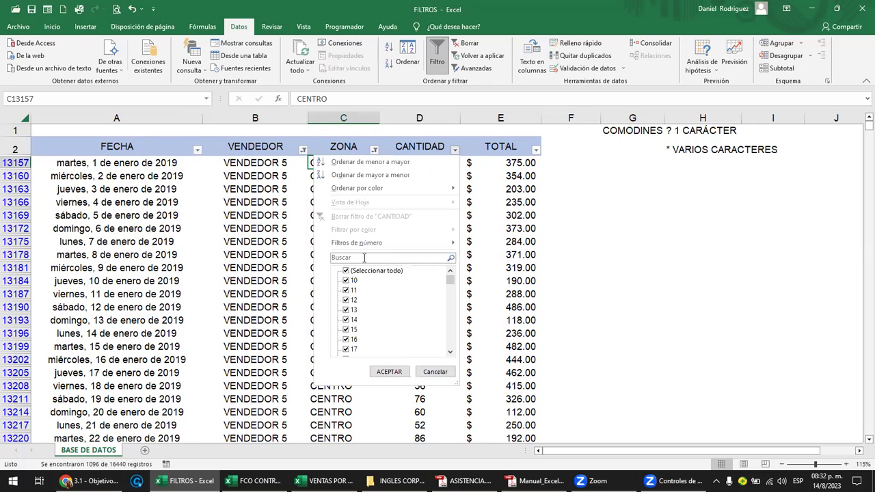
mouse_move(366, 246)
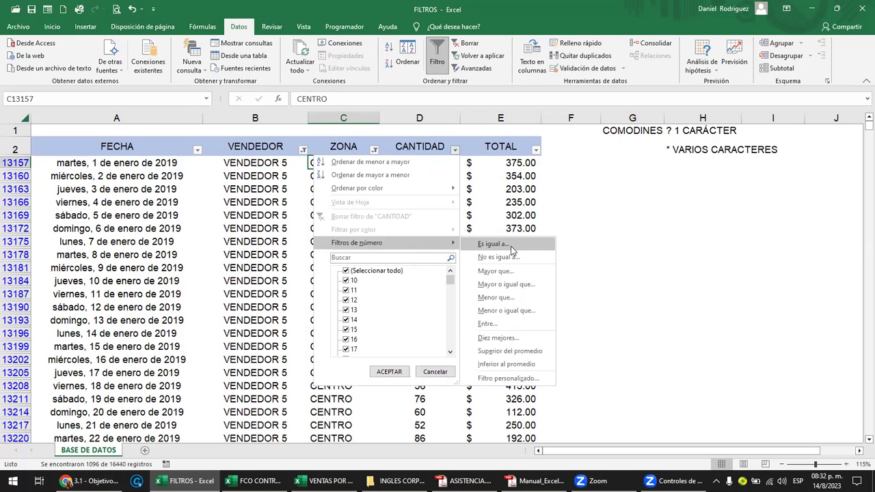
click(489, 326)
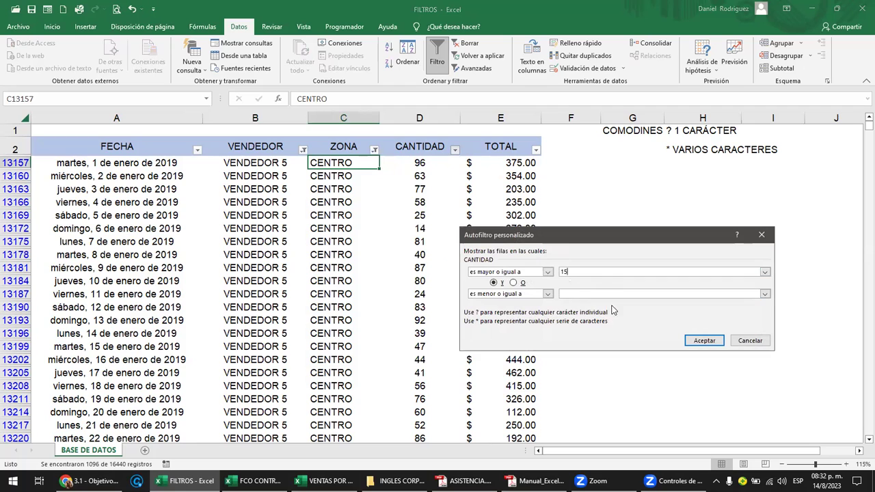
text(75)
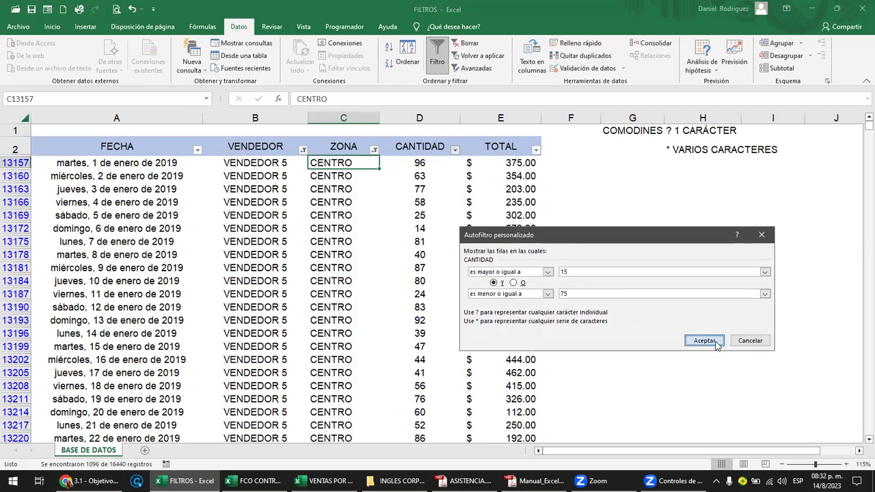
click(715, 342)
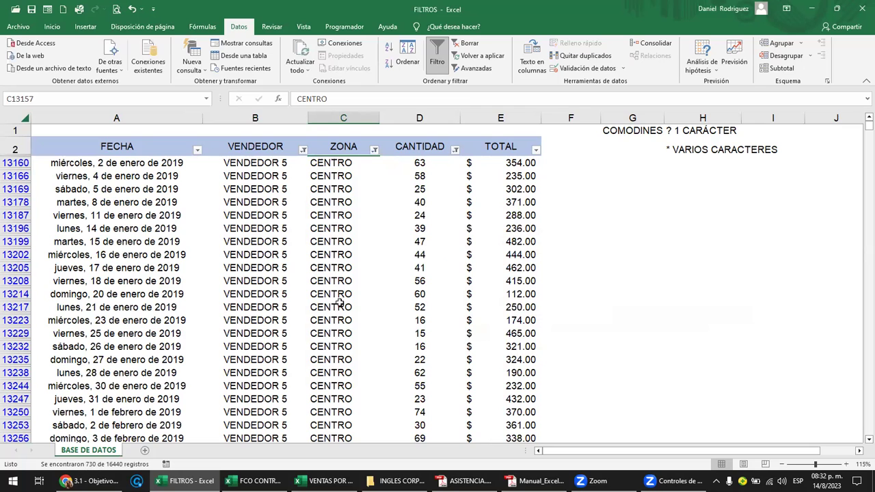
drag(419, 164, 420, 202)
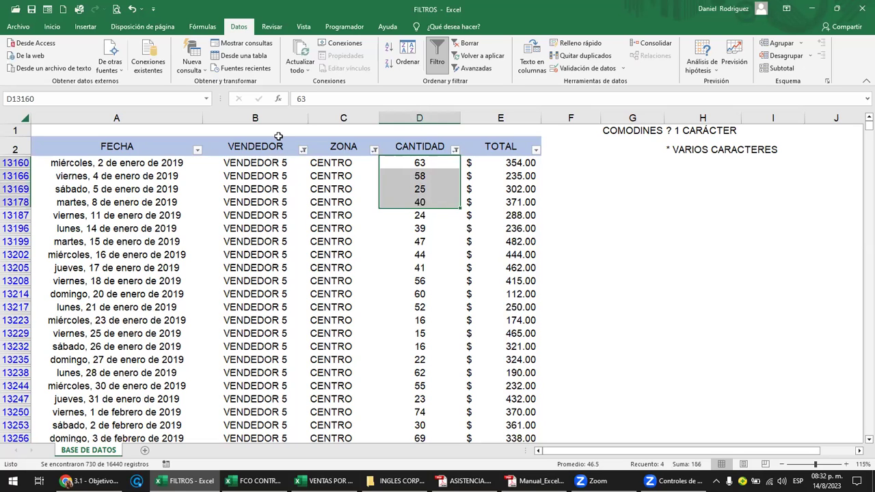
click(260, 116)
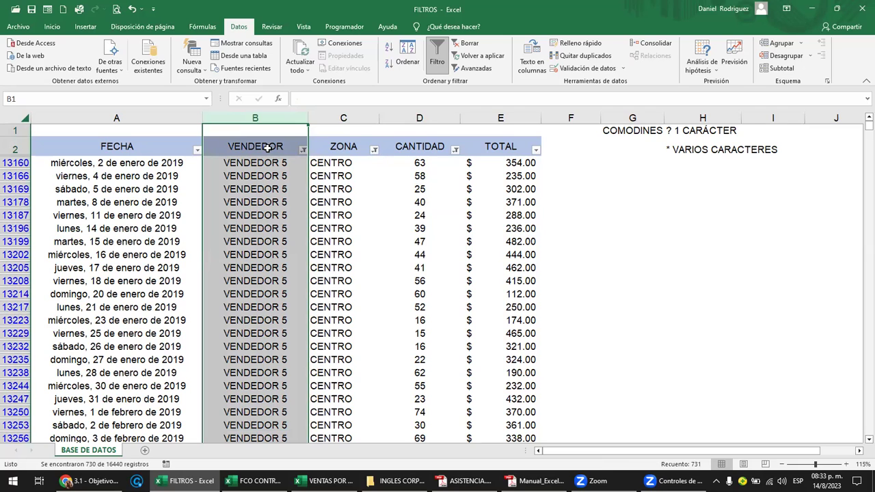
Inspect the VENDEDOR and ZONA filter lists without changing them
click(303, 150)
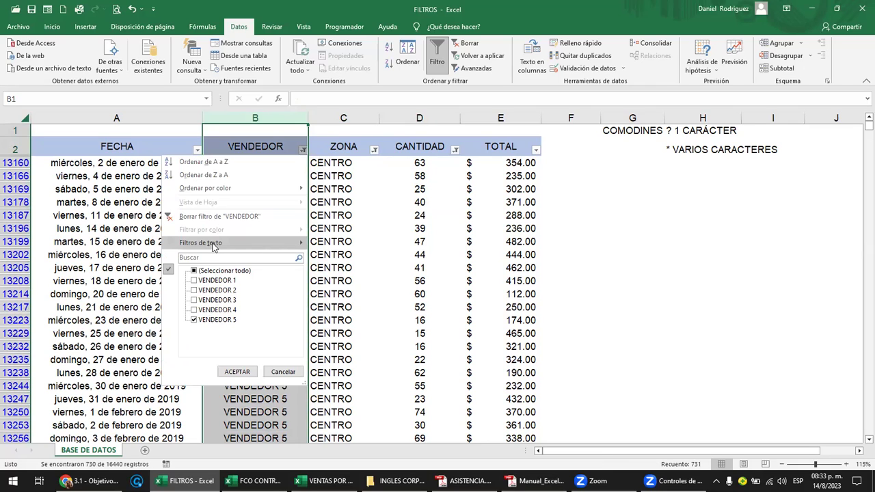
mouse_move(214, 247)
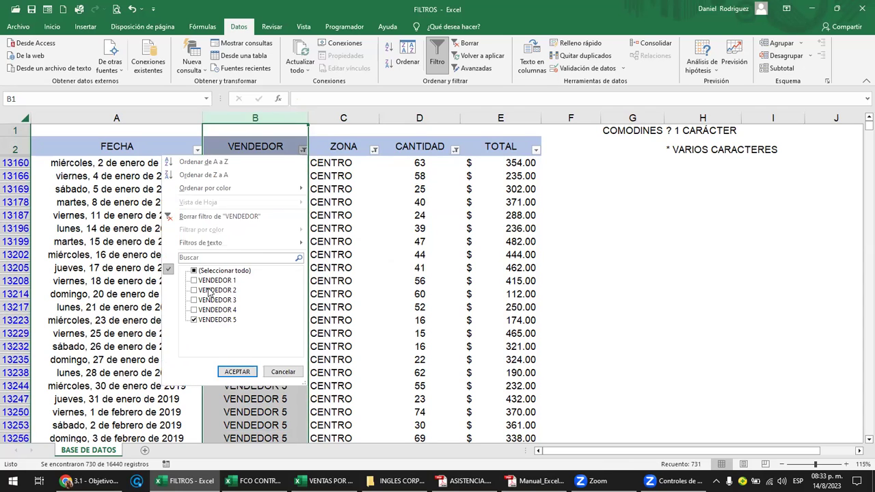
click(253, 146)
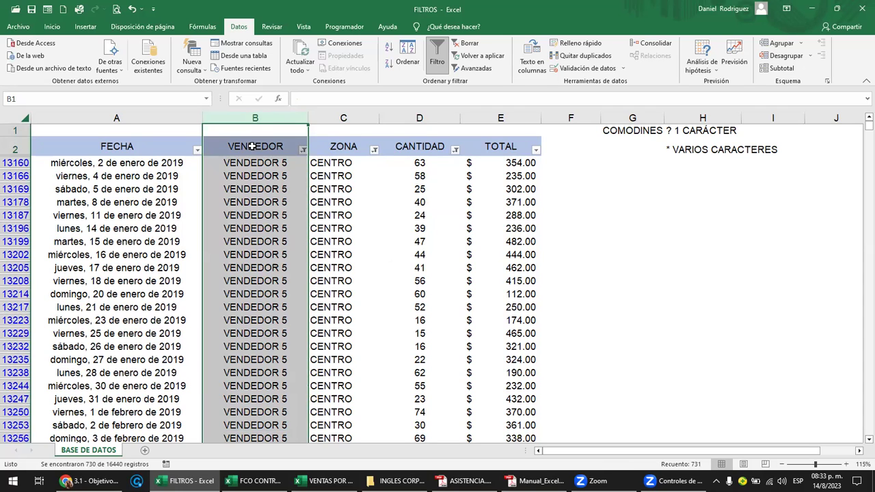
click(374, 152)
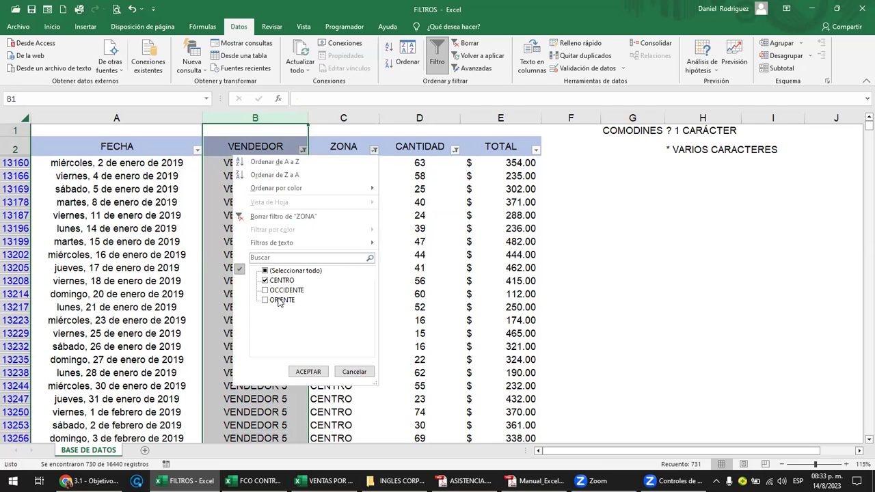
click(309, 372)
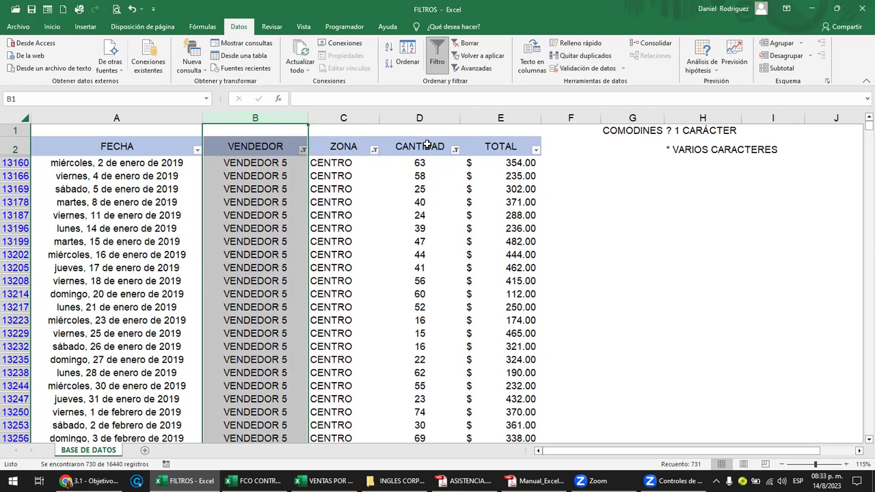
Clear the CANTIDAD filter, restoring the 1096 VENDEDOR 5 CENTRO rows
click(456, 150)
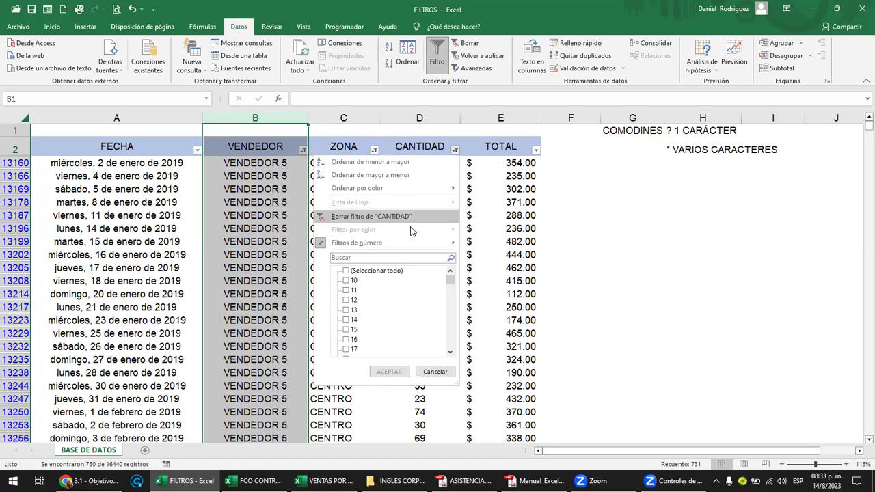
mouse_move(403, 242)
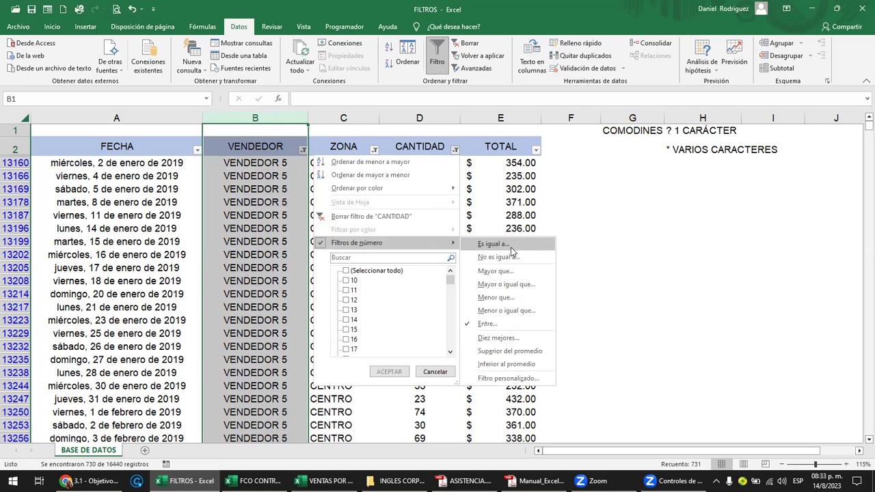
click(592, 200)
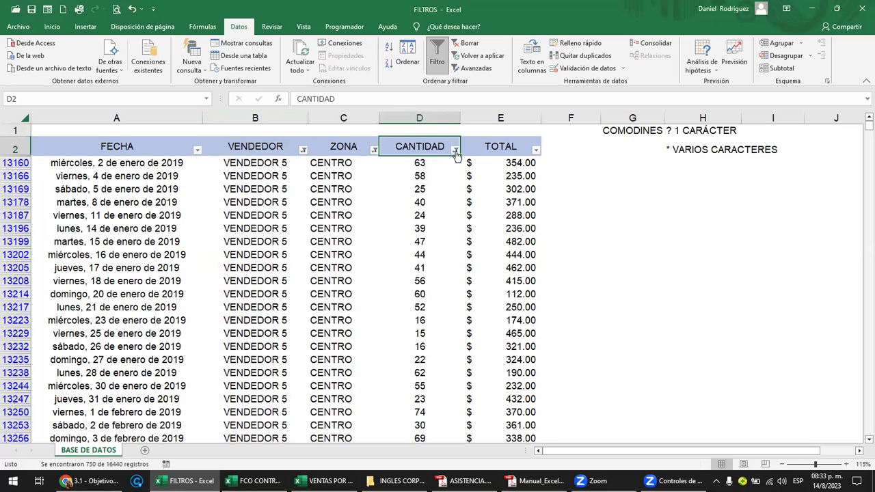
click(456, 150)
click(369, 216)
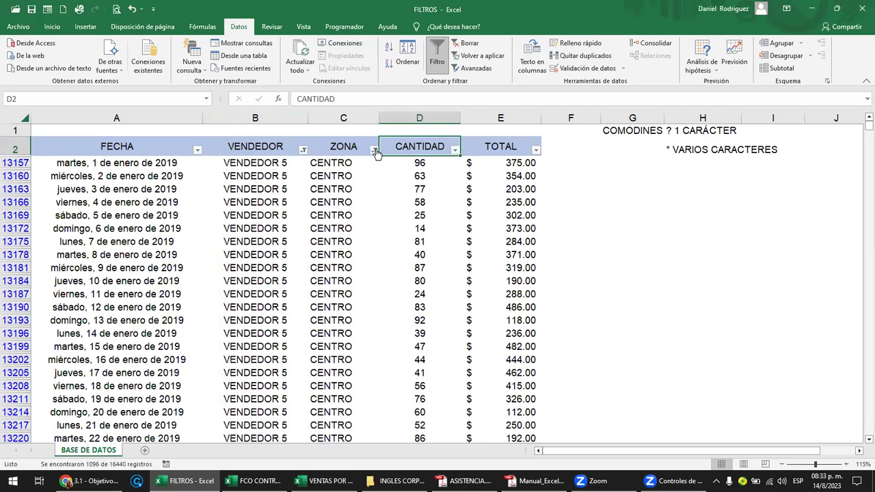
scroll(371, 215, up, 2)
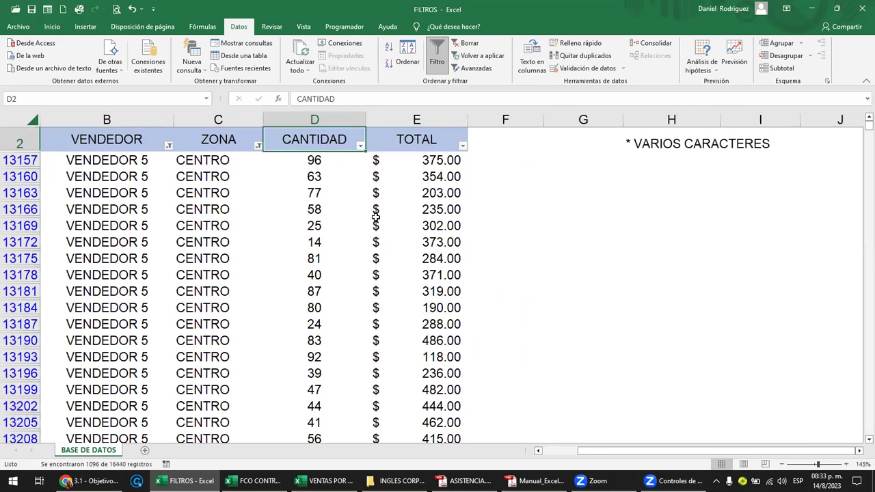
click(277, 179)
key(Left)
key(Left)
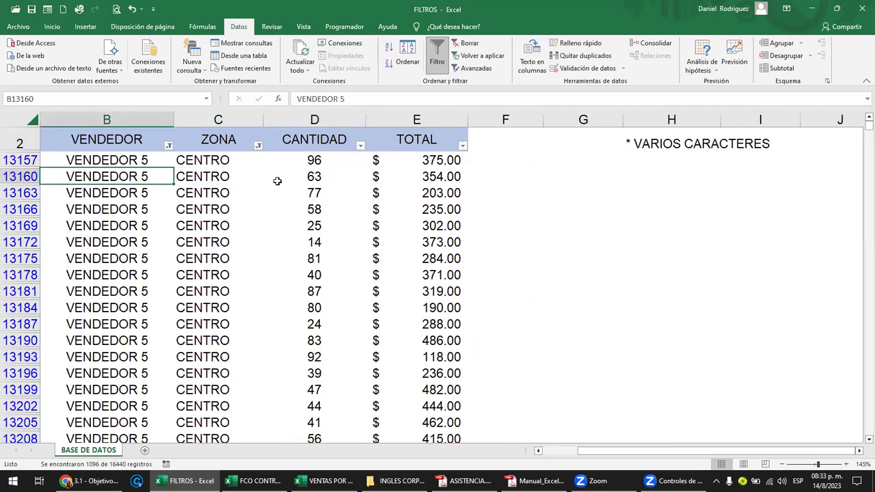
key(Left)
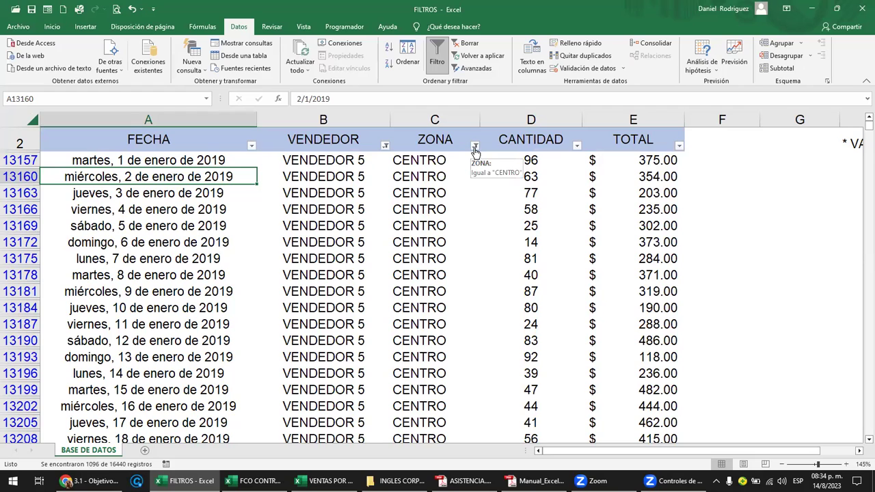
Format the FECHA column as Fecha corta so dates read like 1/1/2019
click(252, 147)
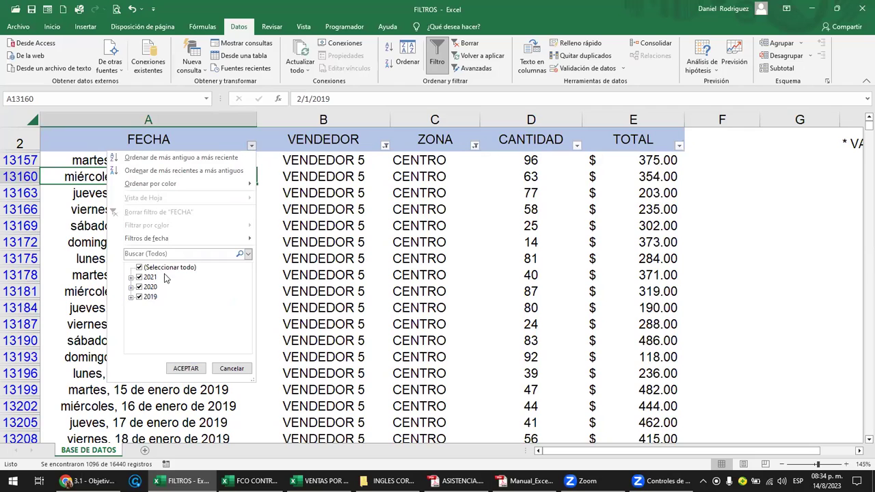
click(100, 161)
click(101, 161)
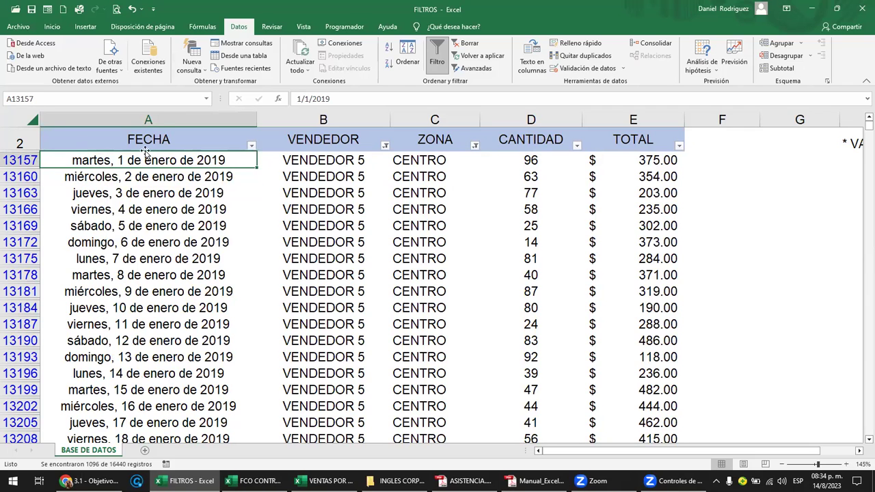
click(163, 117)
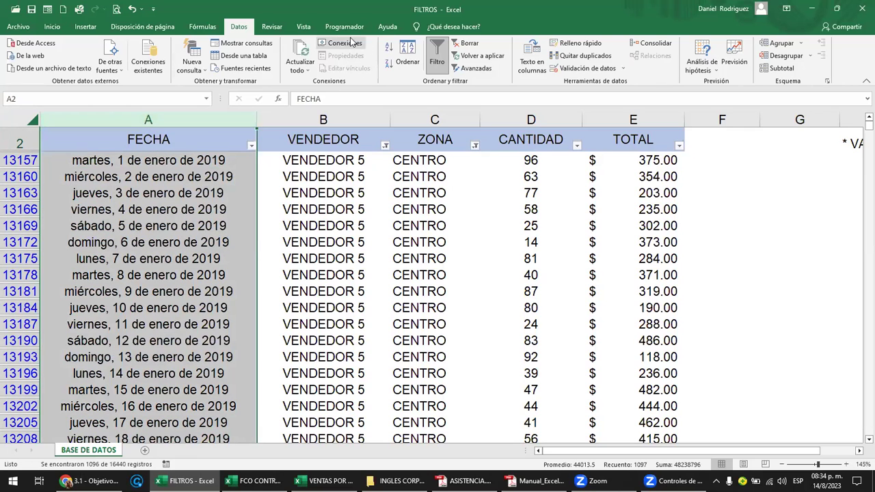
click(52, 27)
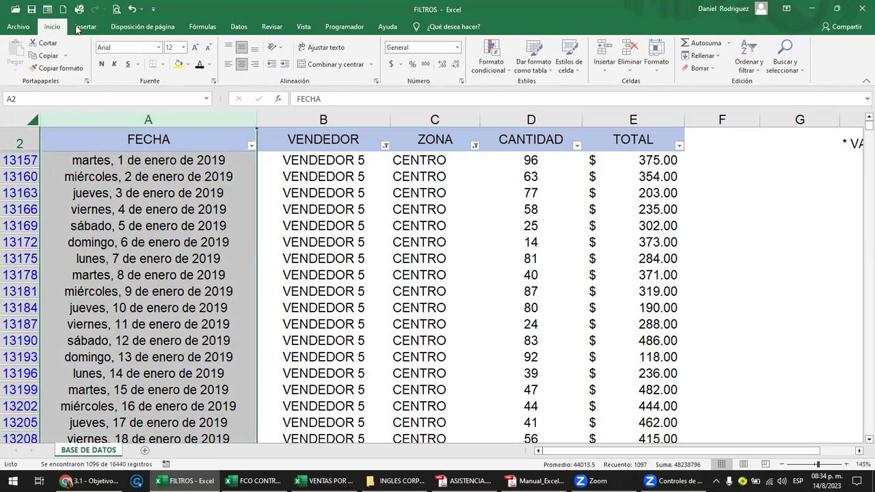
click(458, 47)
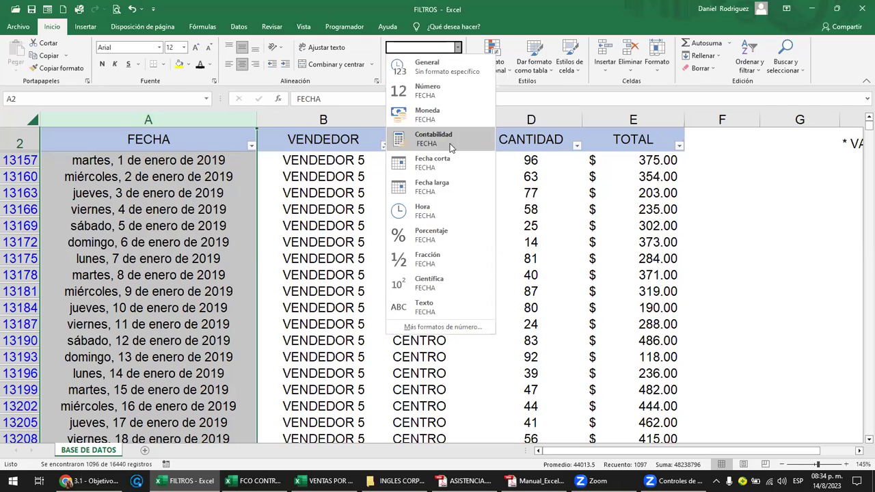
key(Escape)
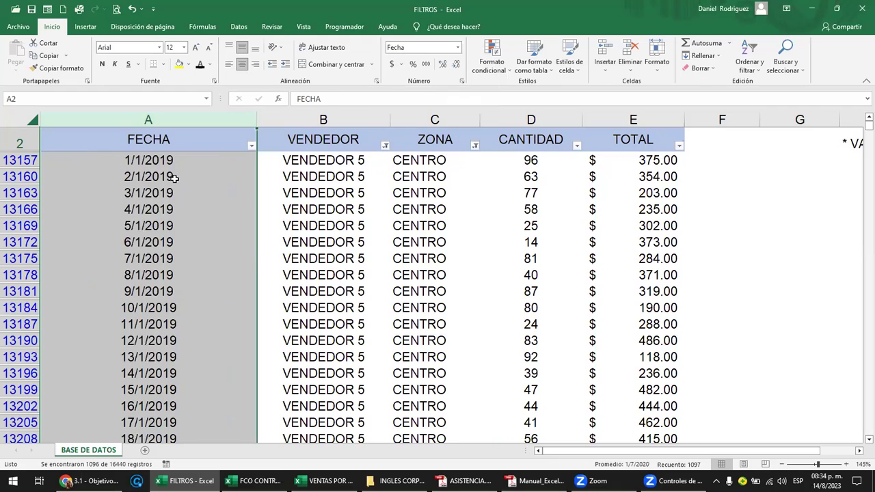
click(182, 159)
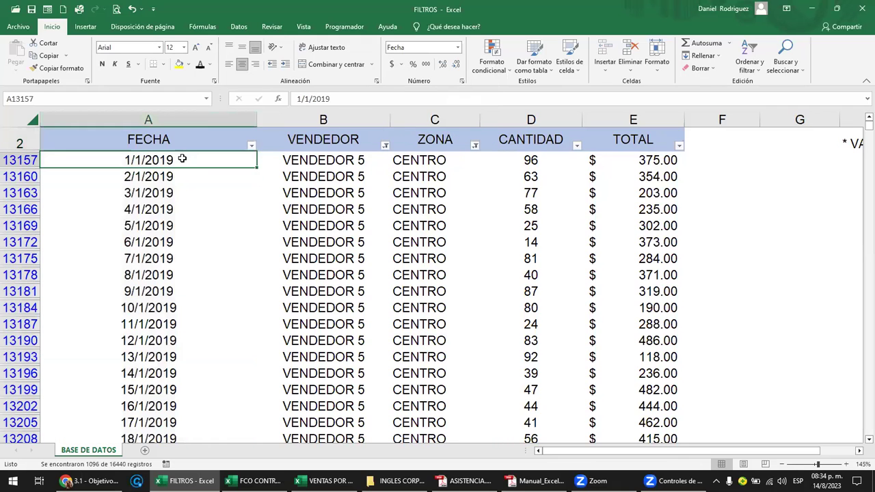
Expand 2021, 2020 and 2019 in the FECHA filter list to browse their months
click(251, 146)
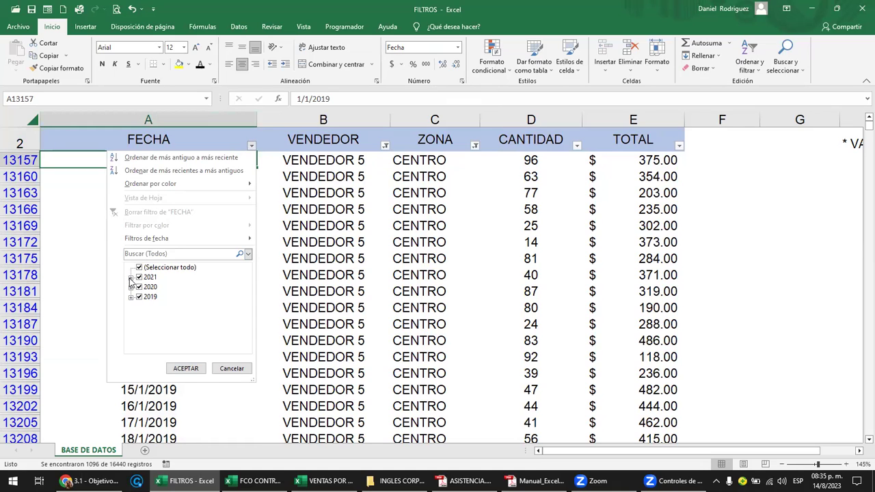
click(131, 277)
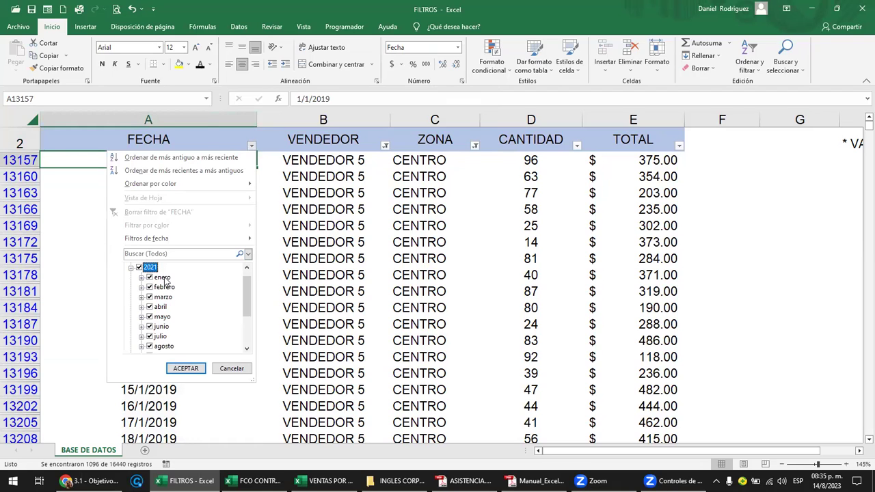
scroll(164, 280, down, 2)
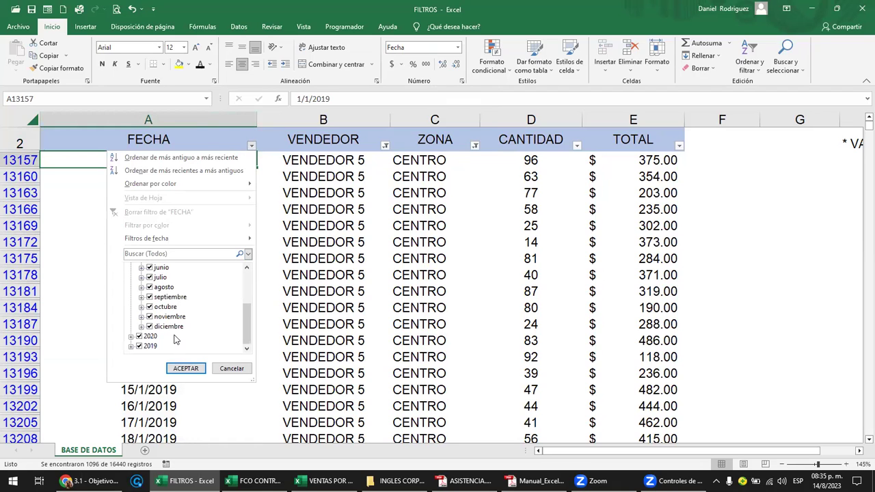
scroll(169, 292, up, 3)
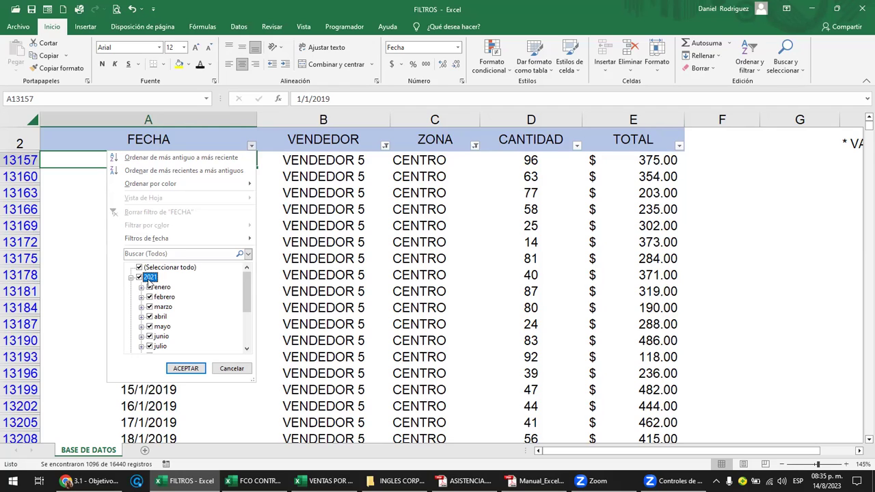
scroll(167, 301, down, 1)
scroll(167, 300, down, 1)
scroll(167, 300, down, 1)
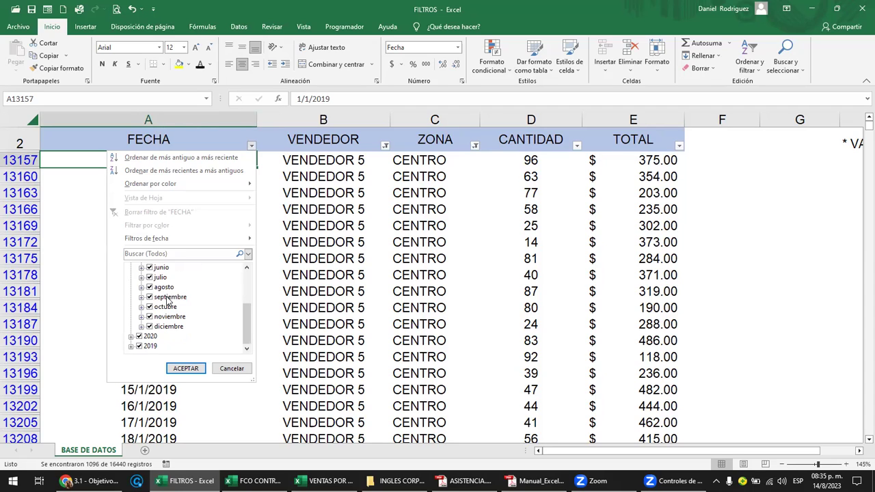
click(132, 337)
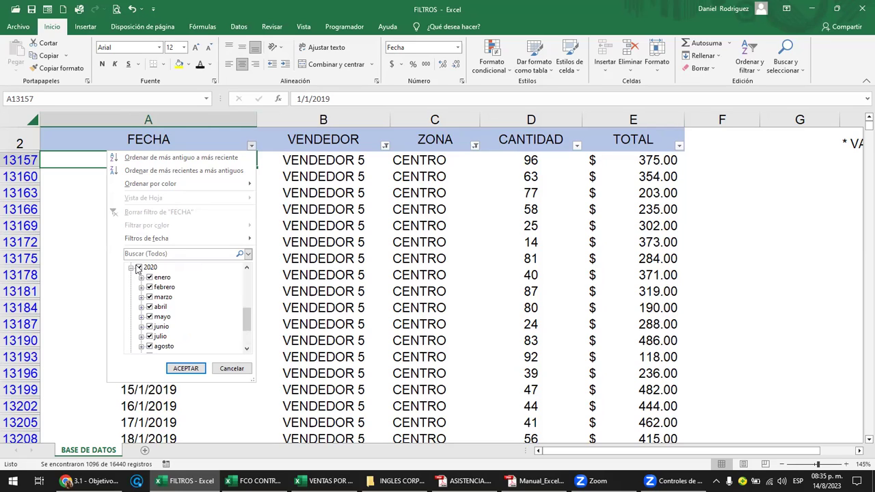
scroll(166, 321, down, 2)
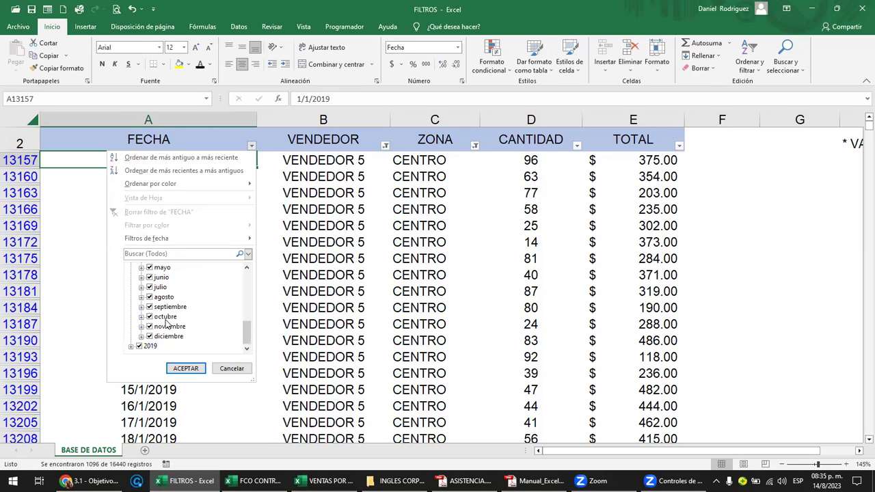
click(130, 346)
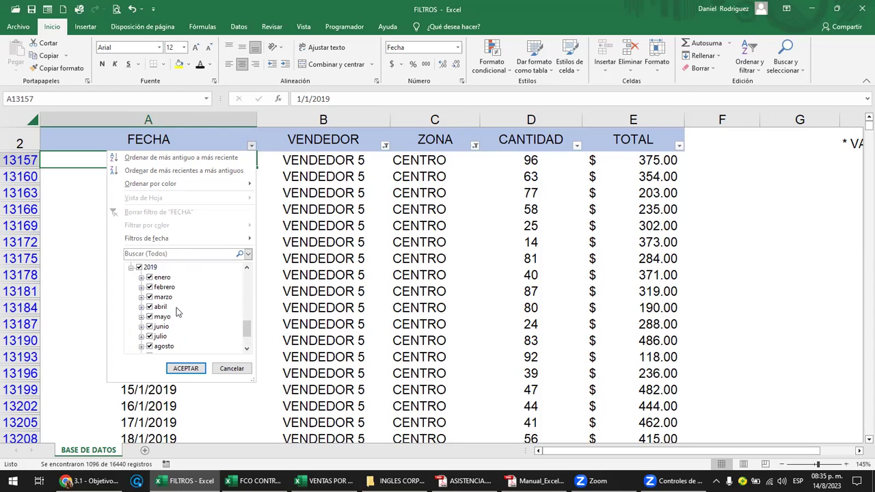
scroll(181, 308, down, 2)
scroll(182, 309, up, 2)
scroll(183, 310, up, 10)
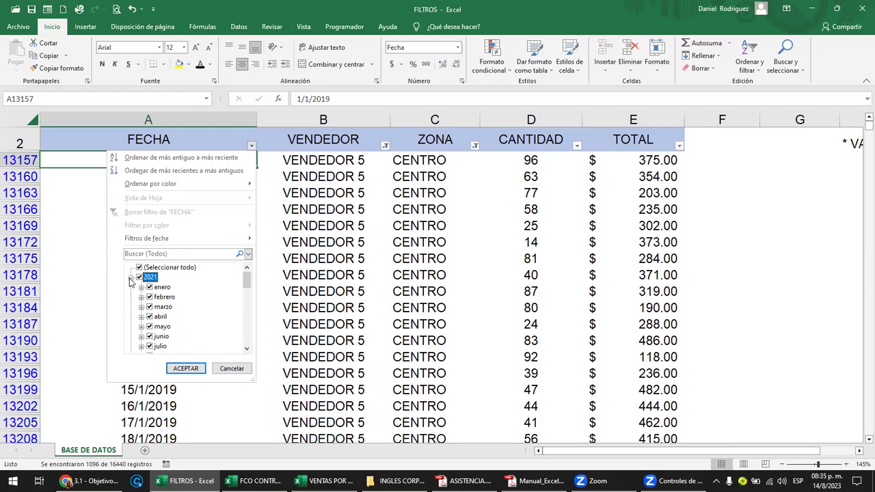
Collapse 2021 and 2020, leaving 2019 expanded into its months
click(131, 278)
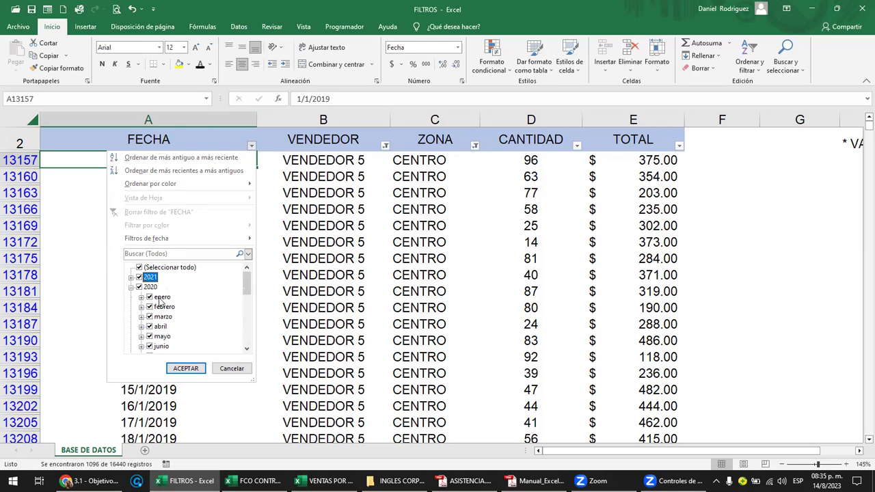
click(130, 287)
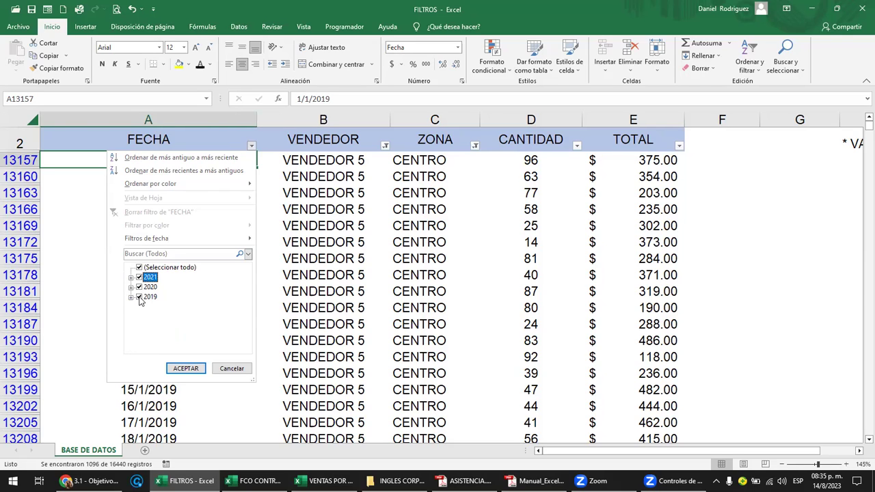
click(140, 297)
click(130, 298)
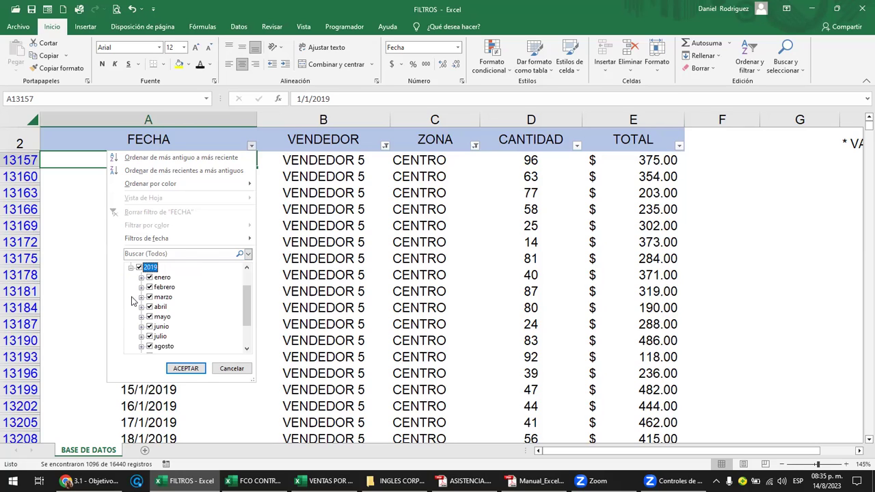
scroll(170, 291, down, 2)
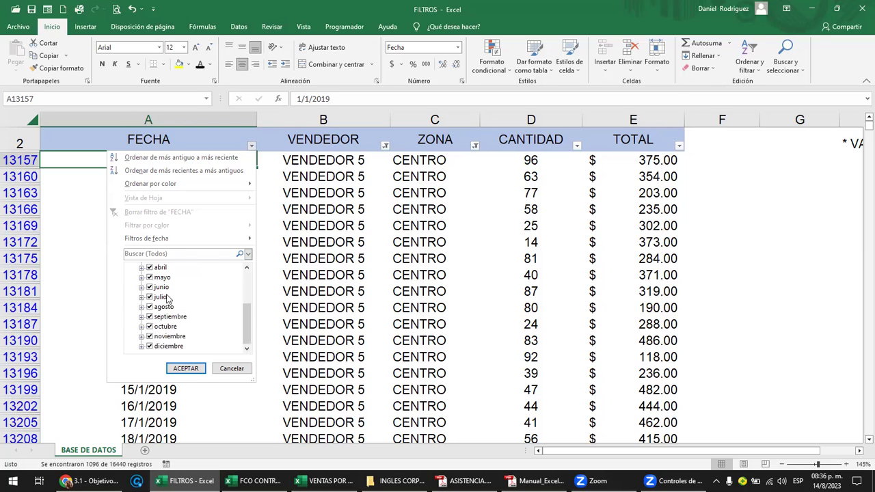
scroll(173, 319, up, 3)
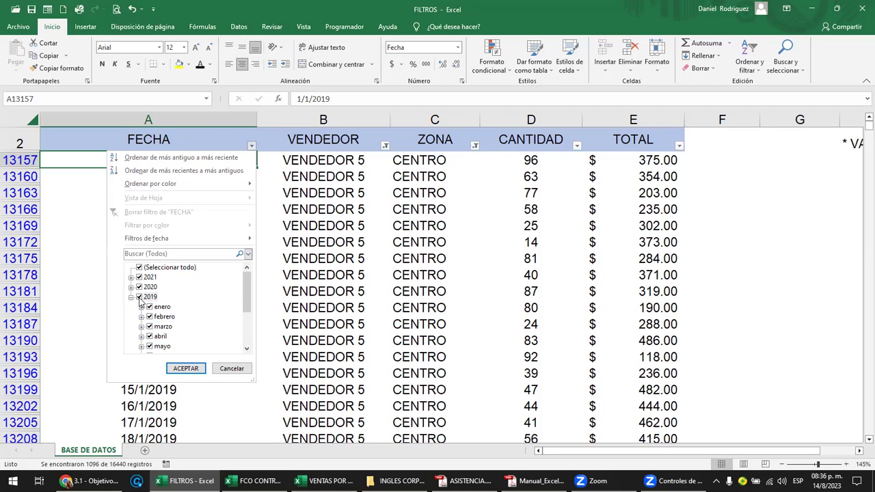
Filter FECHA to diciembre 2019 only, showing 762 of 16440 records
click(140, 298)
click(153, 307)
click(150, 317)
click(150, 327)
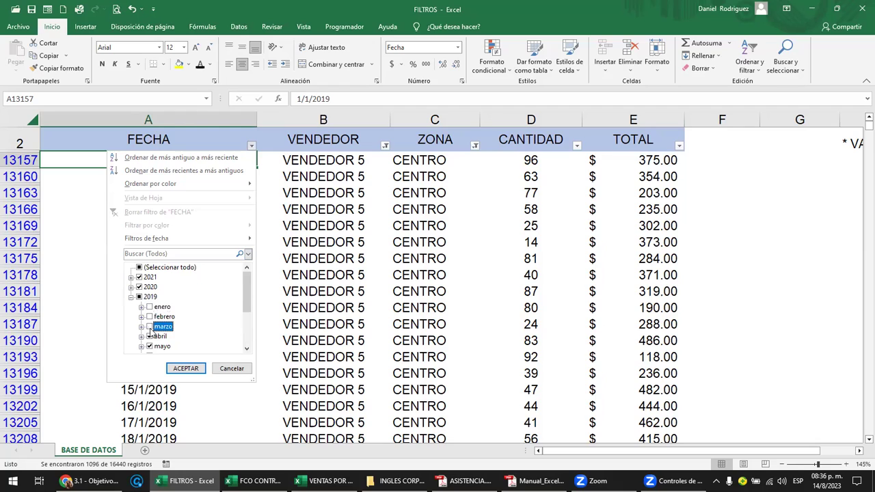
scroll(150, 331, down, 2)
scroll(150, 331, up, 2)
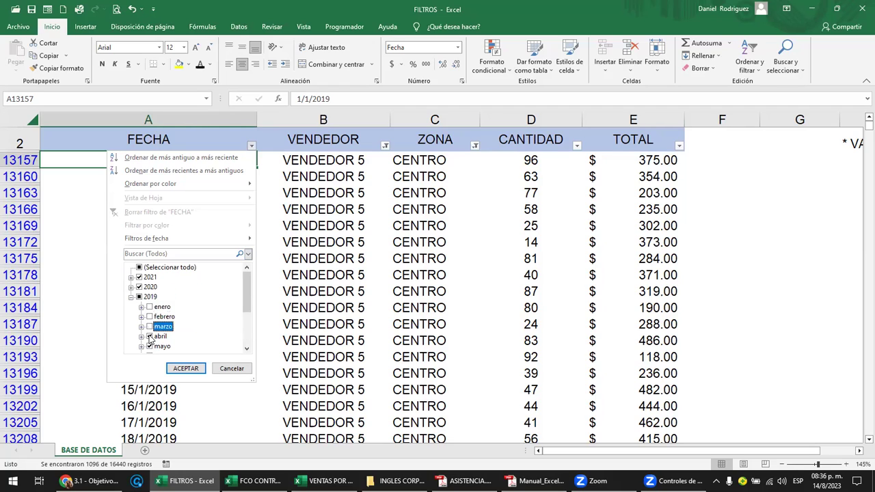
click(140, 298)
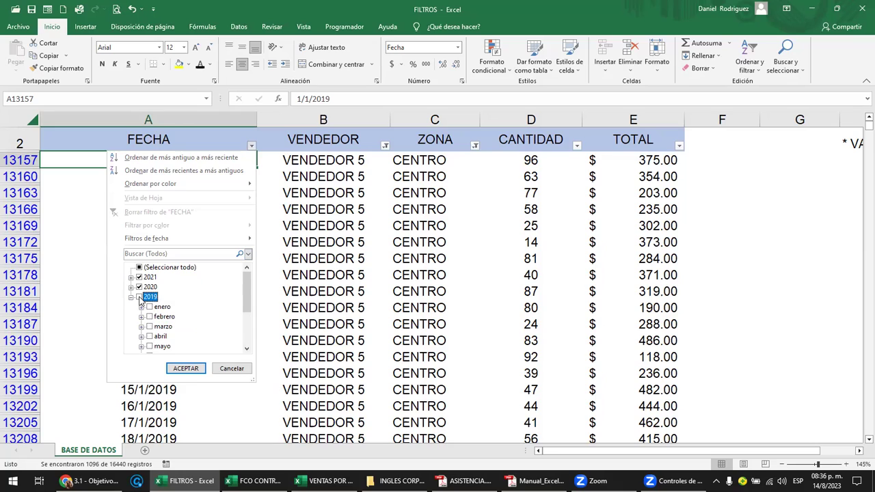
scroll(177, 318, down, 1)
scroll(176, 318, down, 2)
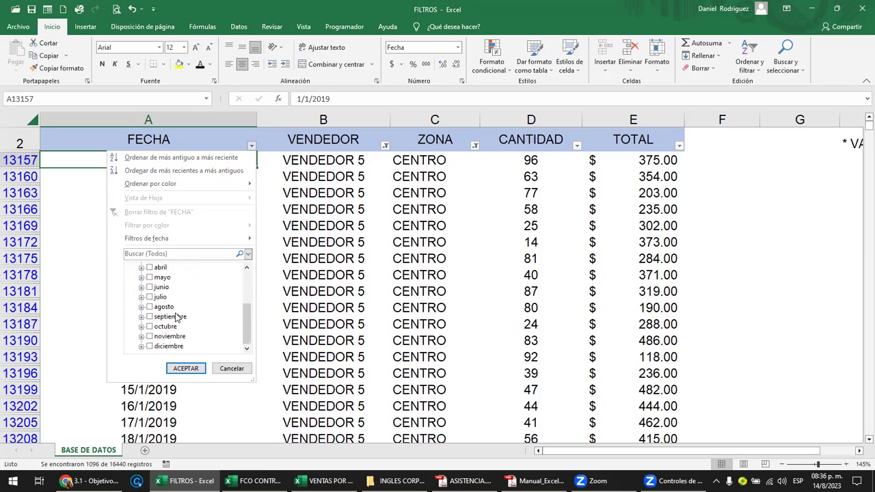
click(150, 346)
click(196, 373)
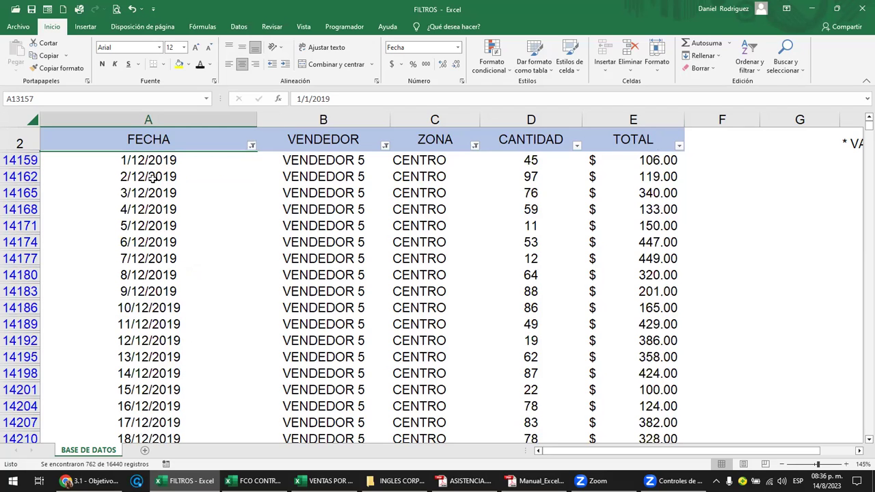
click(149, 163)
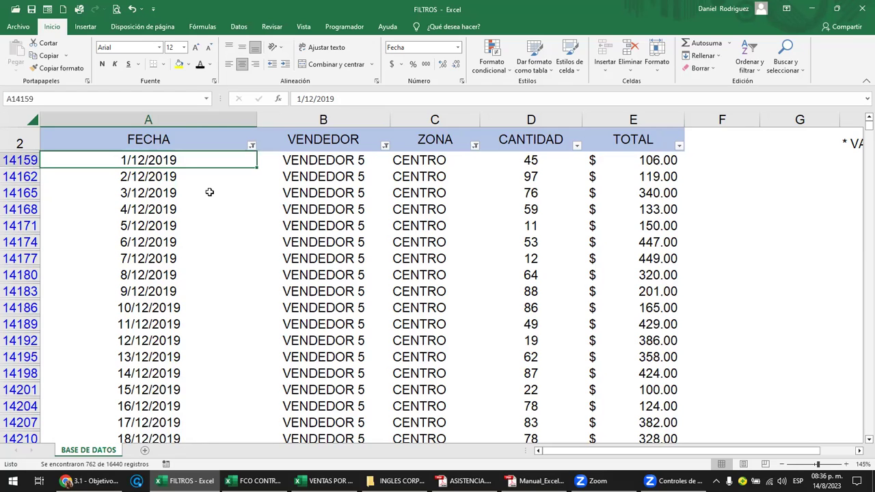
click(431, 114)
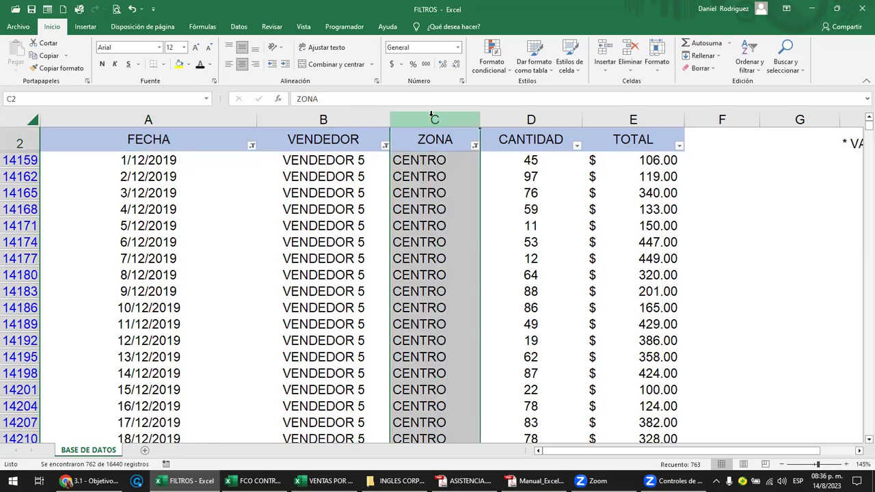
click(344, 119)
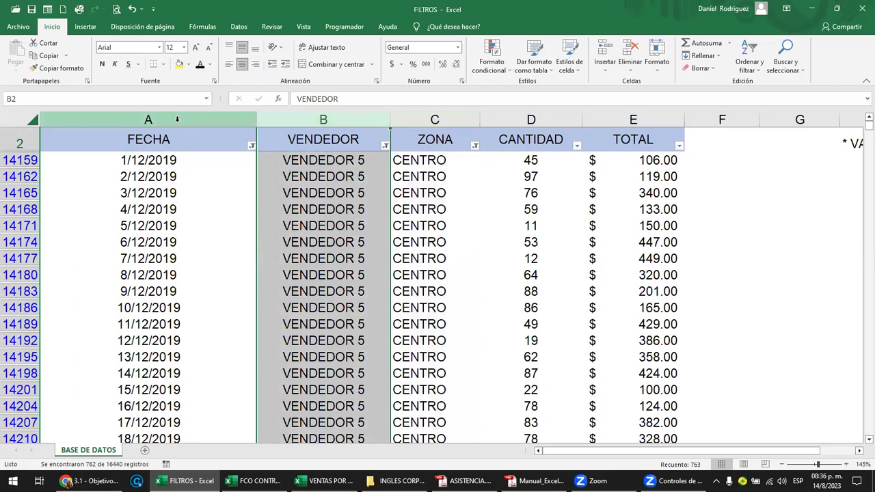
click(178, 119)
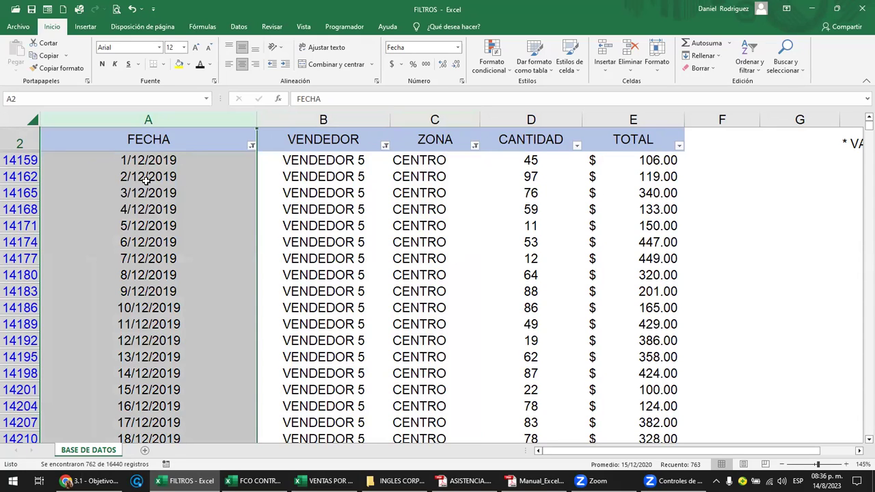
Expand 2019 and diciembre in the FECHA filter and enlarge the list to see the days
click(250, 145)
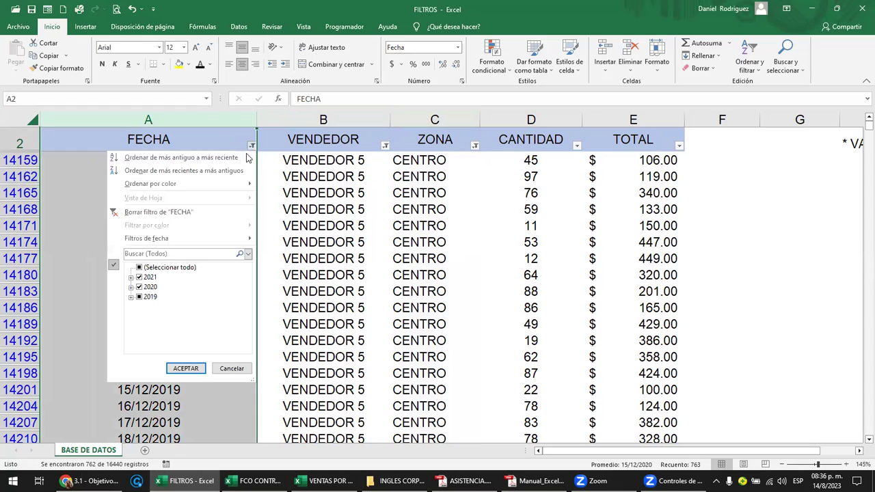
click(139, 286)
click(139, 287)
click(131, 297)
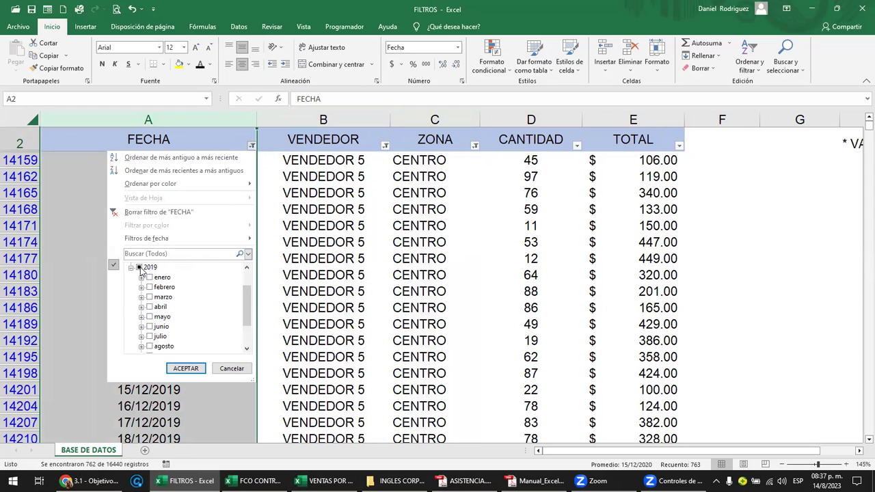
drag(244, 299, 250, 327)
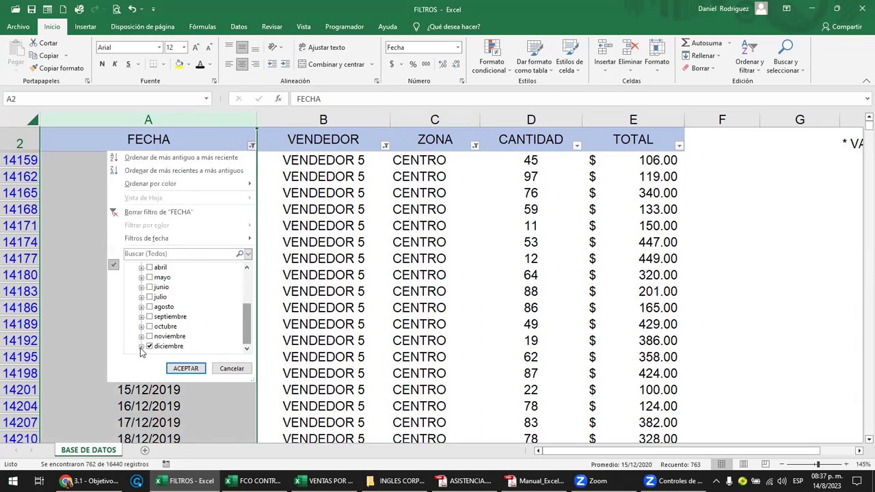
click(142, 348)
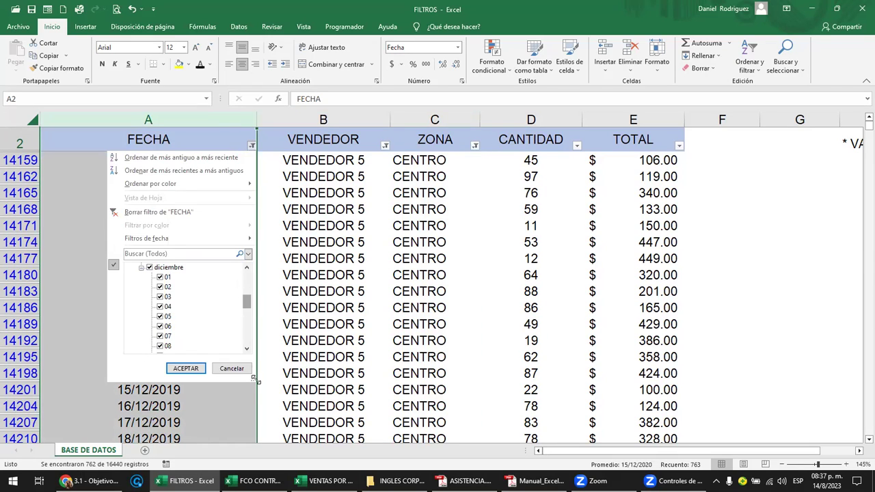
drag(255, 378, 290, 429)
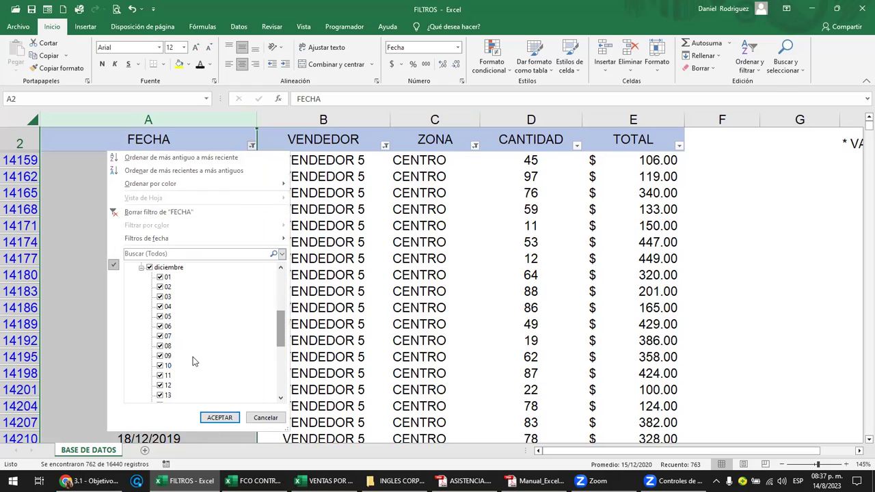
click(141, 268)
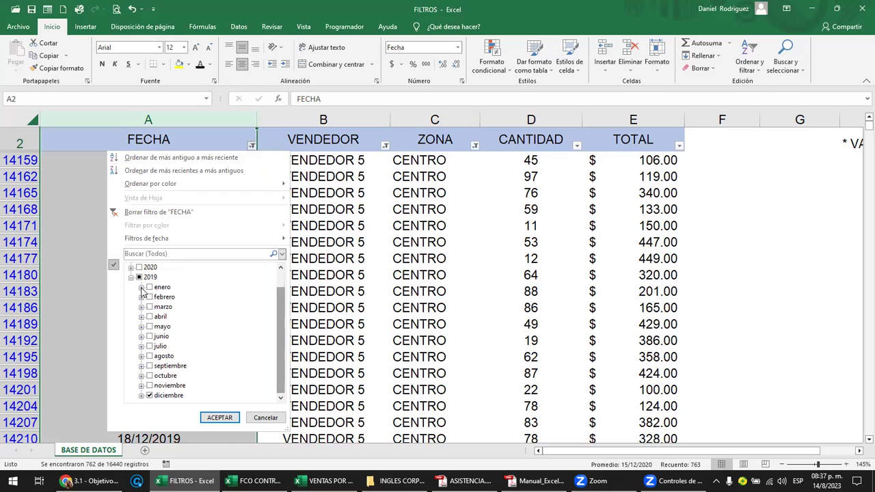
Browse the individual days of enero 2019 in the FECHA filter list
click(141, 288)
scroll(164, 281, down, 1)
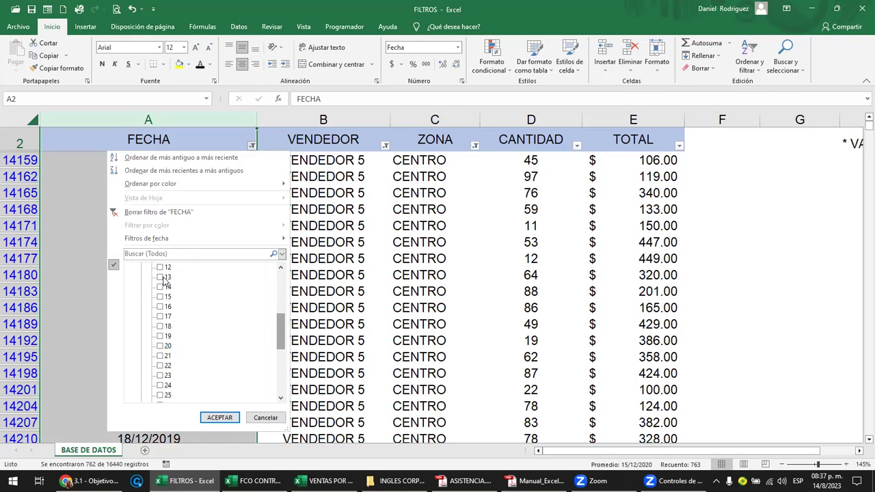
scroll(165, 280, down, 1)
scroll(165, 280, up, 3)
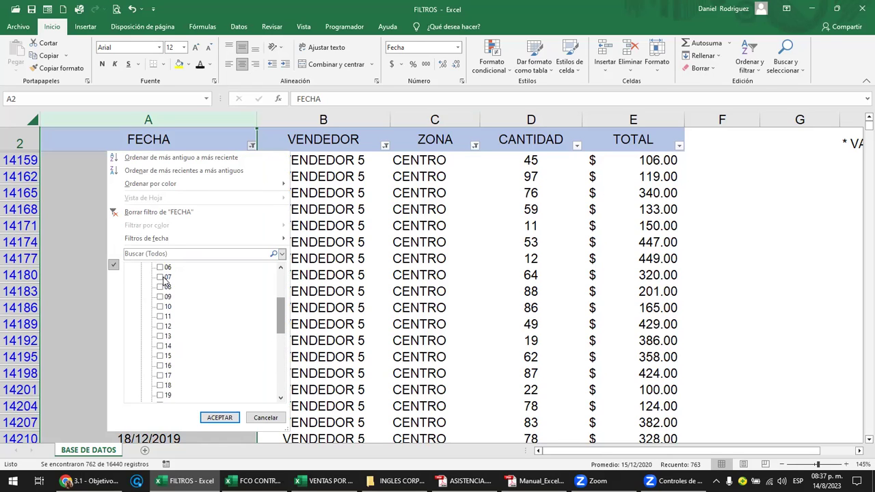
scroll(165, 280, up, 3)
scroll(165, 280, down, 1)
scroll(165, 280, down, 2)
scroll(166, 280, up, 3)
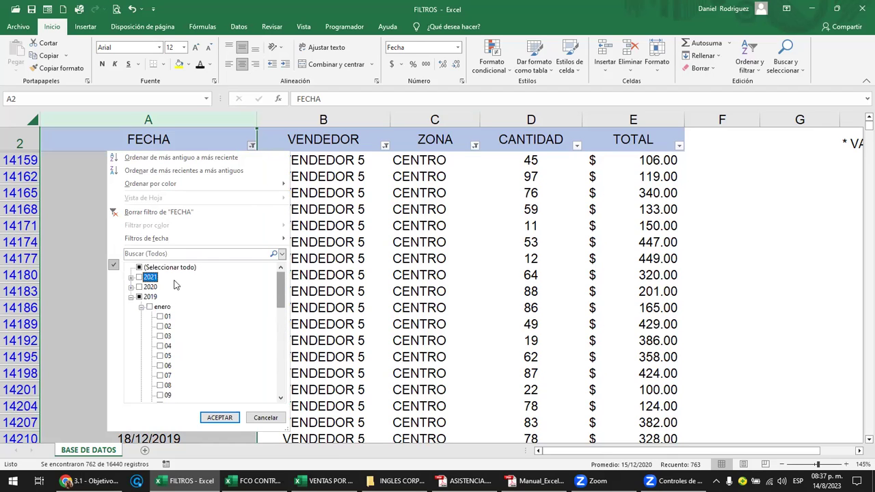
click(141, 309)
Leave only 31 December 2019 ticked in the FECHA filter
scroll(168, 348, down, 1)
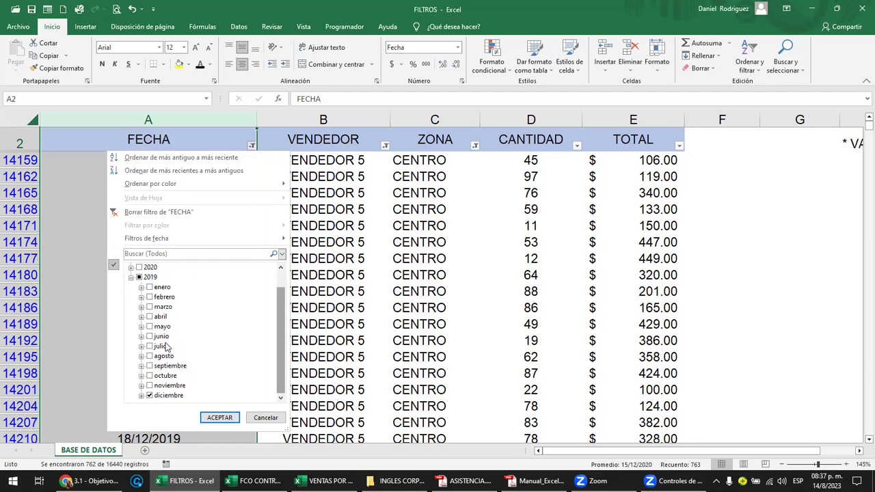
click(141, 396)
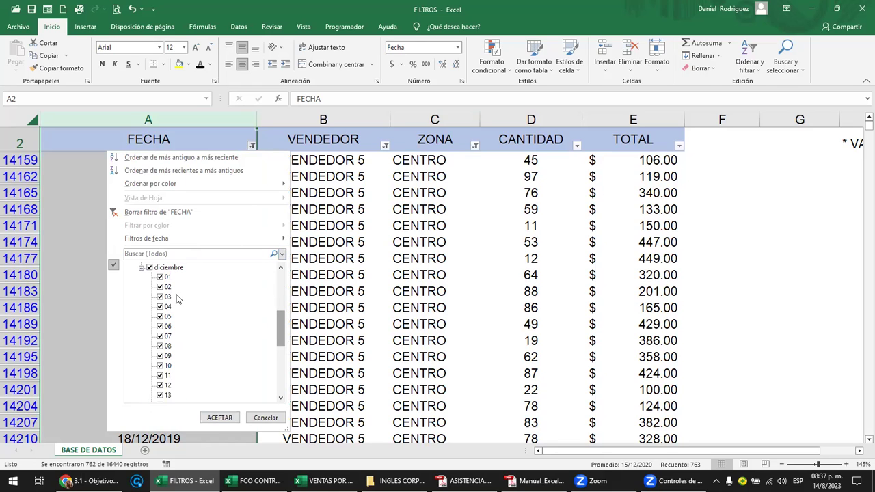
click(150, 268)
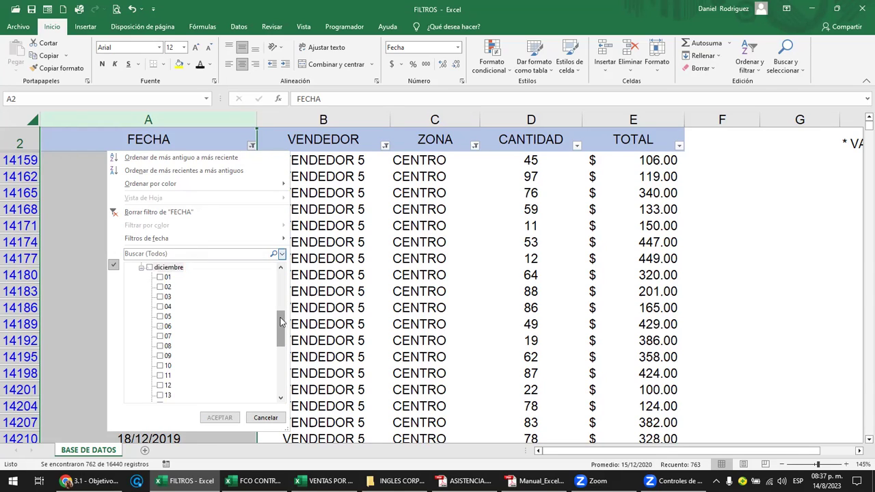
drag(281, 323, 285, 374)
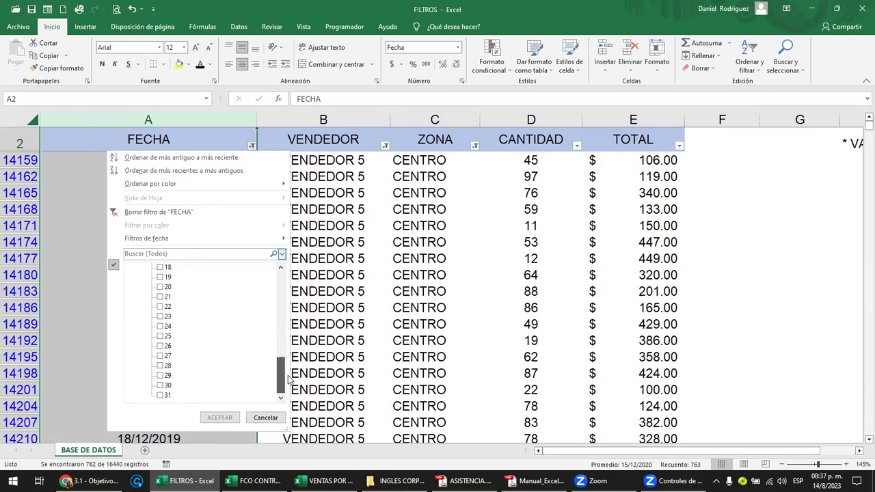
click(160, 396)
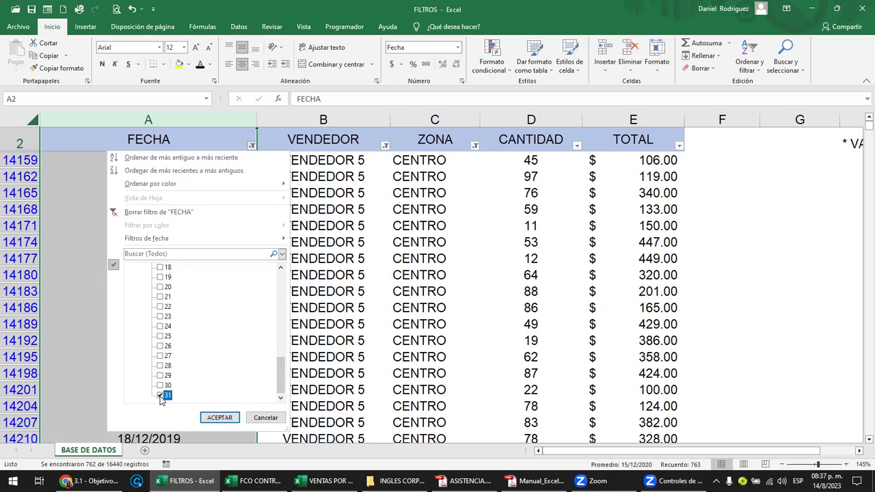
click(219, 418)
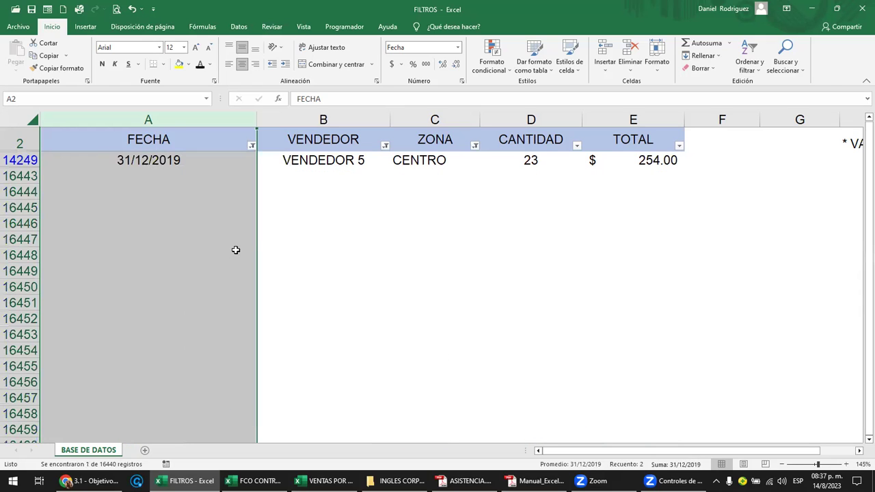
scroll(235, 250, up, 1)
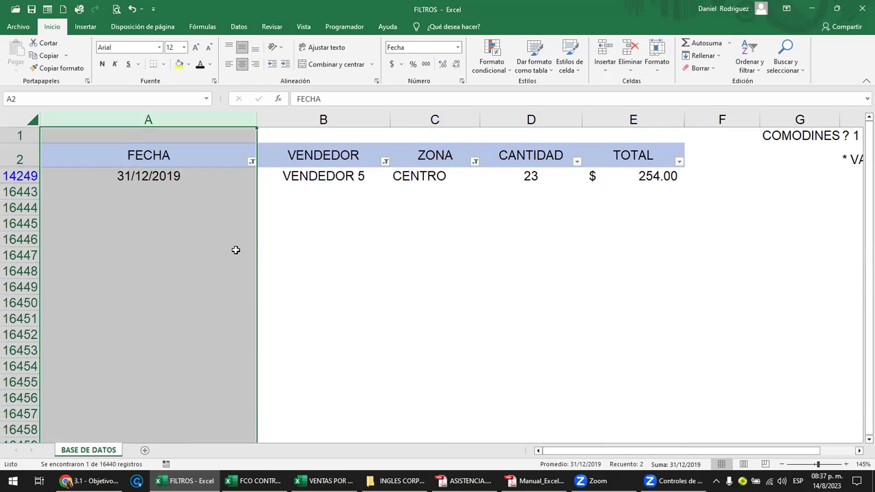
click(445, 118)
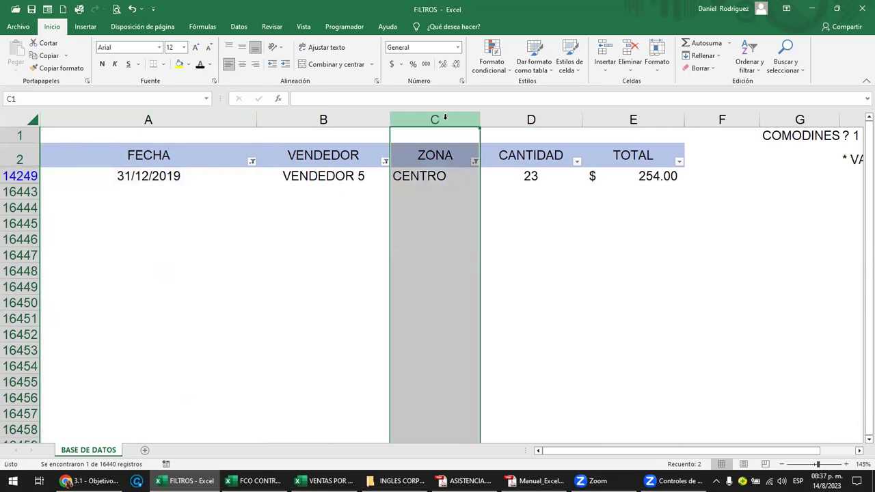
click(342, 121)
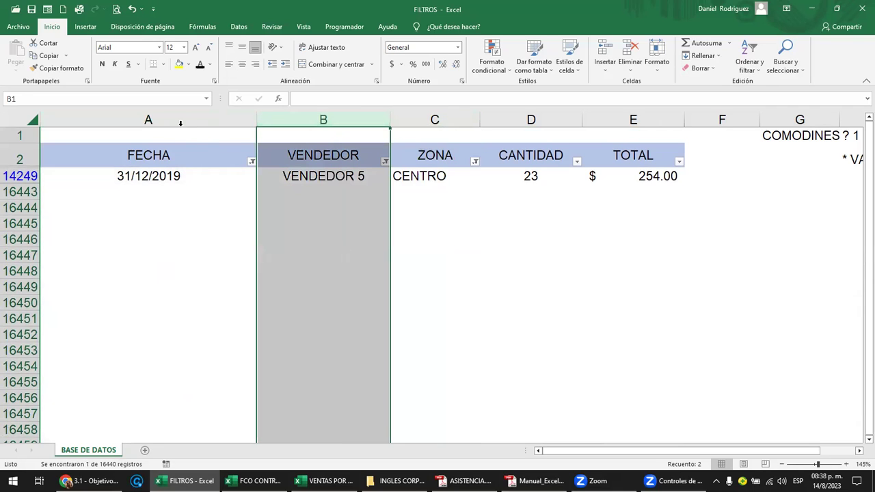
Open the FECHA filter list and enlarge its panel
click(178, 116)
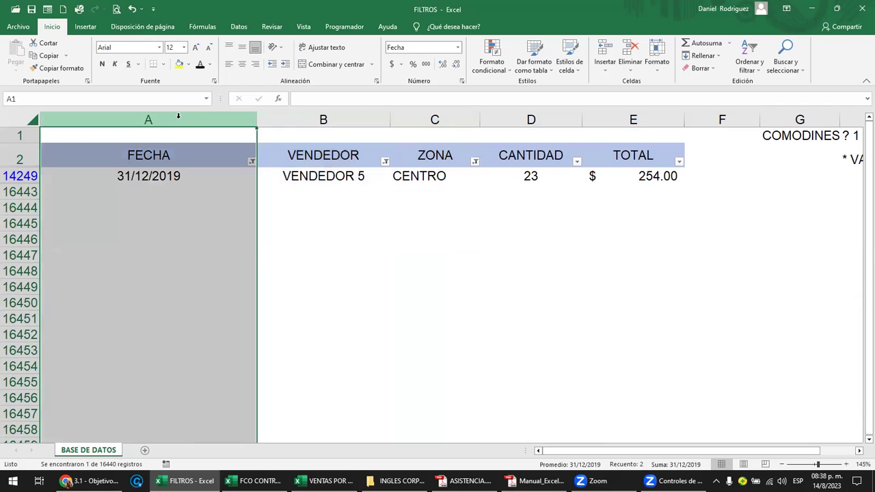
click(251, 162)
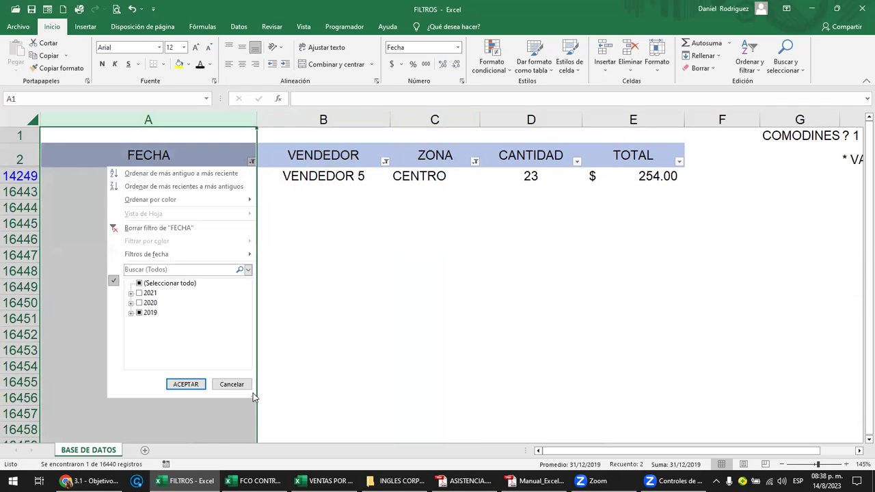
key(Escape)
click(195, 156)
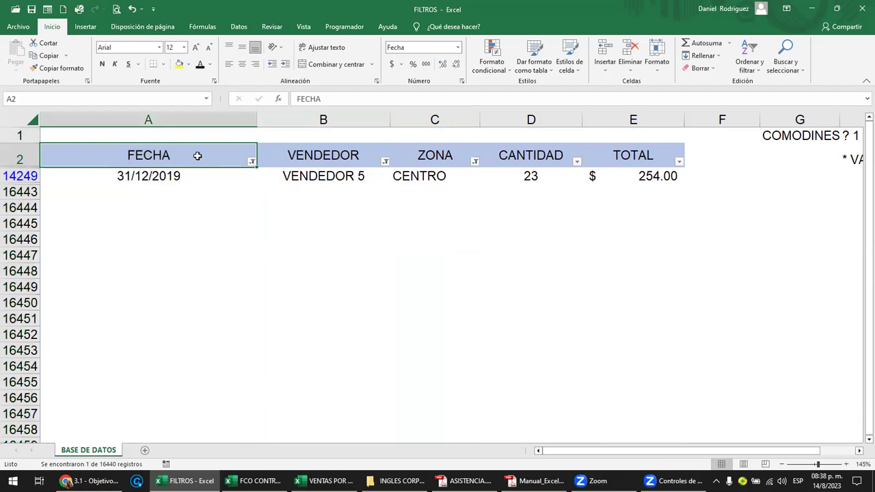
click(252, 161)
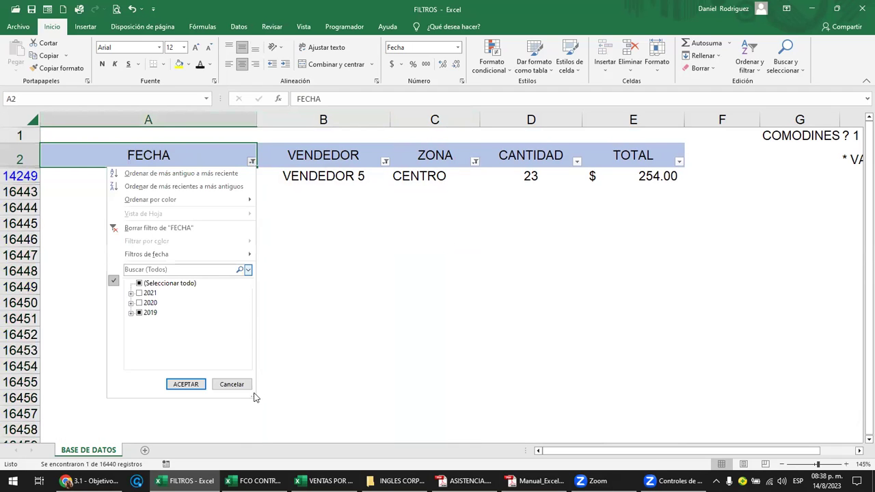
drag(253, 396, 311, 426)
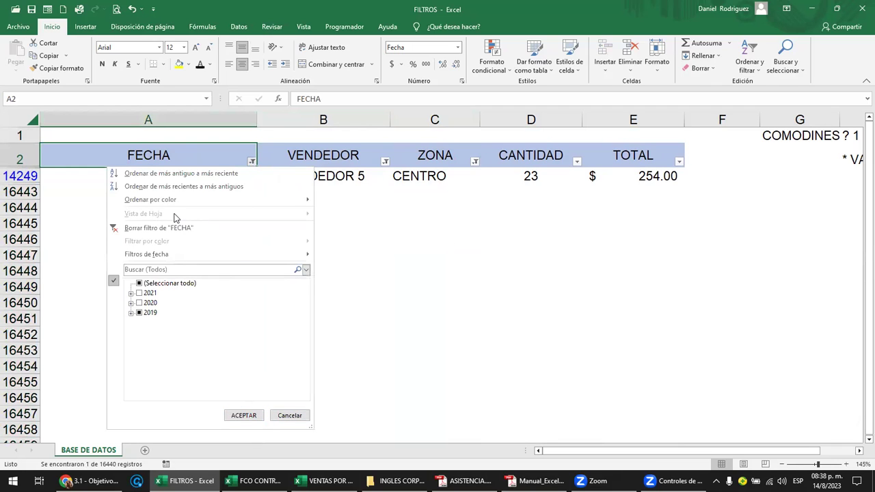
Expand 2019 > diciembre in the FECHA filter list to show its days
click(130, 313)
scroll(167, 314, down, 1)
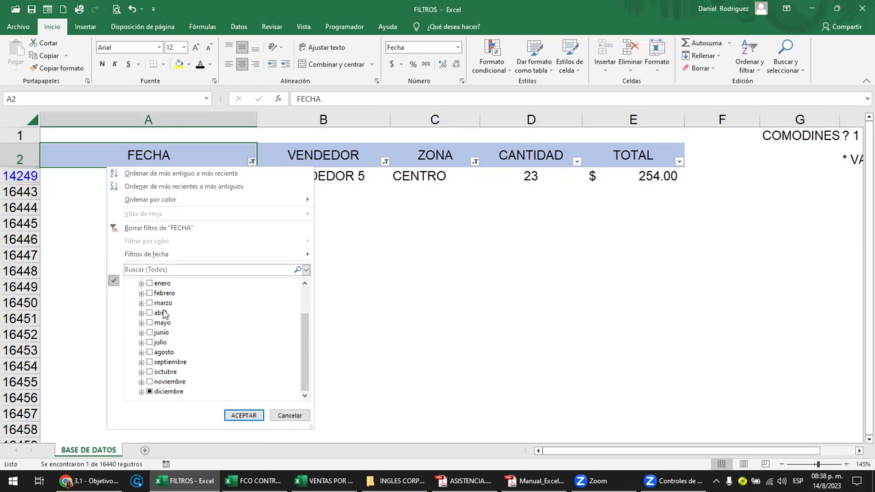
click(141, 391)
scroll(215, 321, down, 3)
scroll(214, 321, down, 4)
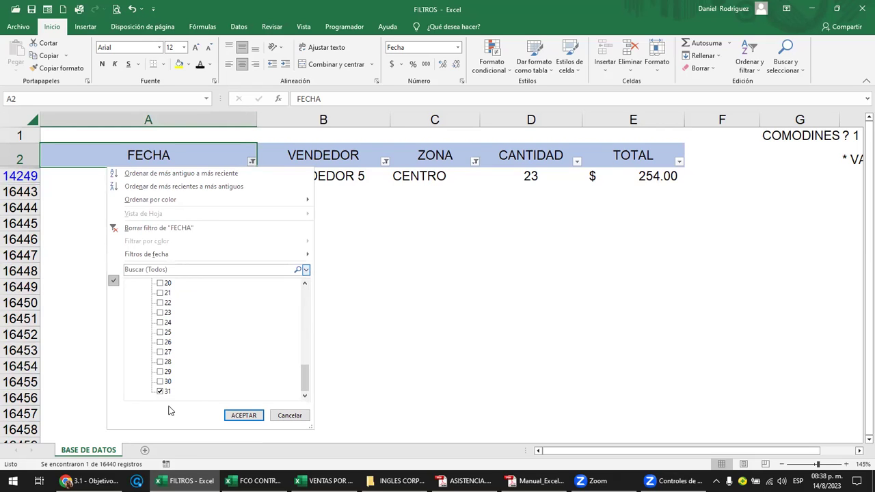
drag(309, 380, 204, 315)
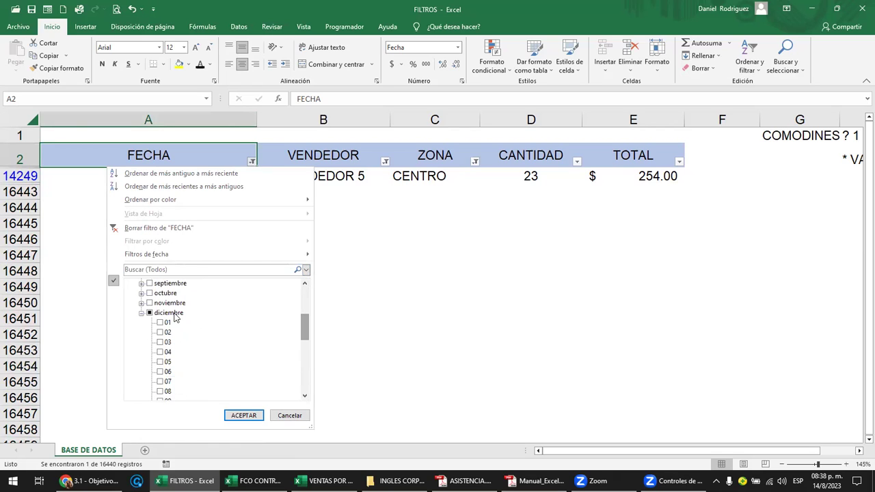
drag(307, 334, 305, 301)
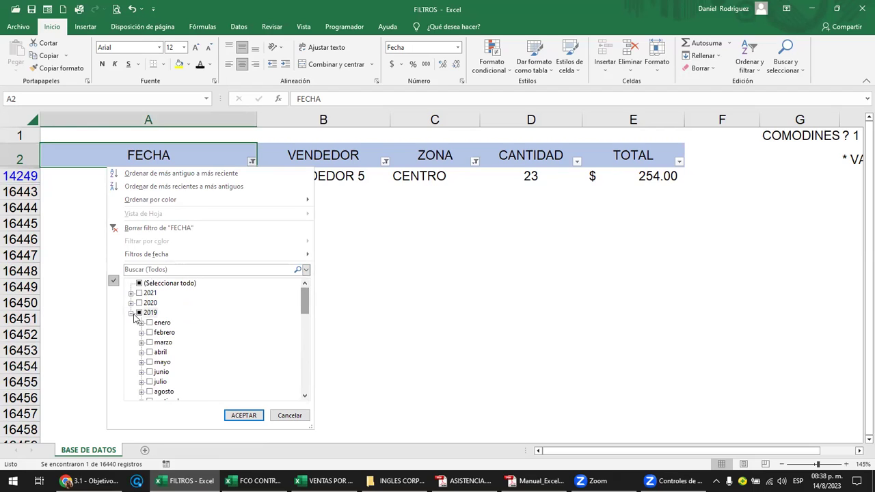
drag(306, 298, 317, 387)
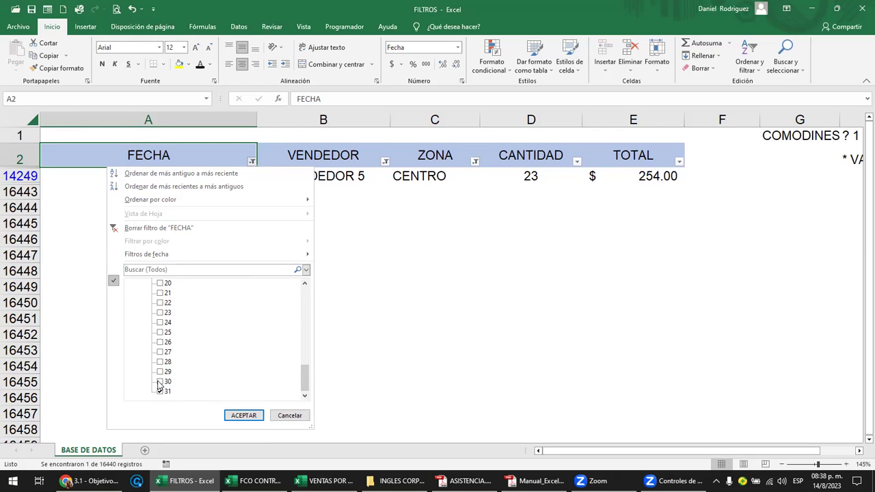
Tick 30, 24 and 25 December alongside 31 December and apply the date filter
click(159, 383)
scroll(160, 387, up, 1)
click(159, 352)
click(159, 362)
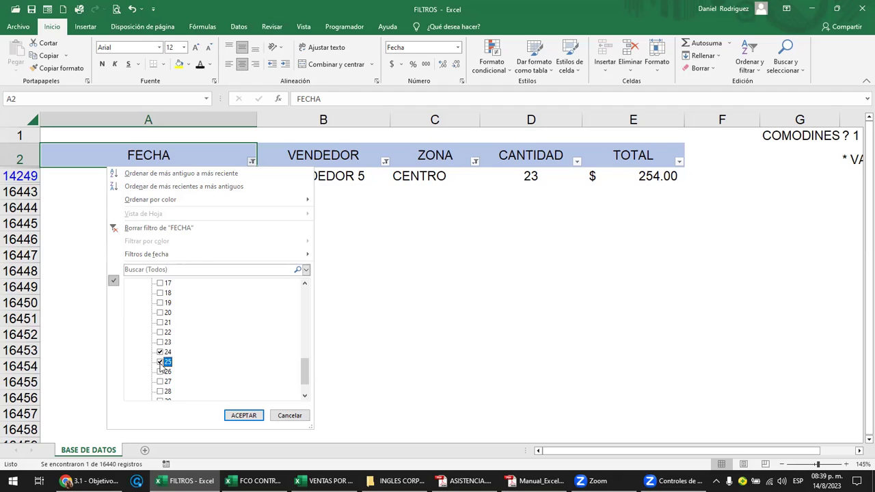
click(230, 415)
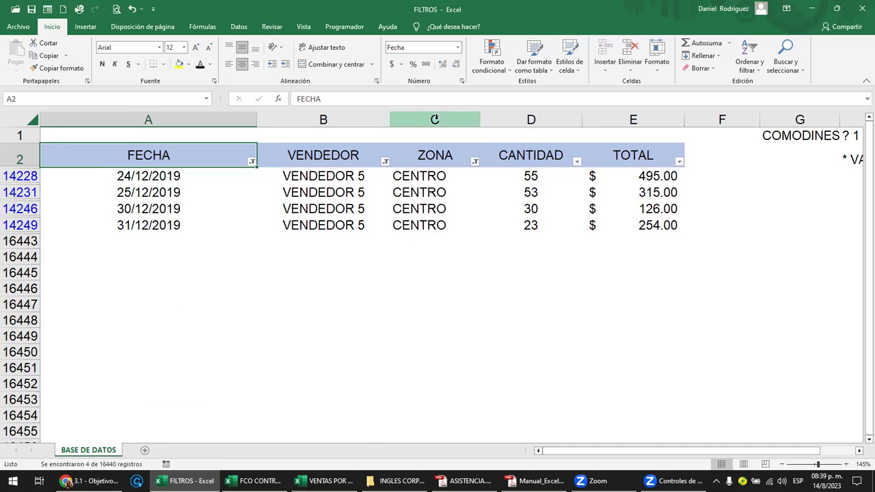
Select the ZONA, VENDEDOR and FECHA columns, click an empty cell, then open the VENDEDOR filter
click(435, 119)
click(324, 119)
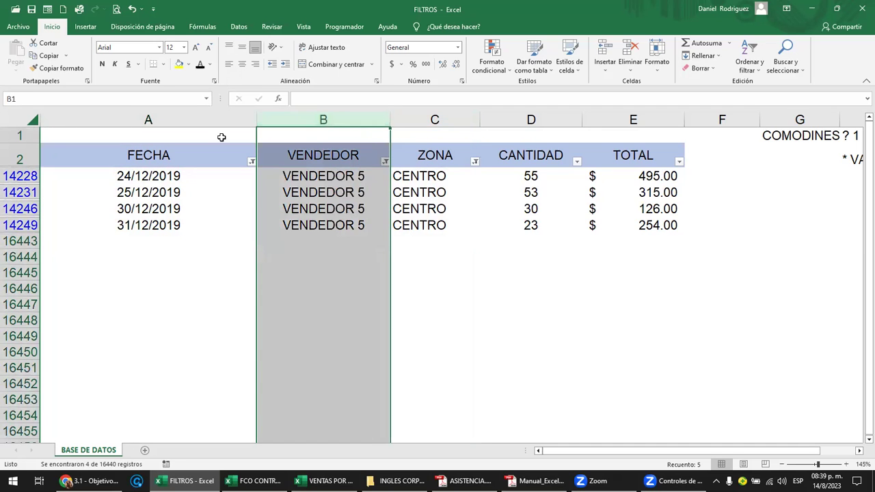
click(185, 119)
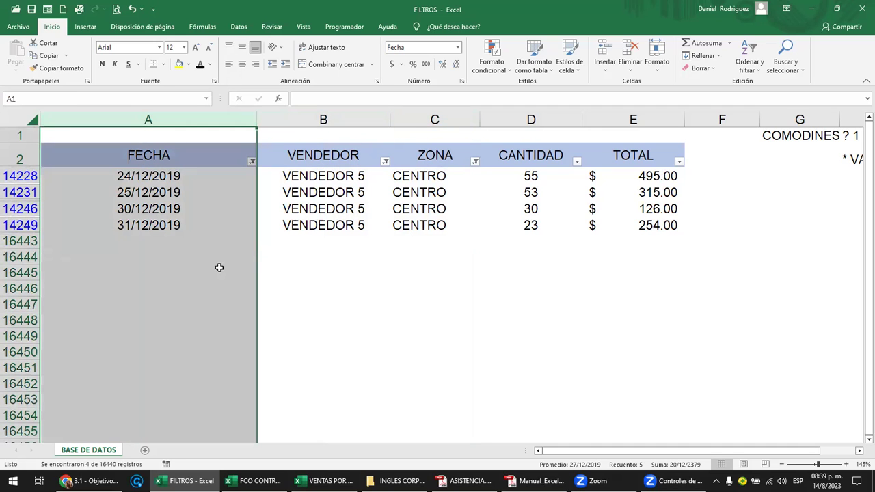
click(219, 268)
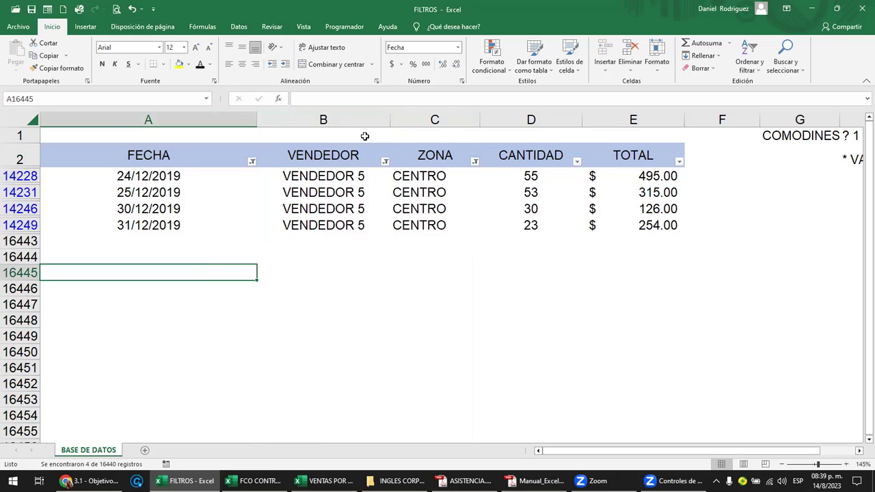
mouse_move(386, 165)
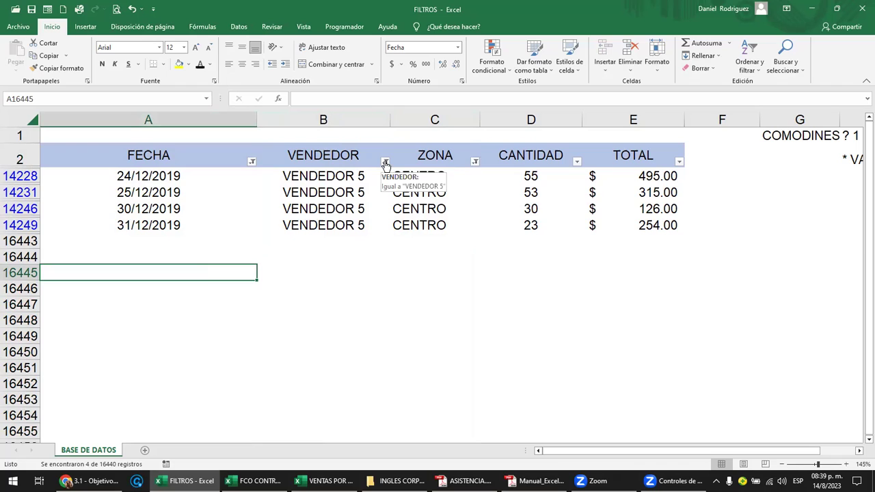
click(386, 163)
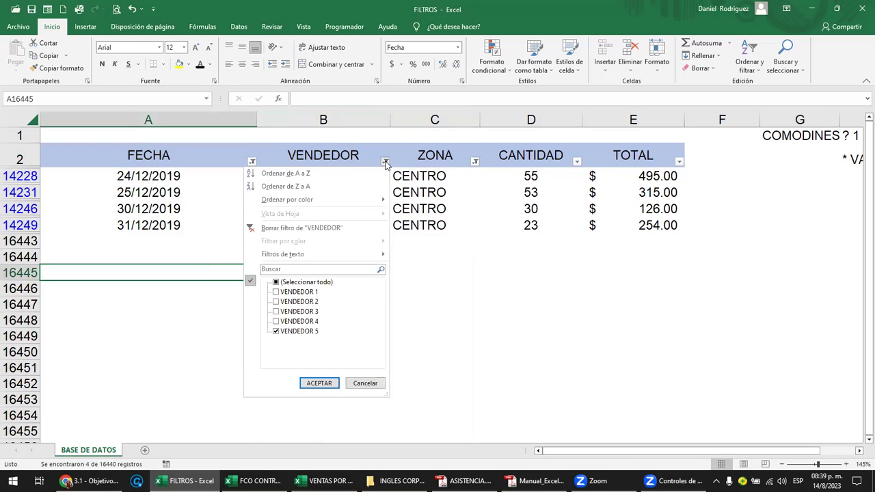
Include every seller in the VENDEDOR filter and apply it
click(277, 283)
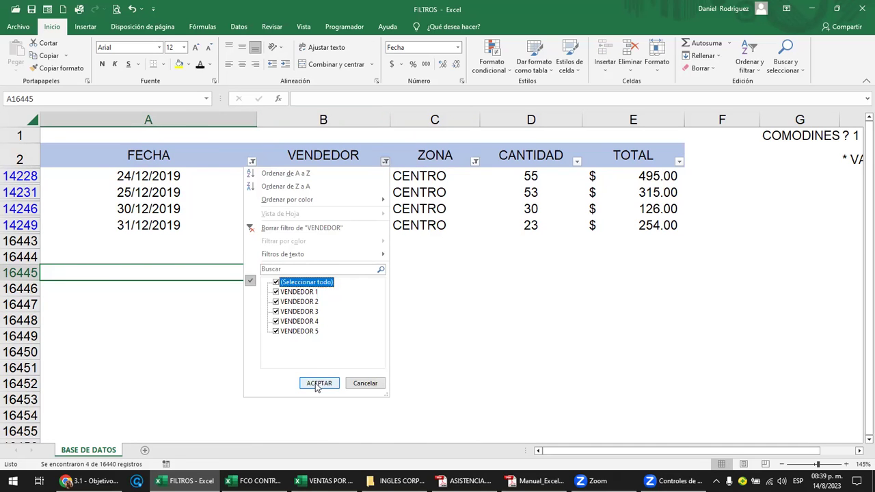
click(319, 383)
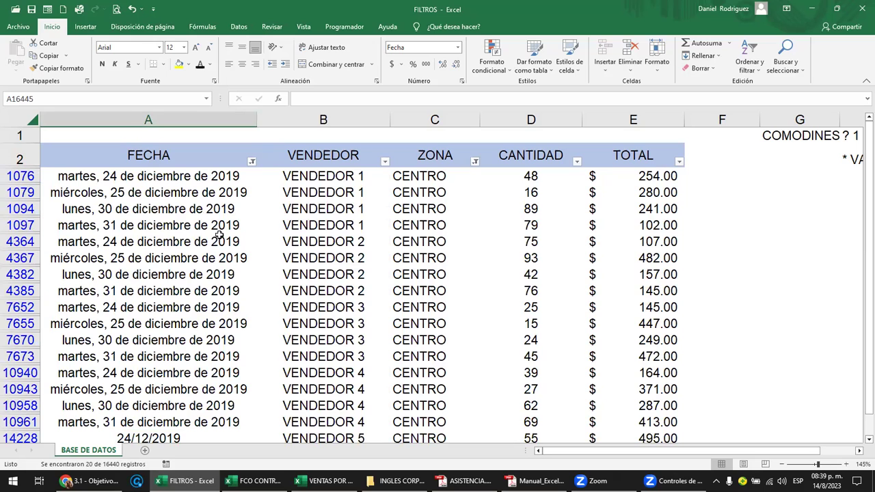
click(385, 162)
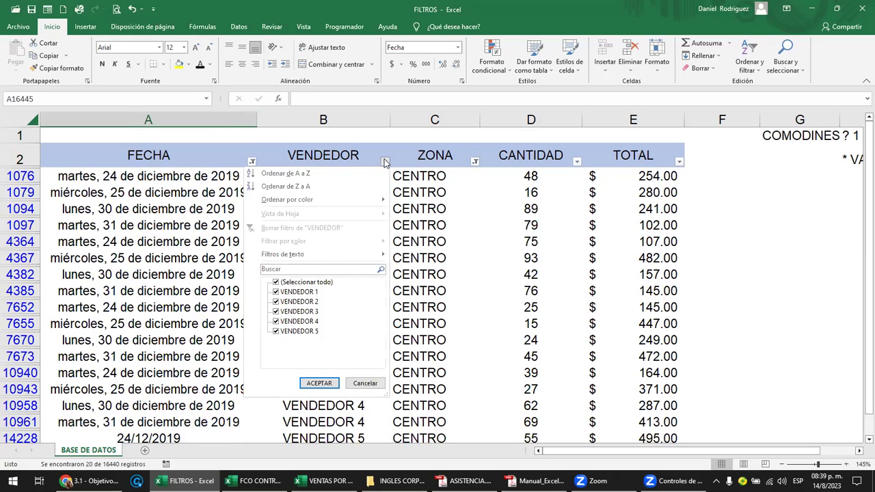
click(385, 162)
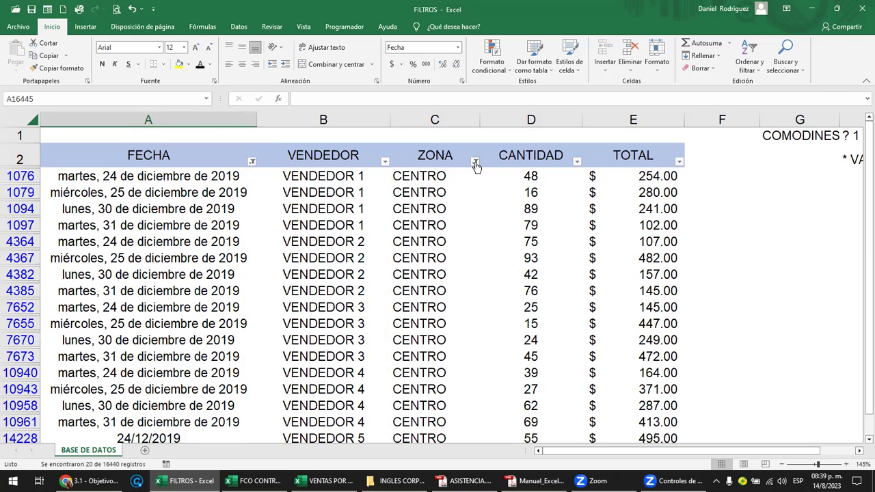
Filter the ZONA column to OCCIDENTE only
click(476, 162)
click(367, 292)
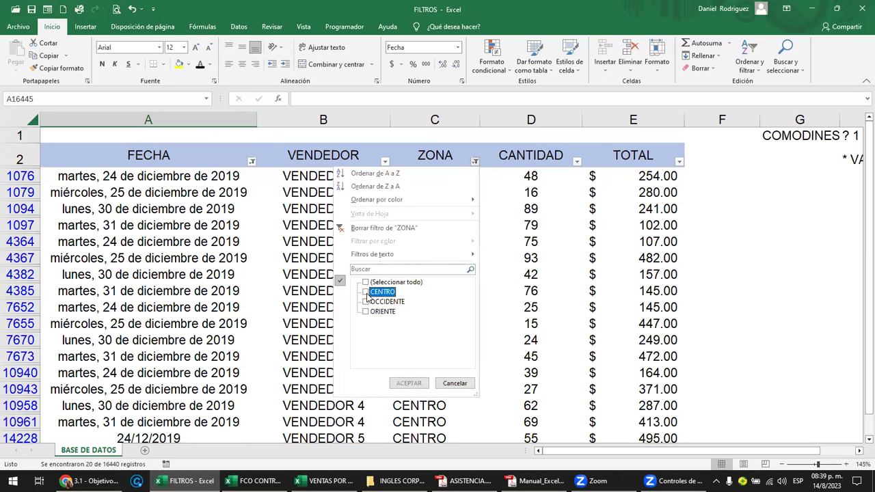
click(366, 301)
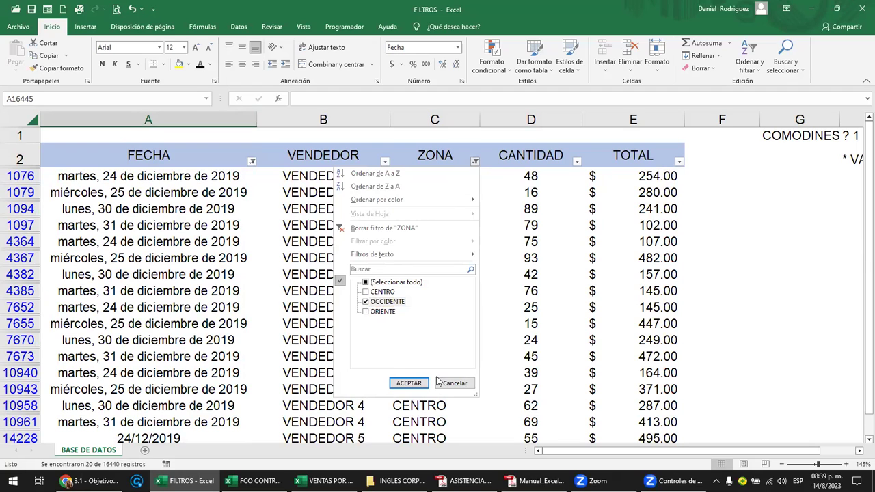
click(407, 383)
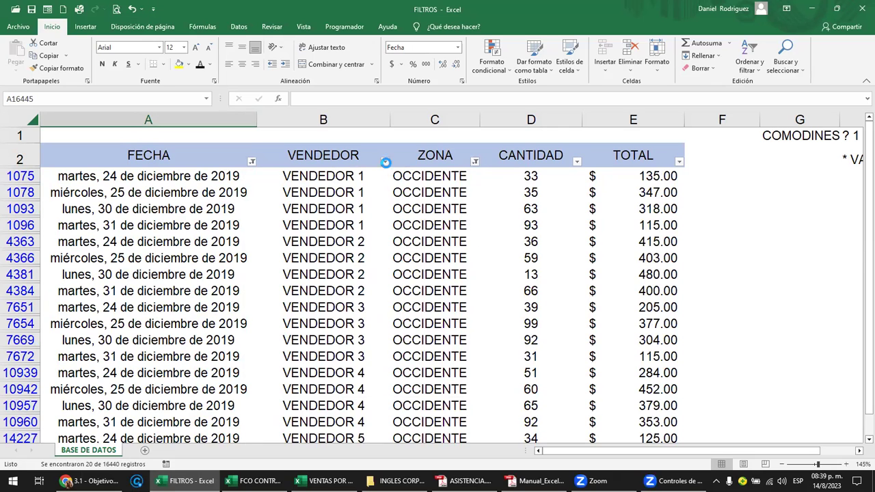
Filter the VENDEDOR column to VENDEDOR 1 only
click(385, 162)
click(276, 282)
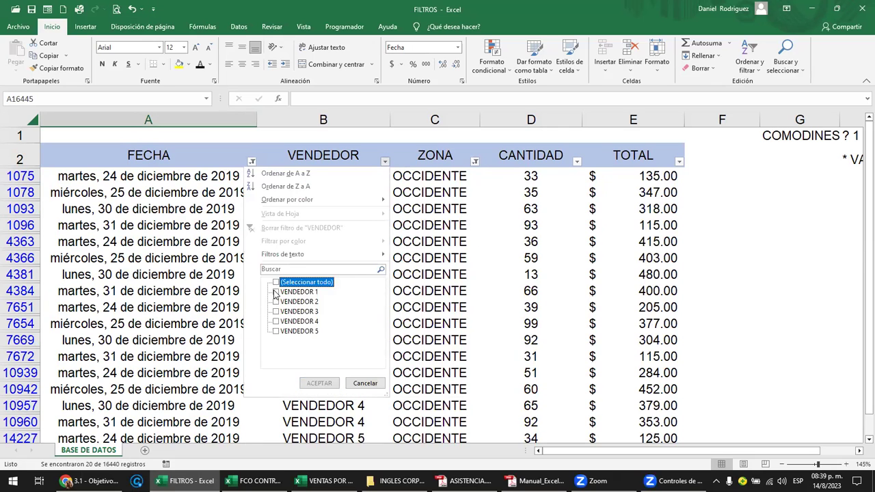
click(275, 292)
click(320, 383)
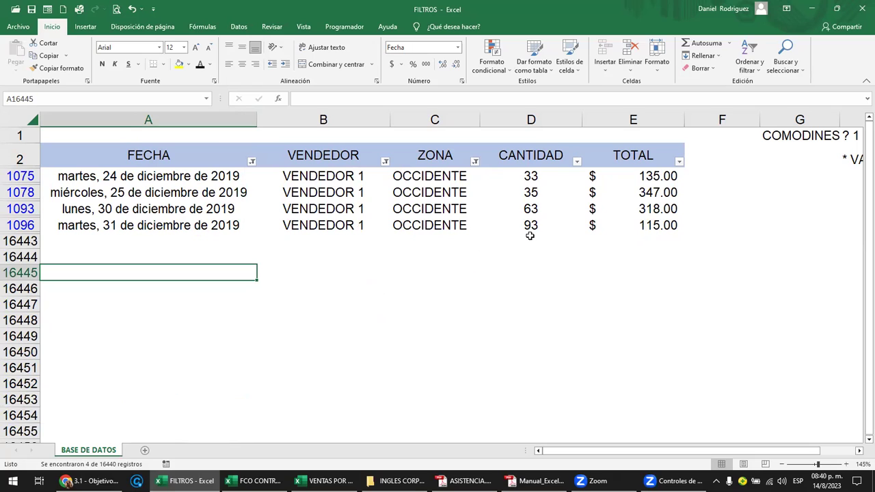
Reset the ZONA filter to show all zones
click(475, 162)
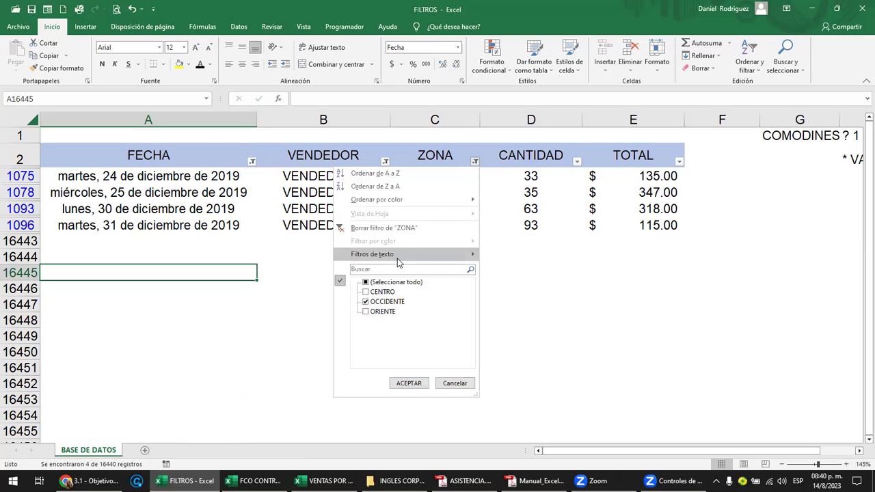
click(366, 282)
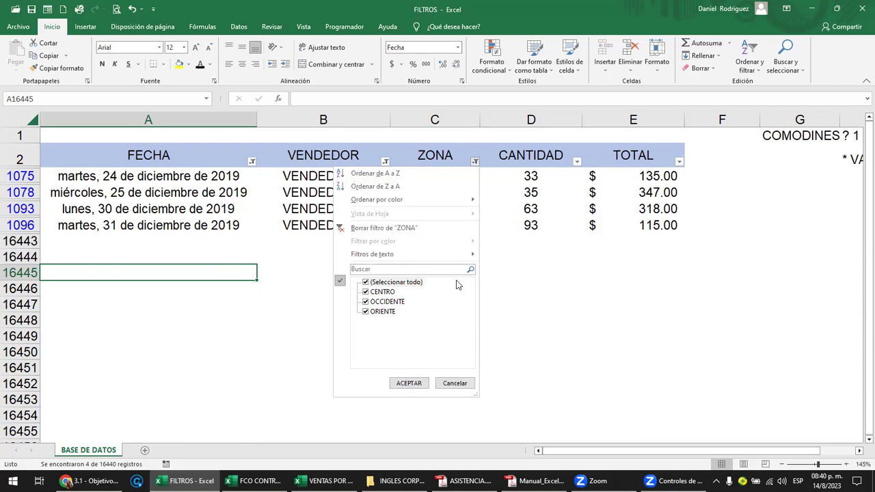
click(409, 383)
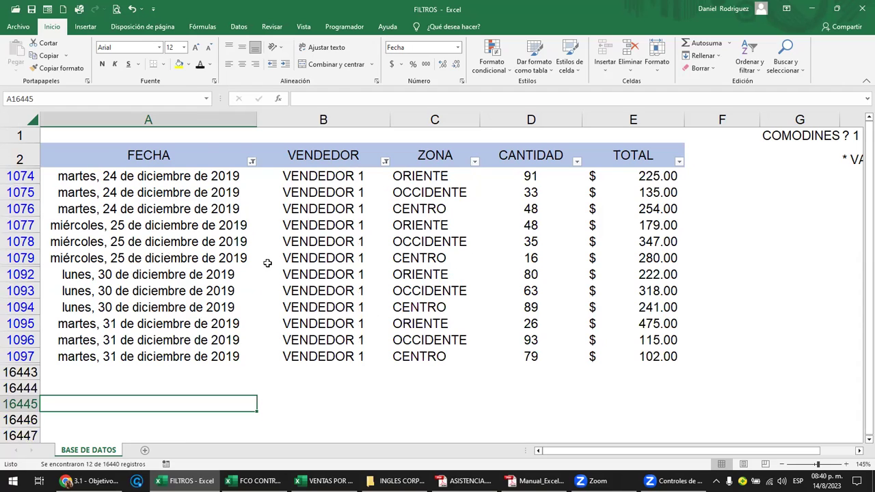
click(329, 119)
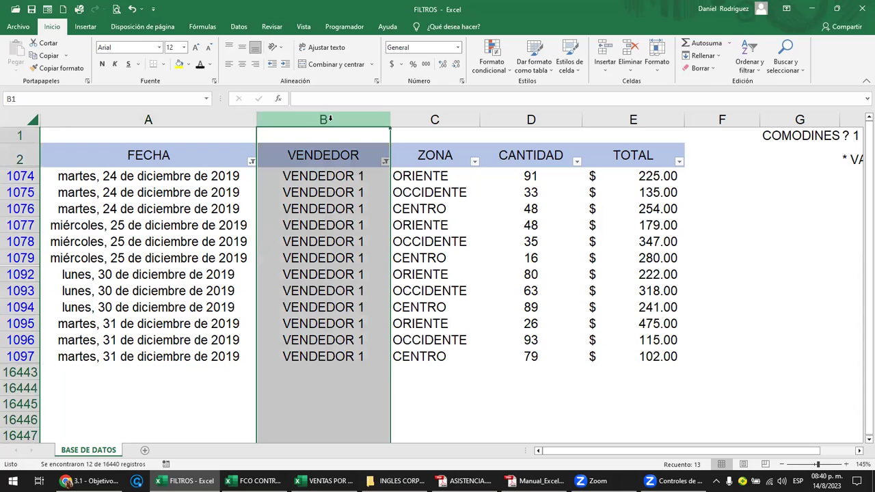
ctrl+click(173, 122)
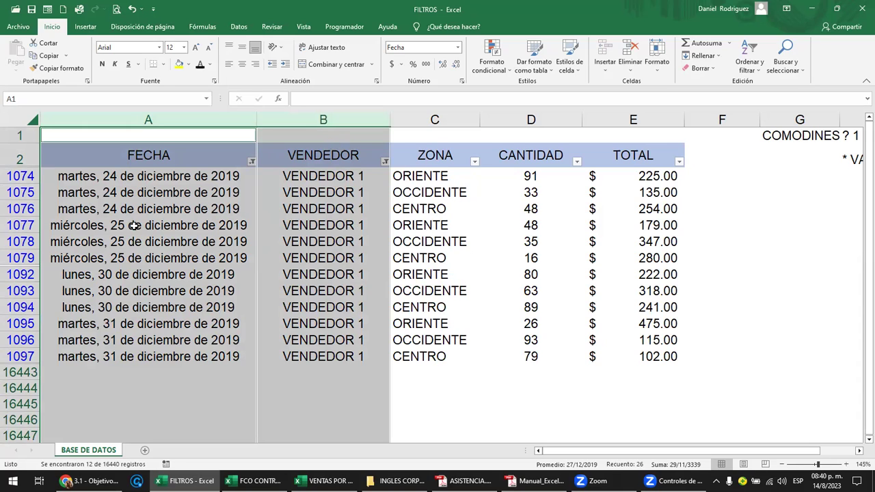
click(562, 288)
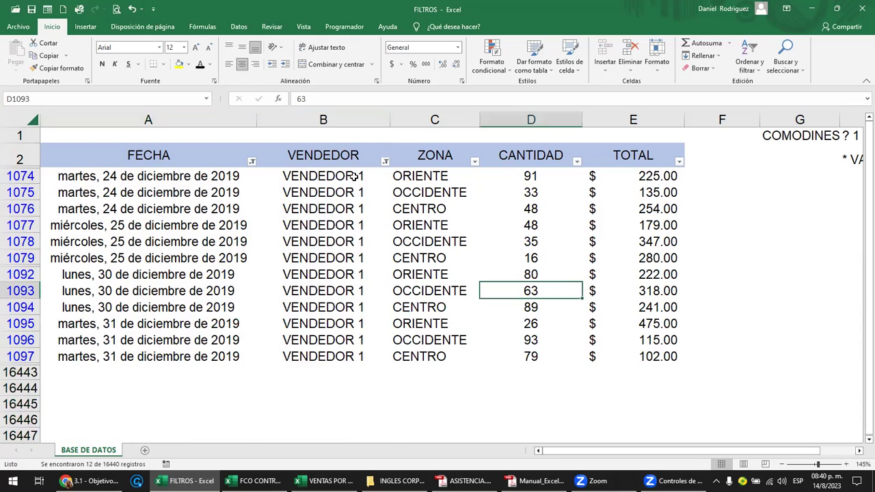
Reset the VENDEDOR filter to show every vendor
click(385, 162)
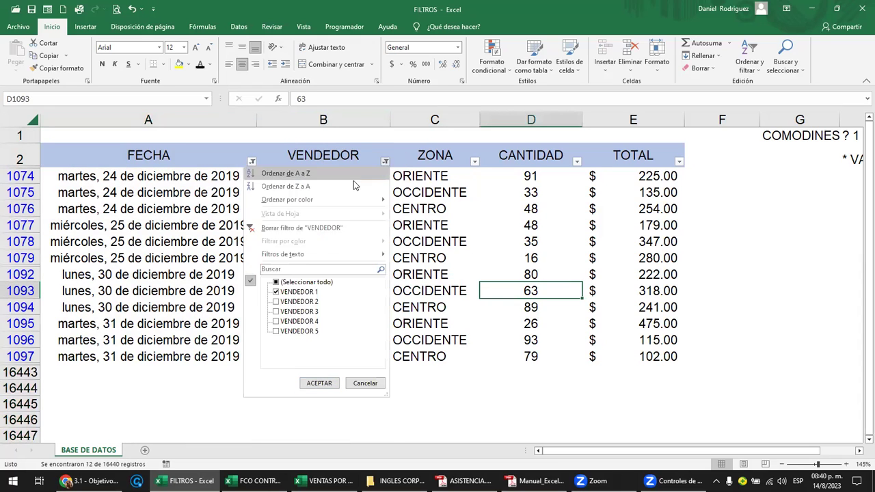
click(276, 282)
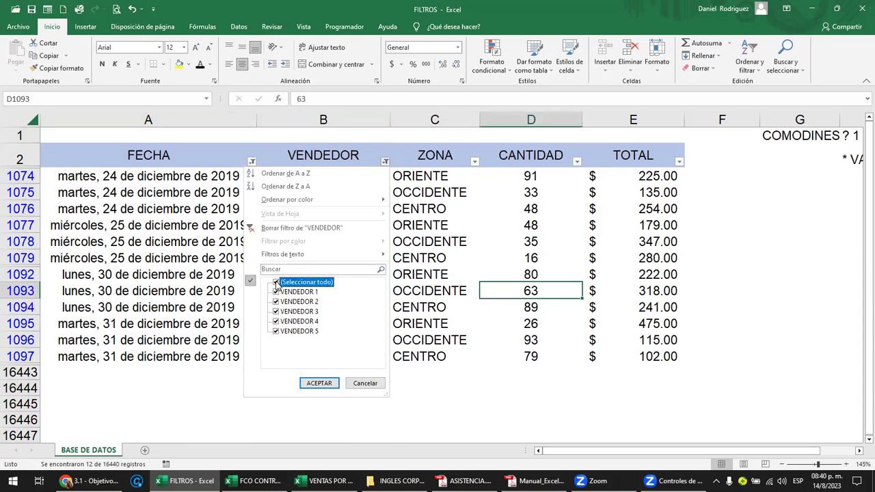
click(320, 383)
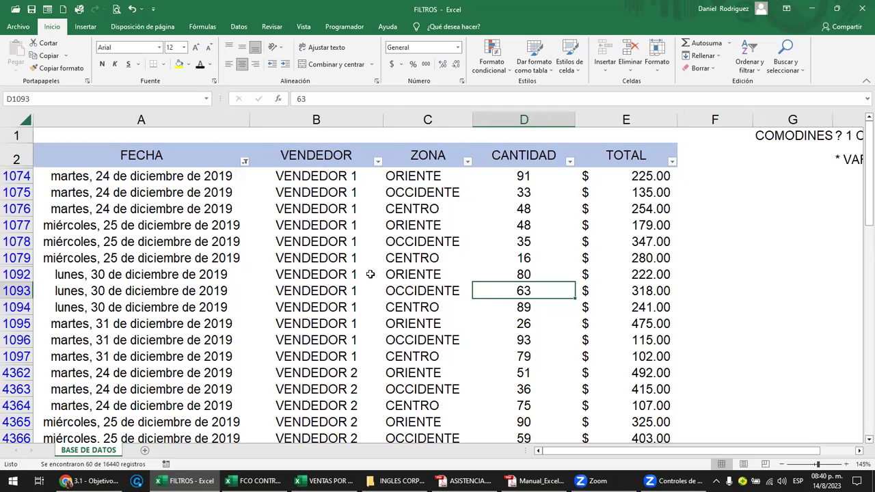
click(217, 158)
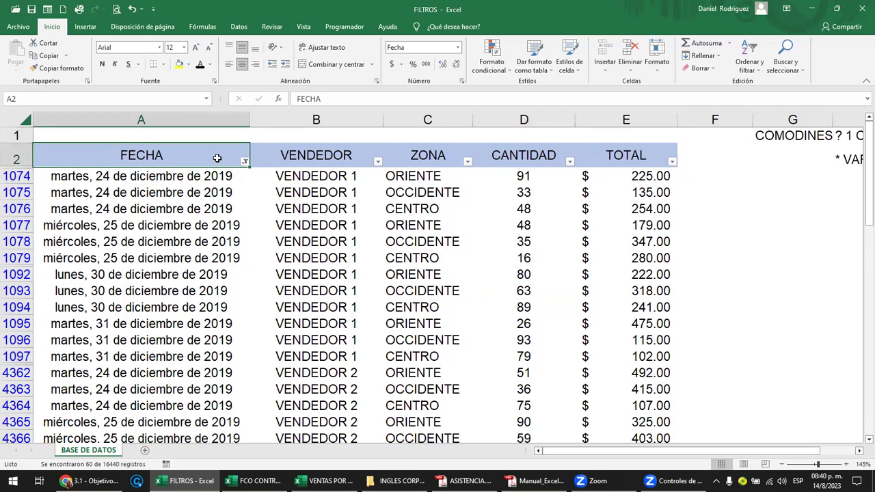
mouse_move(245, 161)
Toggle AutoFilter off and back on with Ctrl+Shift+L and switch to the Datos tools
key(ctrl+shift+l)
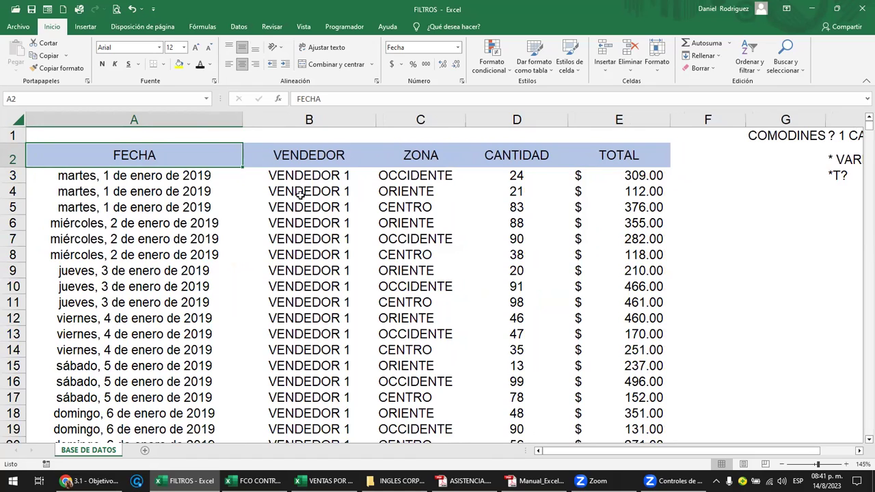
key(ctrl+shift+l)
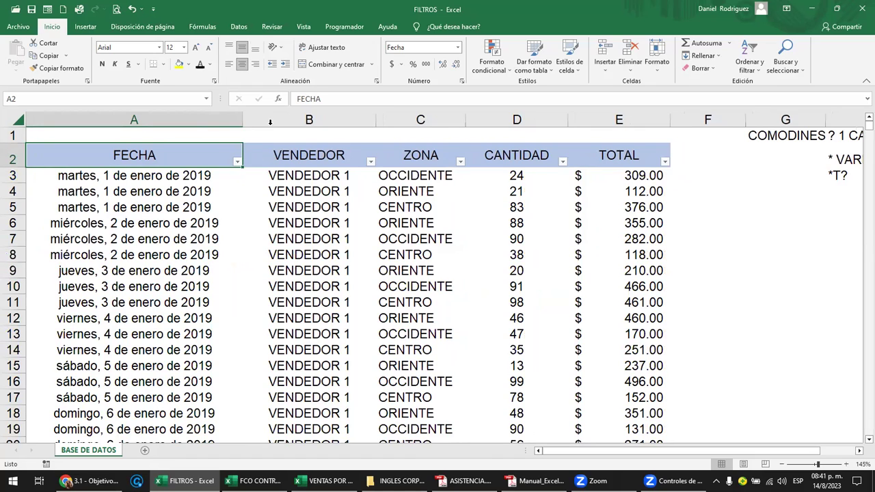
click(239, 27)
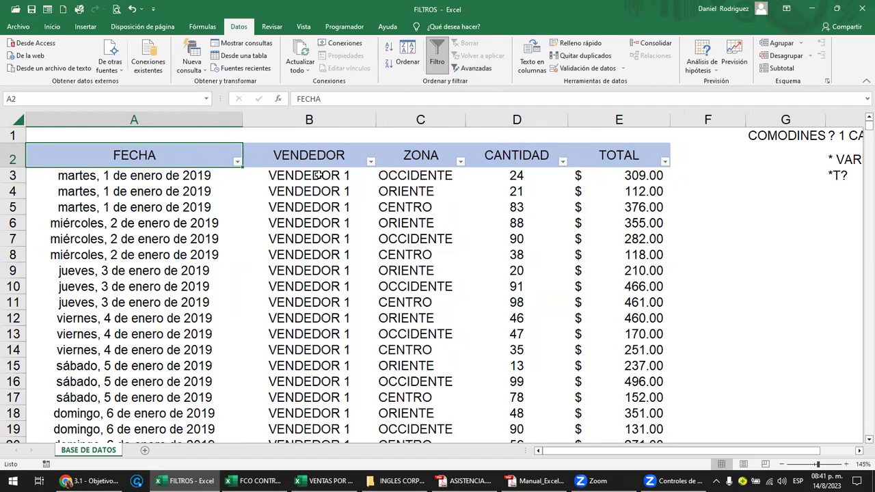
Filter ZONA to OCCIDENTE only, then restore all zones
click(461, 163)
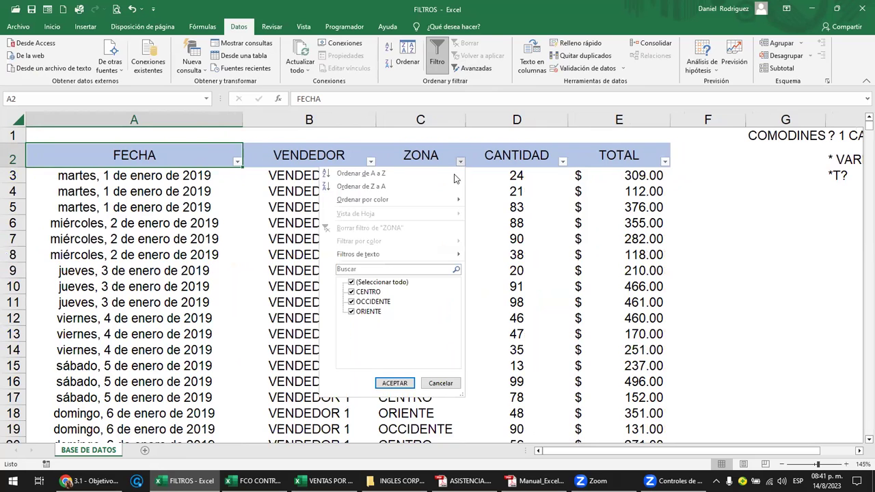
click(375, 283)
click(375, 306)
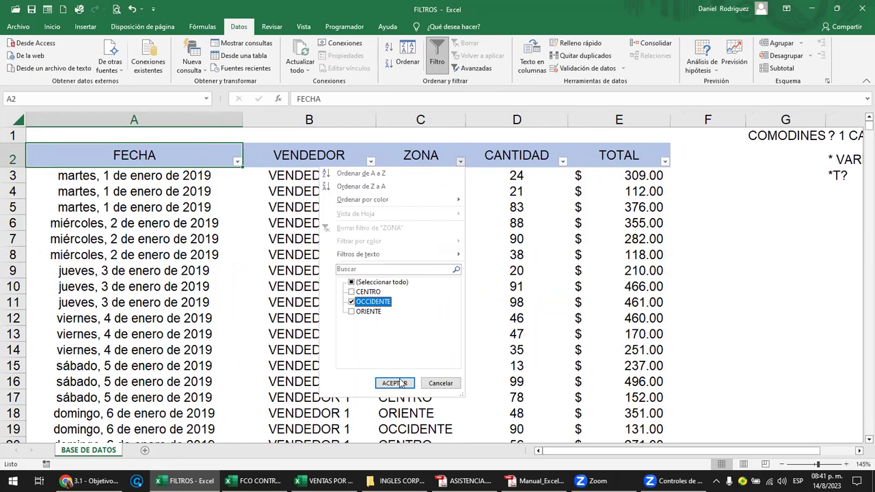
click(402, 383)
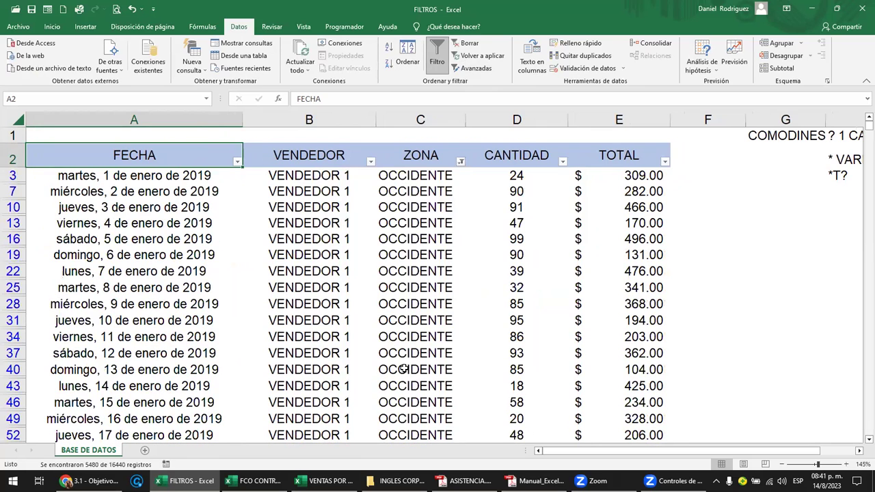
click(319, 152)
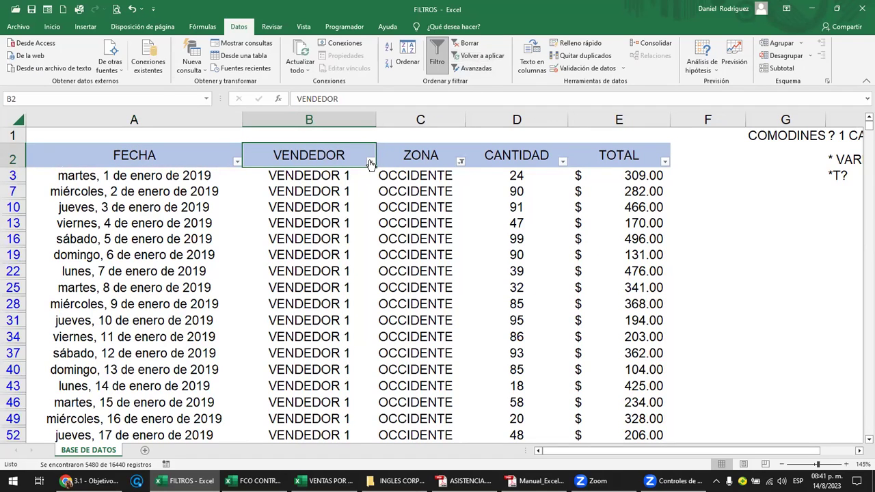
click(461, 162)
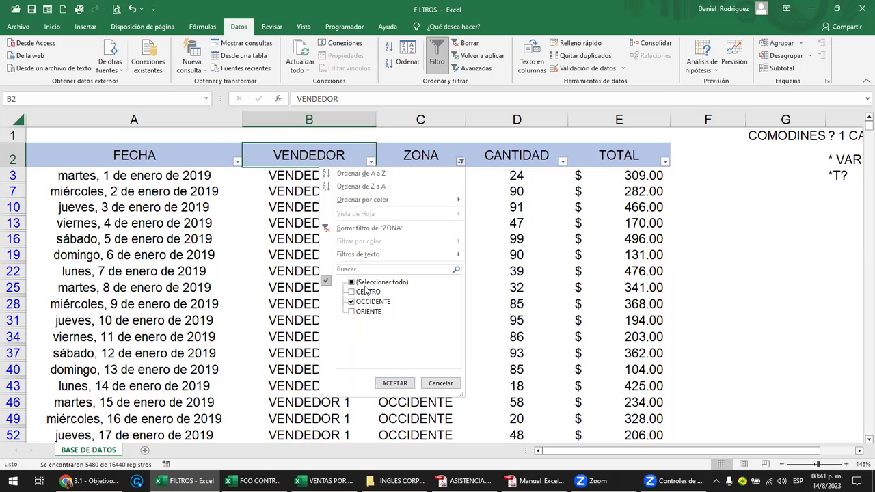
click(351, 283)
click(394, 383)
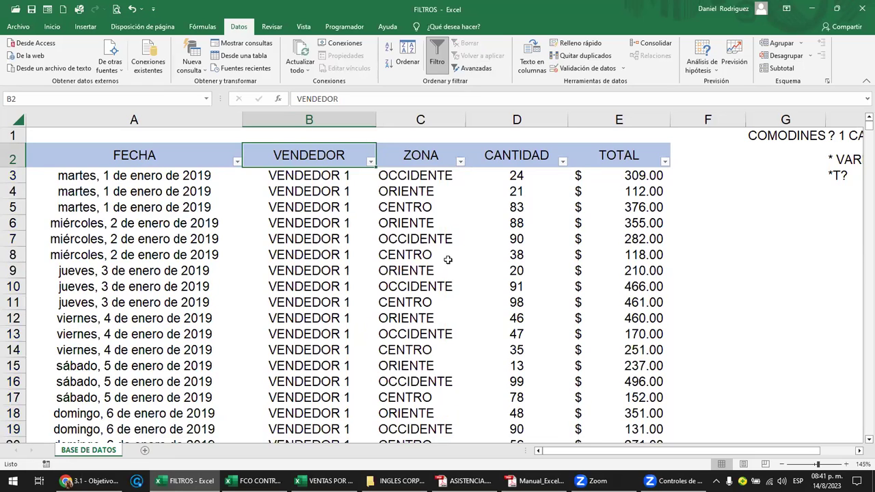
Filter ZONA to CENTRO only, then clear the filters with Borrar
click(429, 157)
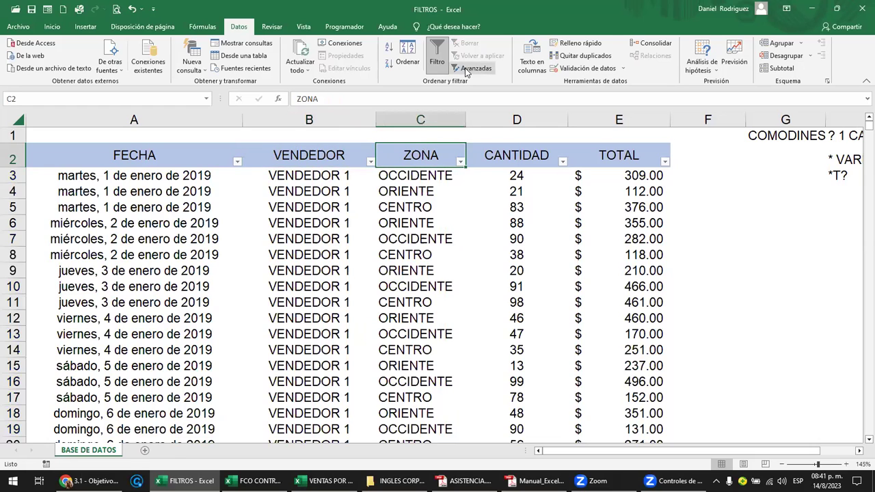
click(461, 162)
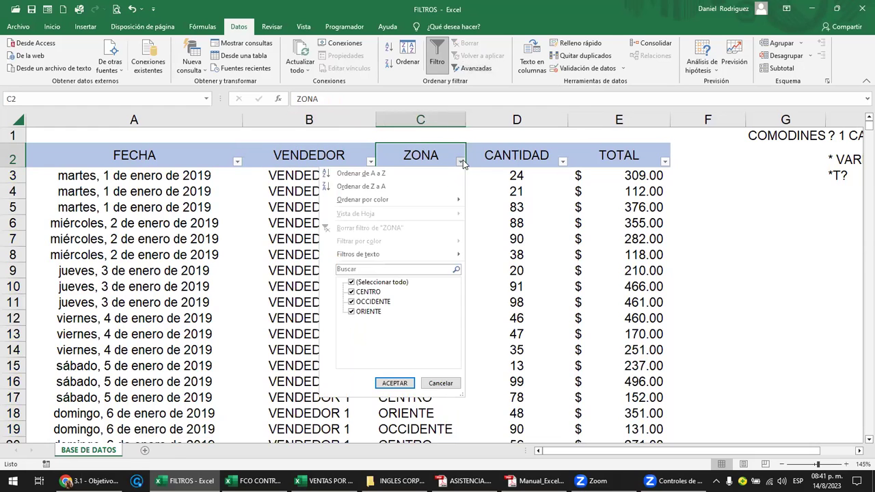
click(351, 282)
click(352, 292)
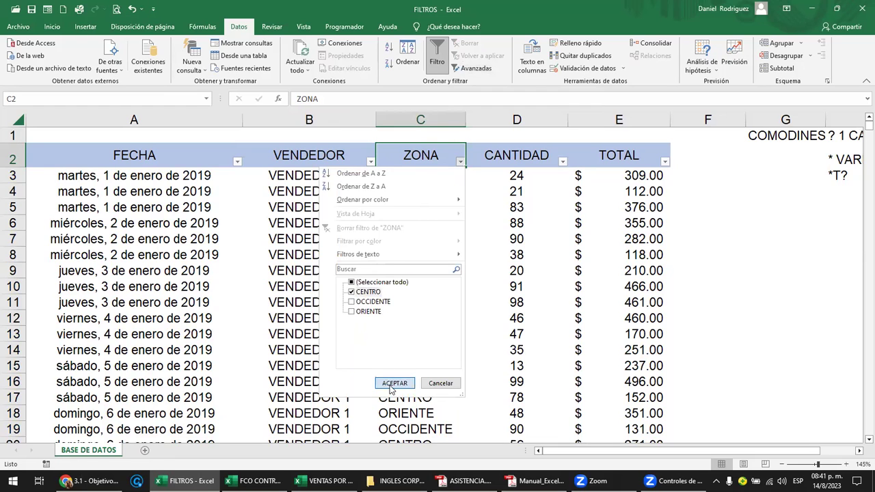
click(395, 383)
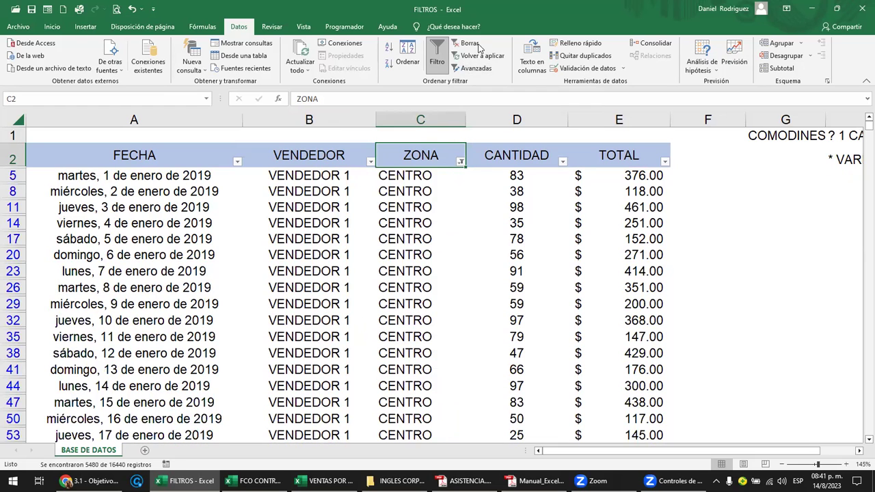
click(470, 44)
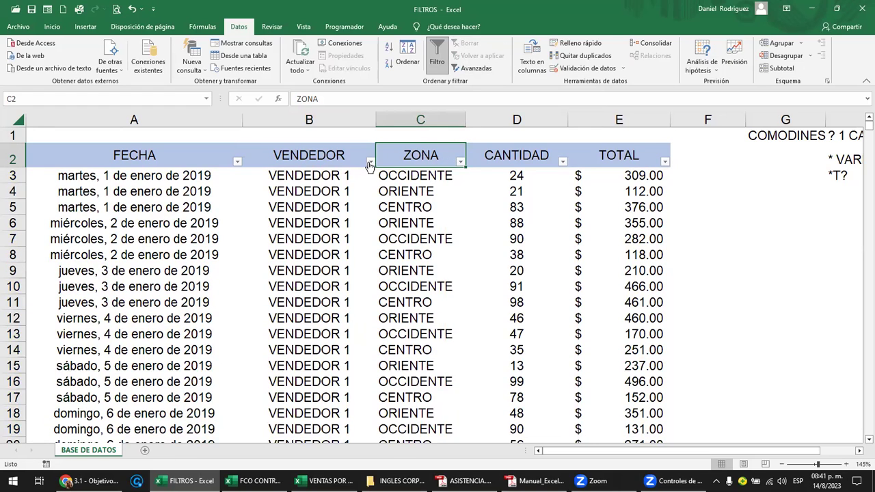
Turn AutoFilter off and clear the wildcard notes in columns G to I
key(ctrl+shift+l)
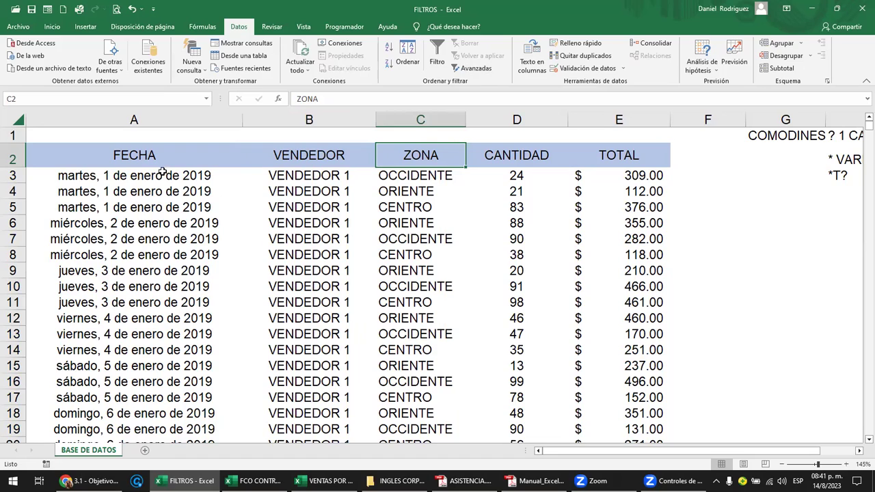
click(99, 155)
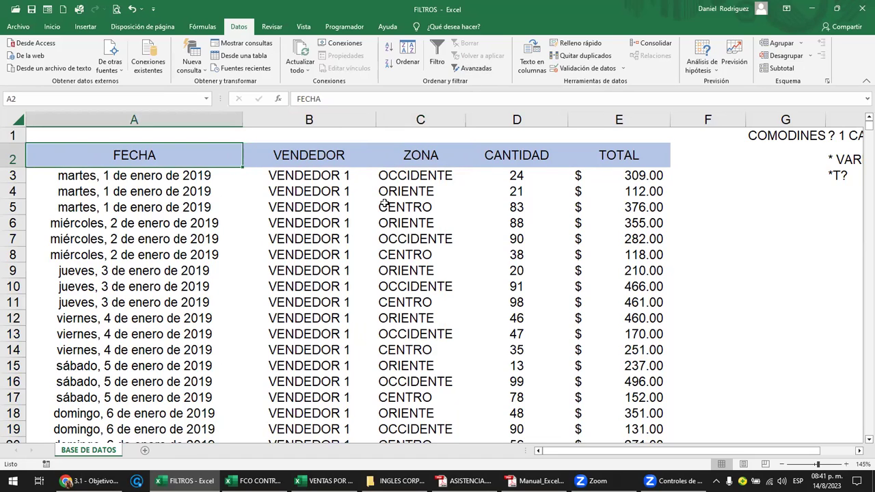
click(748, 136)
scroll(731, 140, right, 1)
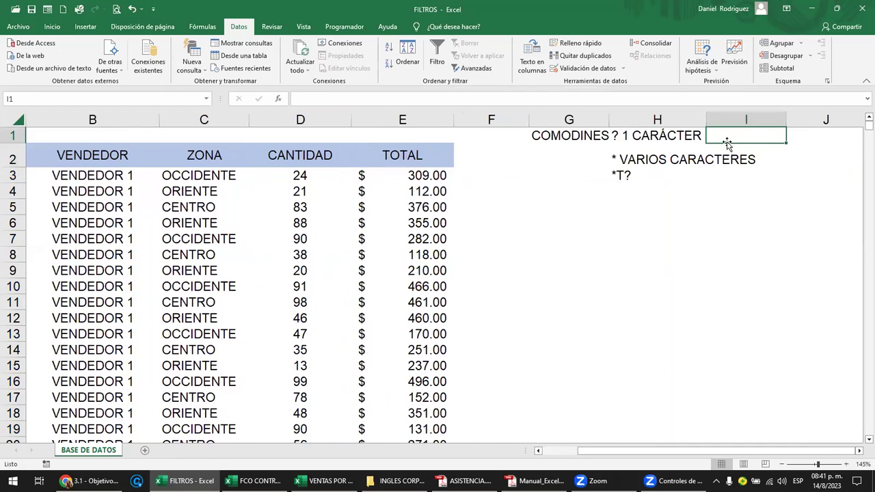
drag(575, 120, 741, 121)
key(Delete)
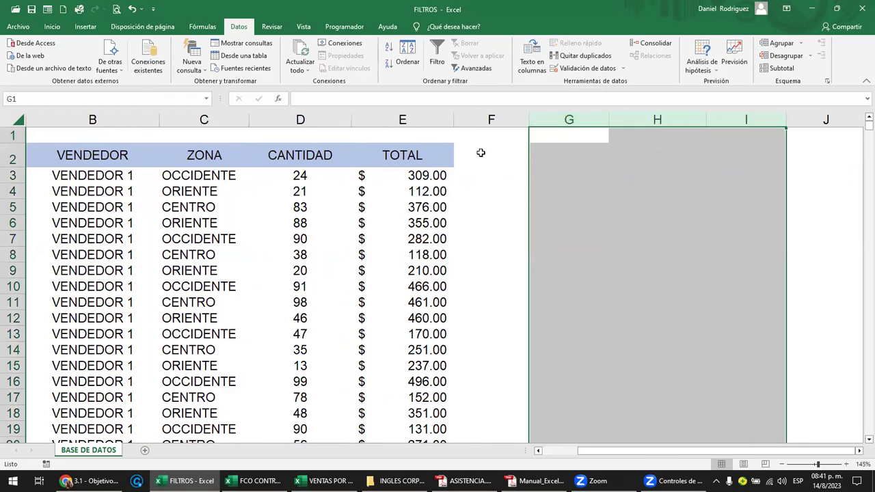
Copy the TOTAL column E into column G, then return to the FECHA header
click(405, 118)
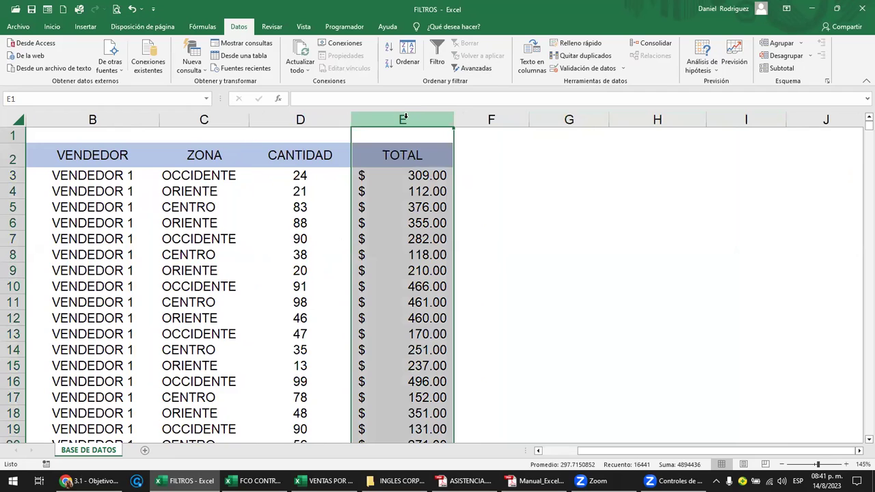
key(ctrl+c)
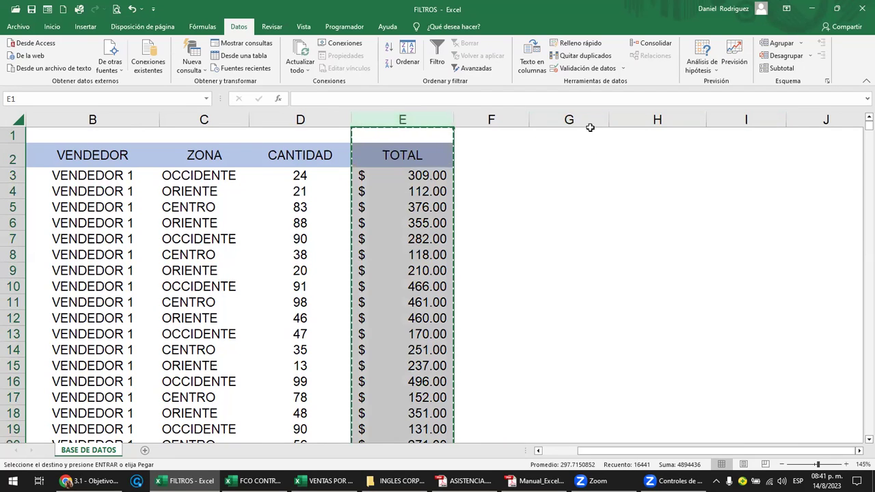
click(586, 121)
key(ctrl+v)
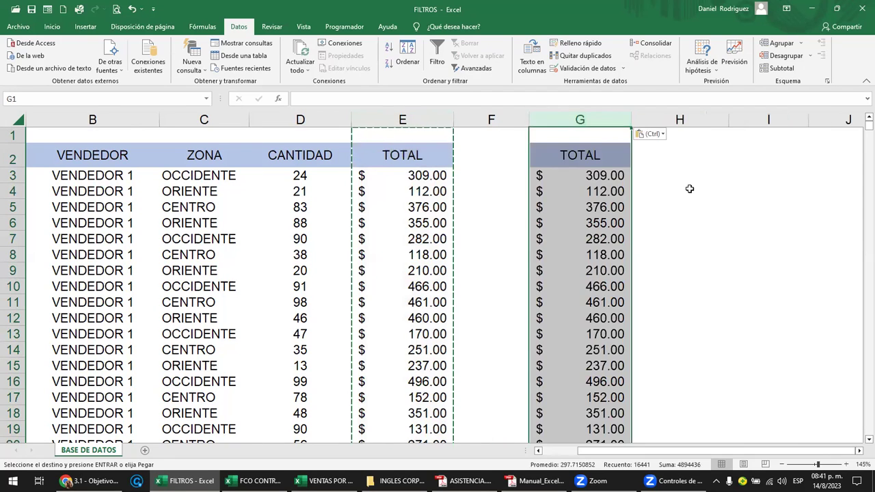
click(689, 189)
key(Escape)
click(478, 147)
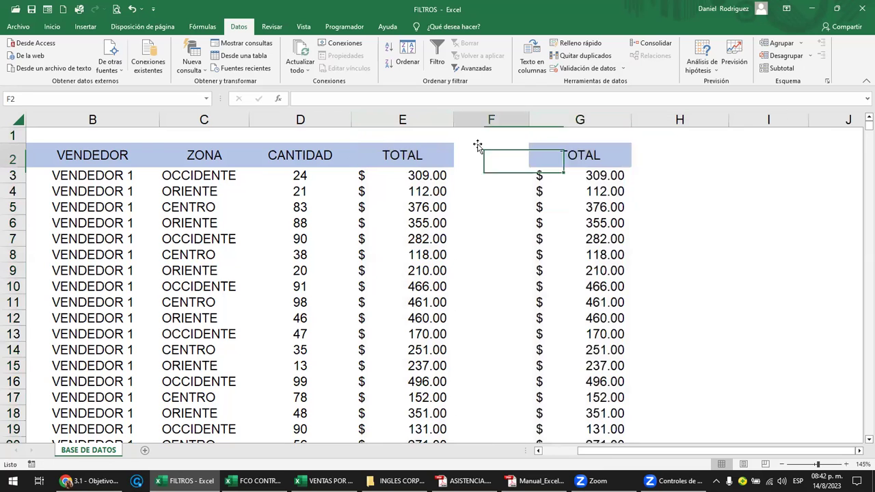
key(Left)
key(Home)
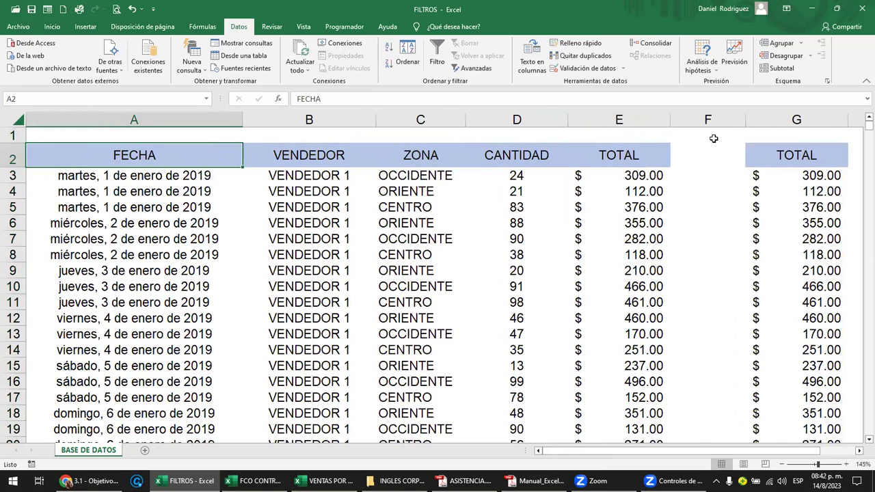
click(620, 153)
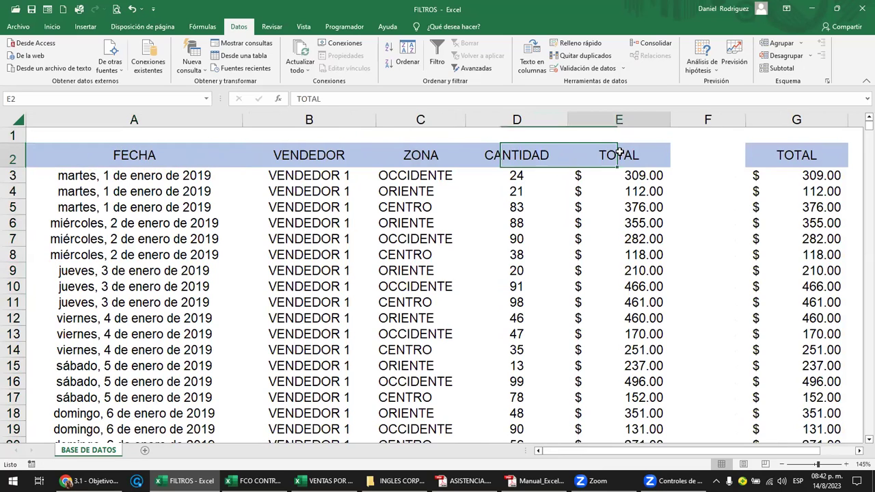
key(ctrl+shift+l)
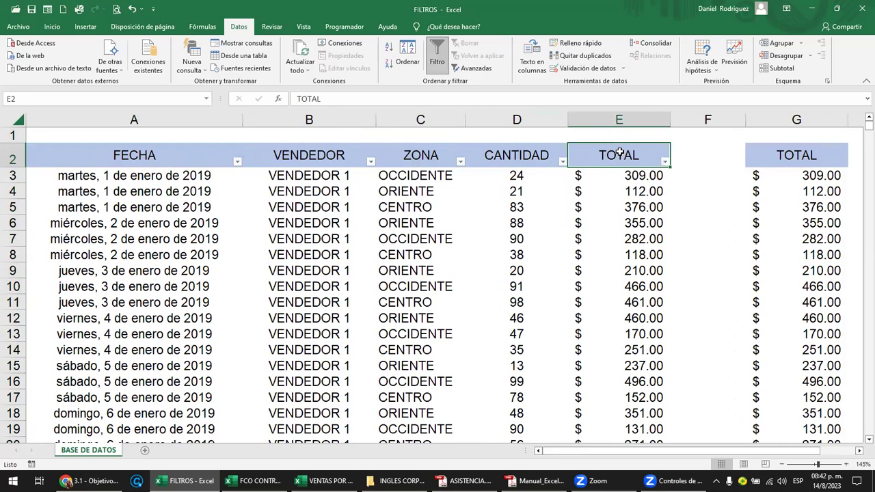
drag(630, 130, 130, 132)
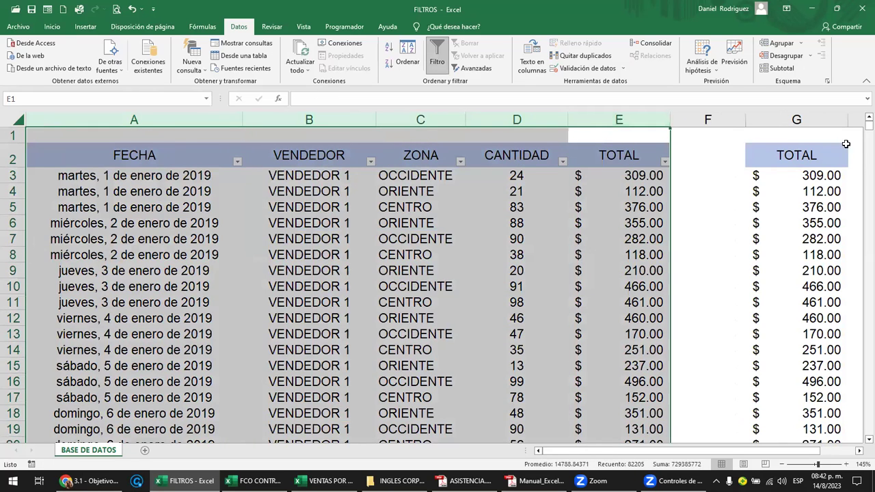
click(812, 151)
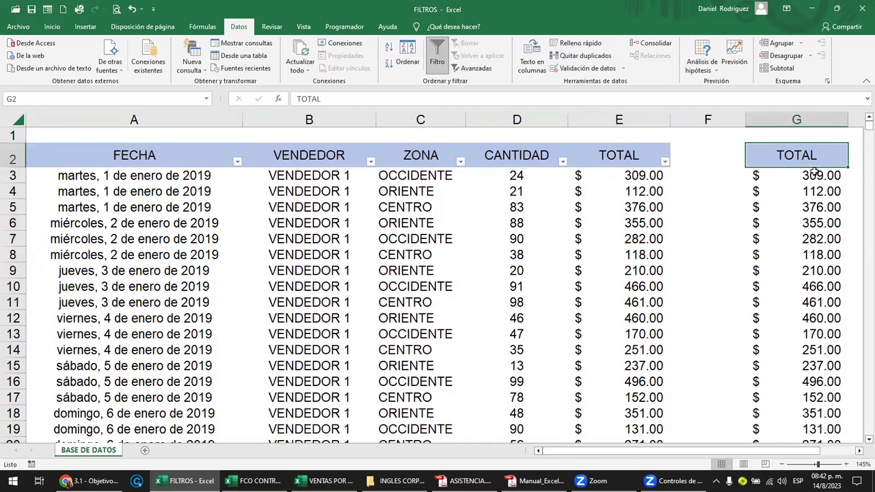
key(Right)
key(Right)
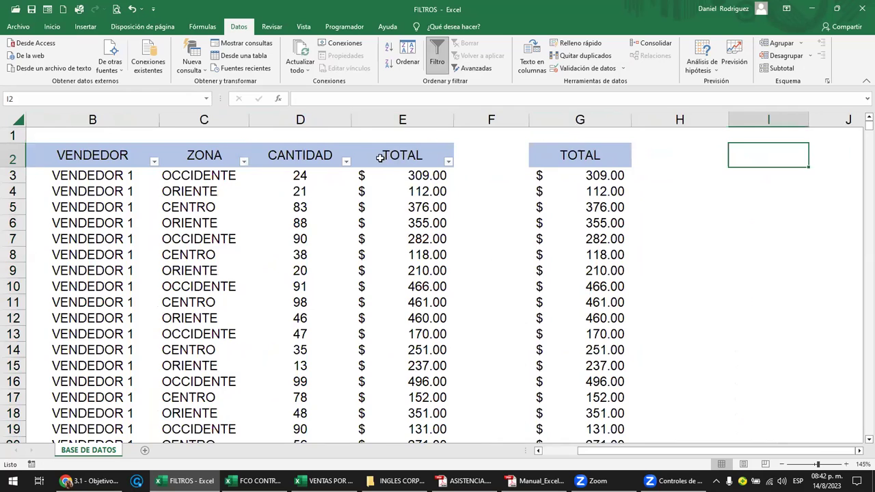
click(470, 117)
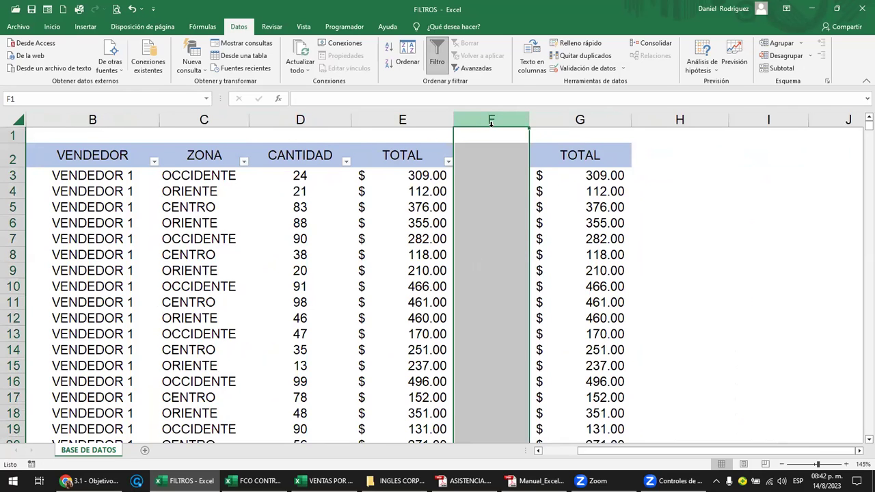
click(559, 155)
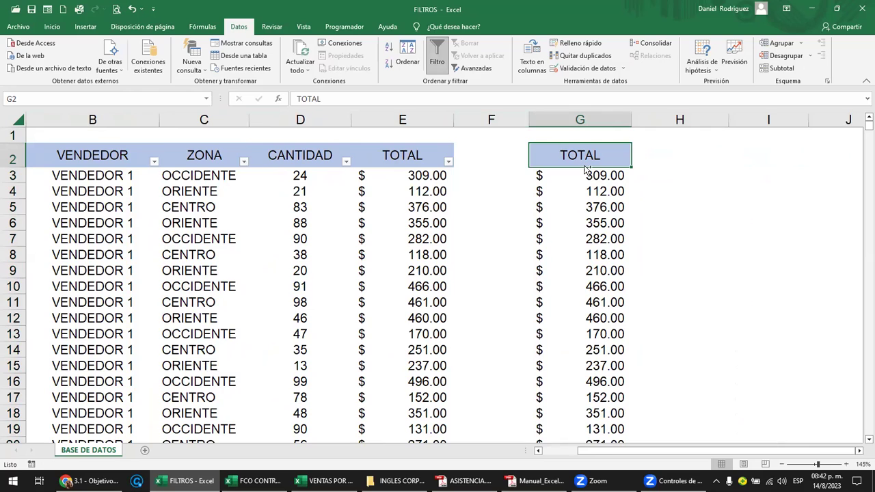
key(ctrl+shift+l)
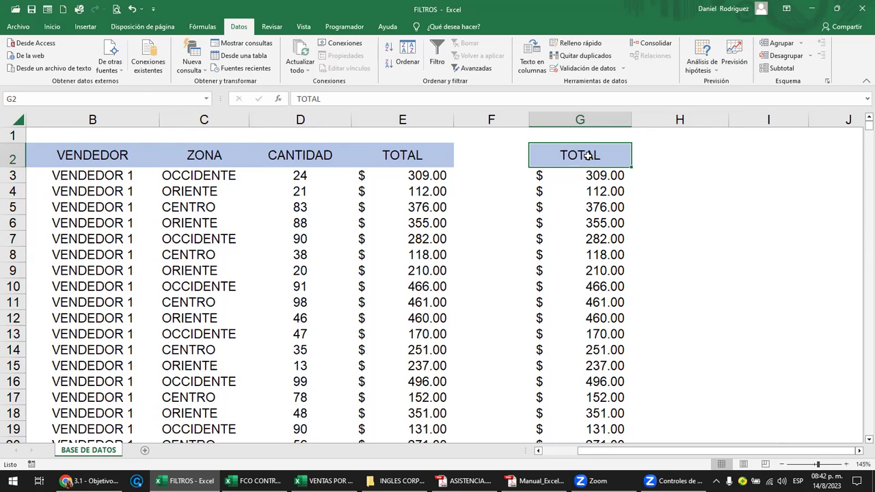
key(ctrl+shift+l)
key(ctrl+shift+l)
key(ctrl+shift+l)
key(ctrl+shift+l)
key(ctrl+shift+l)
key(ctrl+shift+l)
key(ctrl+shift+l)
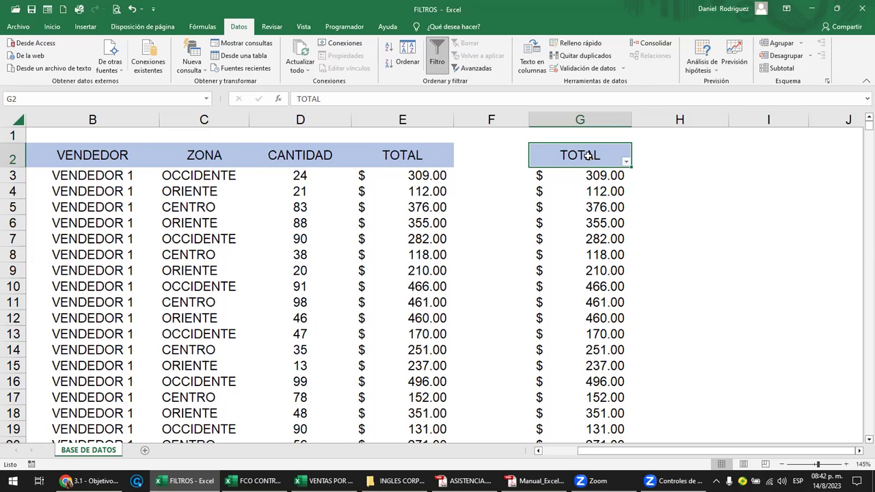
click(422, 156)
click(437, 64)
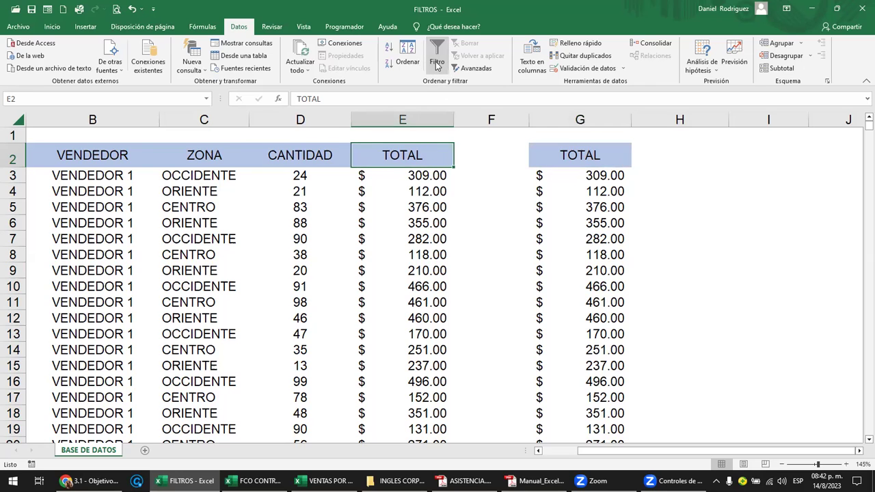
click(580, 156)
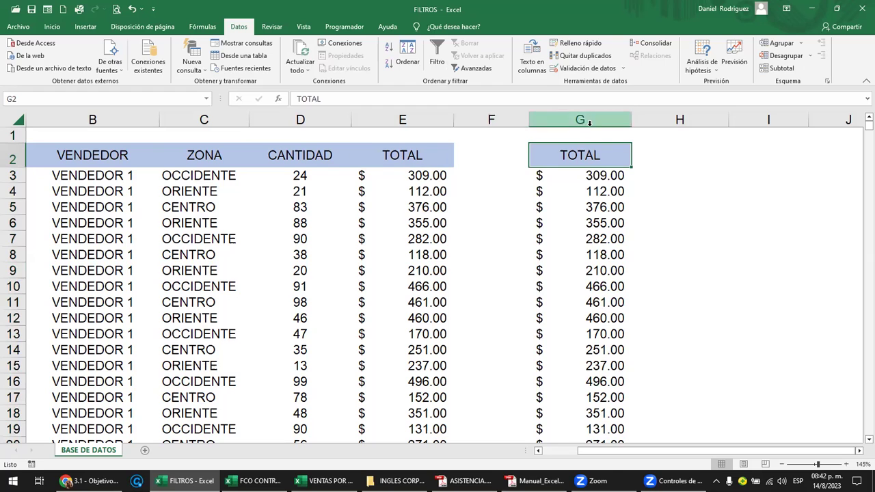
click(589, 121)
Delete the copied TOTAL column G
right_click(590, 123)
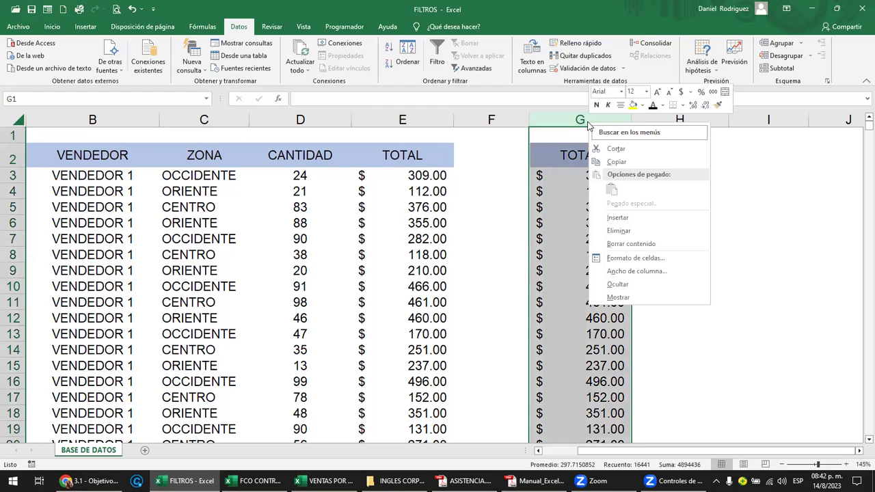
click(650, 231)
click(539, 160)
key(Left)
key(Left)
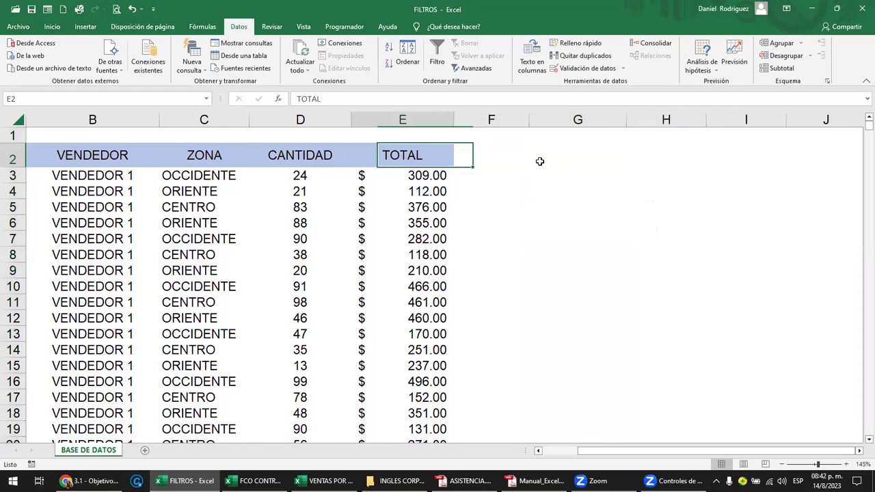
key(Left)
key(Left)
key(Left)
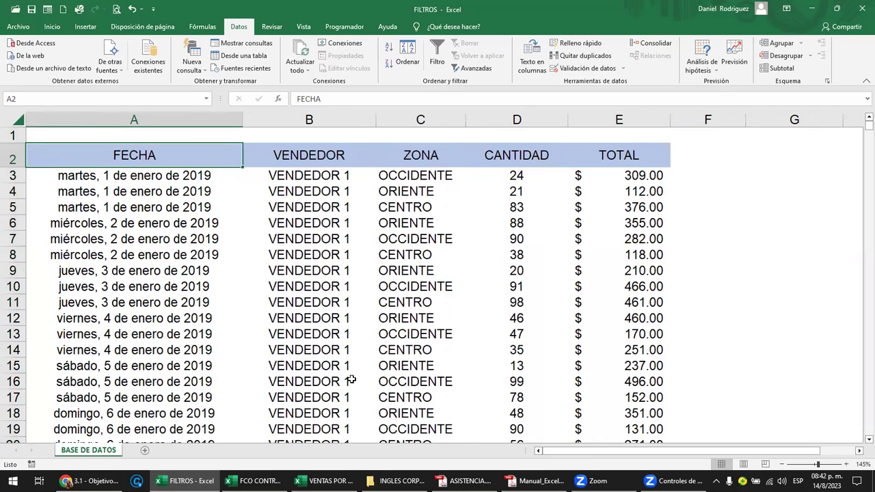
Select the table's columns A to D and header row A2:E2, ending on the ZONA header
click(334, 198)
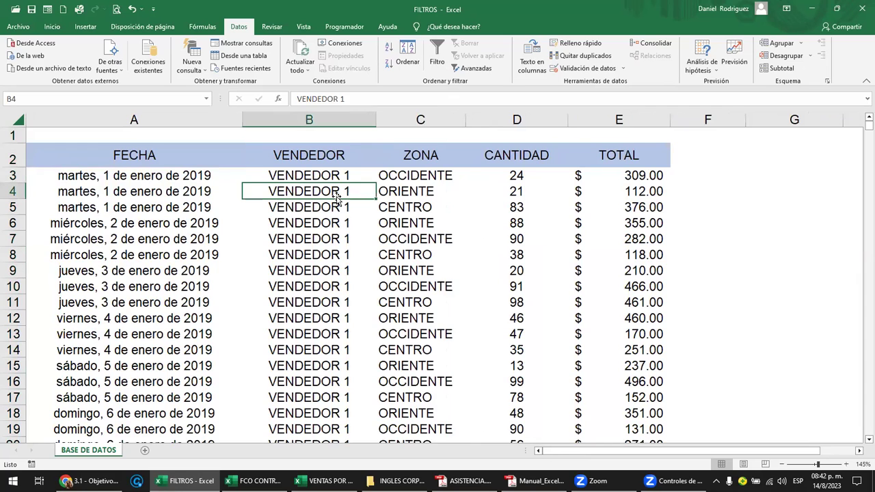
click(111, 118)
click(255, 117)
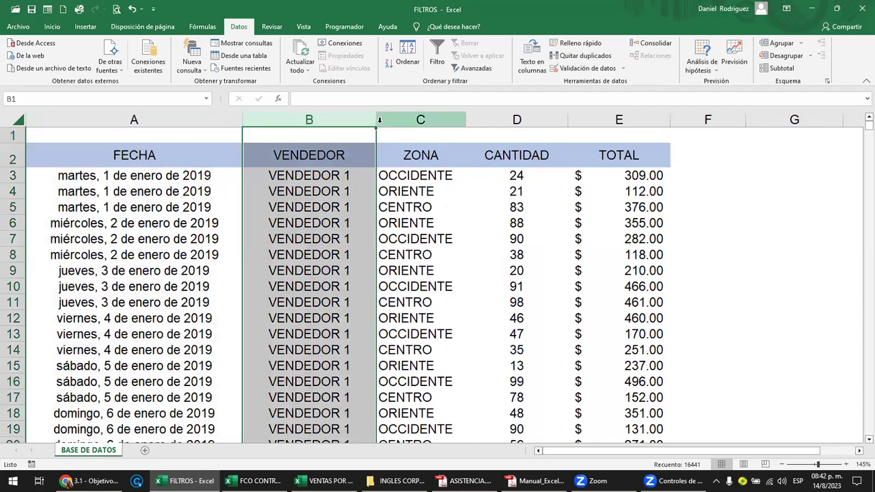
click(158, 156)
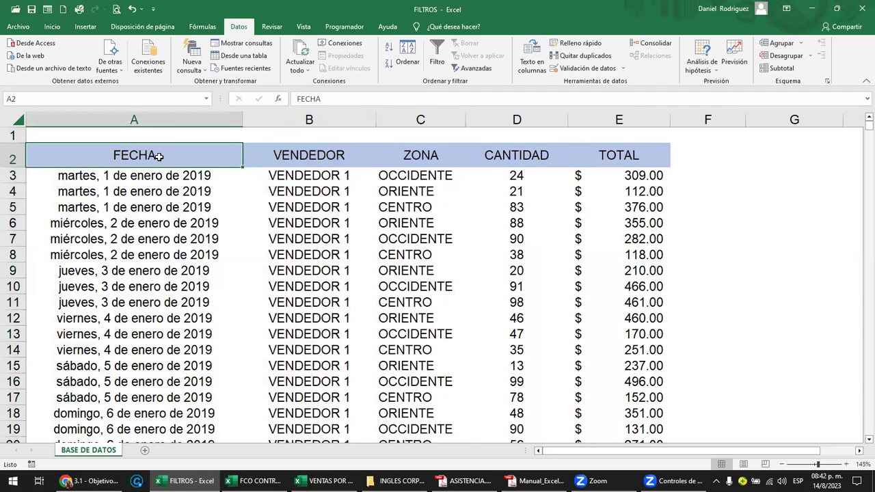
click(128, 120)
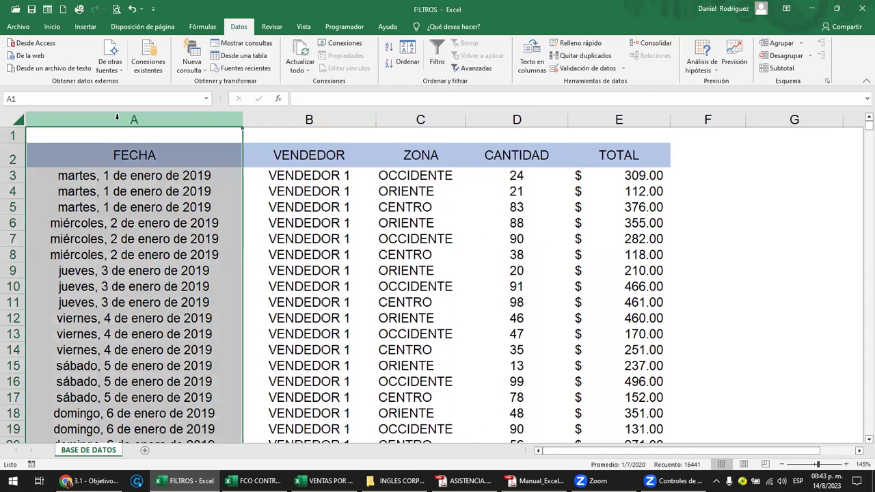
drag(117, 118, 536, 120)
click(599, 156)
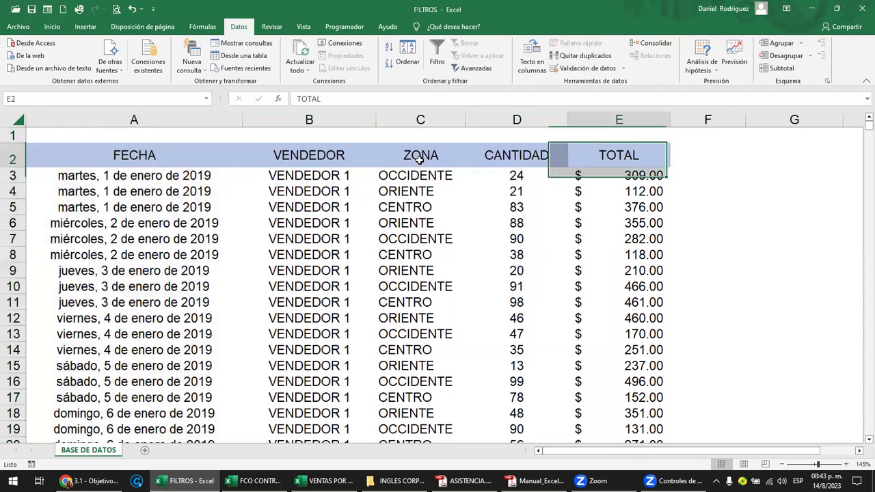
drag(421, 159, 93, 165)
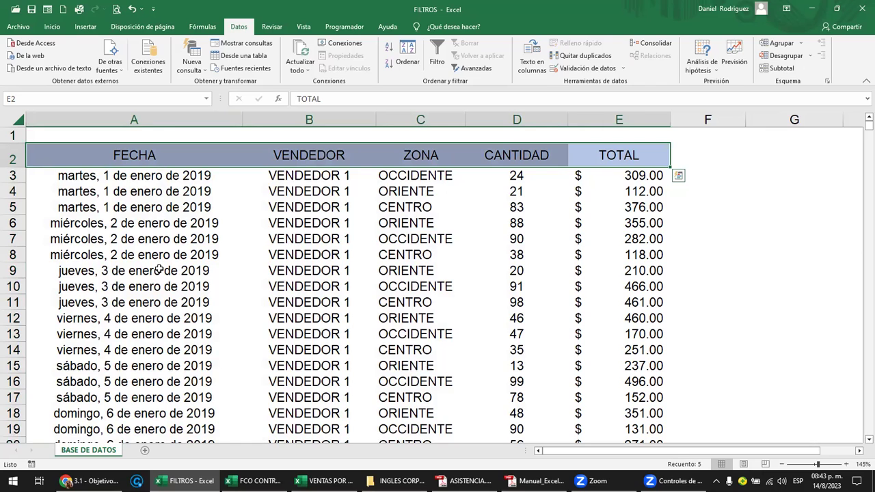
click(114, 114)
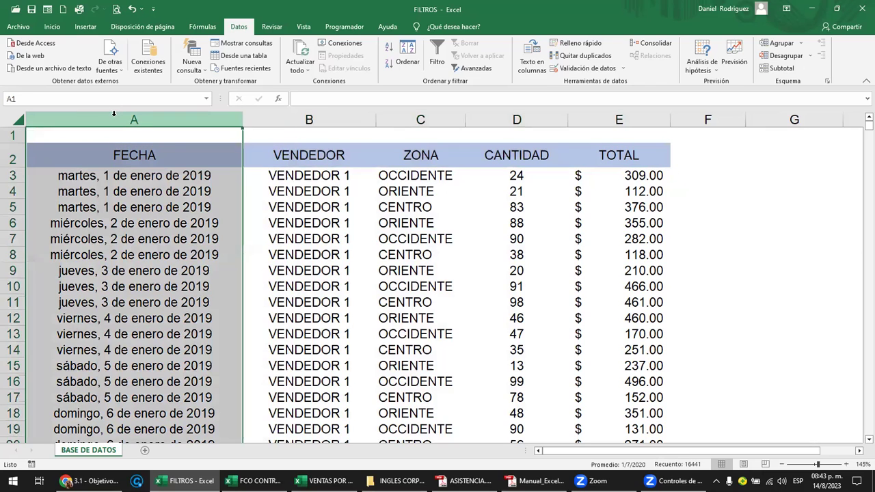
click(400, 159)
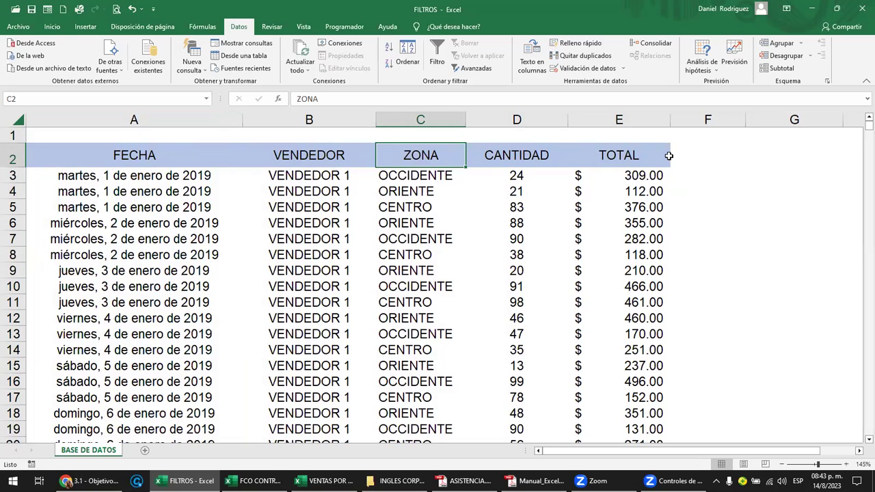
Turn on AutoFilter for the FECHA–TOTAL header row with Ctrl+Shift+L and inspect FECHA's date filters
drag(121, 162, 660, 164)
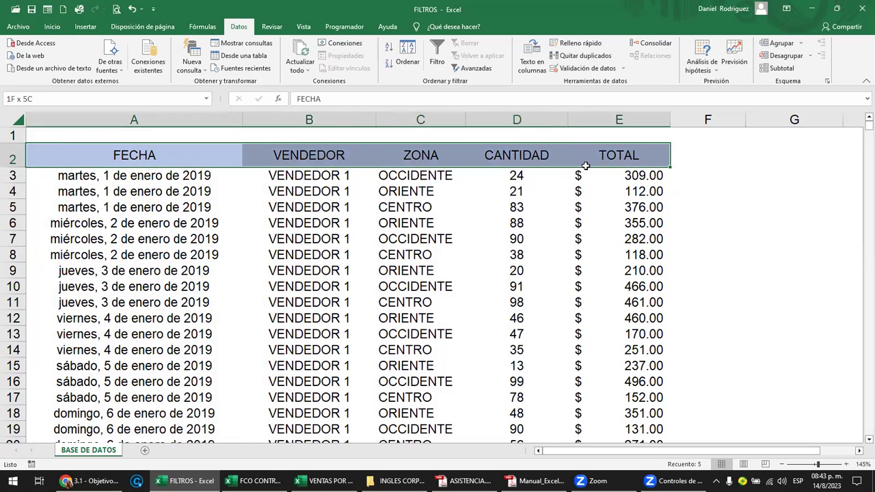
click(139, 177)
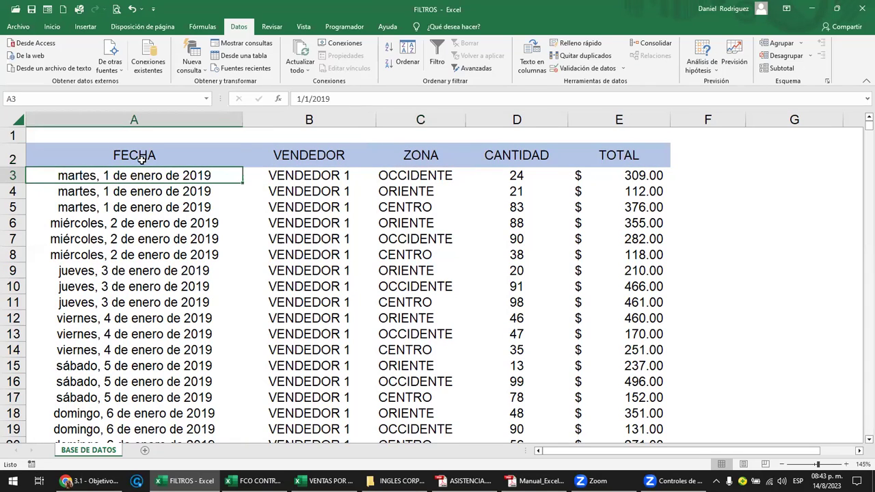
click(137, 155)
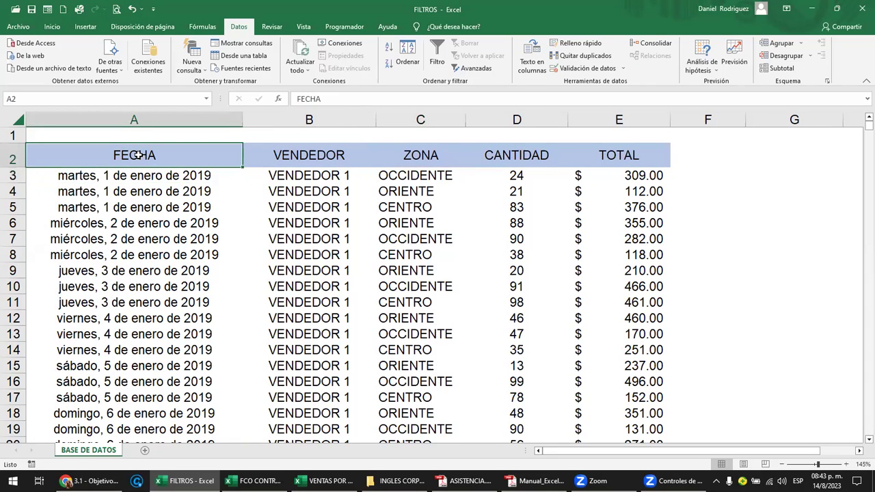
key(ctrl+shift+l)
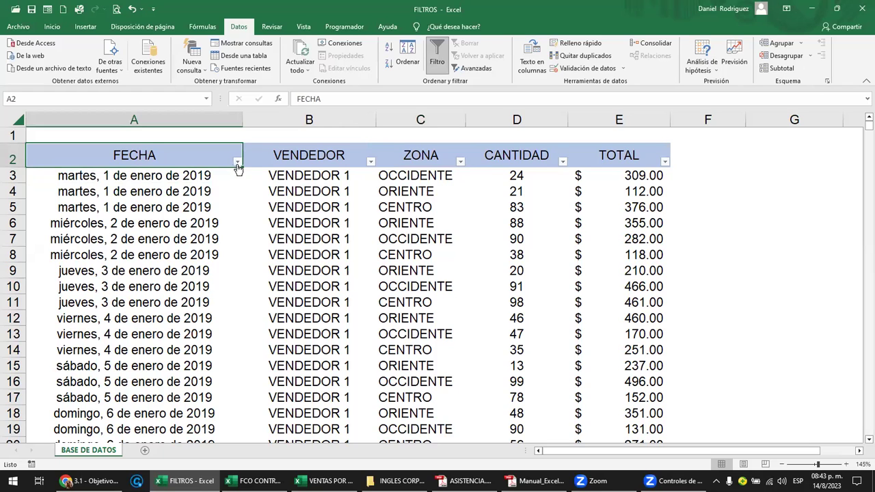
click(238, 160)
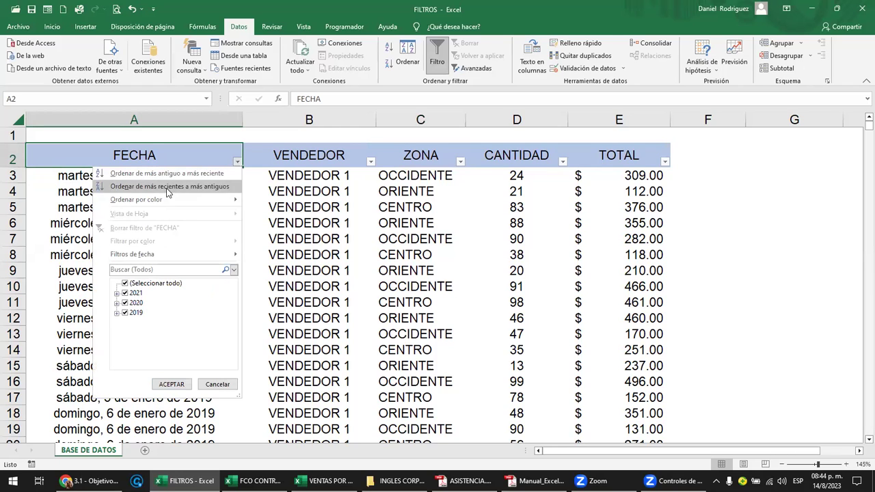
mouse_move(163, 202)
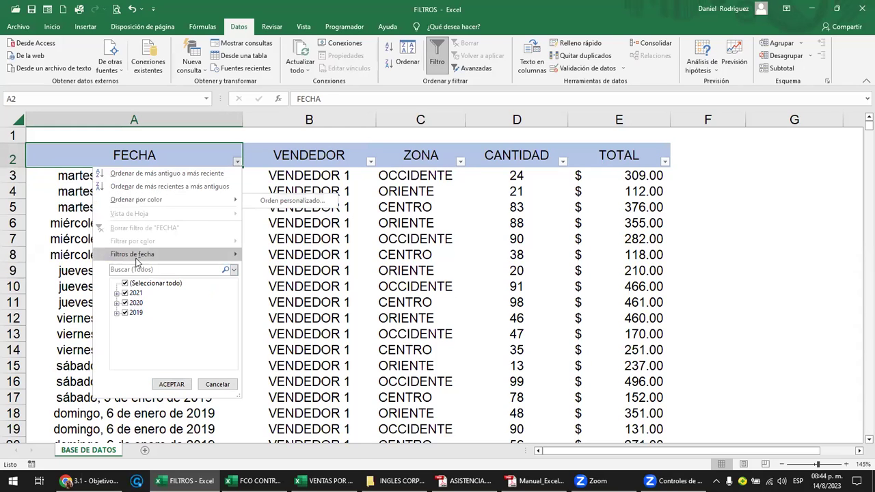
mouse_move(135, 260)
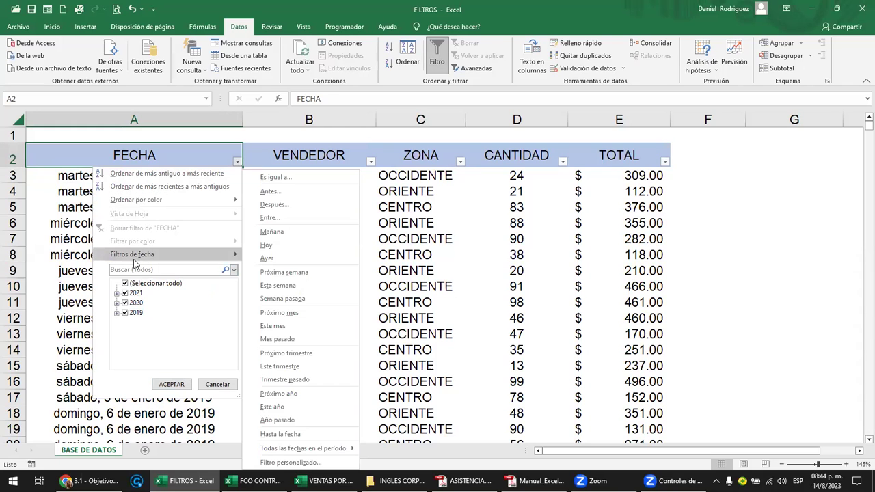
Filter the VENDEDOR column to show only VENDEDOR 1 rows
click(64, 199)
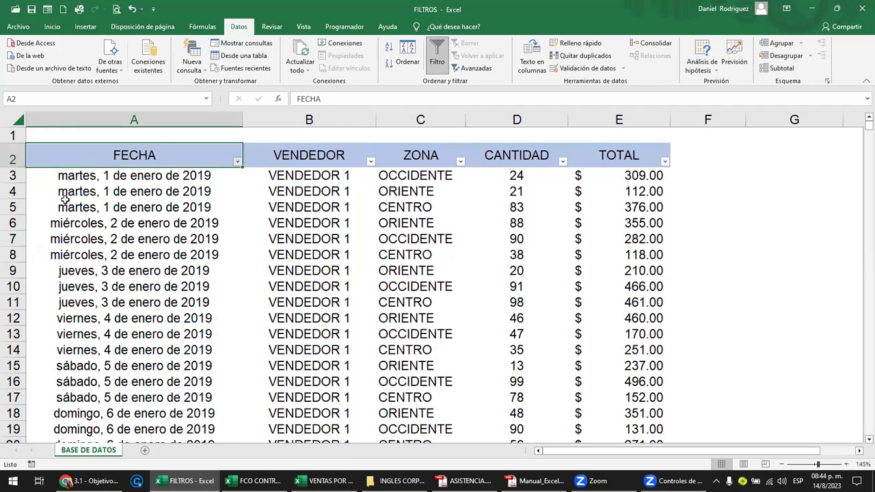
click(64, 198)
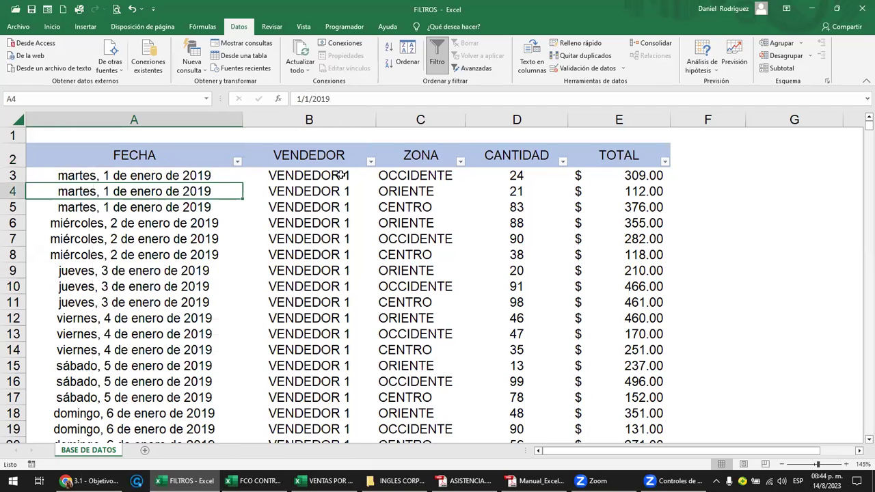
click(371, 162)
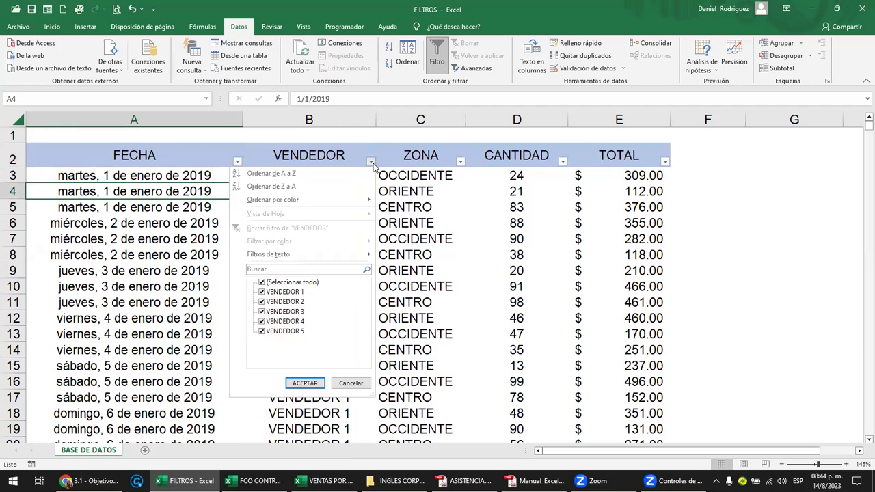
click(287, 282)
click(263, 293)
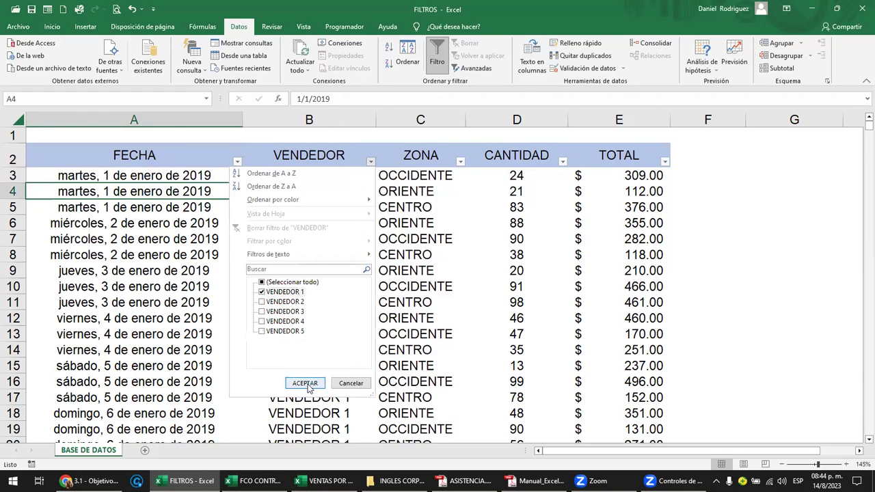
click(307, 383)
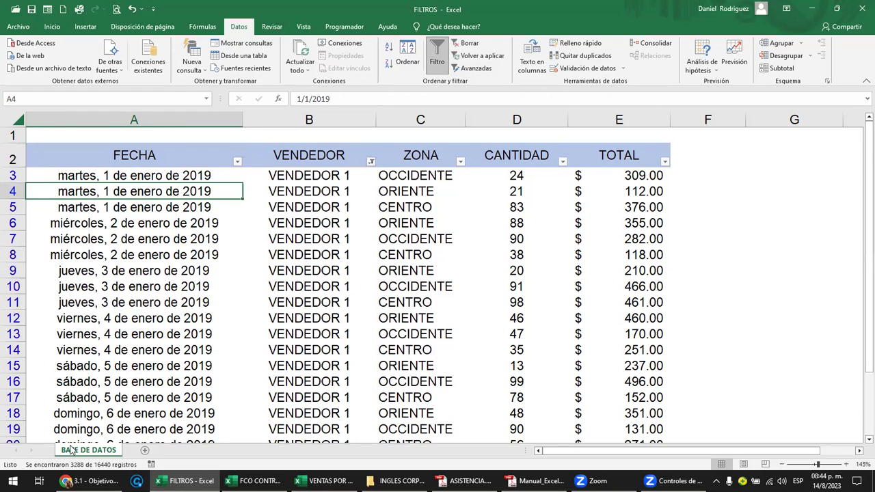
Make all visible VENDEDOR 1 entries in column B red text
click(335, 180)
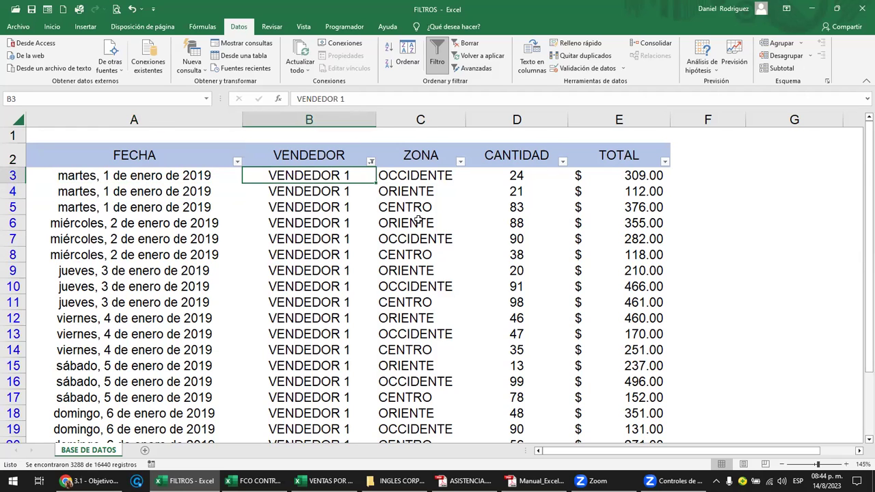
key(ctrl+shift+Down)
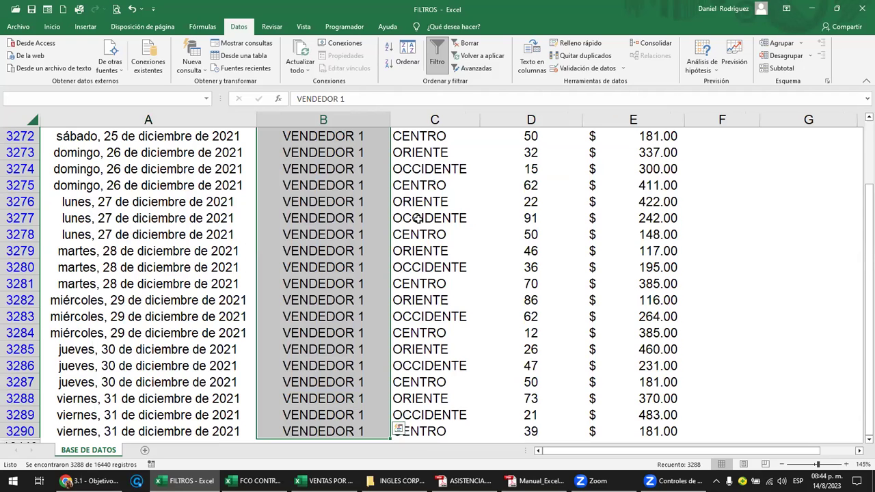
click(51, 31)
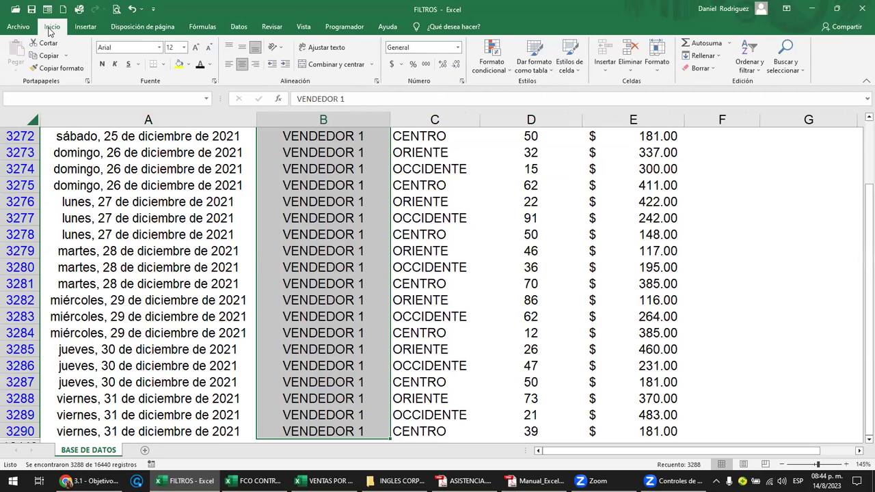
click(210, 64)
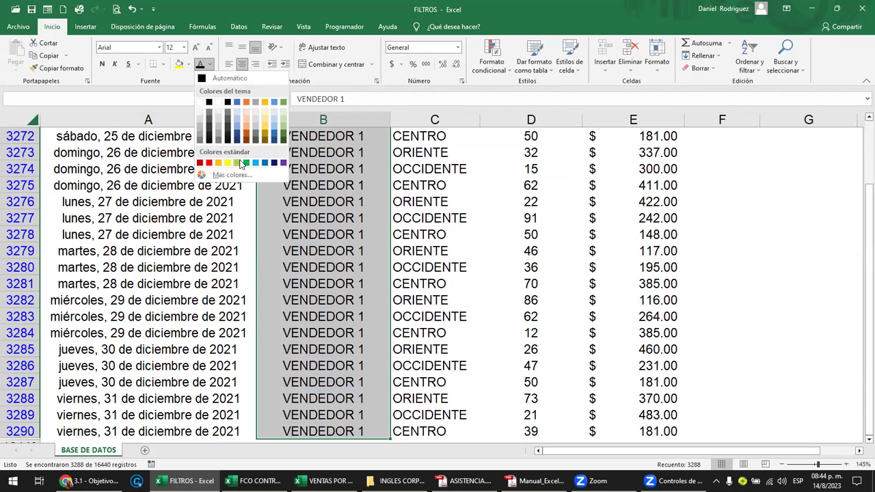
click(200, 163)
key(ctrl+BackSpace)
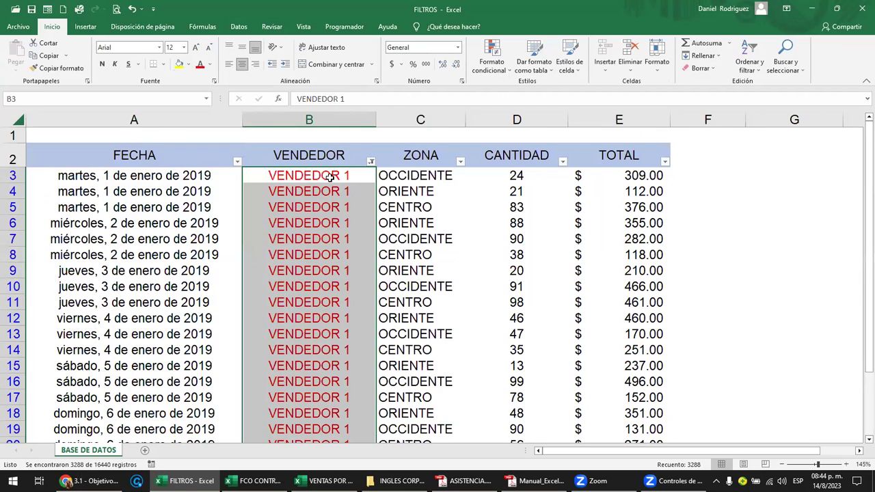
Clear the VENDEDOR filter and page down through the full table
click(330, 177)
click(371, 161)
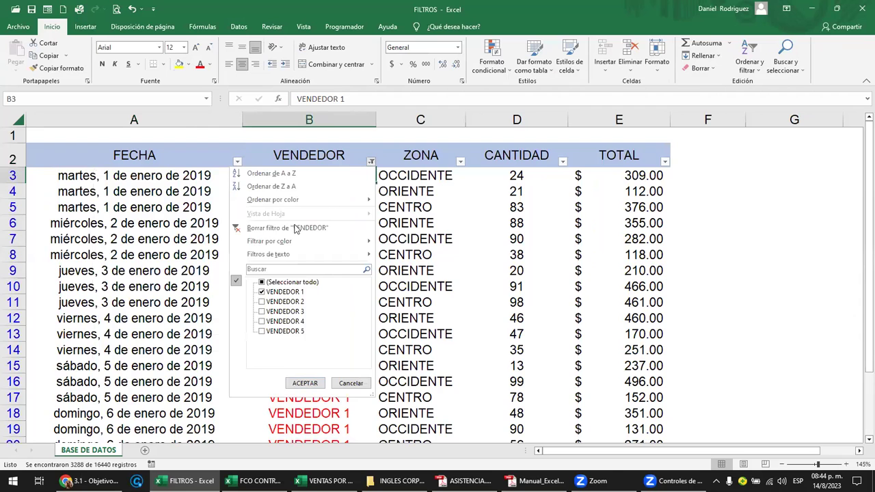
click(297, 228)
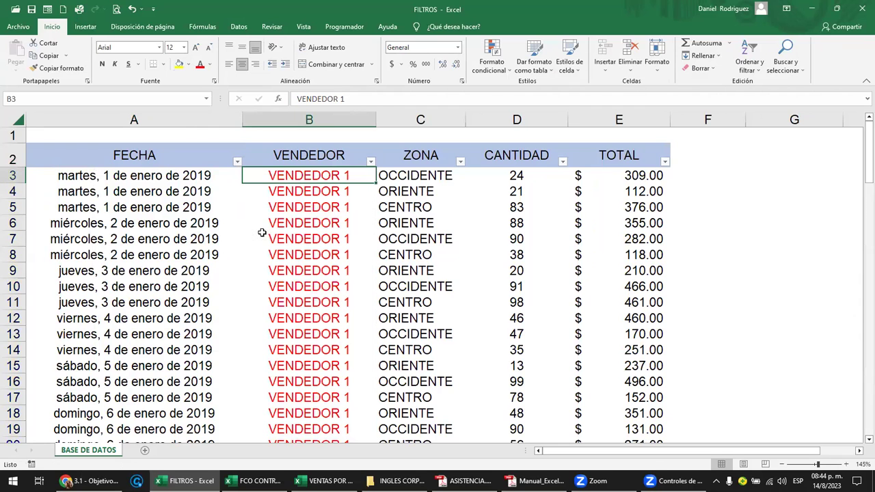
scroll(330, 192, down, 1)
scroll(331, 193, down, 5)
scroll(330, 193, down, 10)
scroll(331, 193, down, 8)
scroll(330, 193, down, 10)
scroll(331, 194, down, 12)
scroll(331, 193, down, 15)
scroll(330, 193, down, 12)
click(330, 196)
key(Page_Down)
key(Page_Down)
key(Page_Down)
key(Page_Down)
key(Page_Down)
key(Page_Down)
key(Page_Down)
key(Page_Down)
key(Page_Down)
key(Page_Down)
key(Page_Down)
key(Page_Down)
key(Page_Down)
key(Page_Down)
key(Page_Down)
key(Page_Down)
key(Page_Down)
key(Page_Down)
key(Page_Down)
key(Page_Down)
key(Page_Down)
key(Page_Down)
key(Page_Down)
key(Page_Down)
key(Page_Down)
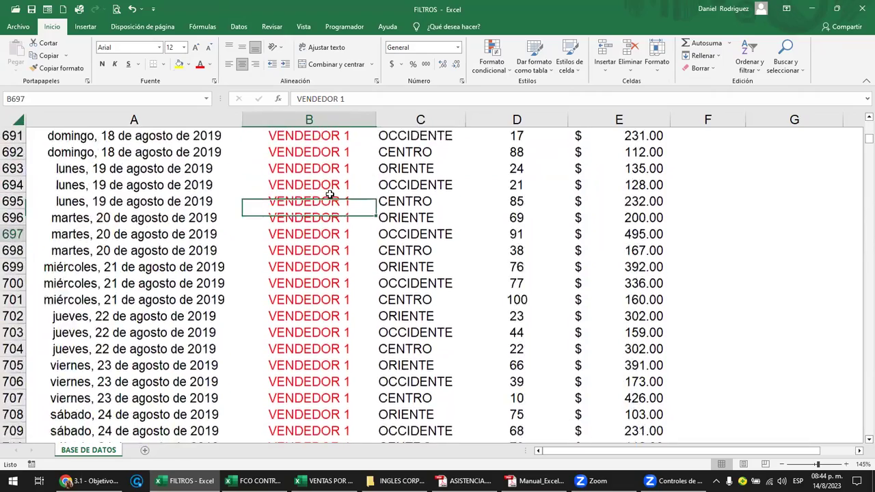
key(Page_Down)
key(Page_Down)
key(Page_Down)
key(Page_Down)
key(Page_Down)
Briefly filter VENDEDOR to VENDEDOR 2, then reselect all vendors
key(ctrl+Home)
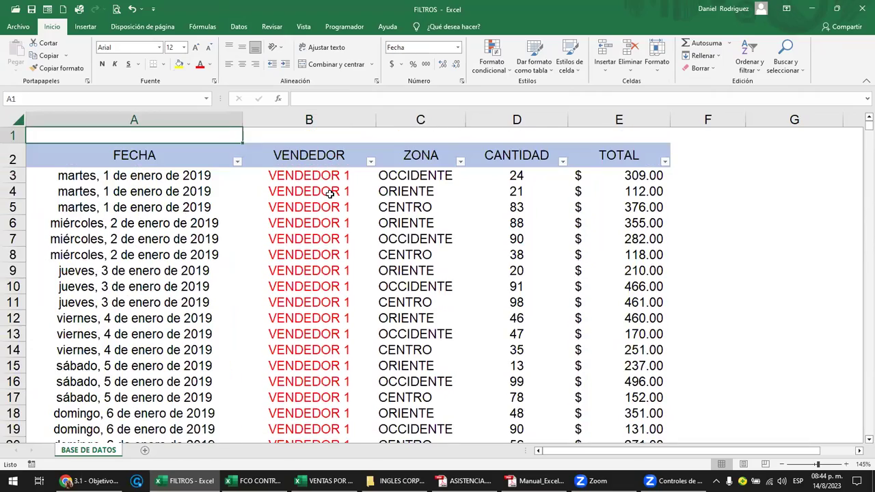
click(370, 162)
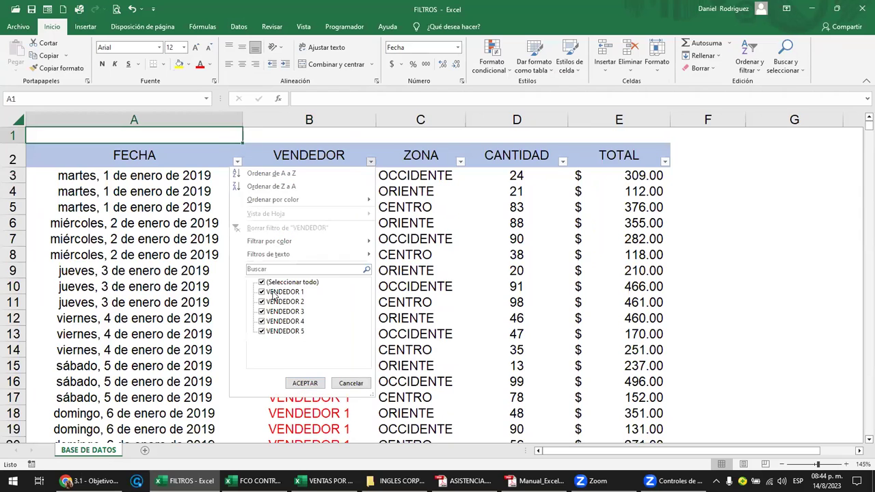
click(270, 282)
click(272, 302)
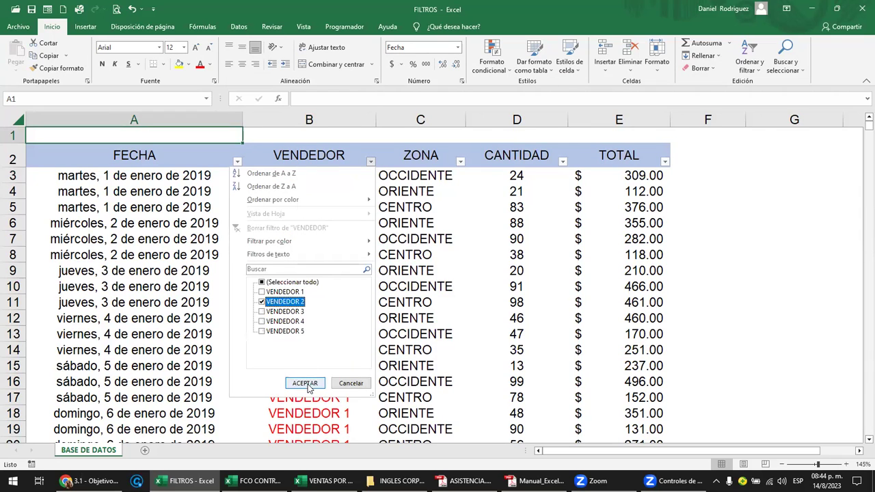
click(305, 384)
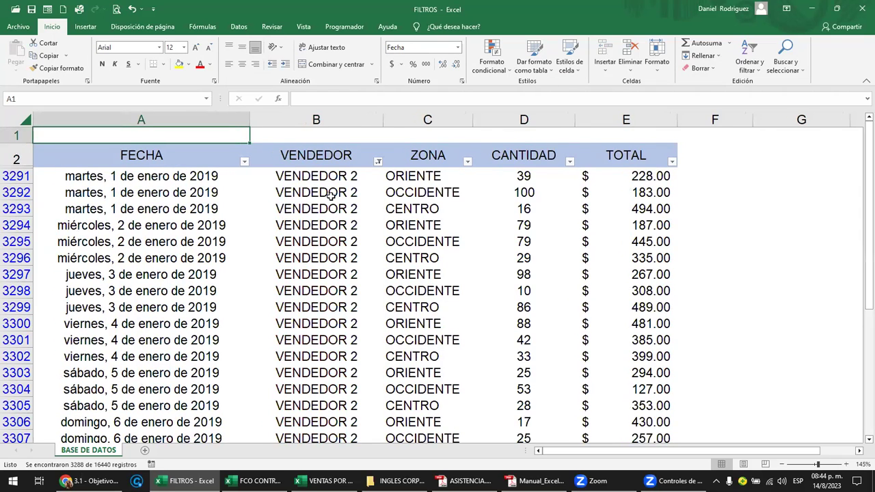
click(378, 162)
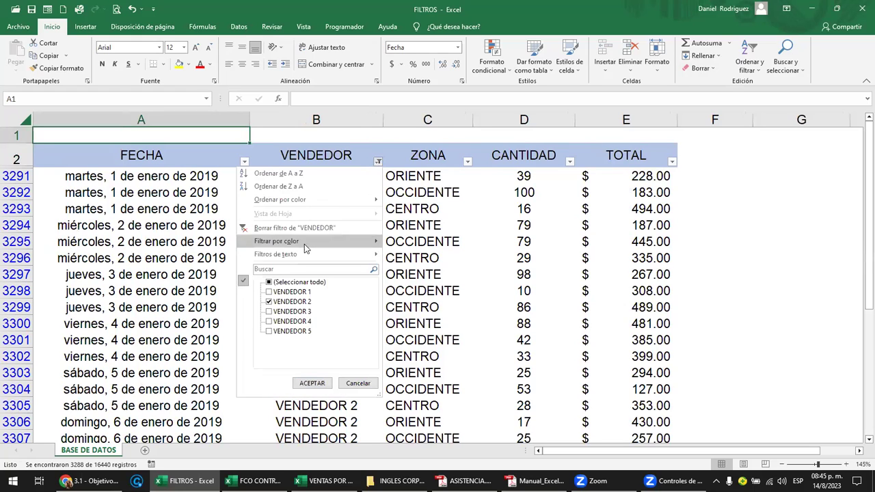
click(269, 283)
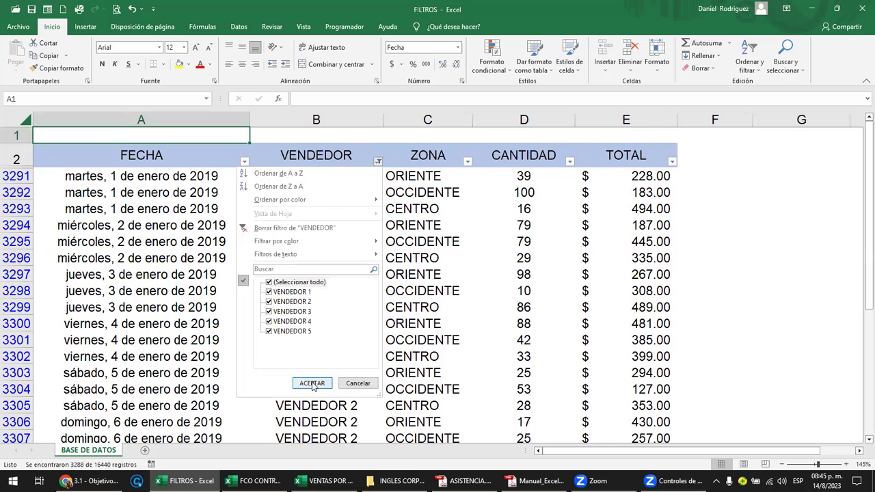
click(313, 384)
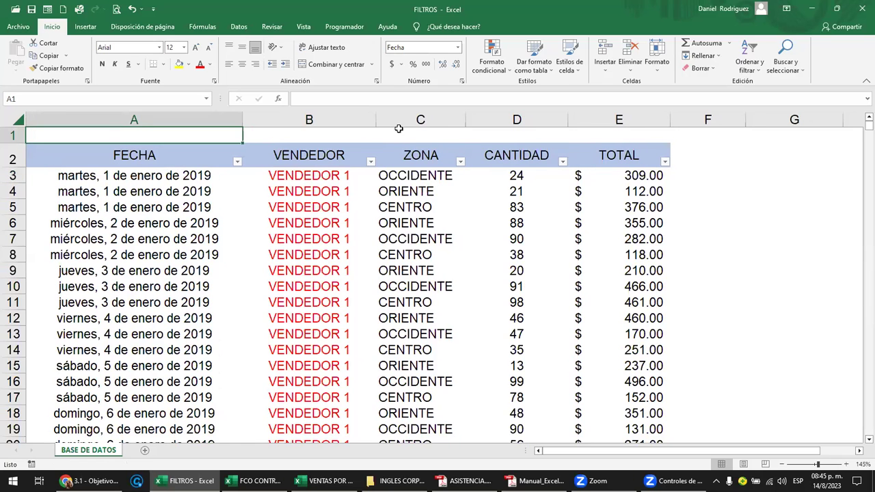
Sort VENDEDOR Z to A and filter it by red font colour
click(371, 163)
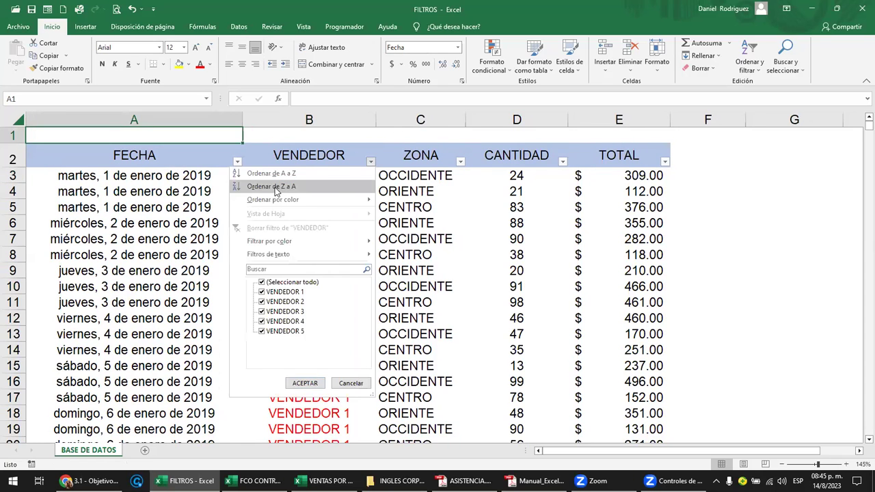
click(316, 186)
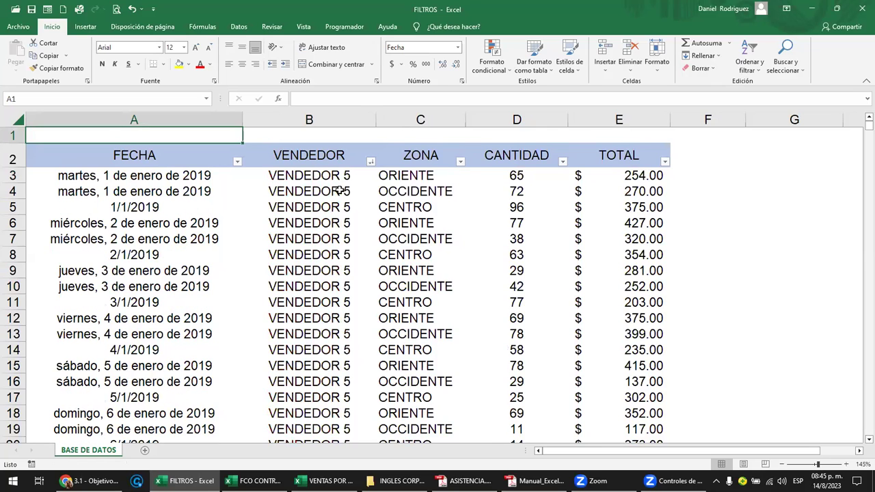
click(372, 162)
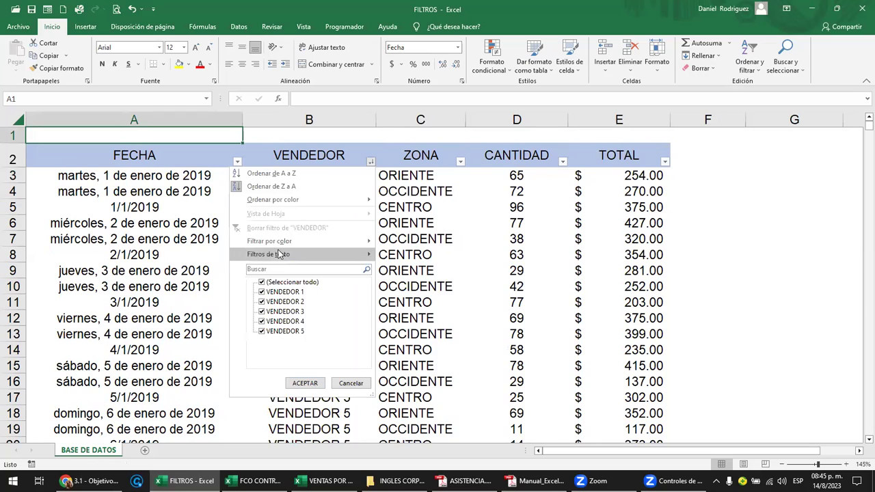
mouse_move(279, 257)
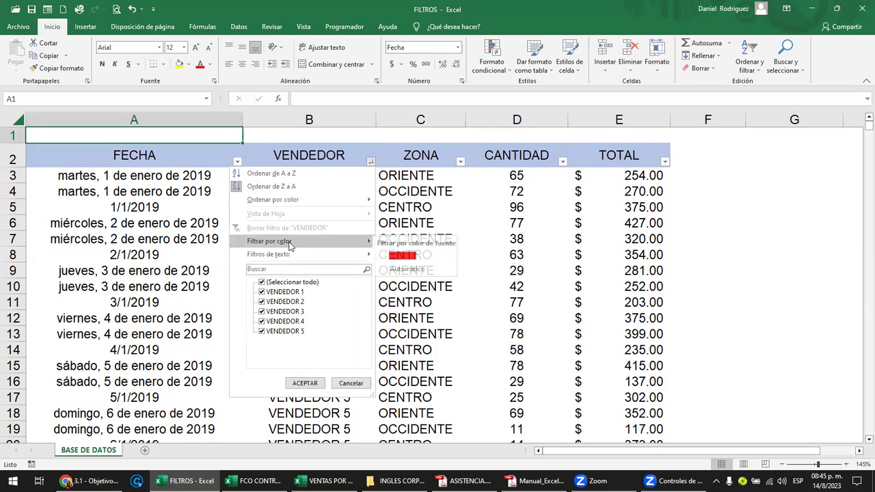
click(406, 256)
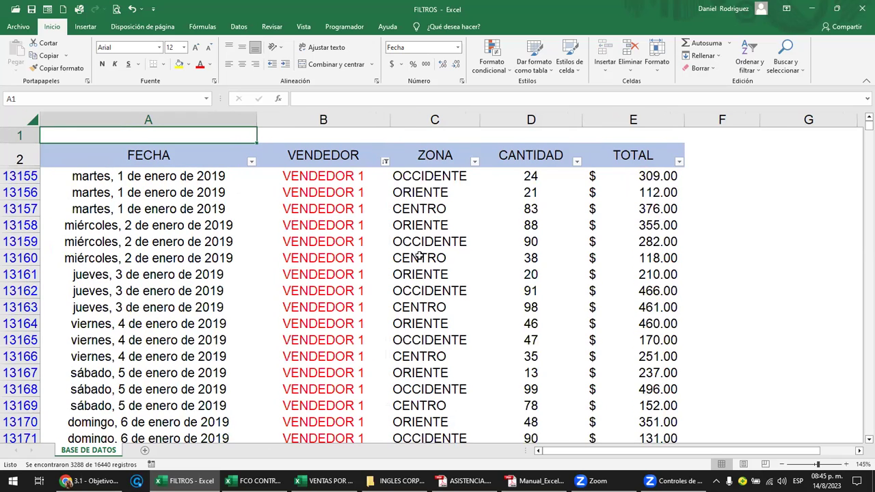
Clear the VENDEDOR filter so all rows show
click(97, 177)
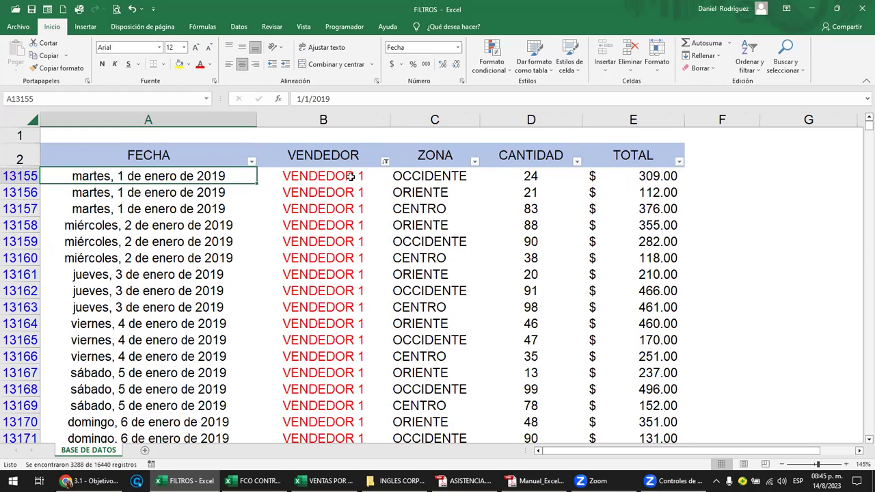
click(351, 176)
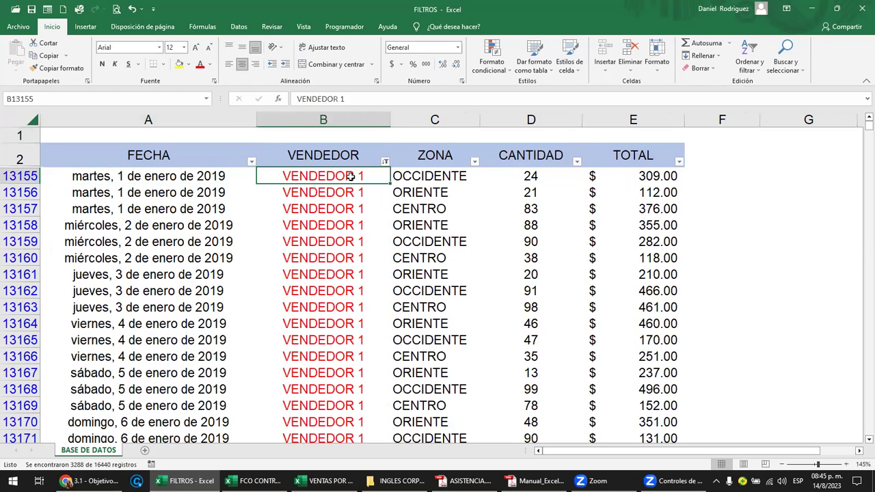
click(447, 175)
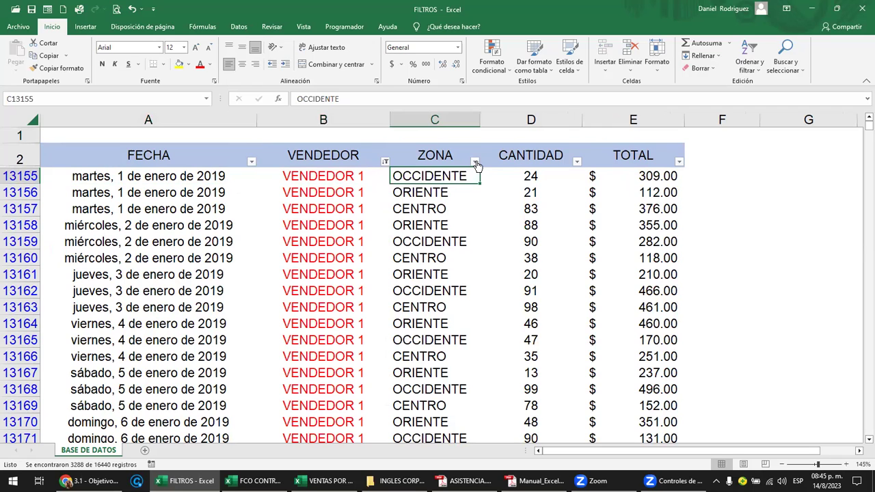
click(475, 161)
click(383, 162)
click(384, 162)
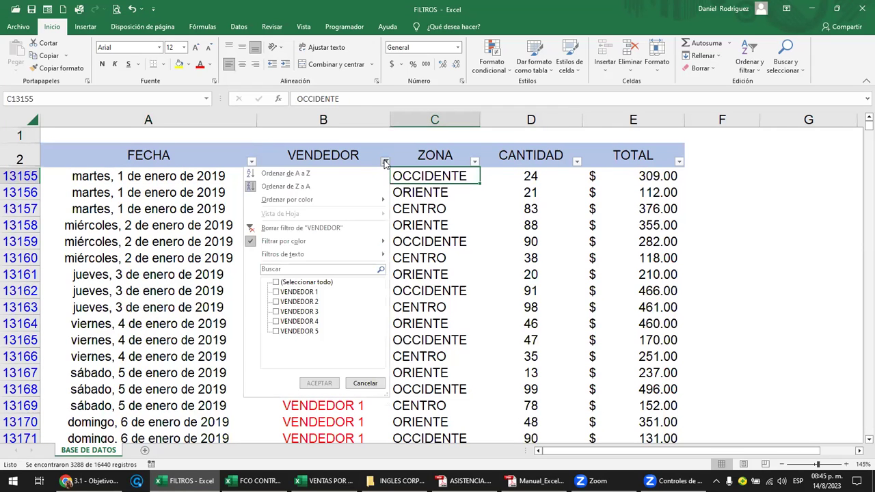
click(289, 227)
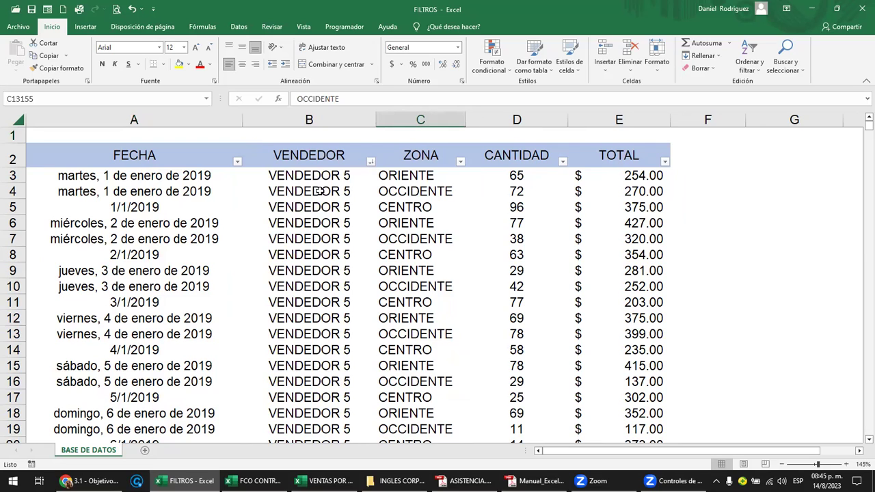
Filter ZONA to CENTRO and fill the visible CENTRO cells yellow
click(238, 162)
click(464, 166)
click(461, 167)
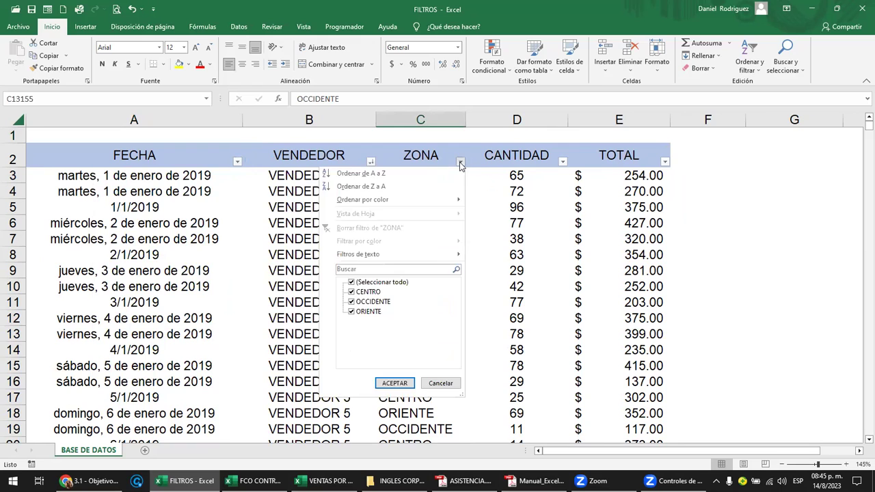
click(360, 283)
click(363, 292)
click(395, 383)
click(443, 178)
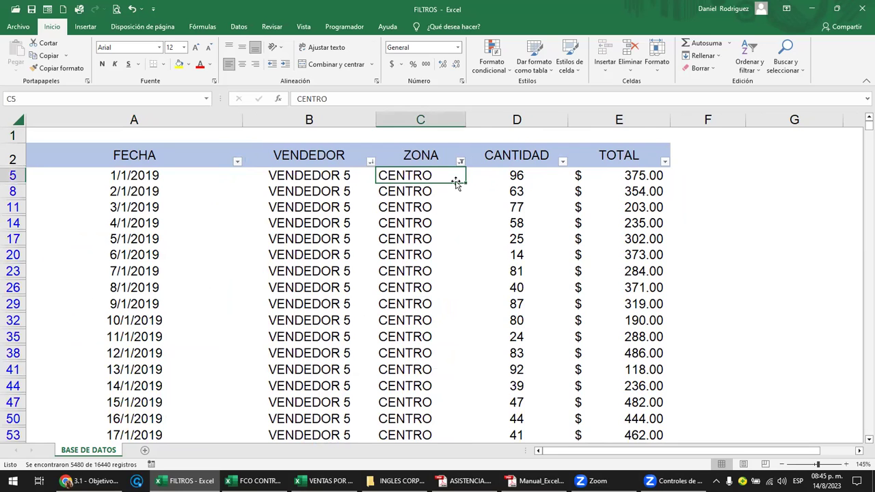
key(ctrl+shift+Down)
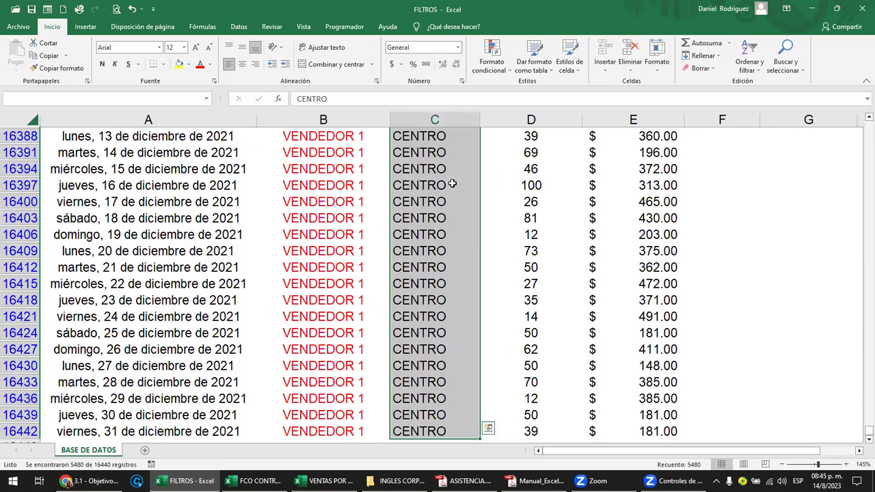
click(177, 67)
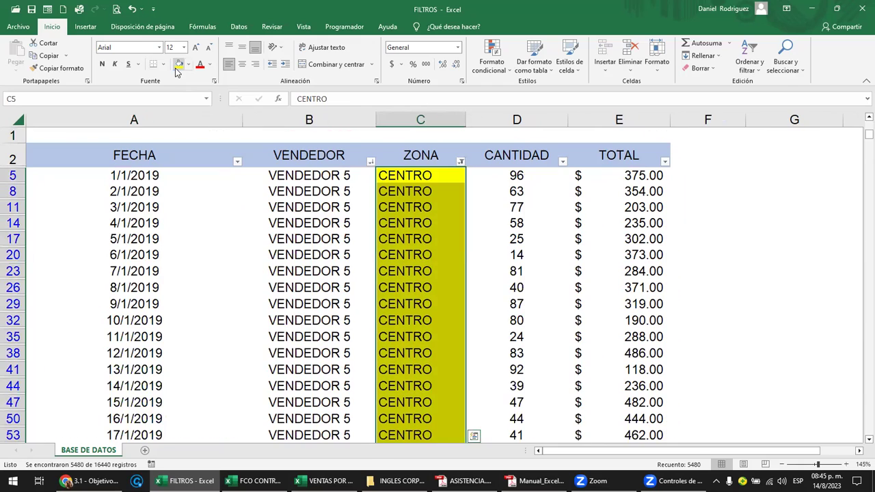
Clear the ZONA filter and check the yellow CENTRO cells C5, C8, C11, C14
click(460, 161)
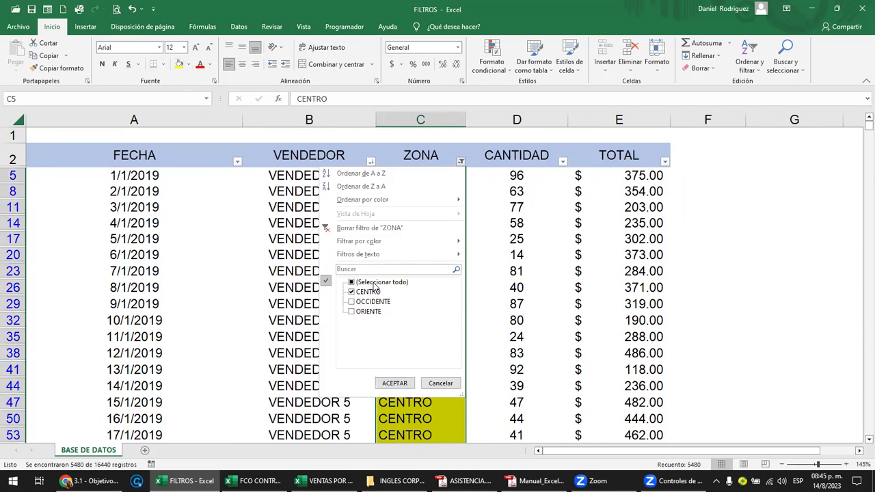
click(367, 230)
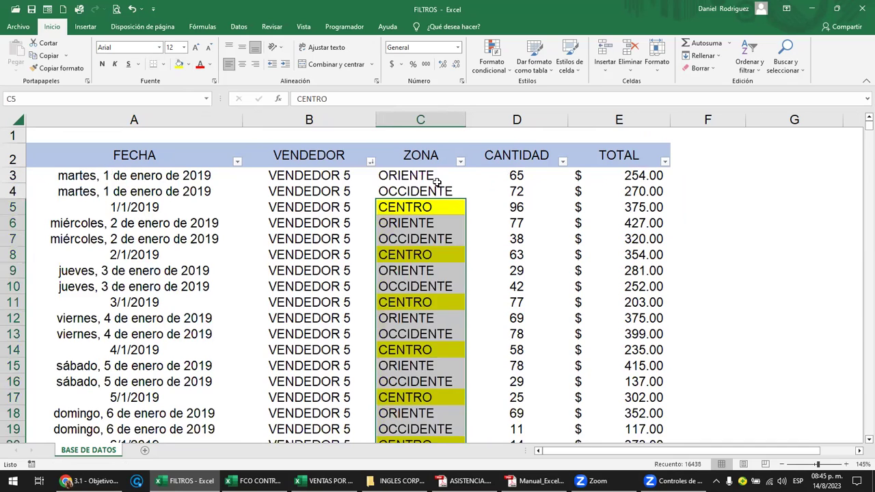
click(432, 179)
click(426, 209)
click(428, 254)
click(432, 302)
click(434, 348)
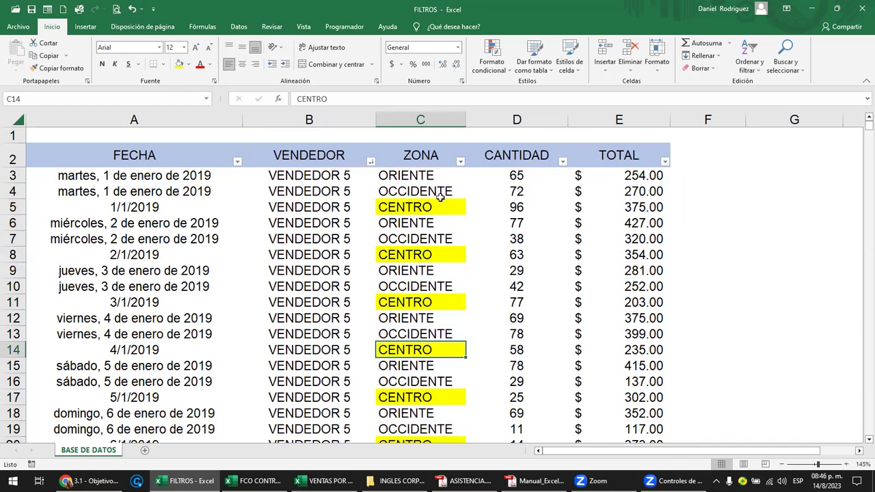
Filter the ZONA column to yellow-filled cells only
click(460, 166)
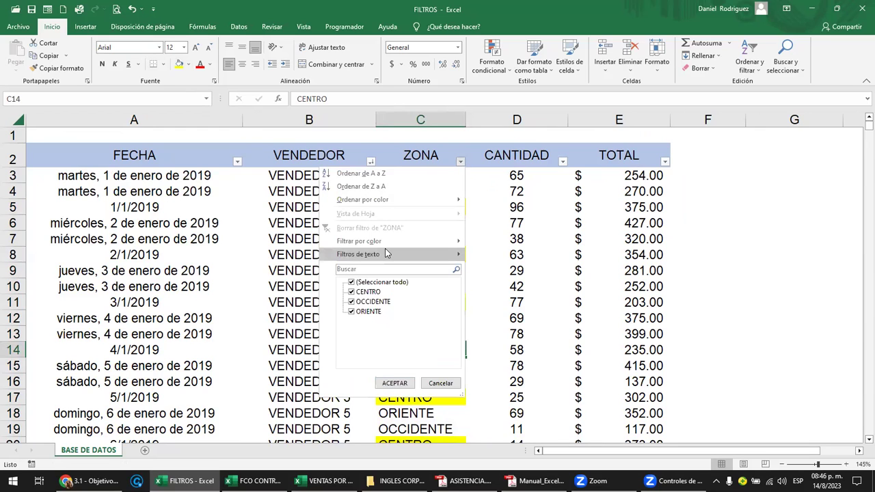
mouse_move(385, 254)
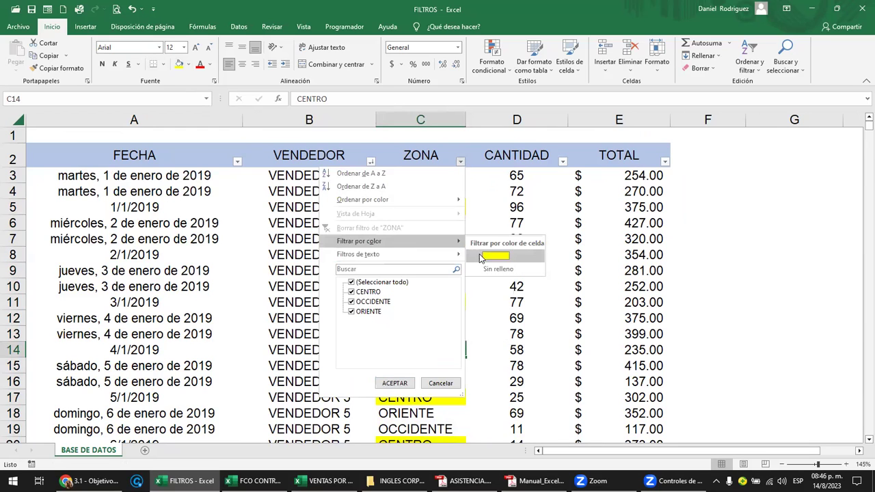
click(495, 257)
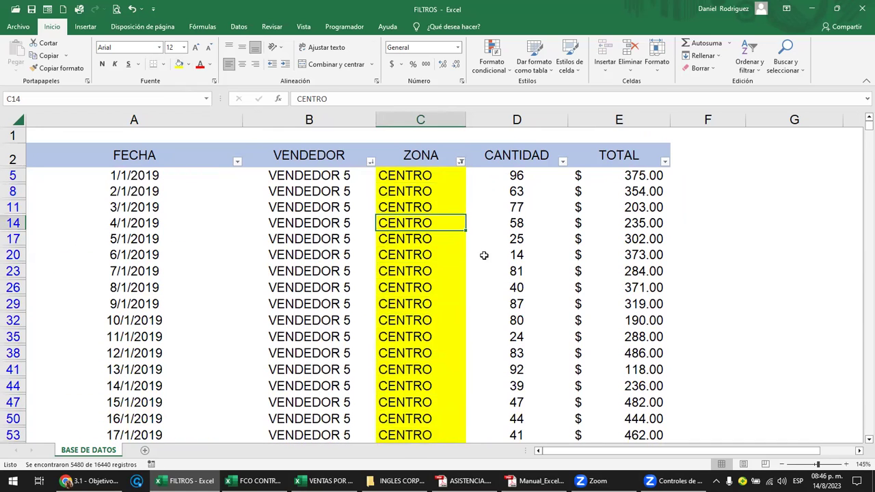
click(370, 162)
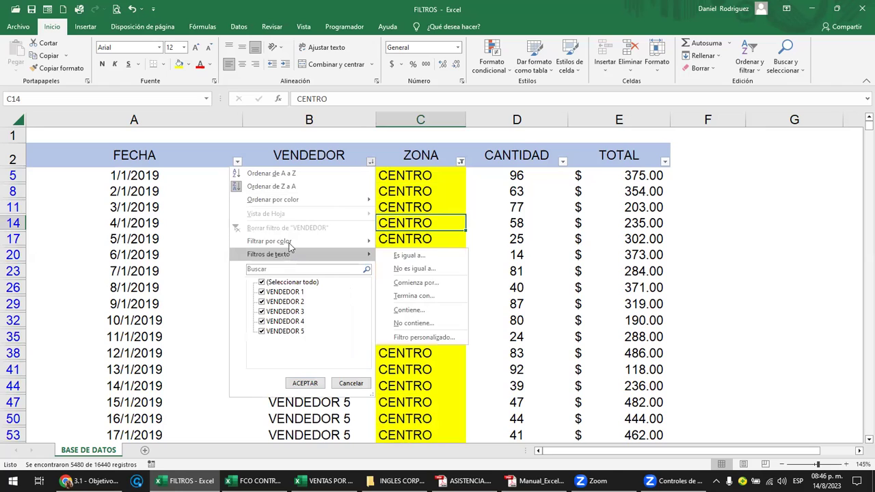
mouse_move(292, 243)
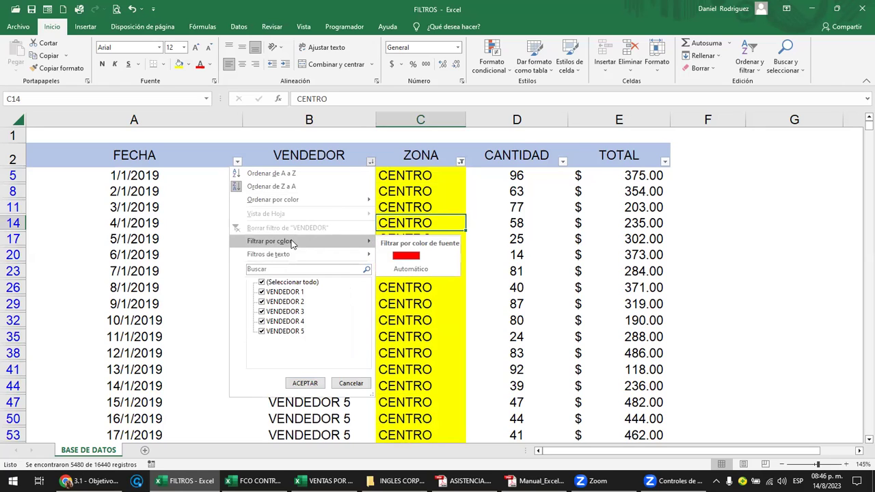
click(345, 154)
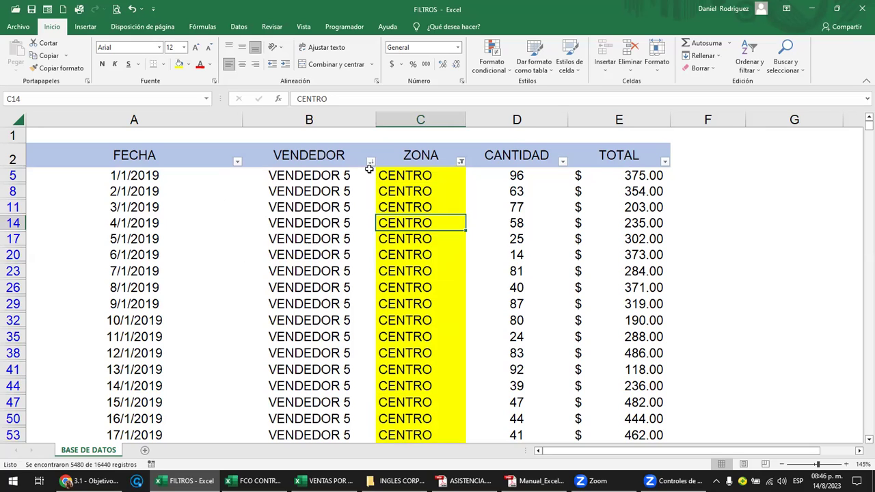
Filter ZONA to cells with no fill, showing 10960 ORIENTE and OCCIDENTE rows
click(463, 167)
mouse_move(432, 241)
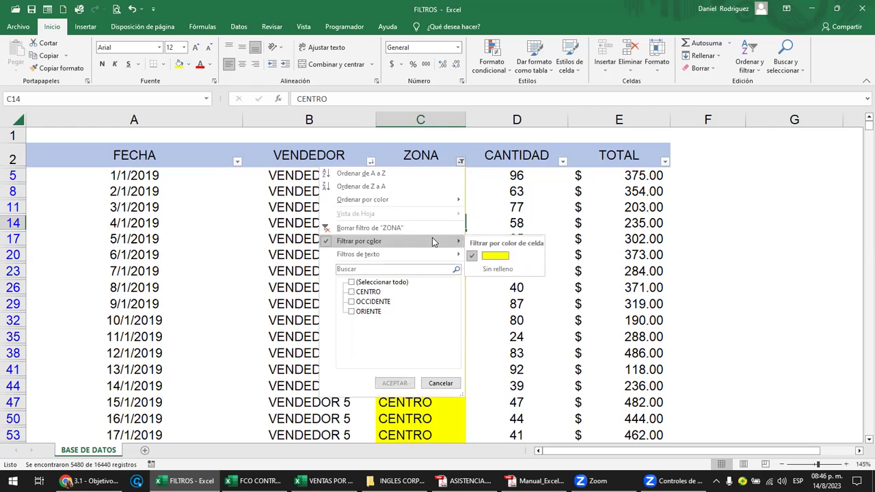
click(497, 269)
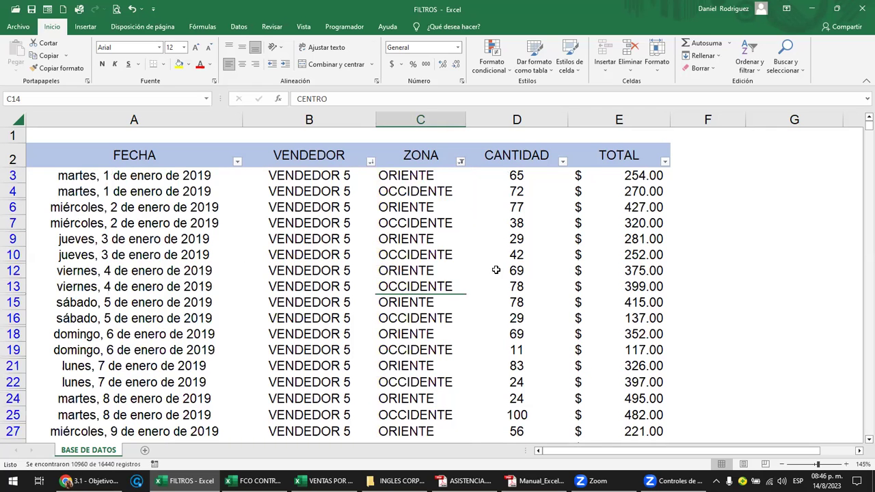
Turn off AutoFilter on the sales table with Ctrl+Shift+L
click(313, 172)
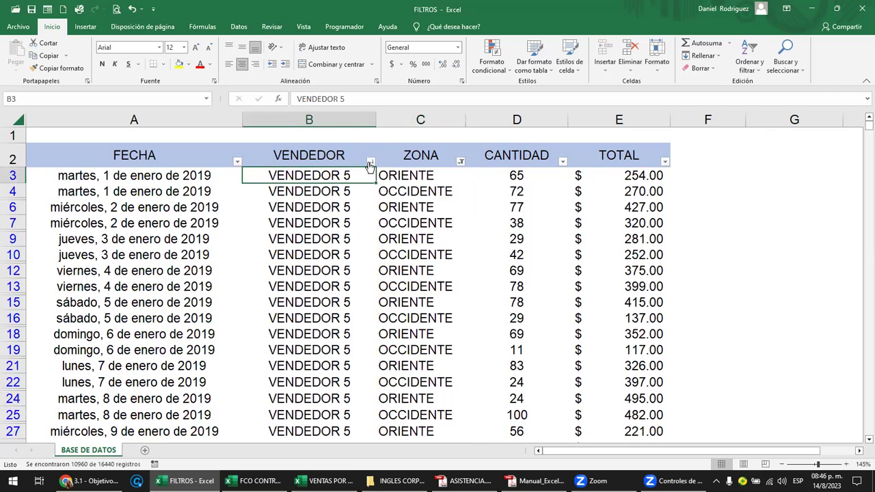
click(440, 158)
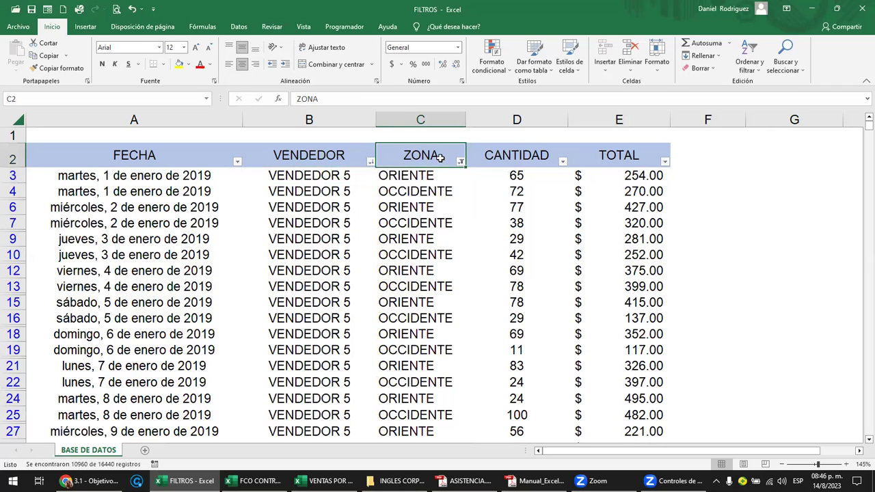
key(ctrl+shift+l)
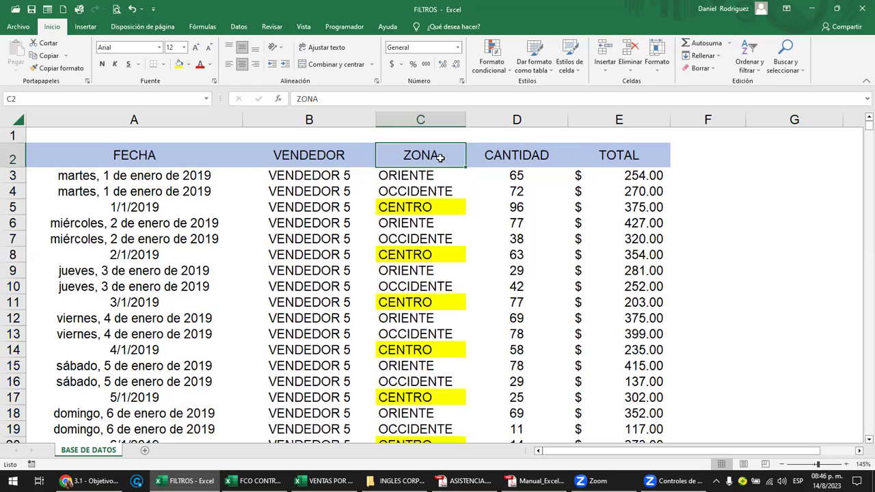
Select all table data, reset font colour to Automatic and remove the yellow fill
click(107, 176)
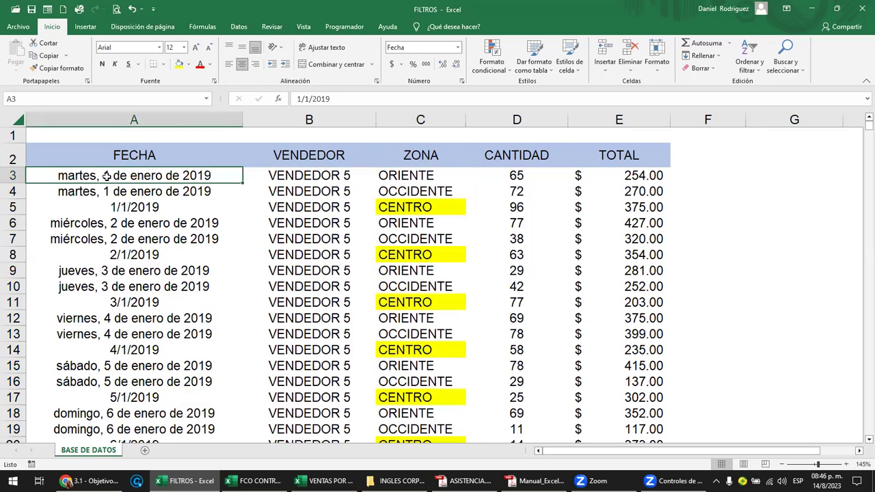
key(ctrl+shift+Right)
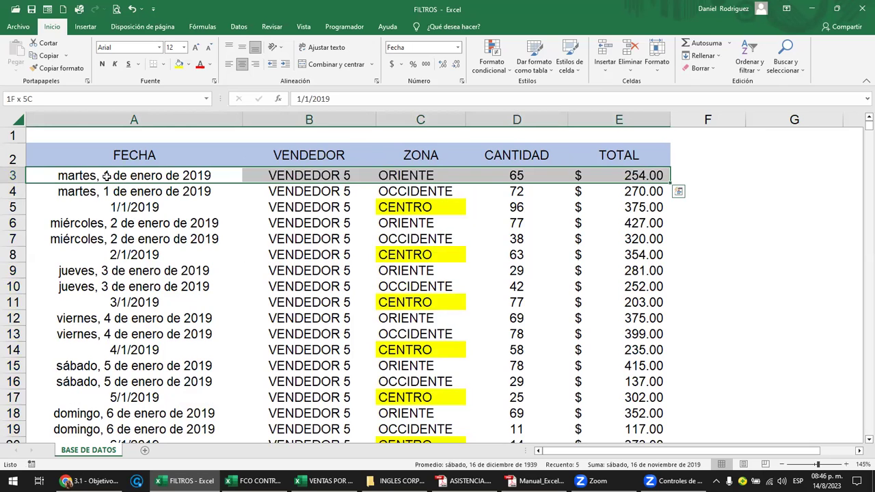
key(ctrl+shift+Down)
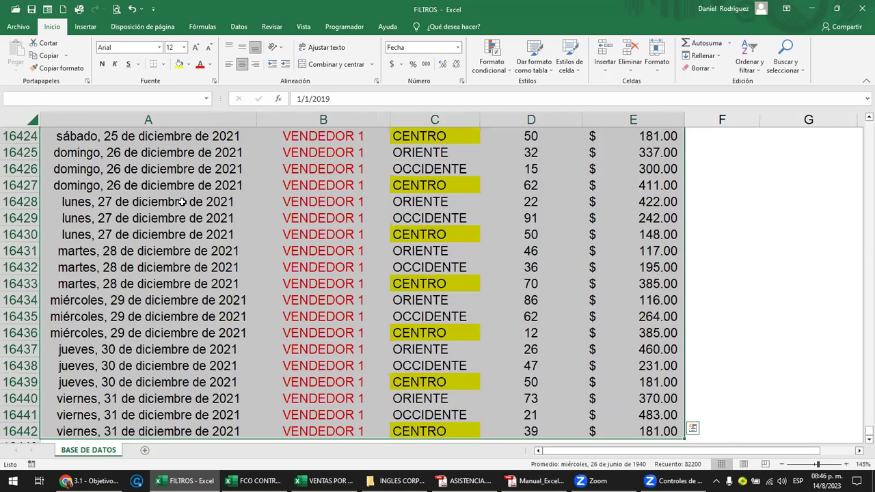
click(211, 68)
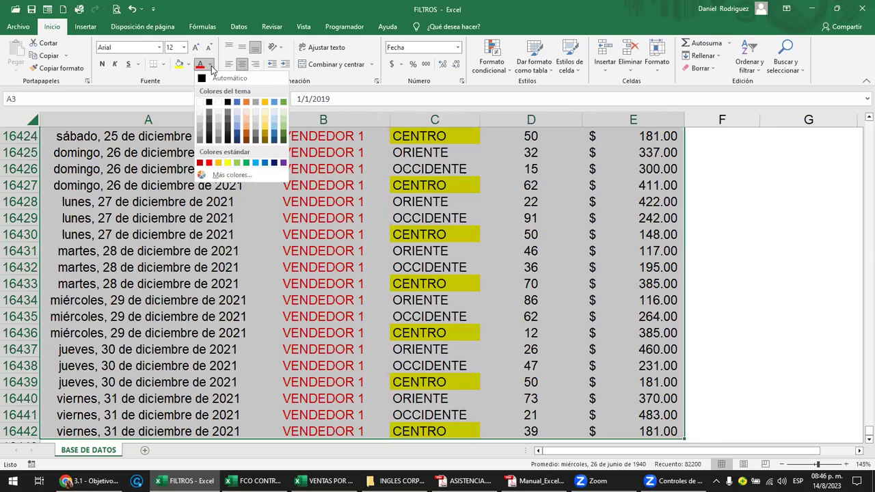
click(216, 86)
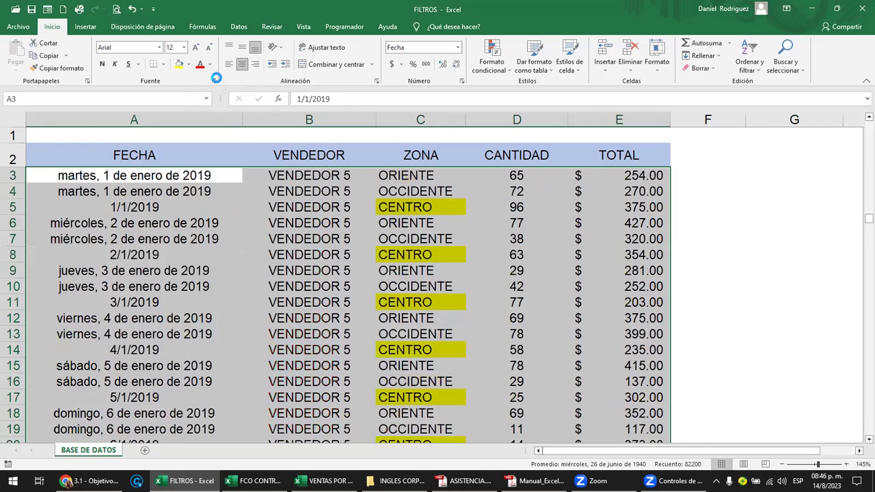
click(189, 65)
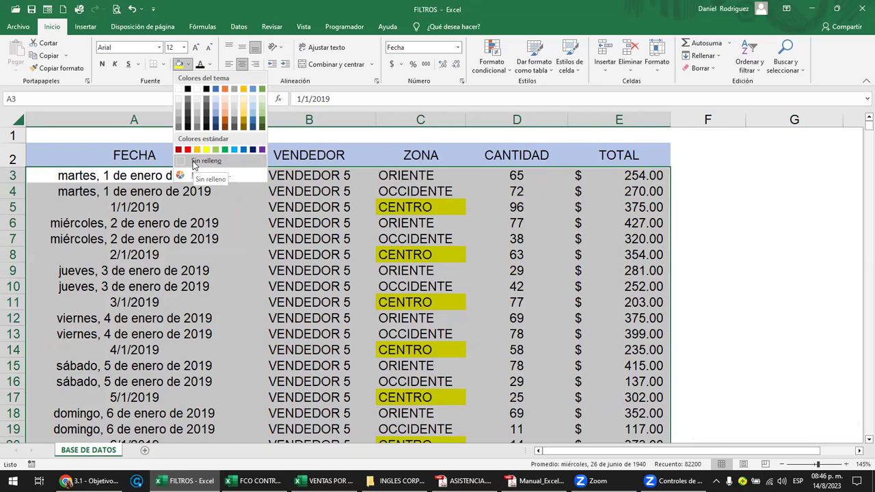
click(193, 163)
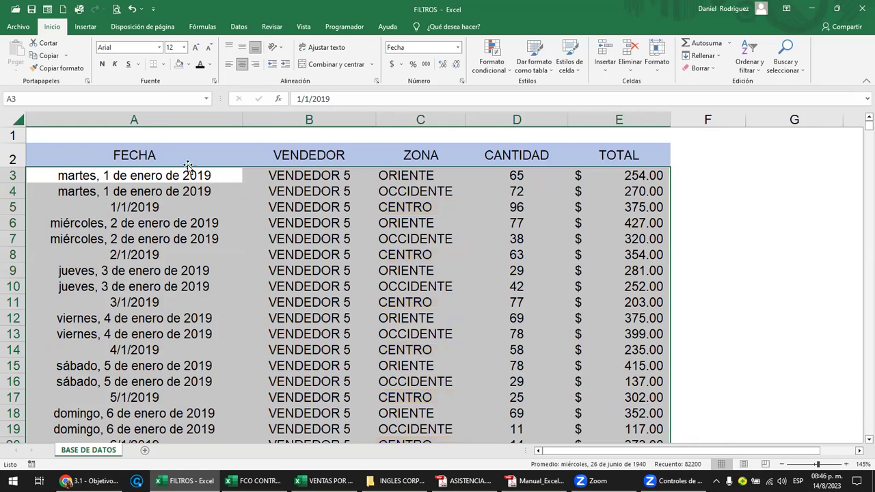
Format the whole FECHA column as Fecha corta, e.g. 1/1/2019
click(176, 139)
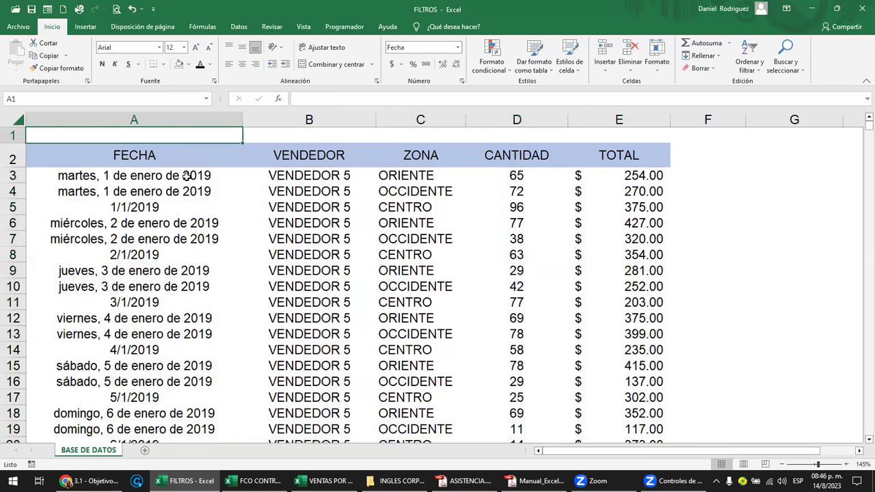
drag(243, 118, 280, 116)
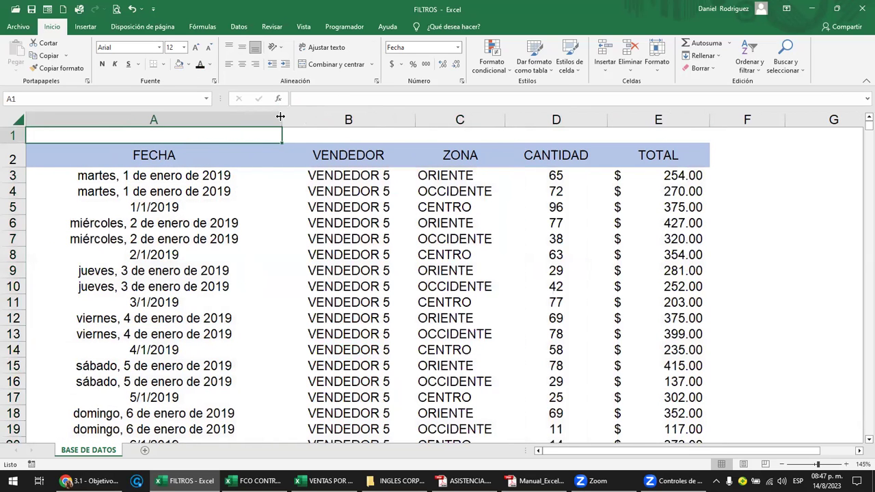
key(ctrl+z)
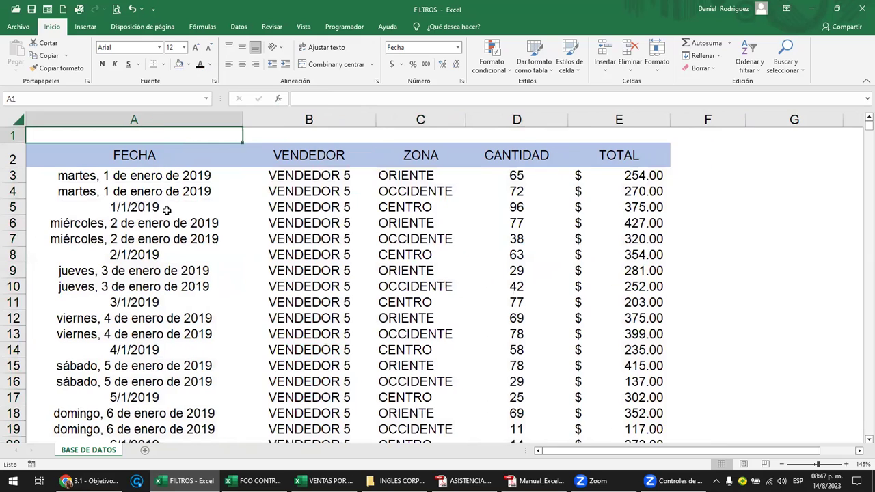
click(182, 207)
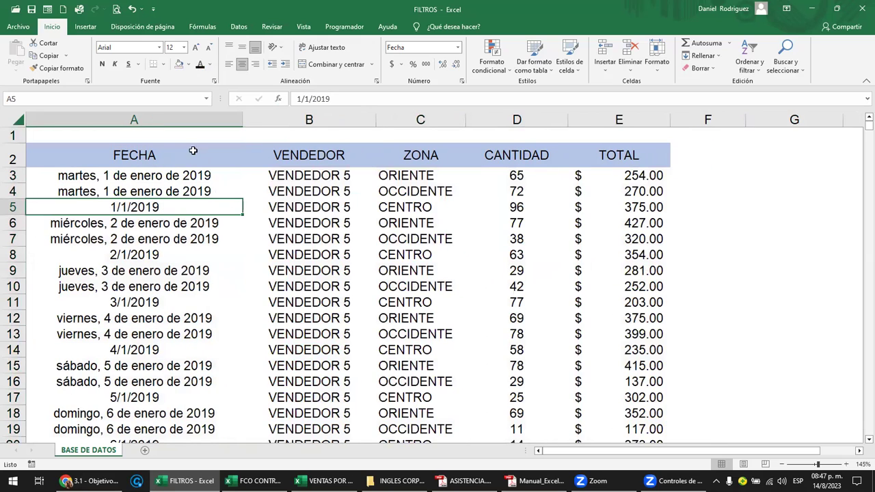
click(175, 116)
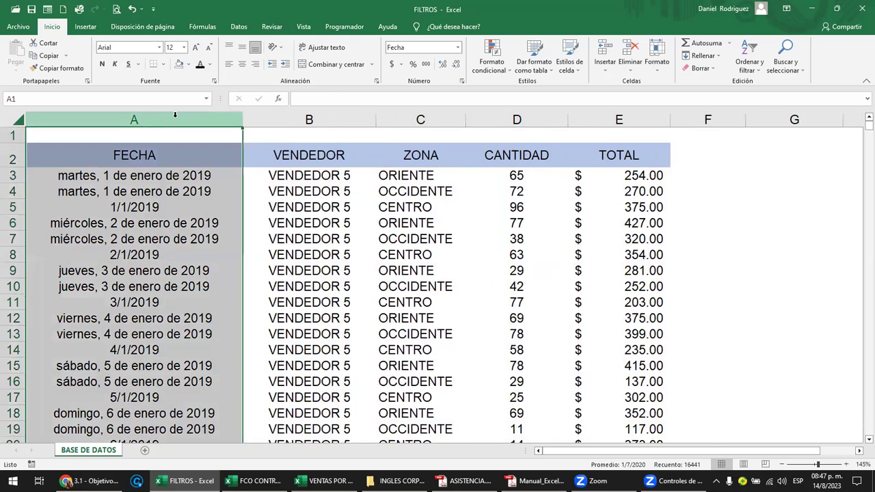
click(458, 48)
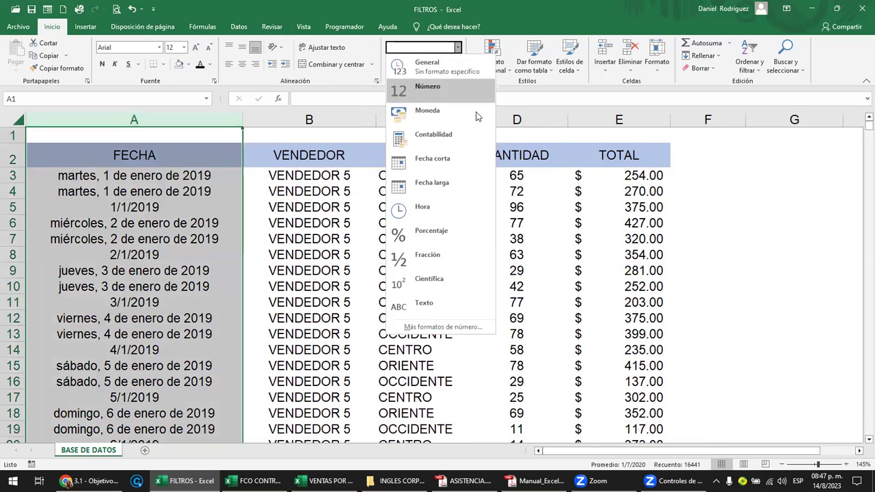
click(461, 160)
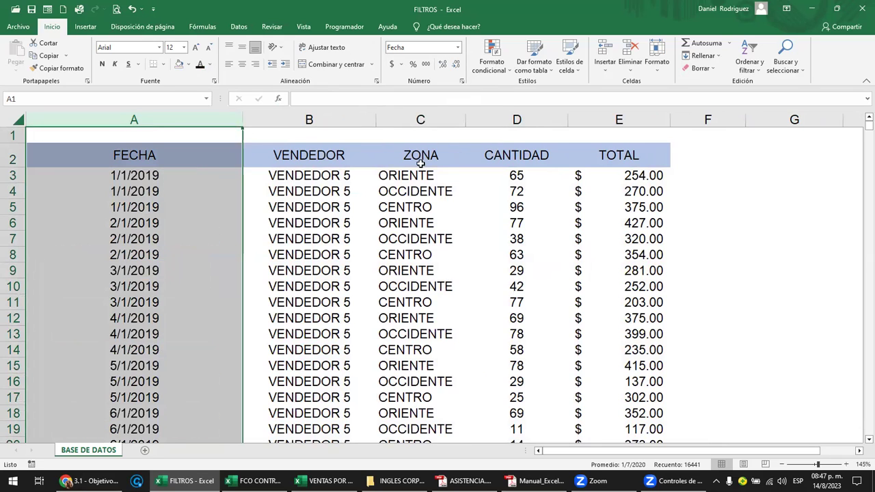
Narrow column A to fit the short dates
click(199, 173)
drag(243, 119, 181, 119)
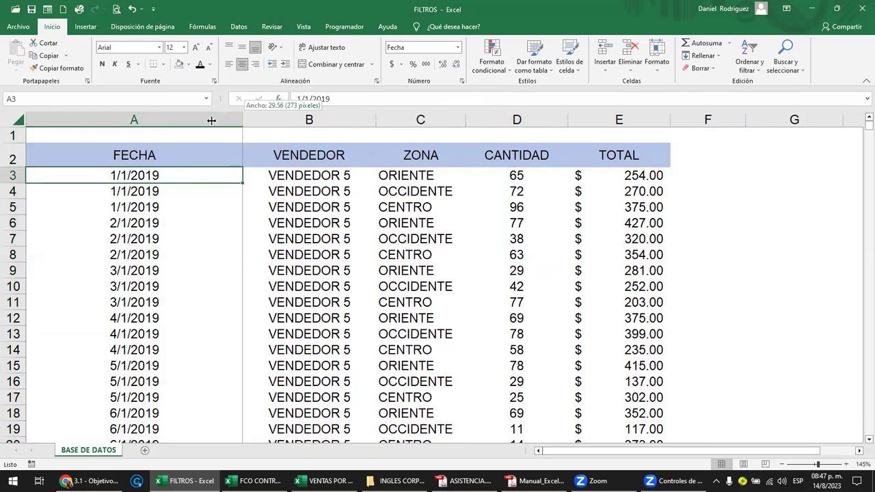
click(267, 157)
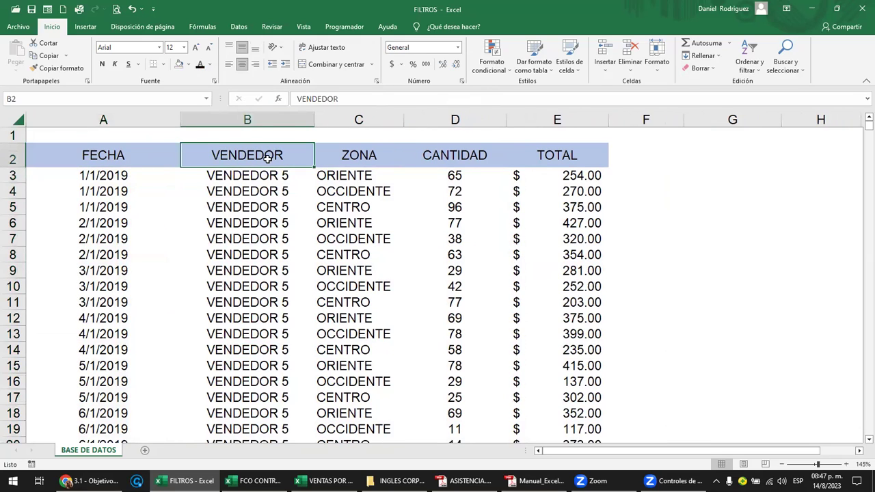
key(Left)
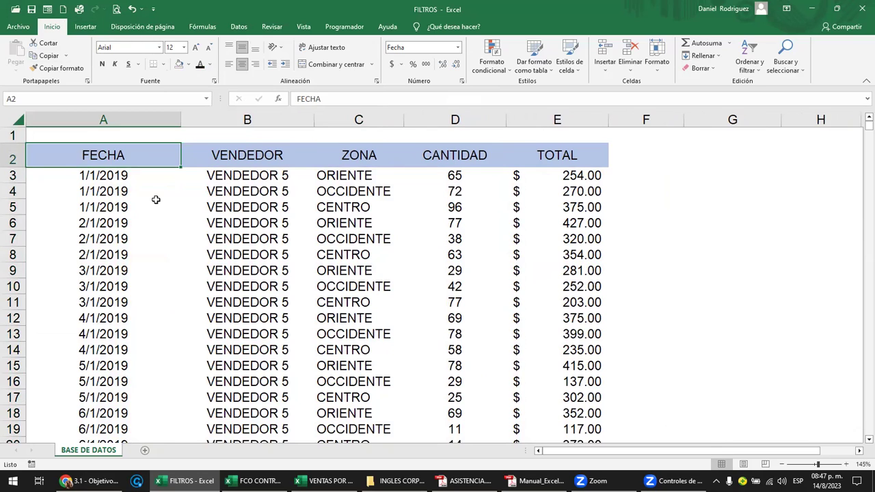
Save the workbook and turn AutoFilter back on from header A2
click(31, 9)
click(216, 158)
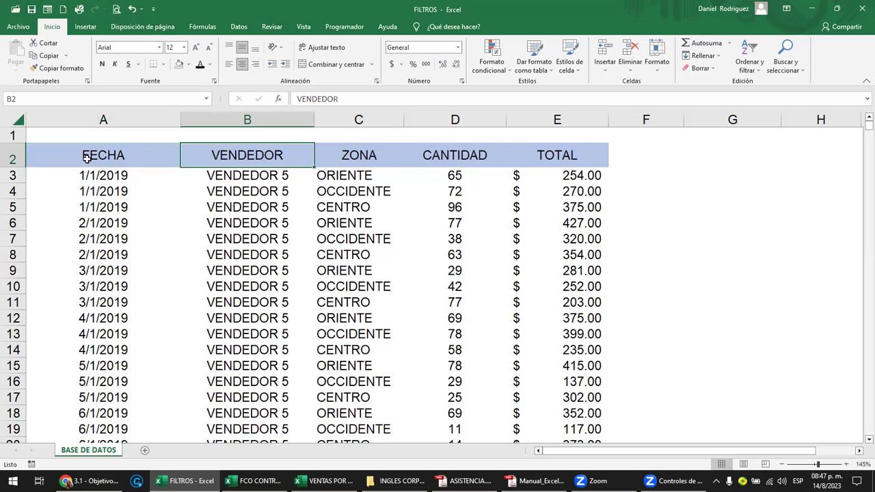
click(86, 157)
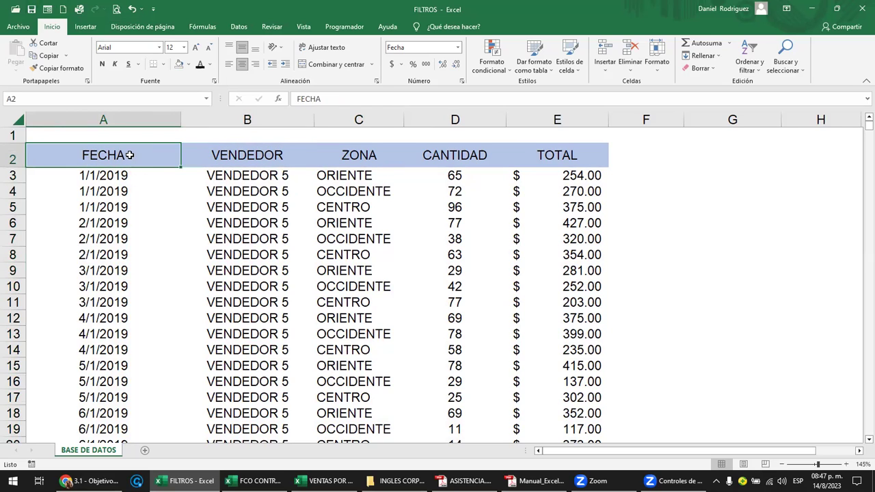
key(ctrl+shift+l)
Filter the FECHA column to the year 2019 only
click(175, 161)
click(75, 283)
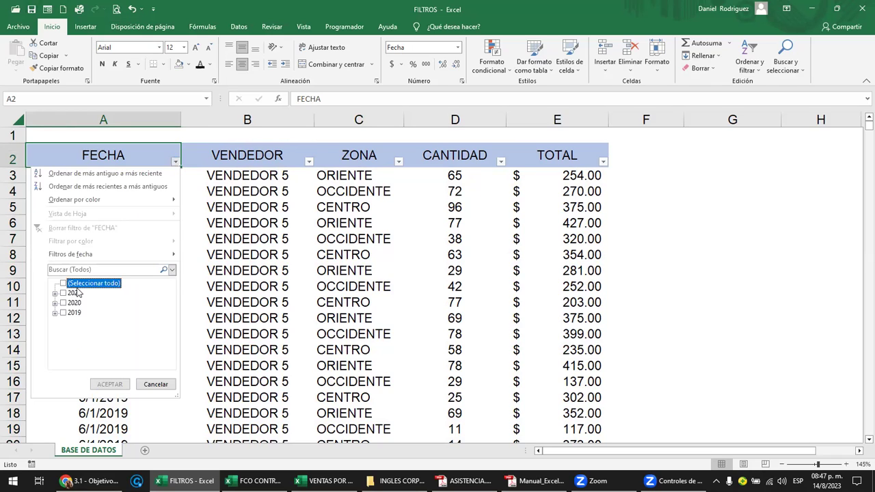
click(64, 312)
click(112, 384)
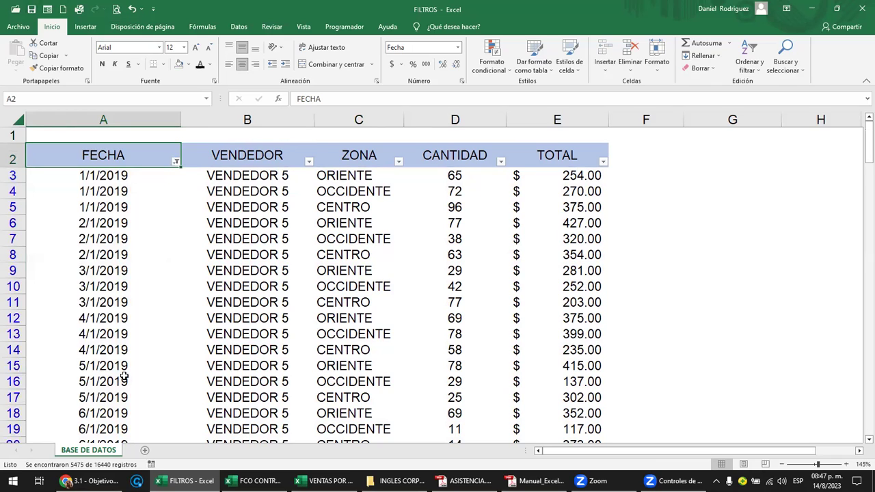
scroll(207, 281, down, 4)
scroll(207, 281, up, 4)
scroll(207, 281, down, 3)
scroll(207, 281, down, 4)
scroll(207, 281, up, 6)
scroll(207, 281, up, 1)
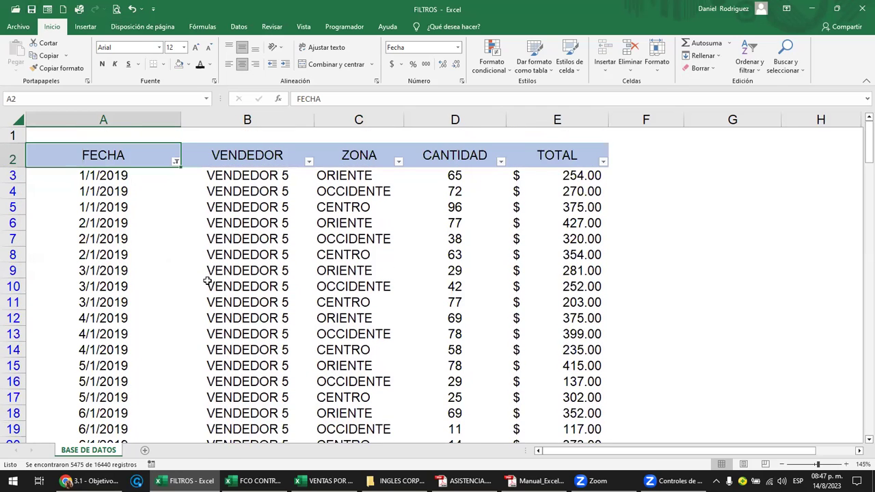
Clear the FECHA filter and save the workbook again
click(174, 163)
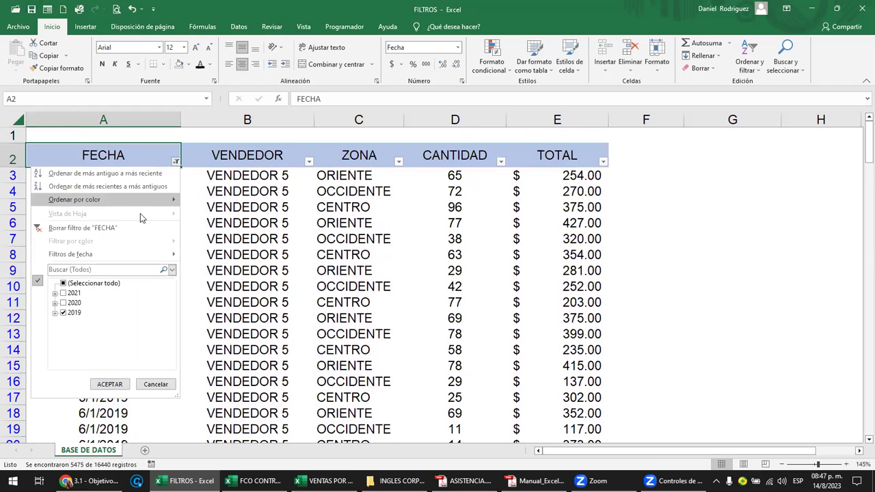
click(127, 228)
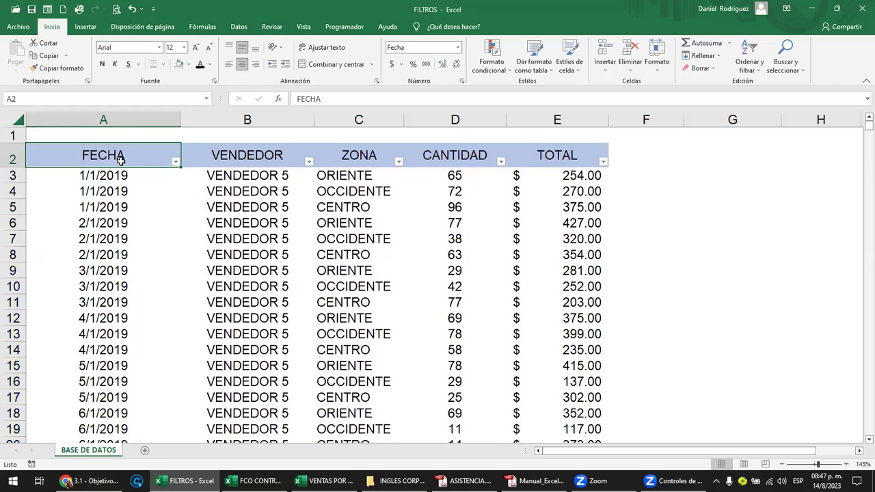
click(33, 10)
mouse_move(537, 481)
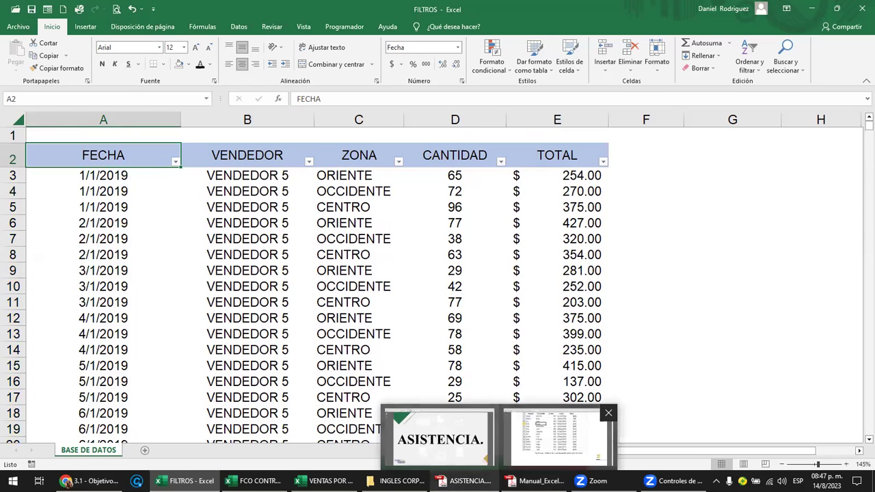
click(93, 481)
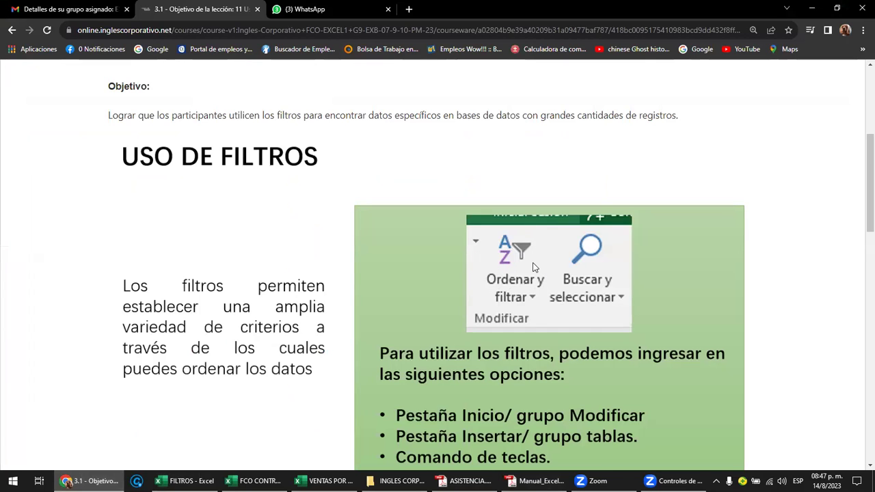
Scroll lesson 3.1 past Filtros de selección to Los filtros personalizados
scroll(534, 267, down, 2)
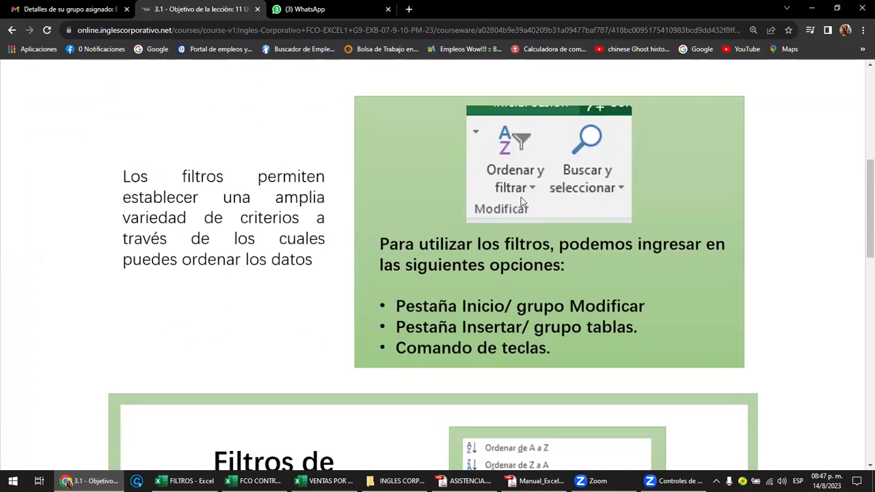
scroll(521, 198, down, 2)
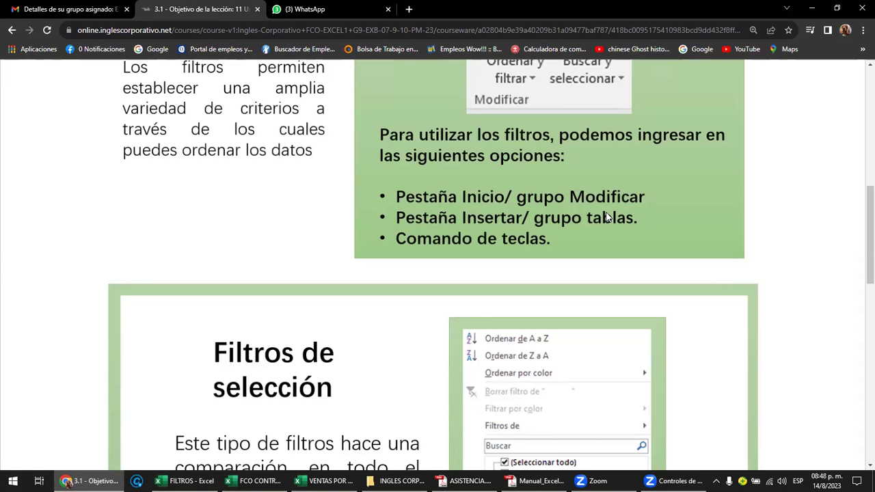
scroll(605, 217, down, 3)
scroll(605, 218, down, 3)
scroll(606, 217, up, 3)
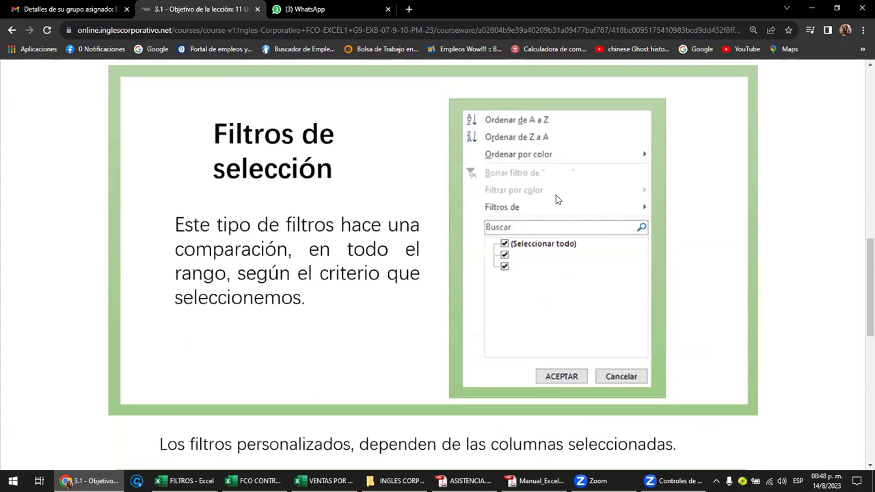
scroll(492, 226, down, 3)
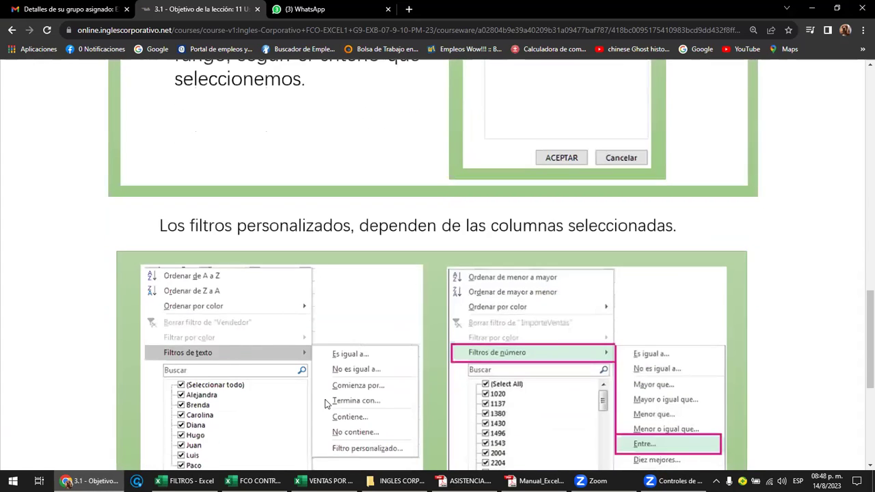
Return to the FILTROS workbook, check Datos > Filtro, and remove the AutoFilters from C2
key(alt+Tab)
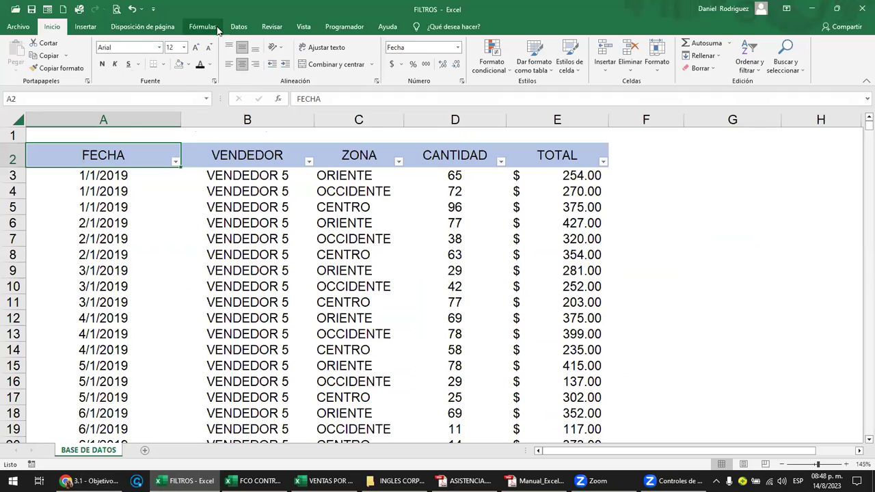
click(240, 27)
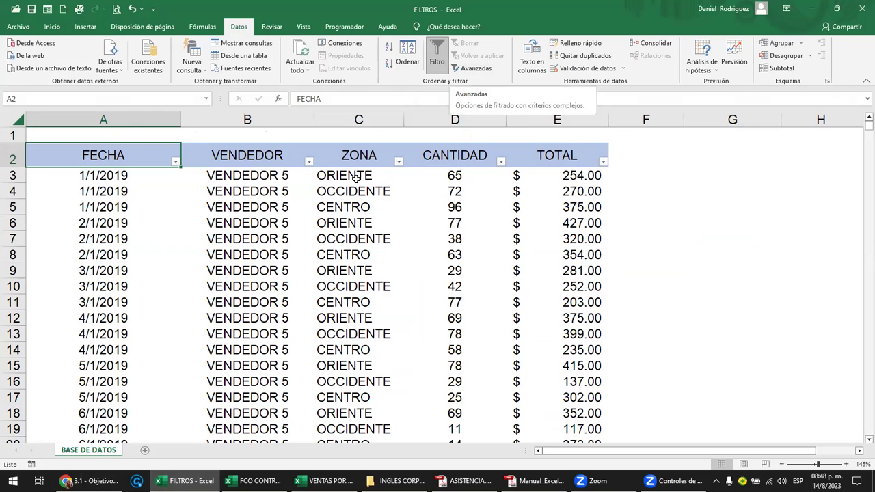
click(225, 164)
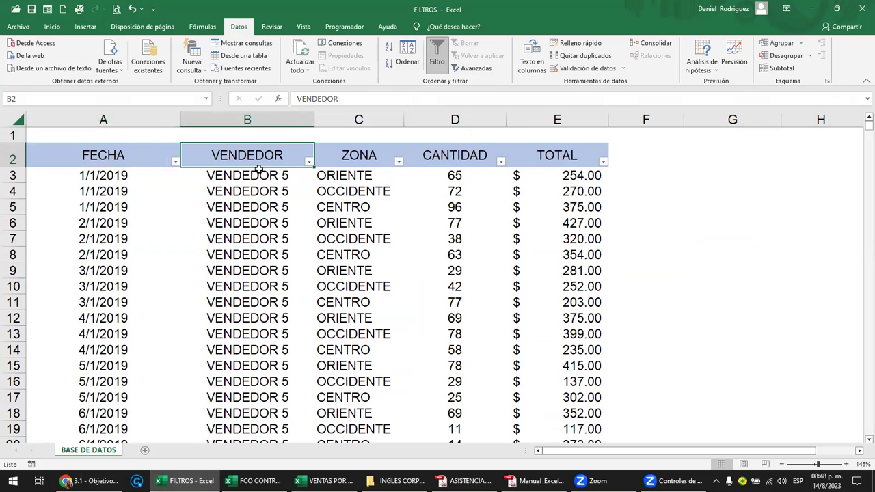
click(52, 27)
click(377, 168)
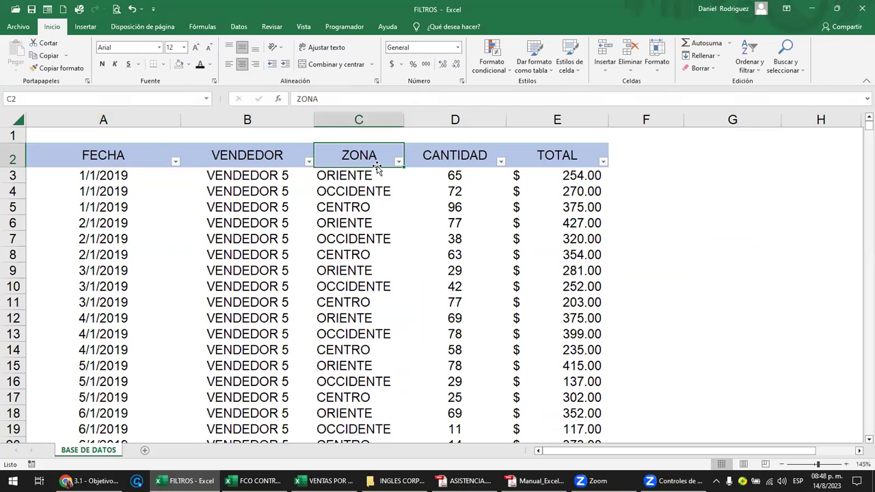
key(ctrl+shift+l)
key(ctrl+shift+l)
Read the Manual_Excel_Basico PDF's filter sections through pages 56–57
key(alt+Tab)
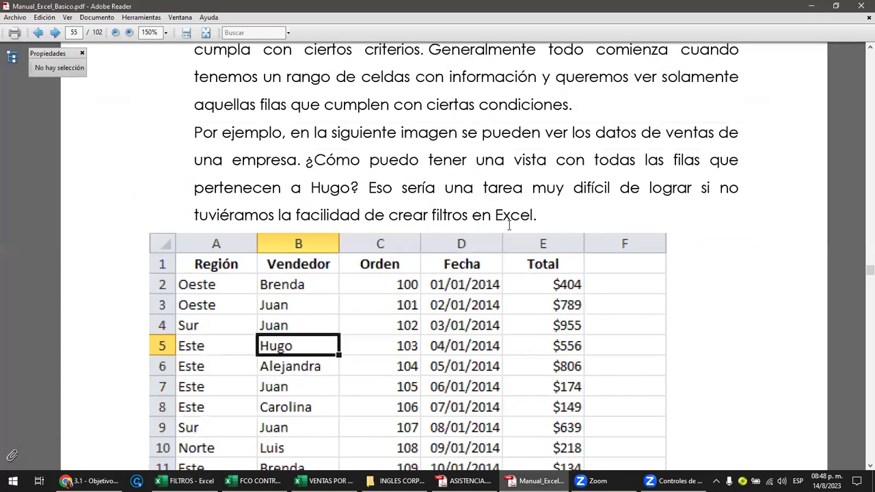
scroll(508, 226, up, 3)
scroll(509, 226, down, 3)
scroll(509, 226, down, 3)
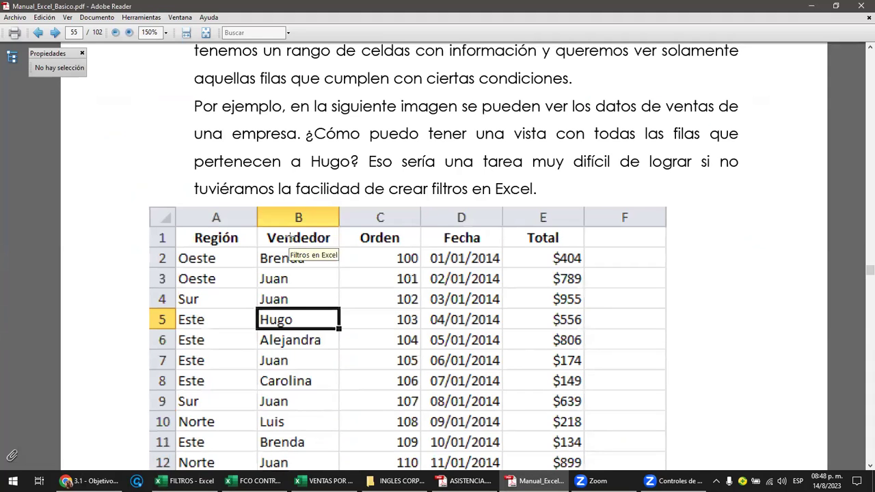
scroll(290, 238, down, 2)
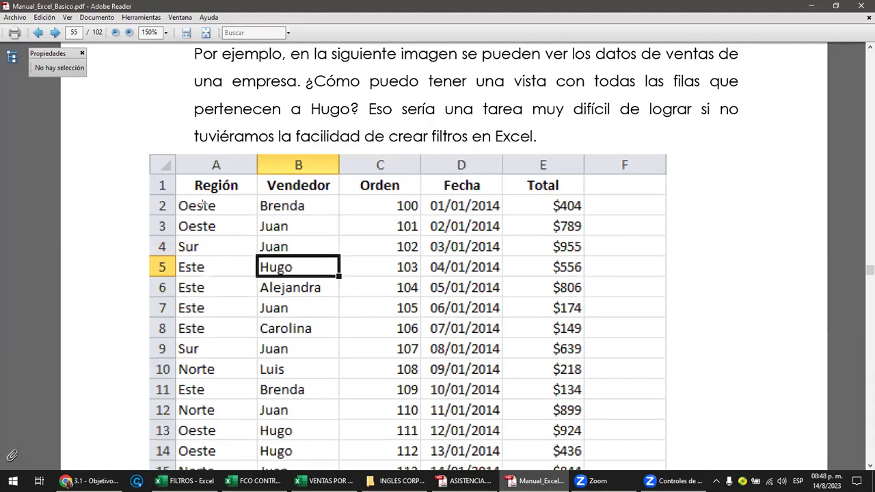
scroll(413, 214, down, 2)
scroll(413, 214, down, 2)
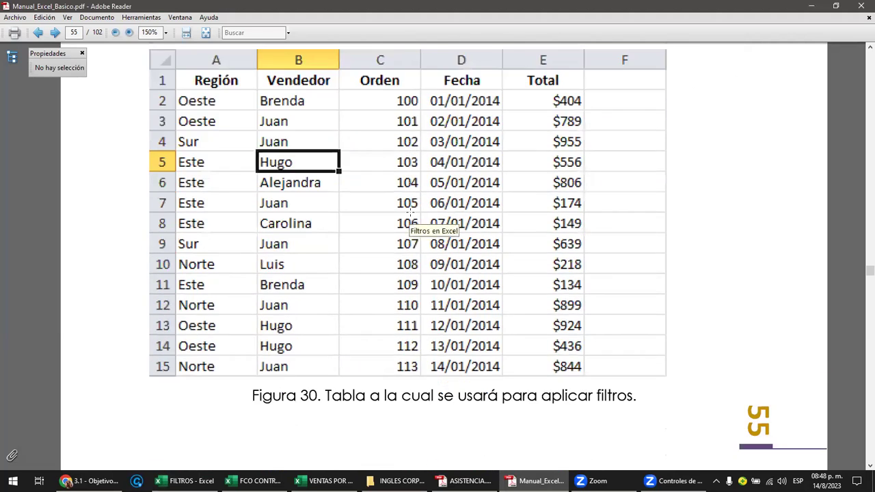
scroll(412, 215, down, 6)
scroll(413, 217, down, 4)
scroll(412, 217, down, 5)
scroll(412, 217, down, 1)
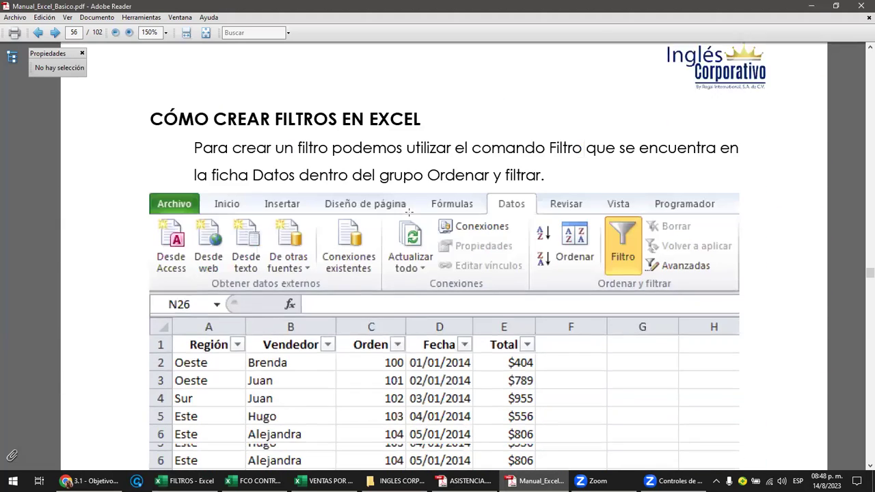
scroll(412, 216, down, 2)
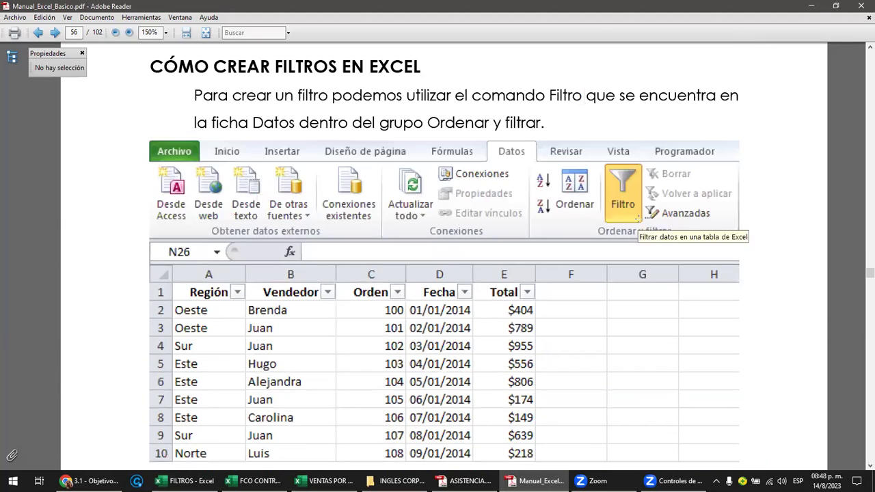
scroll(670, 249, down, 2)
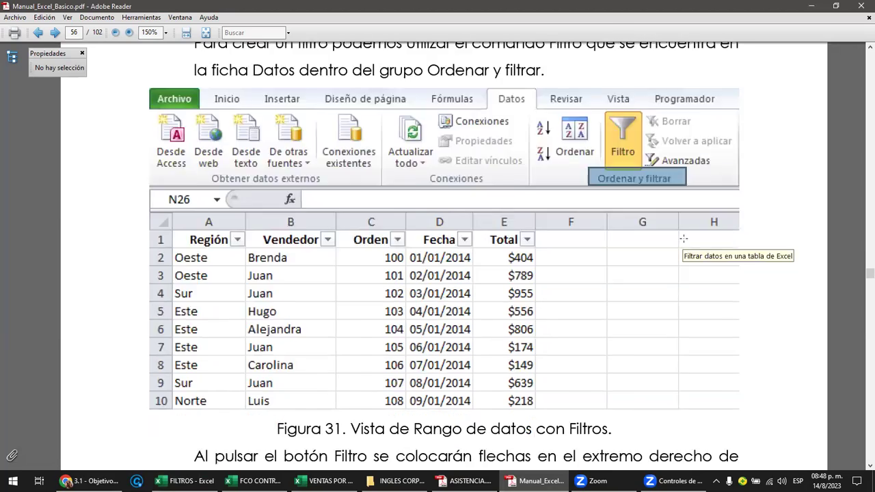
scroll(670, 249, down, 9)
scroll(670, 249, down, 1)
scroll(670, 249, down, 4)
scroll(670, 248, down, 2)
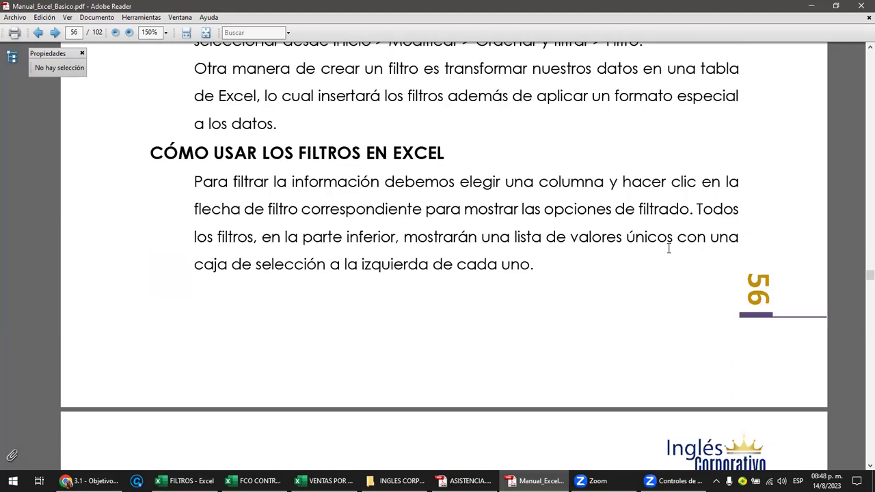
scroll(554, 216, down, 8)
scroll(554, 216, down, 1)
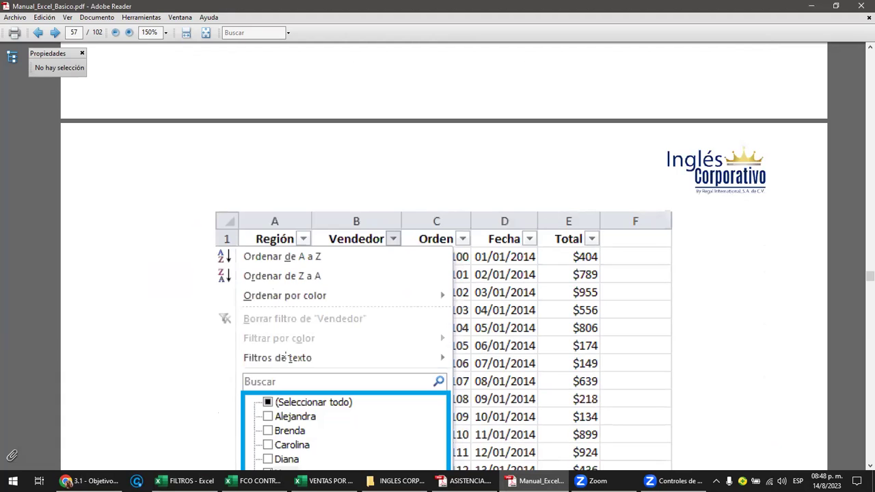
scroll(295, 342, down, 2)
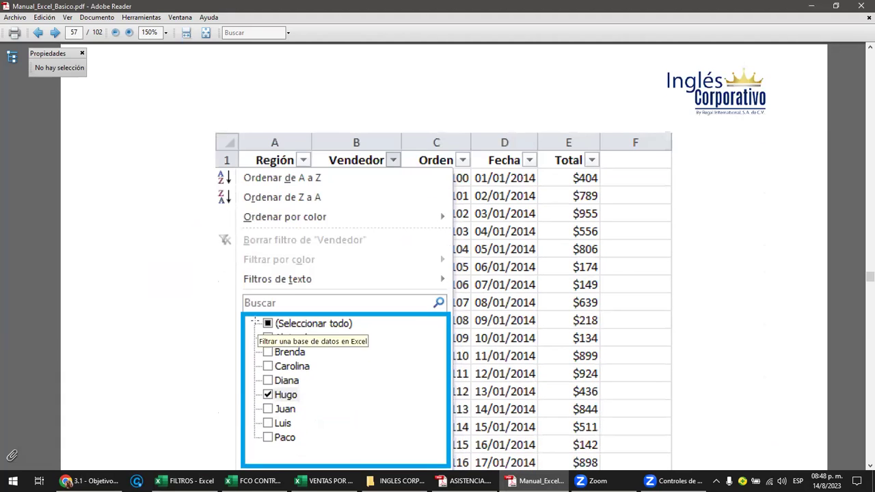
Highlight one seller row in the page 57 filter checklist illustration
click(339, 448)
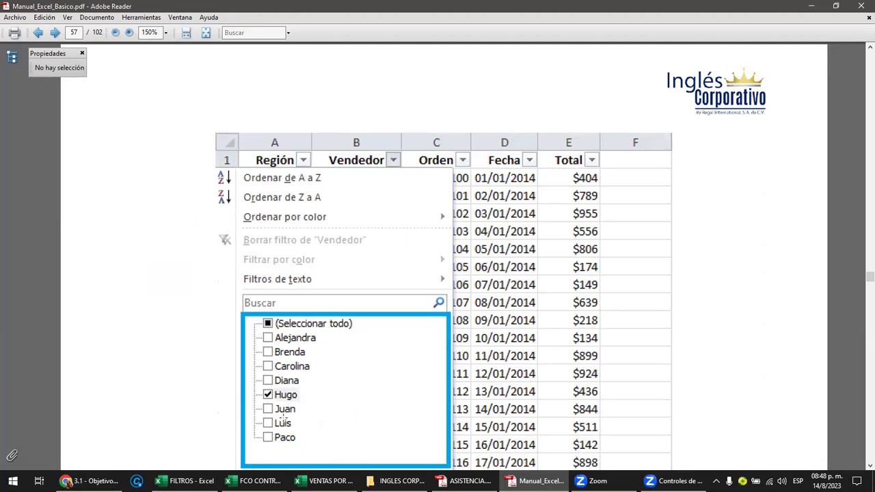
scroll(287, 417, down, 1)
scroll(292, 411, down, 1)
drag(301, 366, 250, 381)
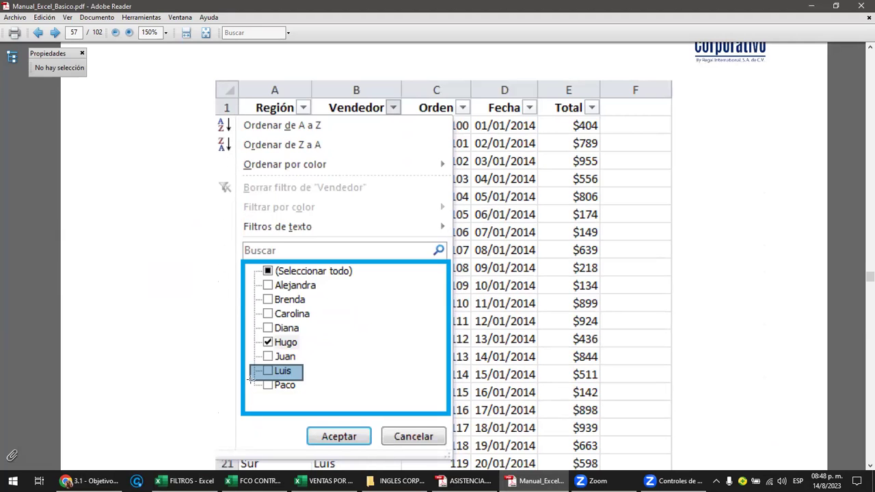
In the FILTROS workbook, sort the sales table by VENDEDOR from A to Z
mouse_move(254, 481)
click(126, 431)
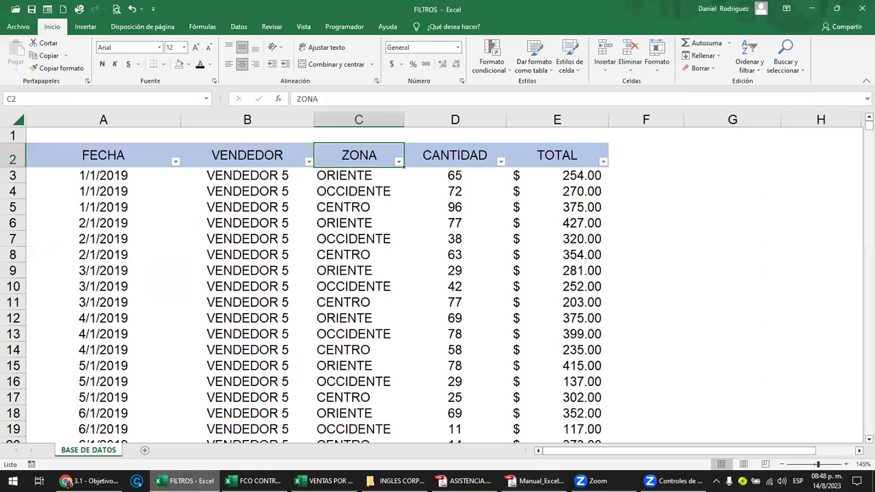
click(393, 174)
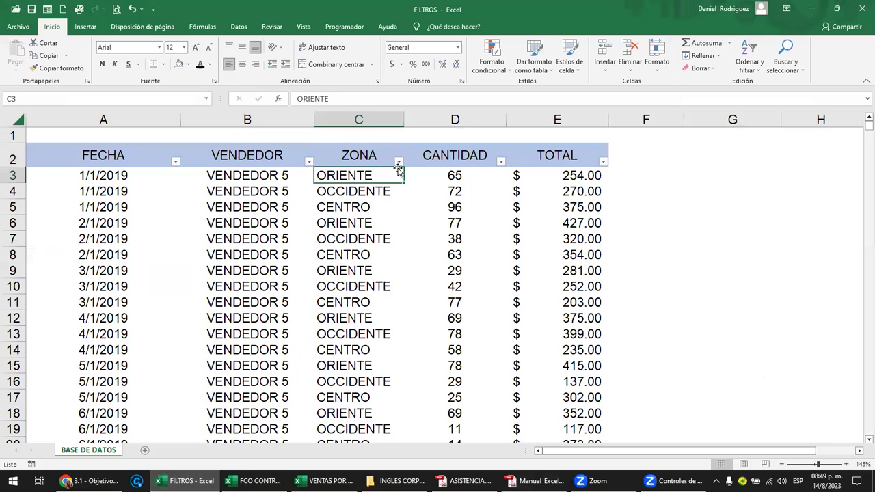
click(399, 163)
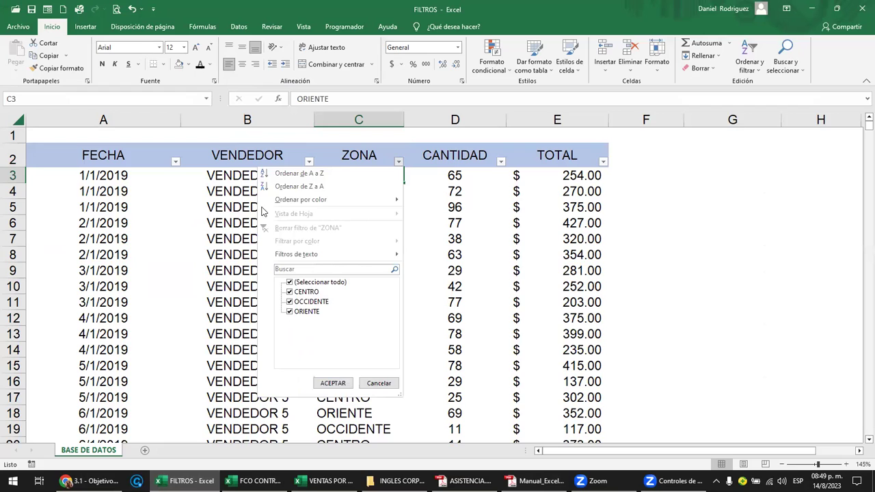
click(333, 383)
click(309, 163)
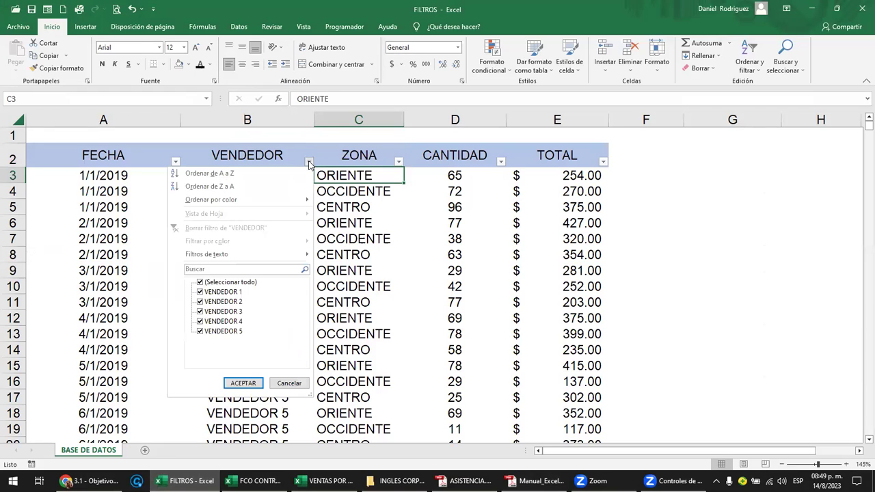
click(262, 173)
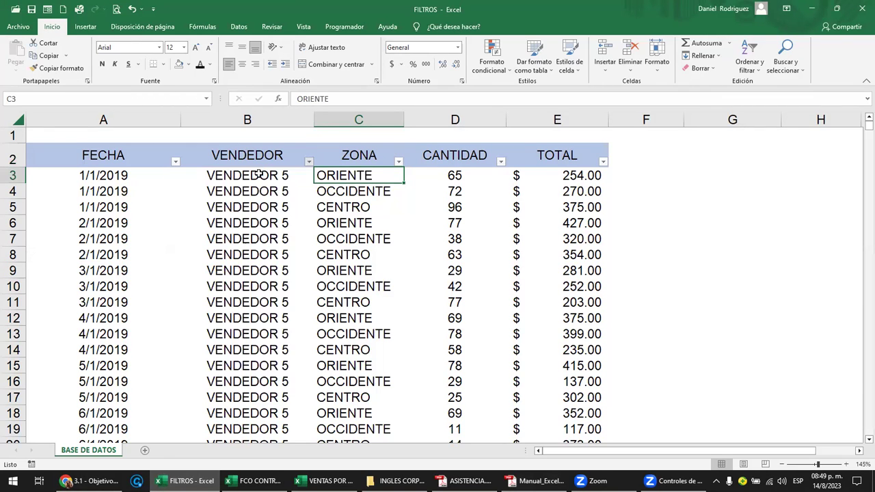
Rename the seller in cell B3 to VENDEDOR UNO
key(F2)
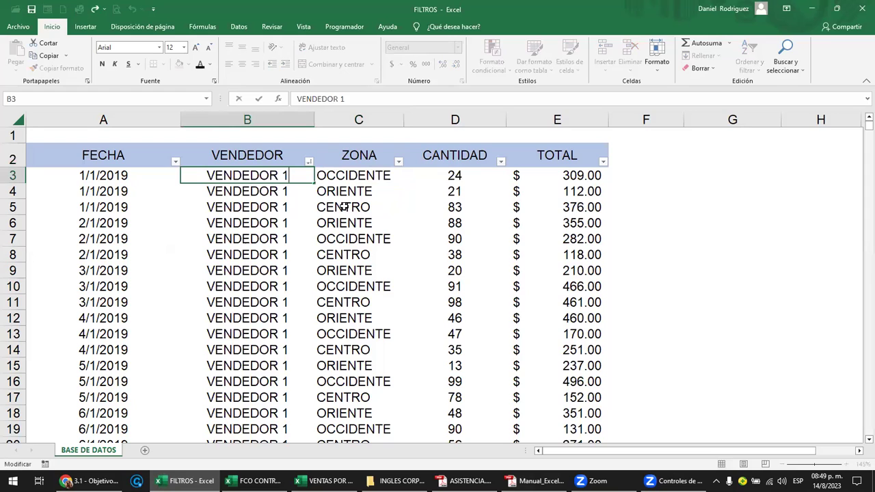
key(BackSpace)
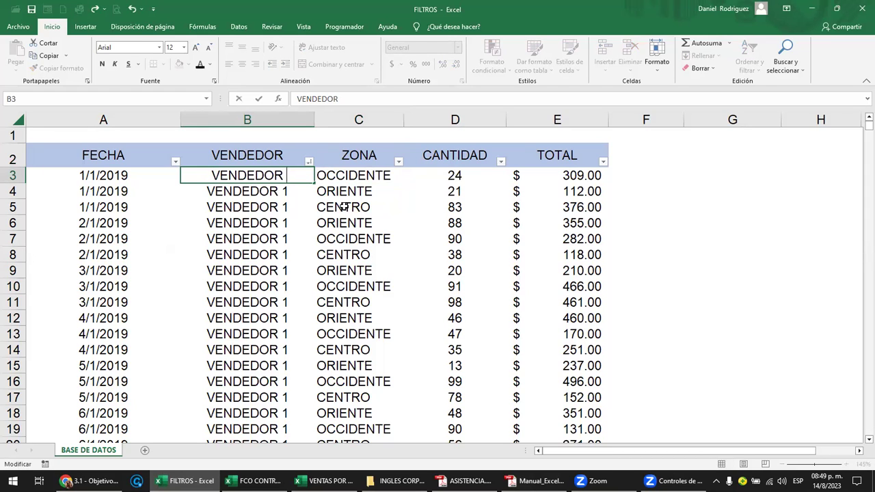
text(UNO)
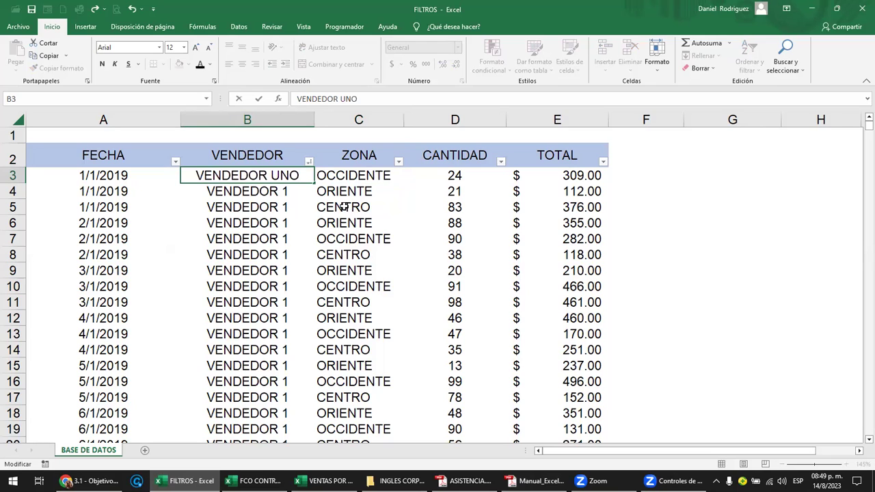
key(Return)
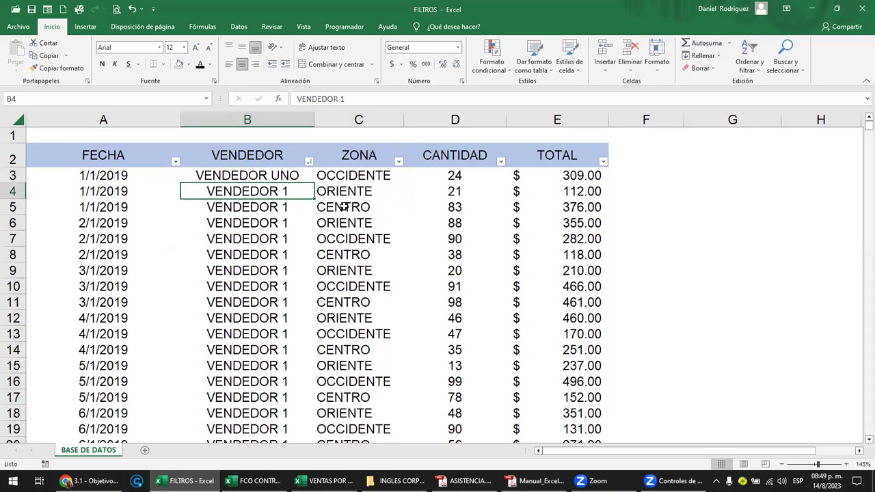
Filter the VENDEDOR column to show only VENDEDOR UNO
click(309, 163)
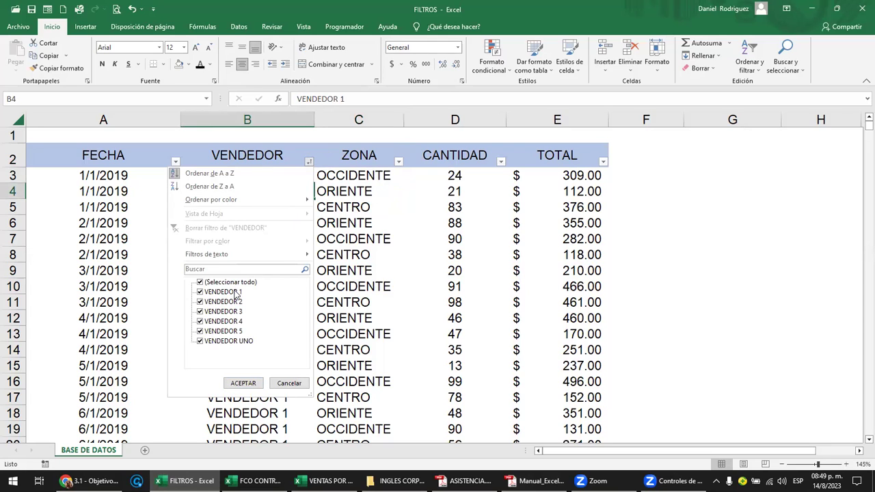
click(207, 283)
click(200, 341)
click(243, 383)
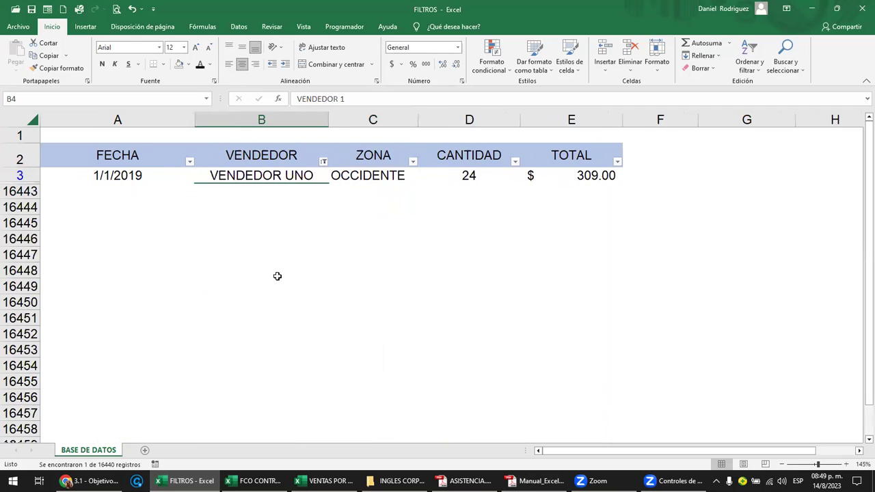
Change the seller in cell B3 to VENDEDOR 11
click(288, 178)
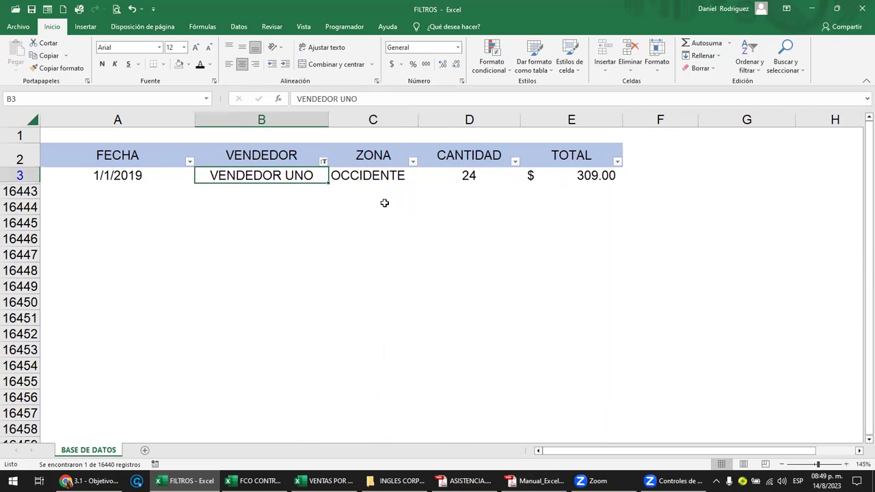
key(F2)
key(BackSpace)
key(BackSpace)
key(BackSpace)
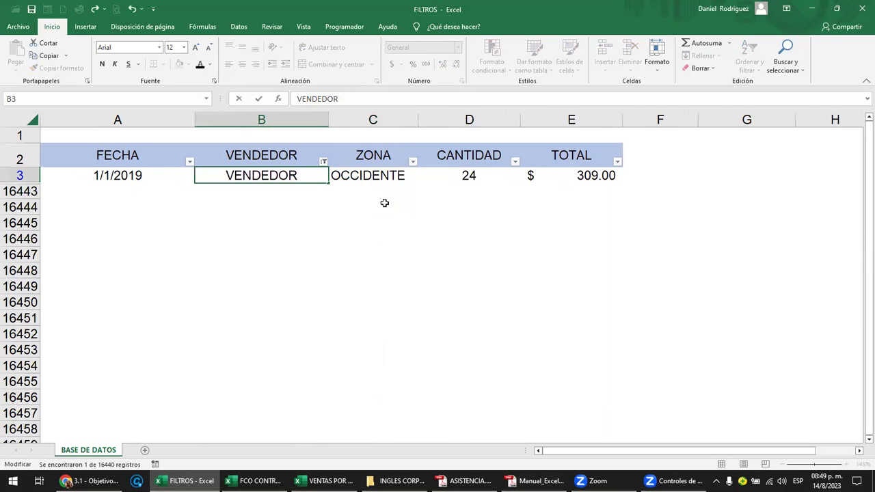
text(11)
key(Return)
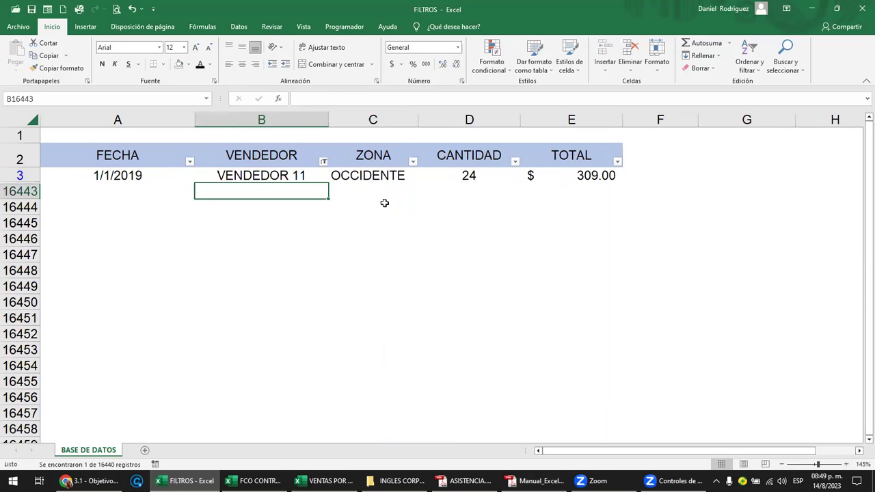
Filter the VENDEDOR column to VENDEDOR 11
click(324, 162)
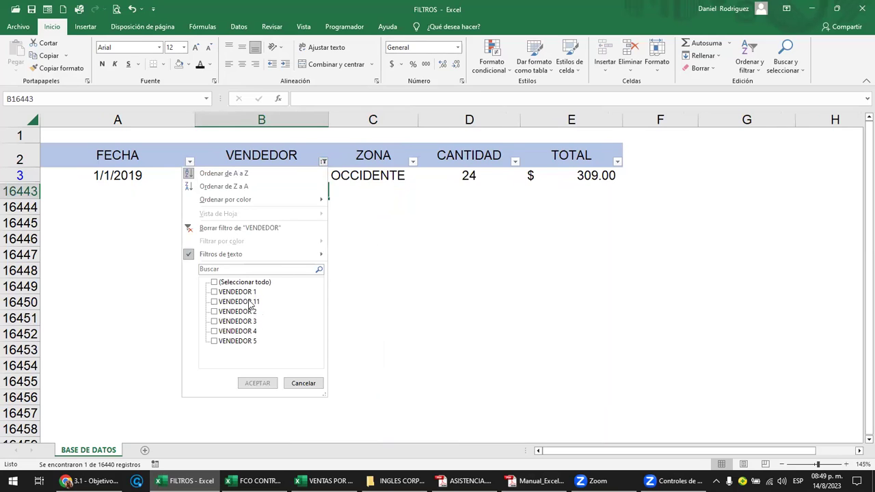
click(215, 302)
click(258, 383)
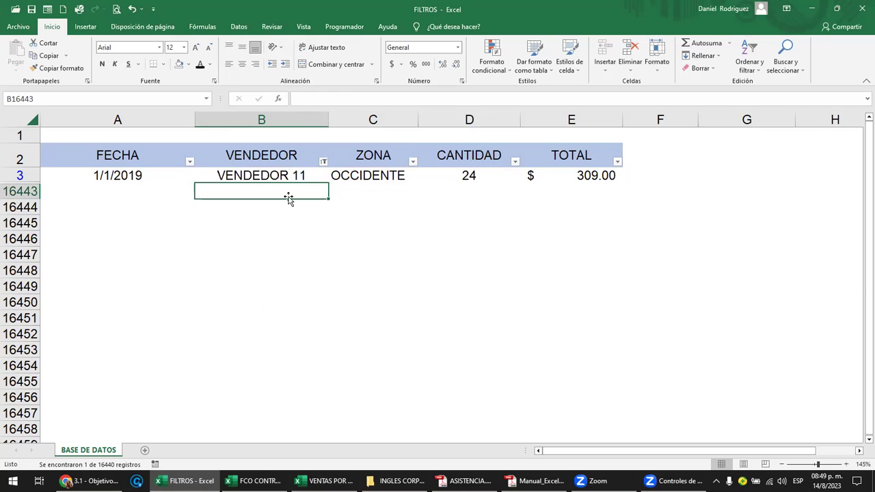
Restore the seller in cell B3 from VENDEDOR 11 to VENDEDOR 1
click(287, 175)
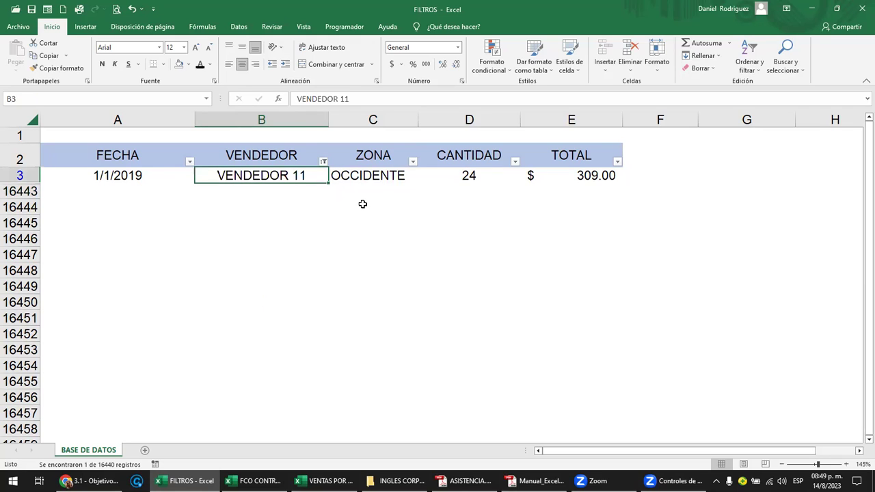
key(F2)
key(BackSpace)
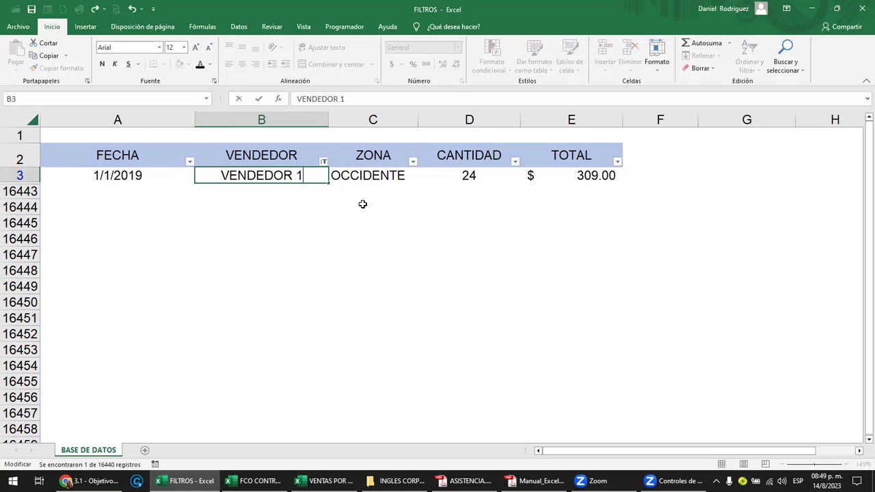
key(BackSpace)
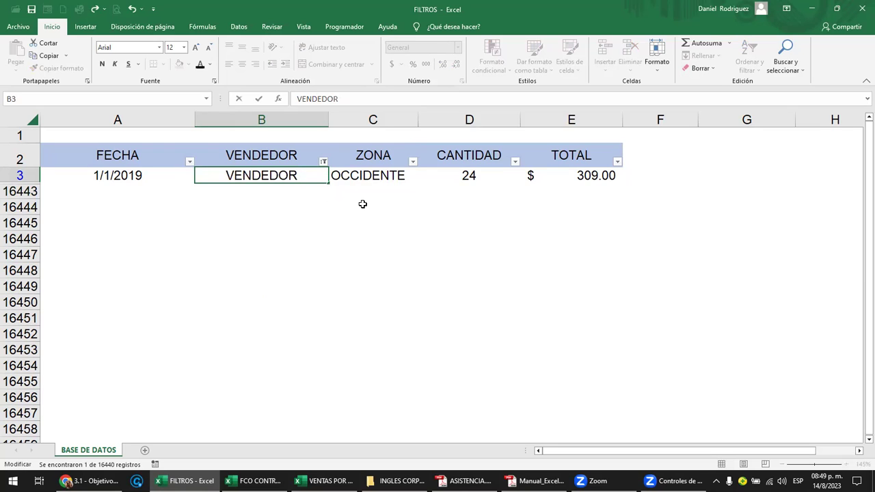
text( 1)
key(Return)
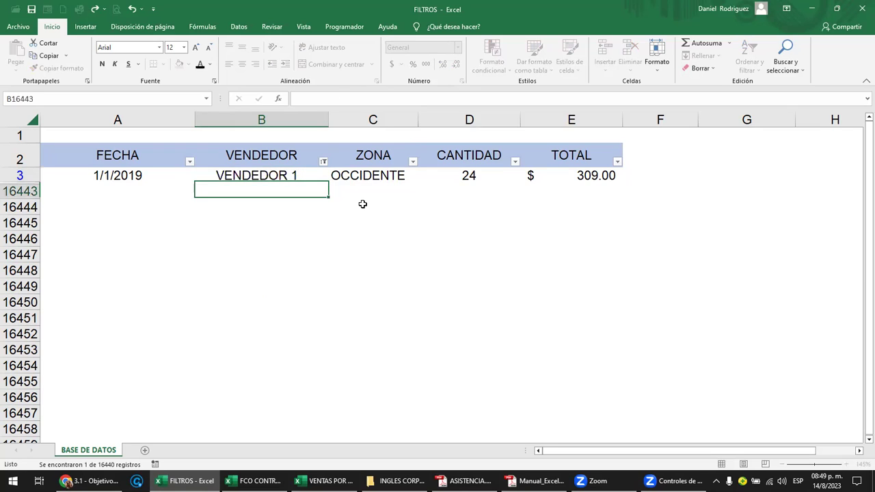
click(325, 162)
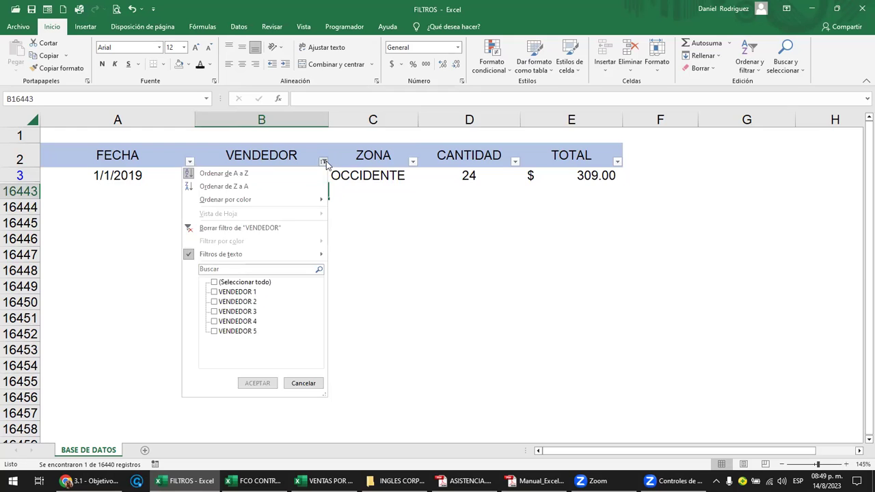
click(244, 296)
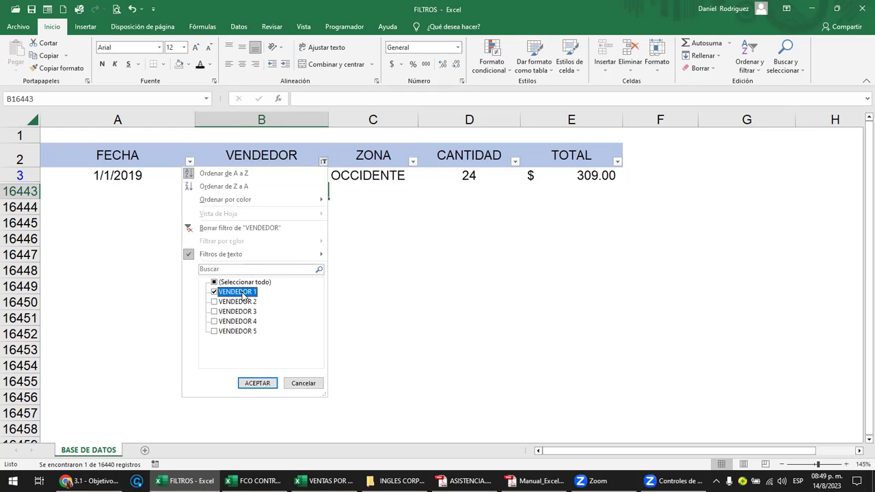
click(257, 383)
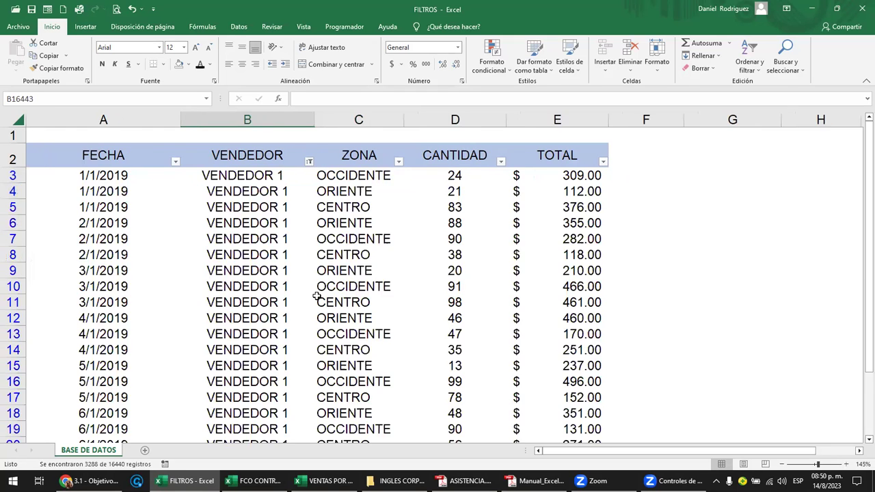
click(273, 178)
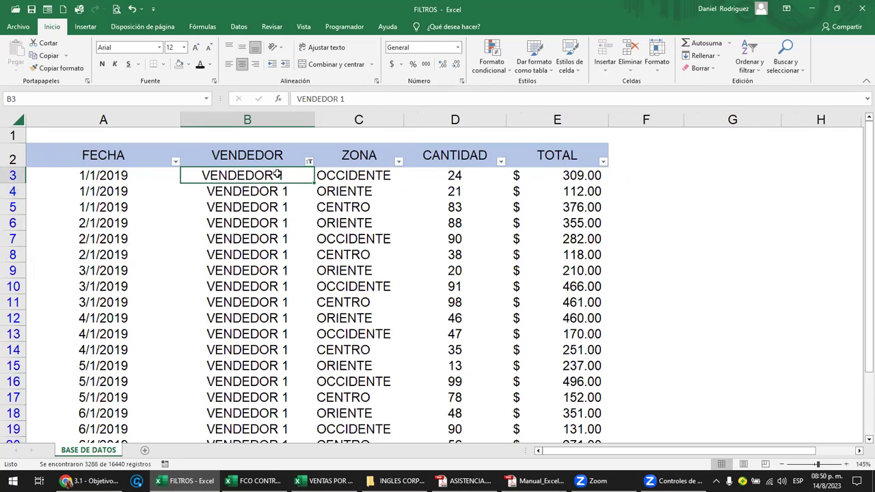
key(F2)
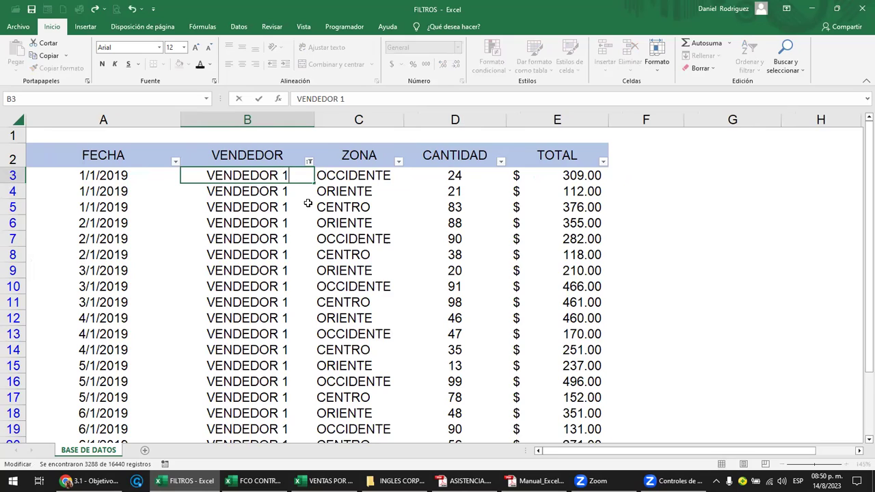
key(Escape)
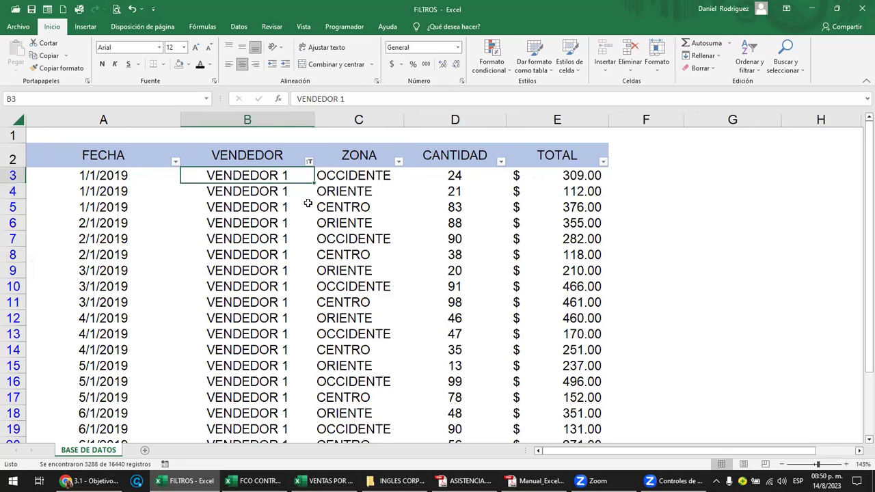
key(F2)
key(BackSpace)
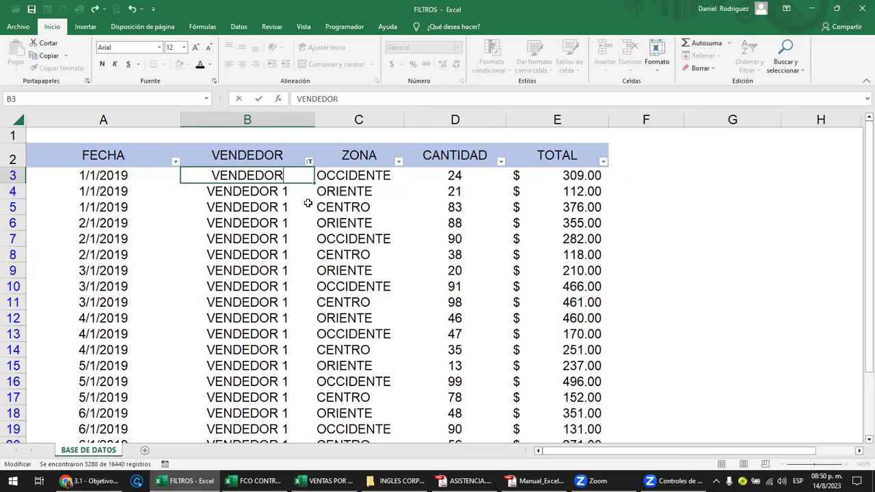
key(Return)
click(303, 162)
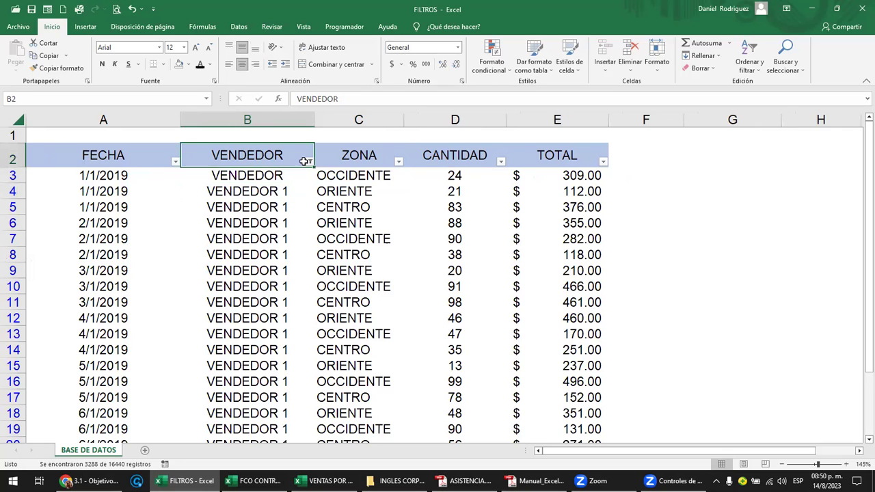
click(309, 161)
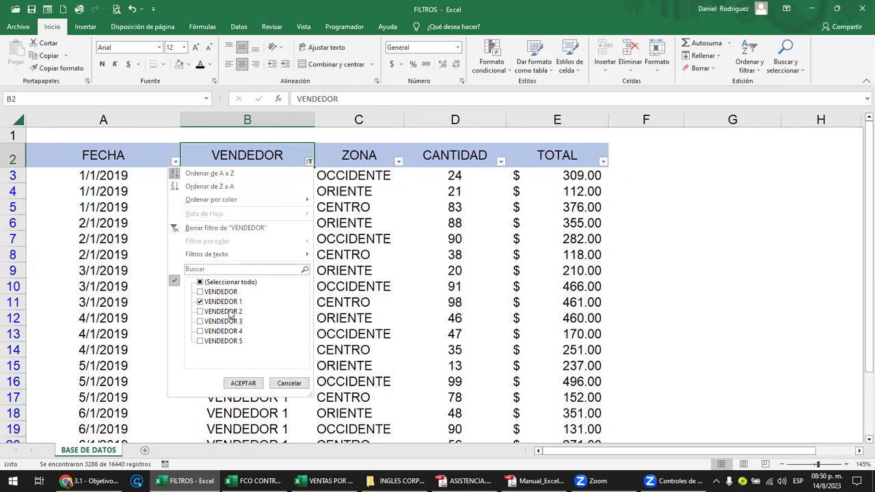
click(290, 383)
double_click(283, 177)
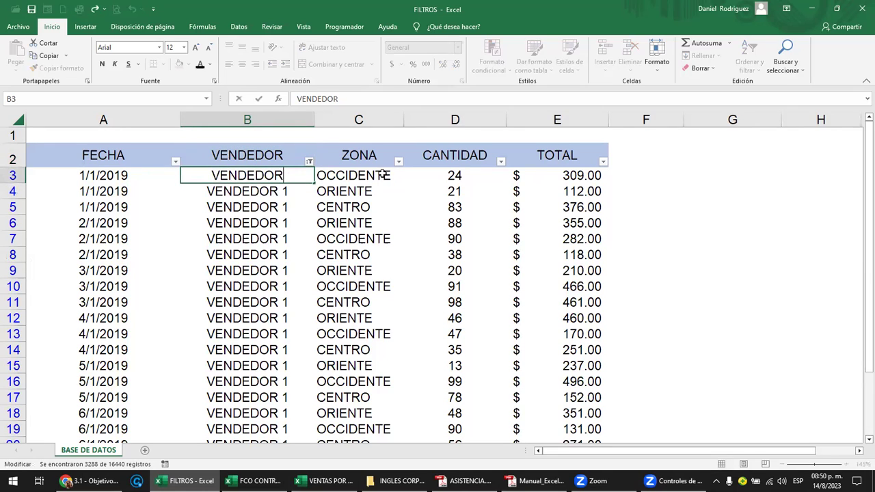
text( 1)
key(Return)
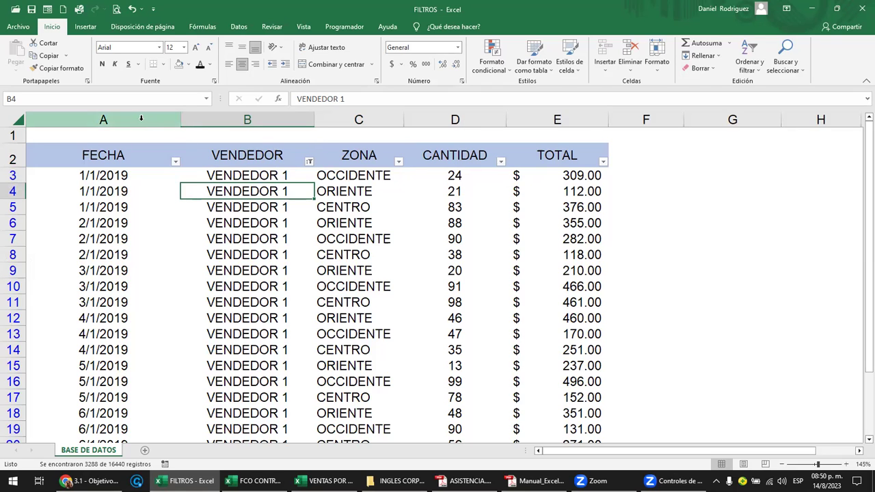
click(358, 120)
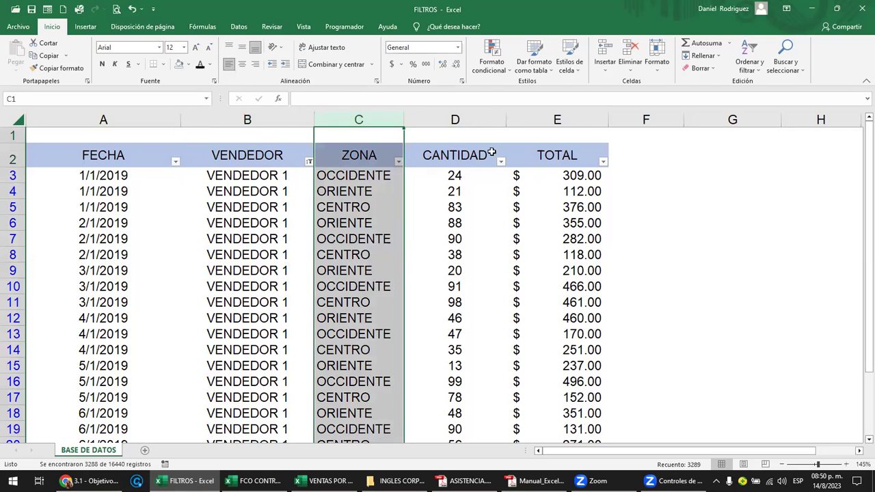
click(569, 178)
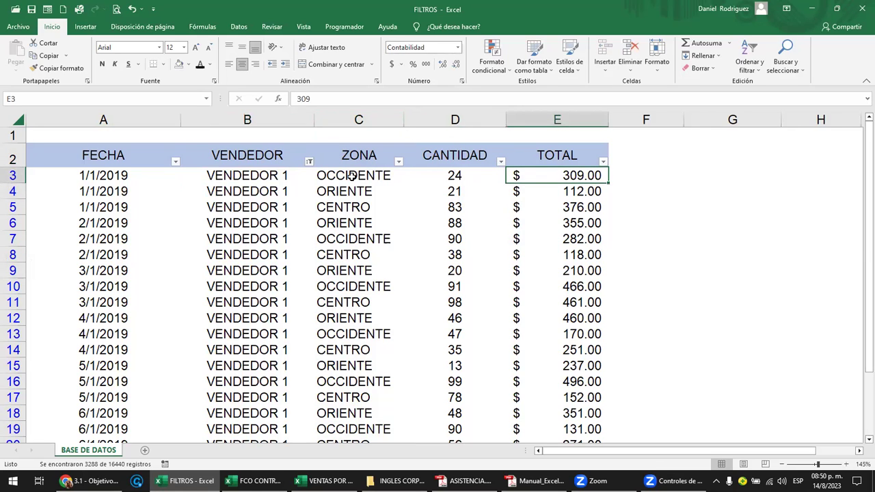
click(267, 176)
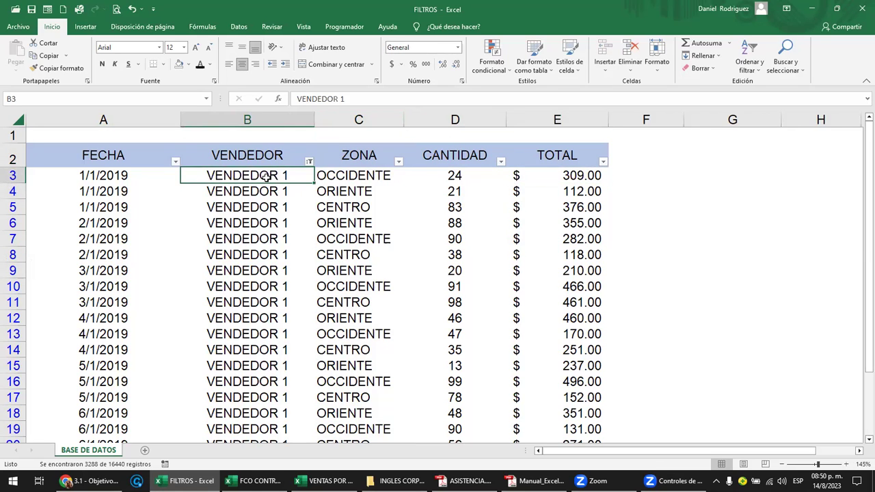
double_click(213, 175)
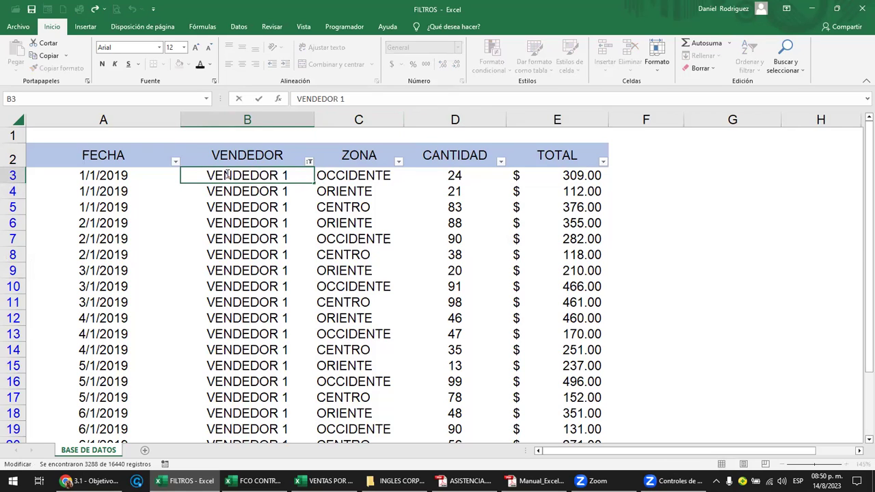
drag(214, 175, 289, 175)
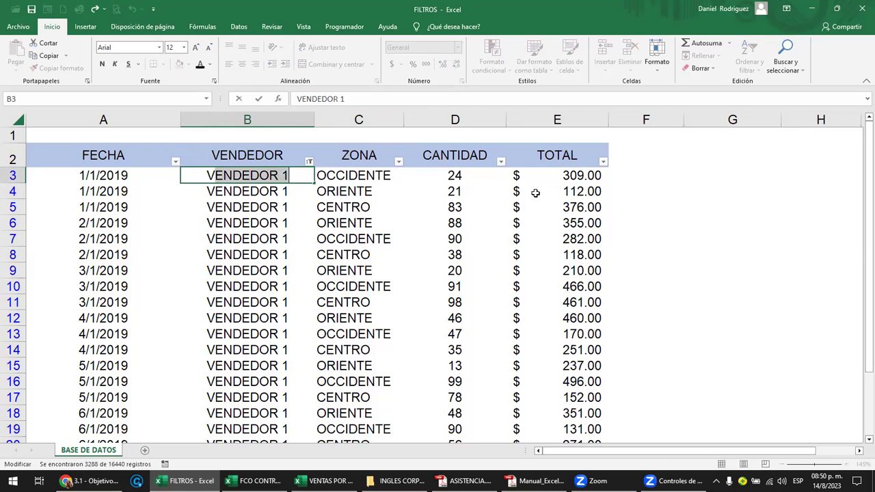
key(Escape)
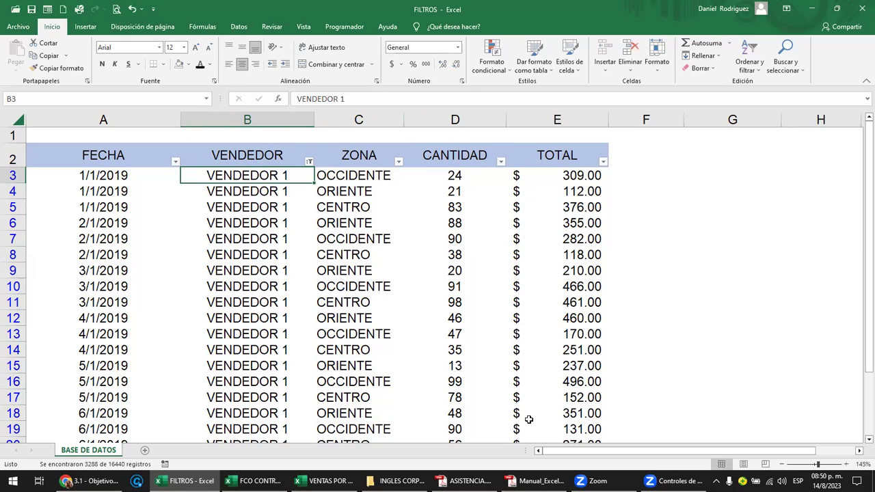
Read pages 57–59 of Manual_Excel_Basico.pdf, then return to the VENTAS POR REDES SOCIALES workbook
click(537, 481)
scroll(502, 272, up, 2)
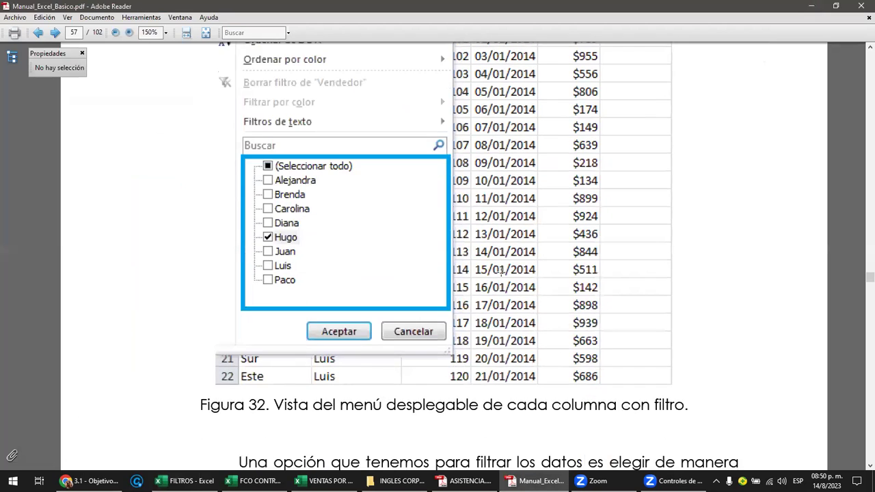
scroll(502, 271, down, 3)
scroll(499, 274, down, 2)
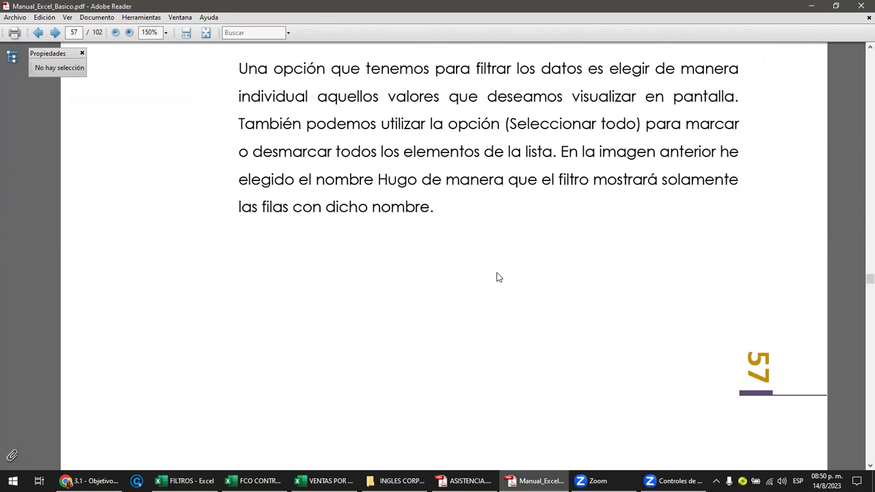
scroll(498, 277, down, 2)
scroll(496, 274, down, 2)
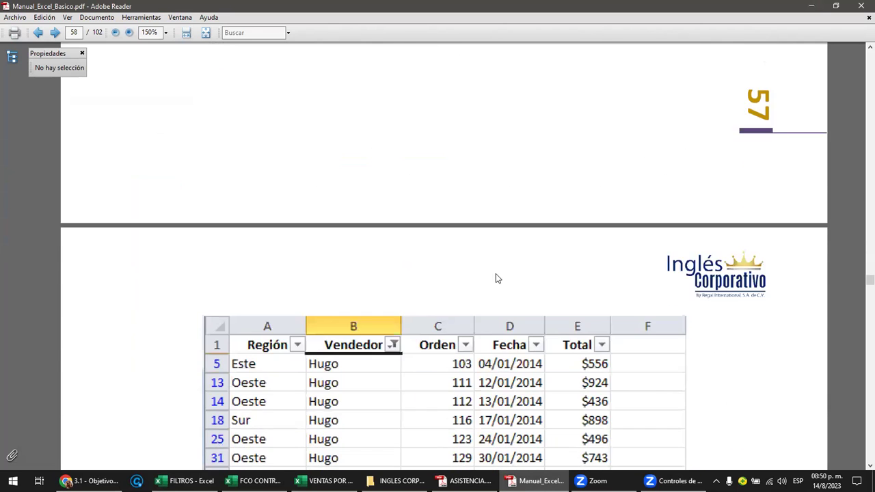
scroll(495, 274, down, 3)
scroll(494, 273, down, 1)
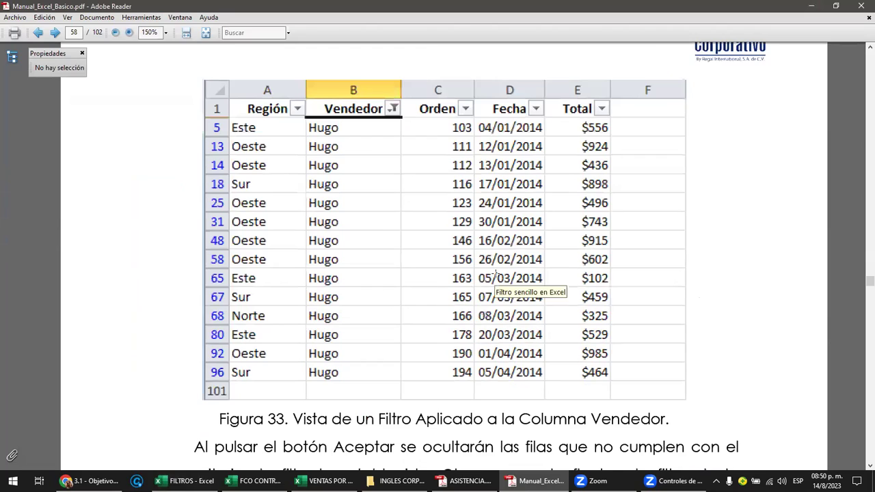
scroll(496, 274, down, 1)
scroll(496, 275, down, 1)
scroll(496, 275, down, 2)
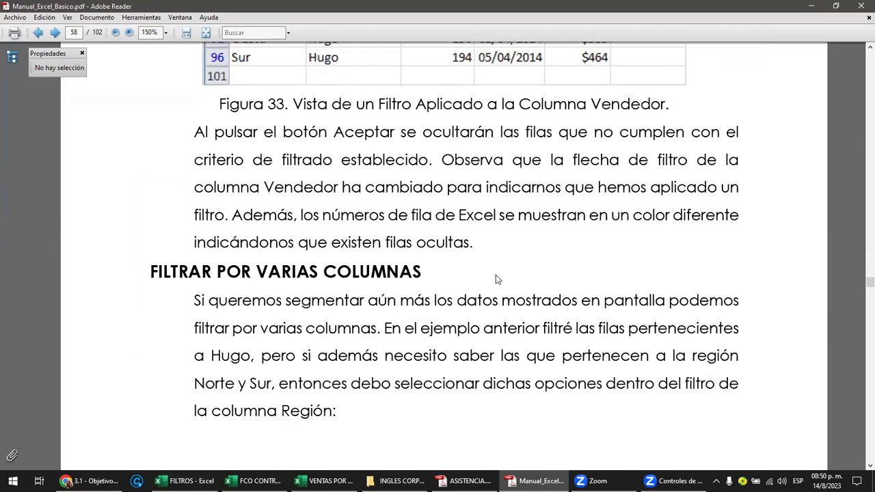
scroll(496, 275, down, 2)
scroll(496, 275, down, 2)
scroll(496, 275, down, 2)
scroll(496, 275, down, 3)
scroll(495, 274, down, 2)
scroll(496, 274, down, 3)
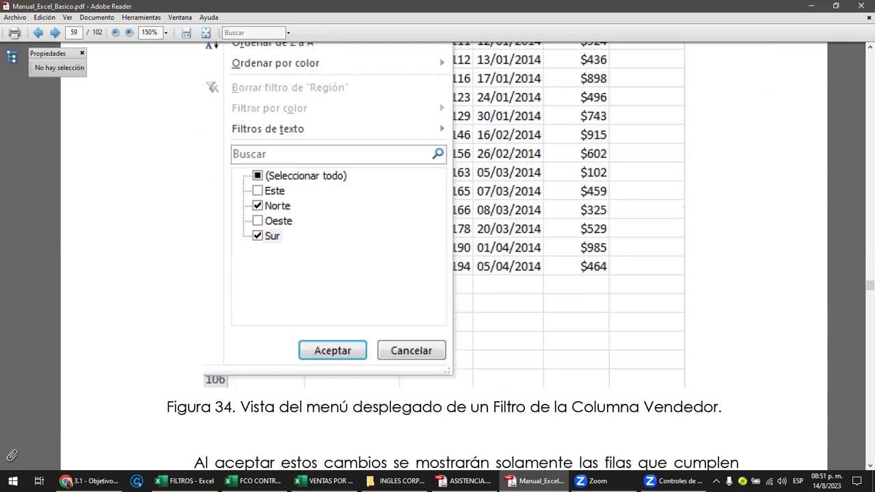
key(alt+Tab)
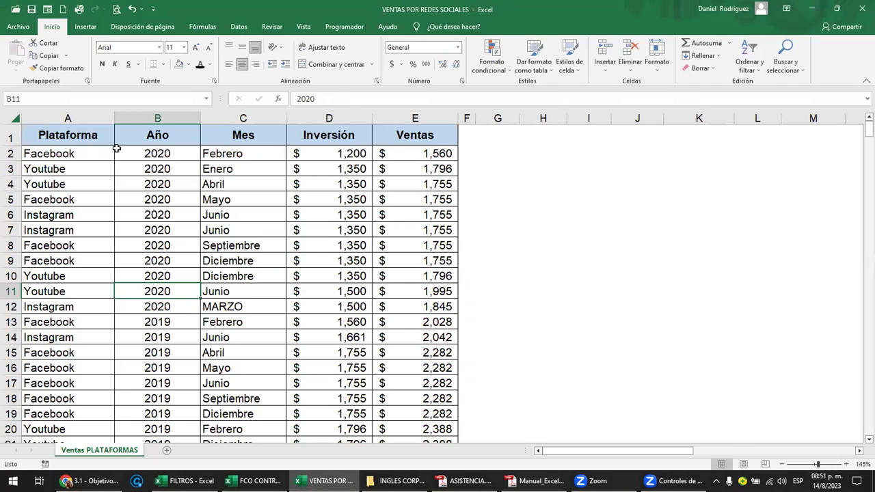
click(80, 136)
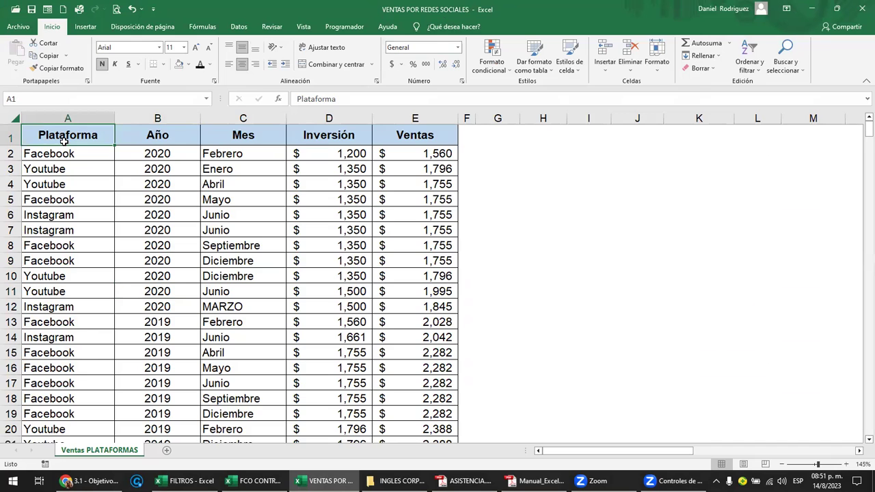
key(ctrl+Down)
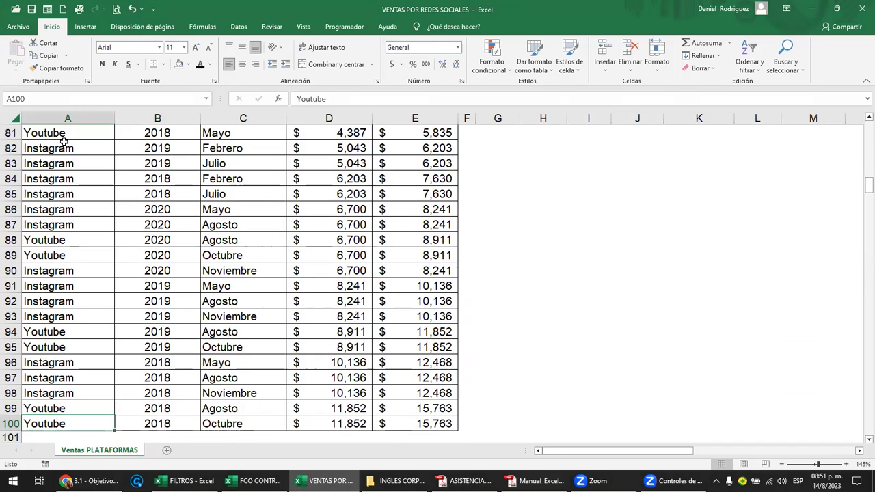
key(ctrl+Up)
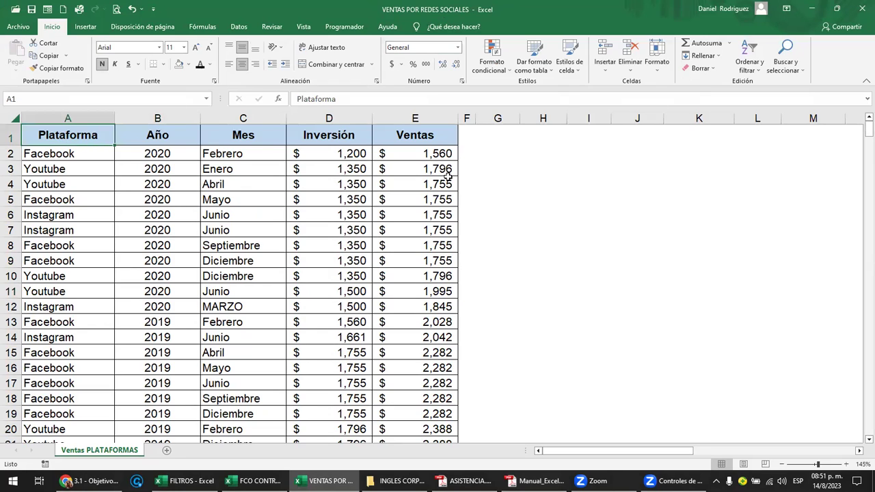
click(162, 141)
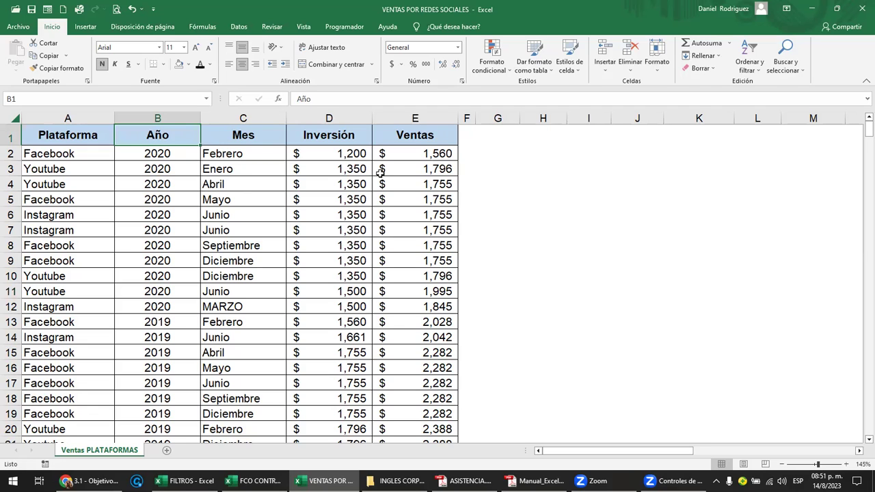
Add AutoFilters to the Plataforma–Ventas headers with Ctrl+Shift+L, zoom to 175%, and show the Año choices
key(ctrl+shift+l)
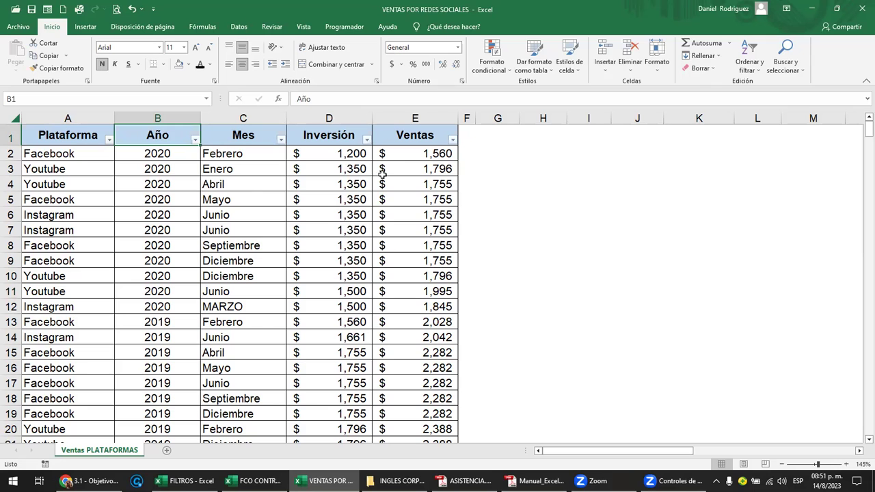
ctrl+scroll(499, 315, up, 1)
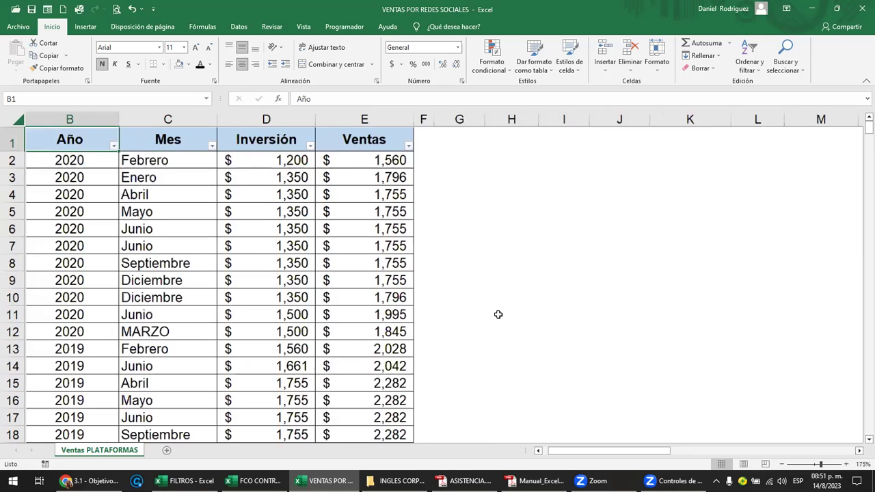
ctrl+scroll(498, 314, up, 1)
key(Left)
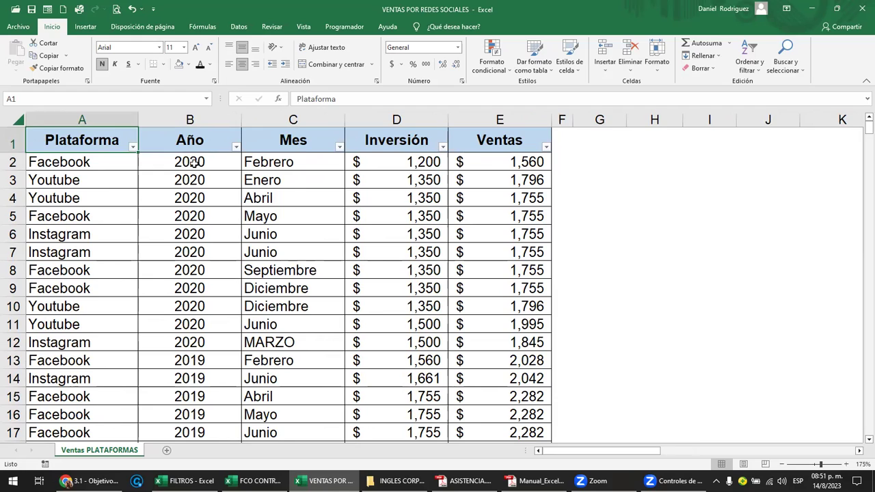
click(194, 162)
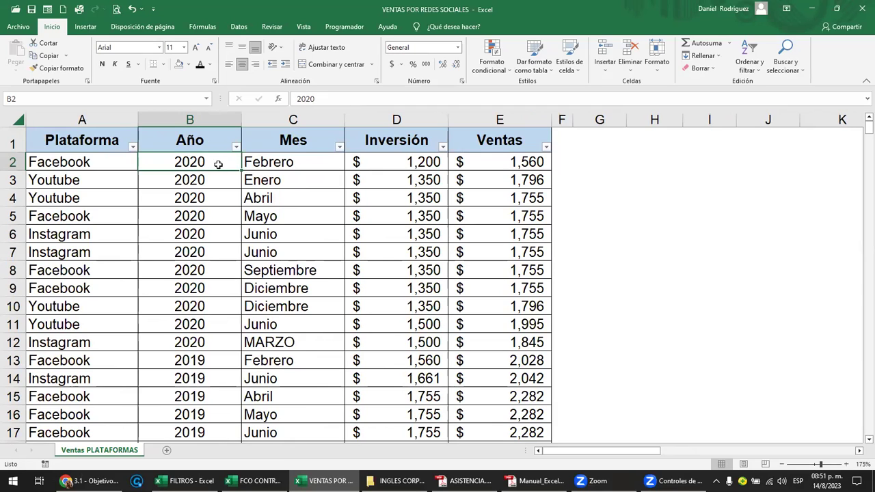
click(190, 363)
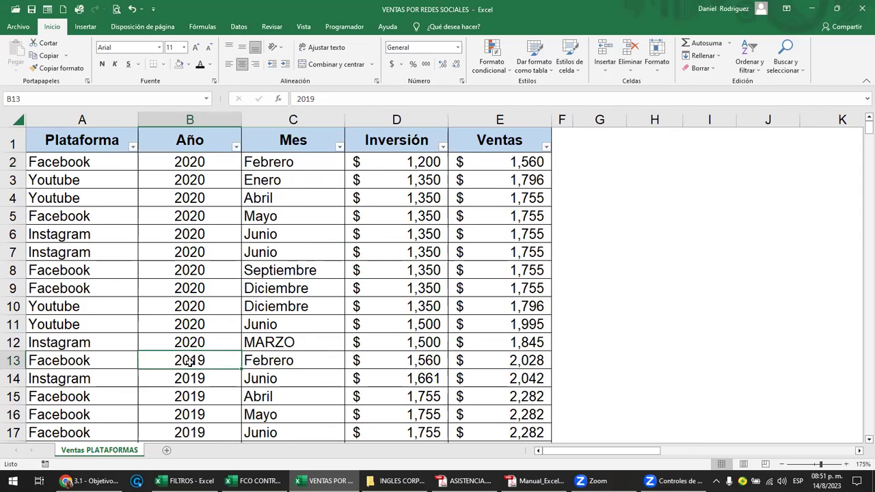
click(236, 148)
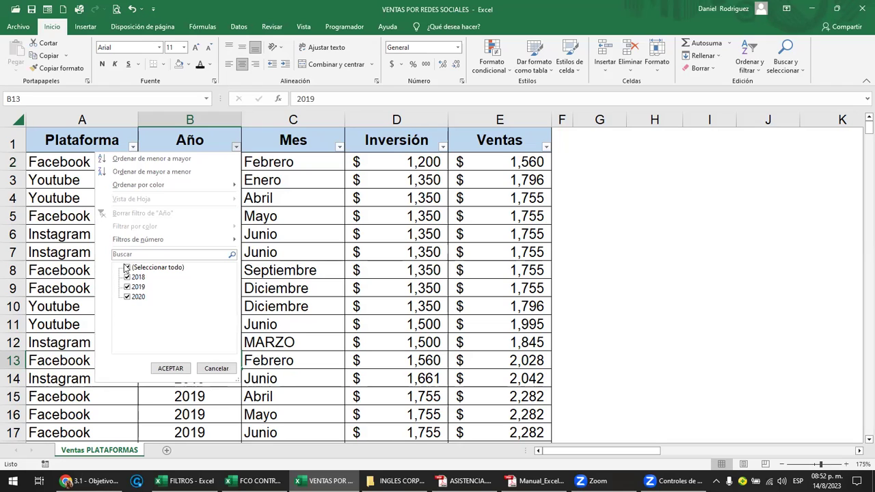
Close the Año filter unchanged and inspect the Año and Mes cells and columns
click(216, 369)
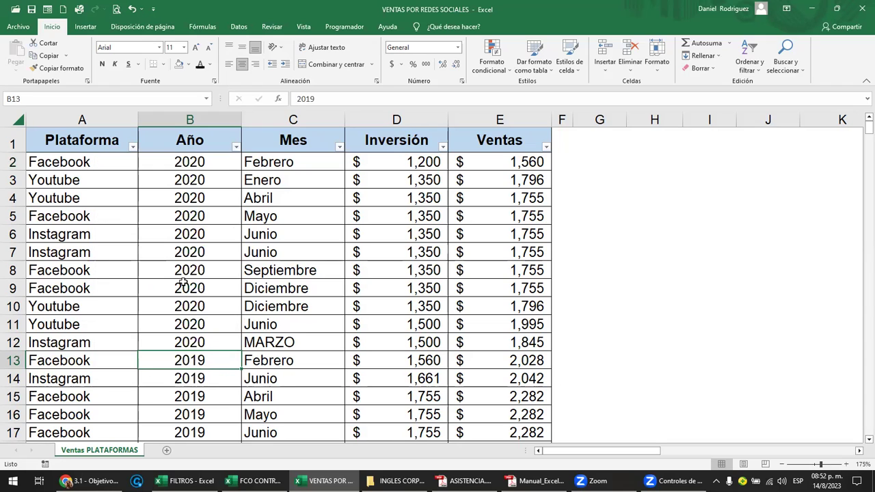
click(289, 165)
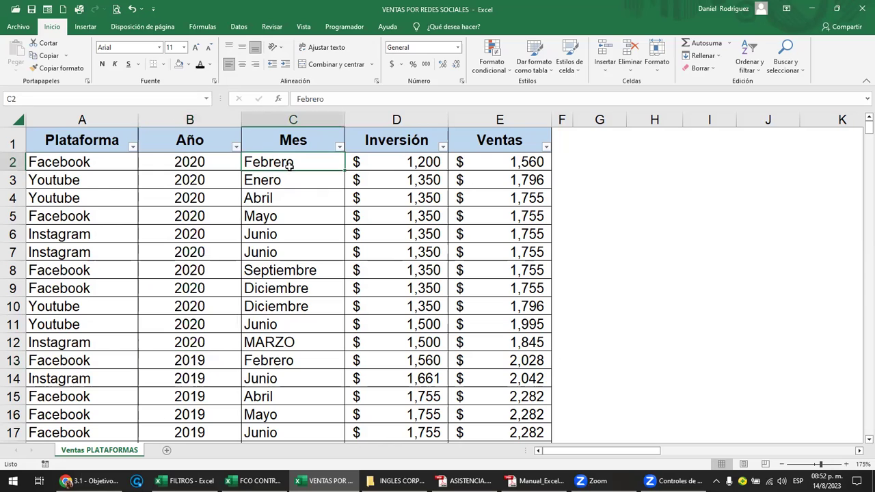
click(282, 184)
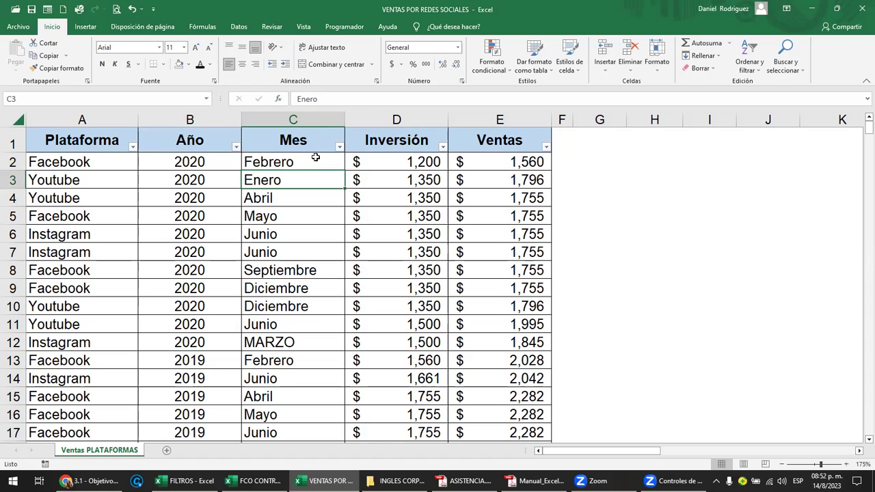
click(196, 163)
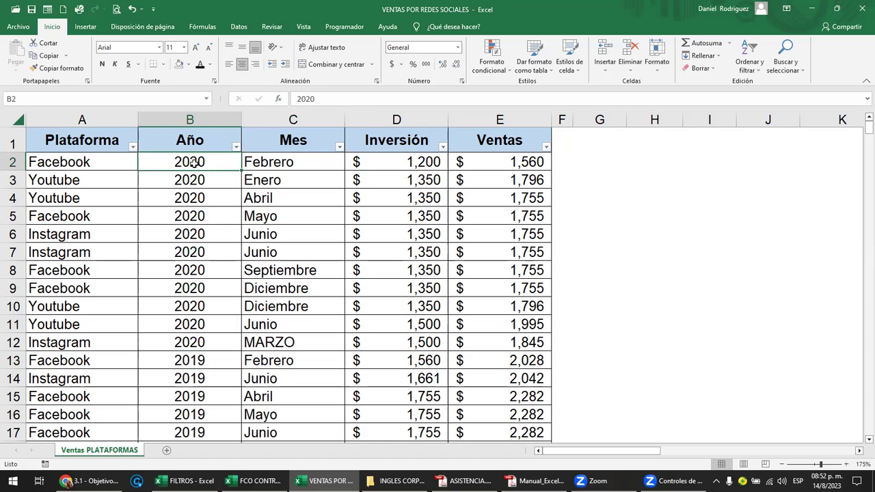
click(268, 166)
click(202, 164)
click(288, 165)
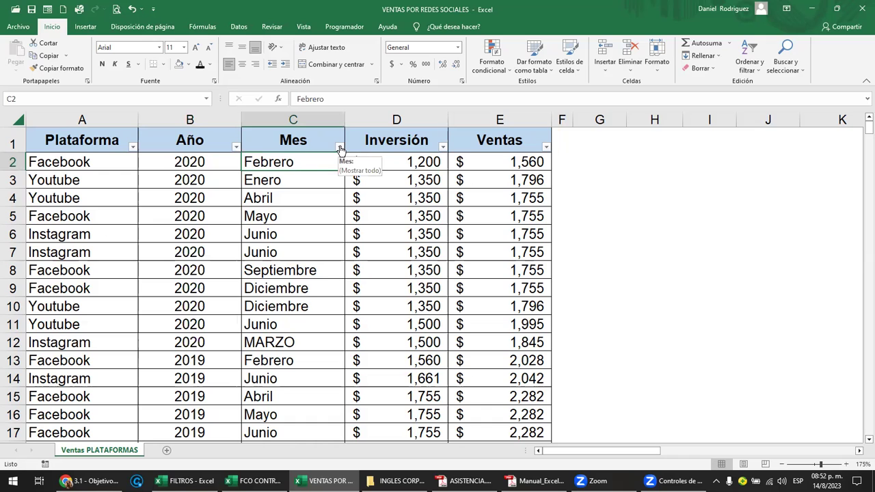
double_click(316, 163)
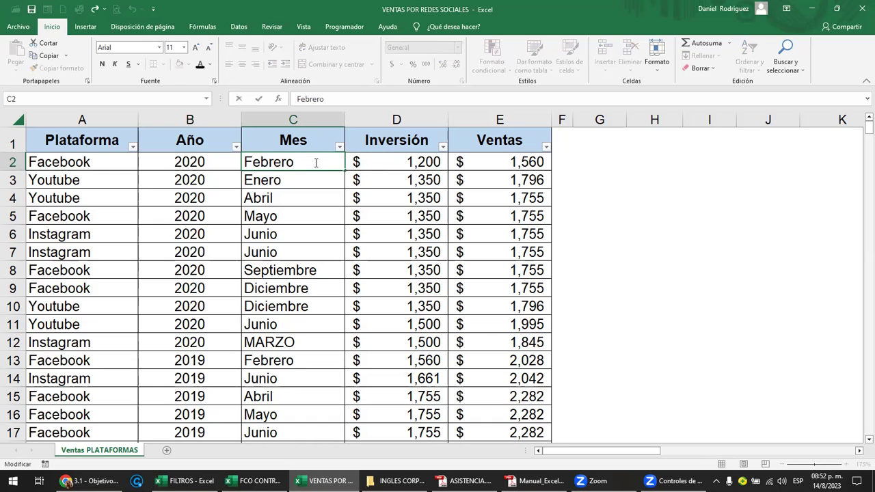
key(Escape)
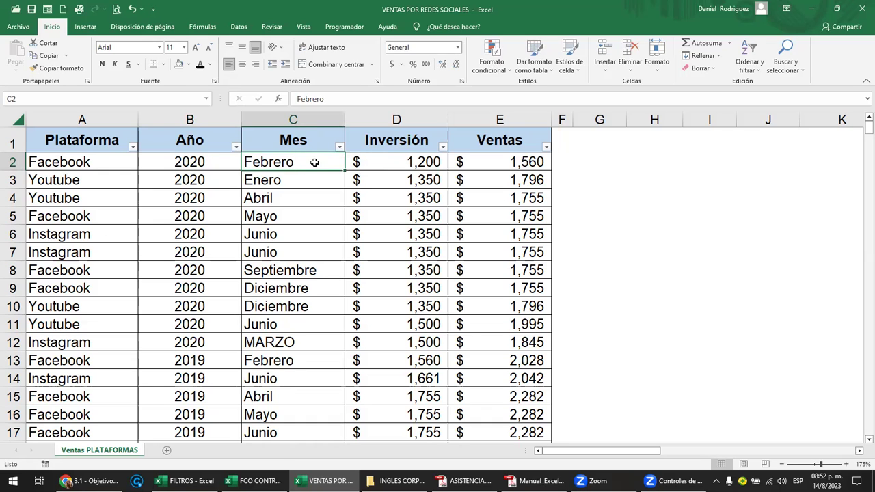
click(191, 119)
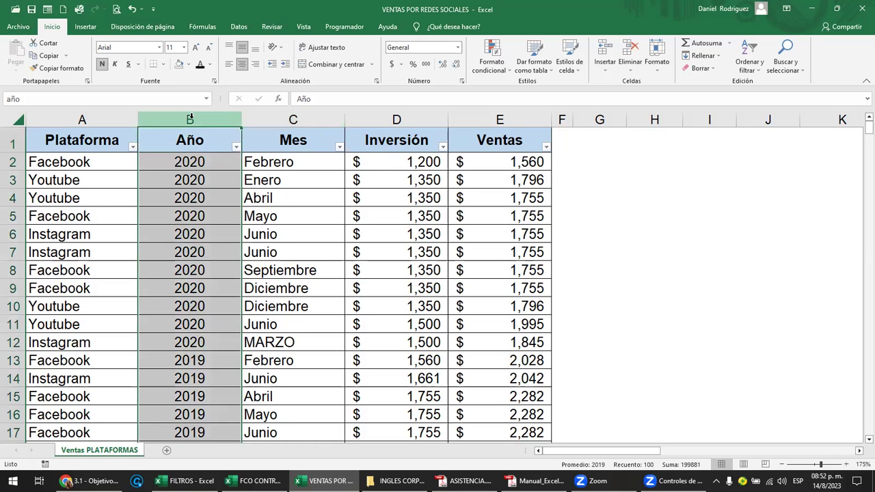
click(288, 119)
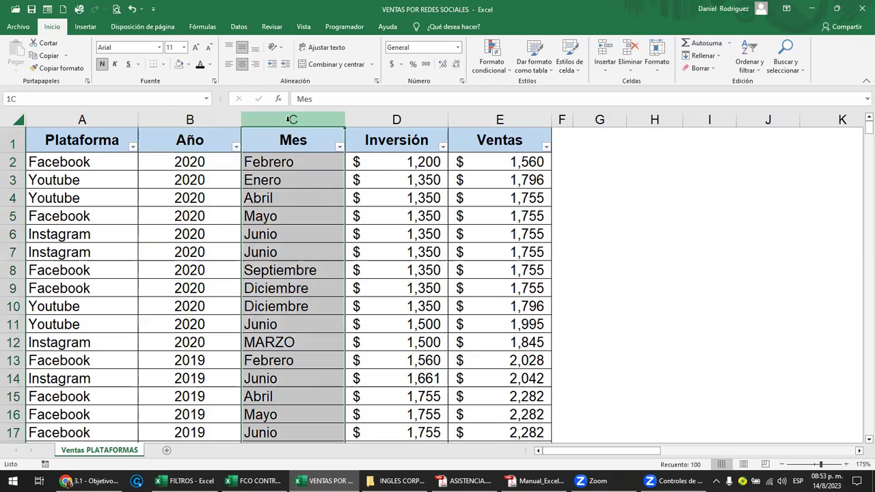
click(288, 162)
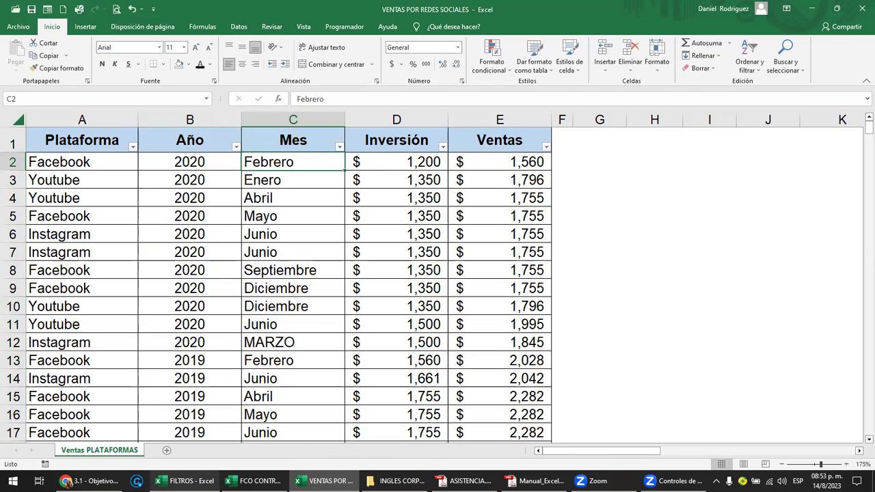
Return to the FILTROS workbook's BASE DE DATOS sheet, selecting date cell A3
mouse_move(184, 481)
click(137, 438)
click(104, 175)
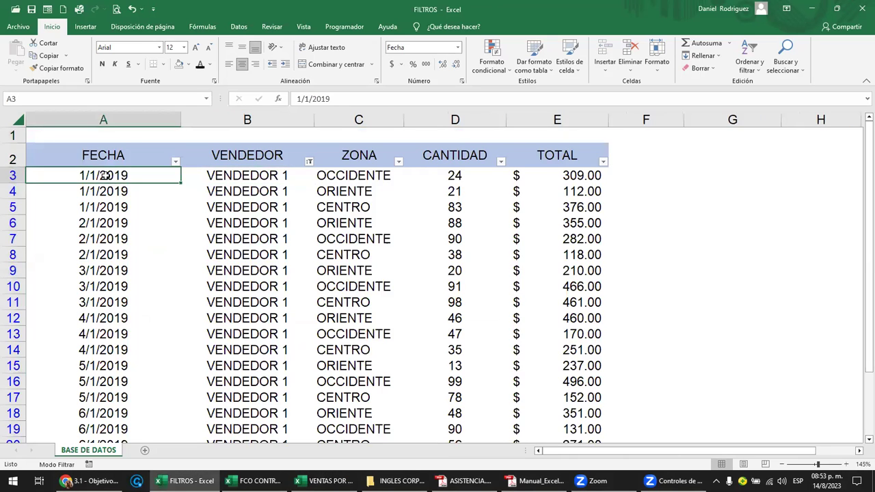
Browse the FECHA filter's 2021 enero dates, then go back to VENTAS POR REDES SOCIALES
click(175, 161)
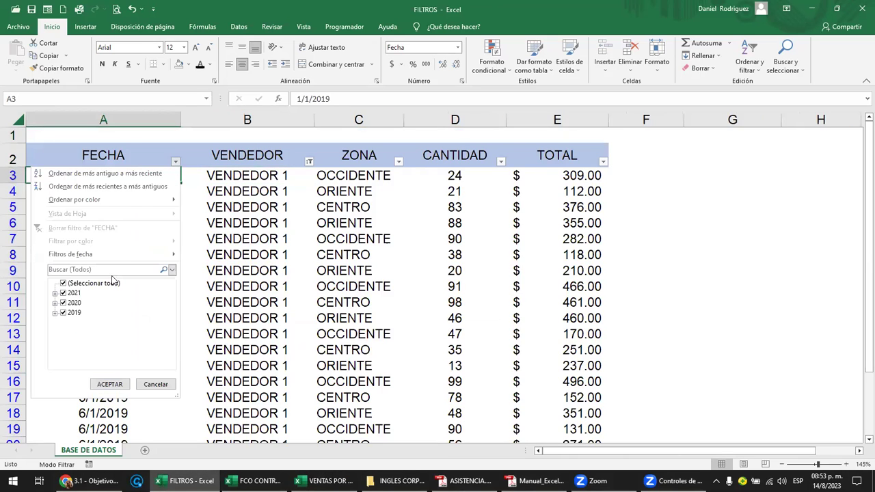
click(55, 293)
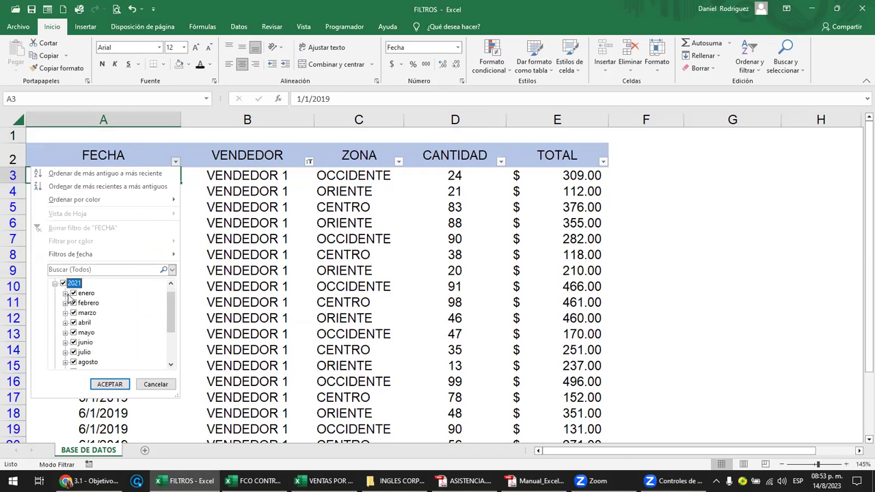
click(65, 293)
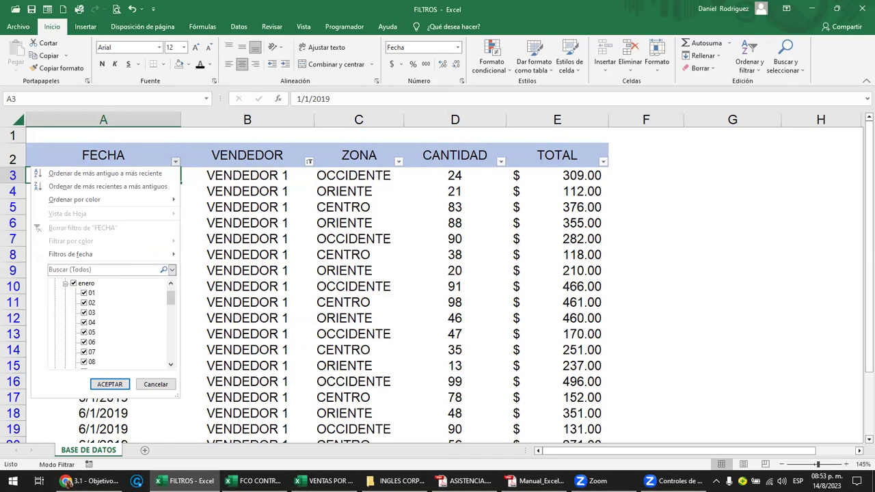
mouse_move(257, 481)
click(375, 438)
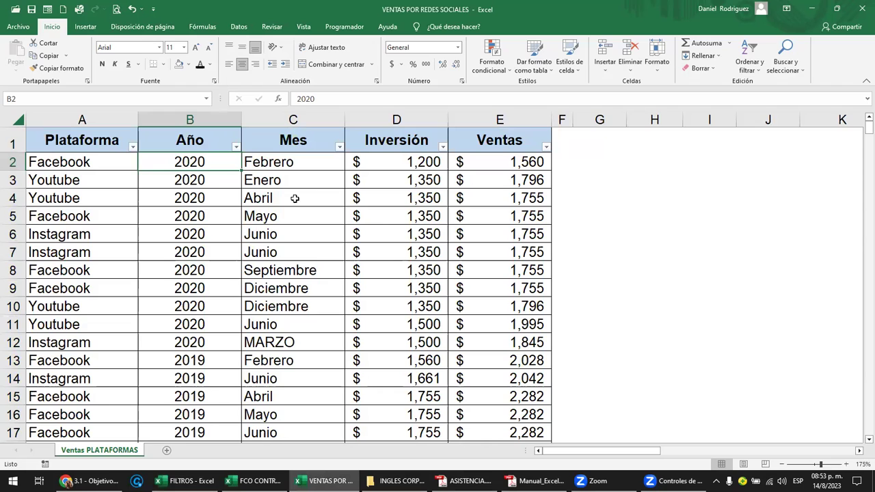
Filter the Año column to 2020 only, leaving 33 of 99 records
click(237, 147)
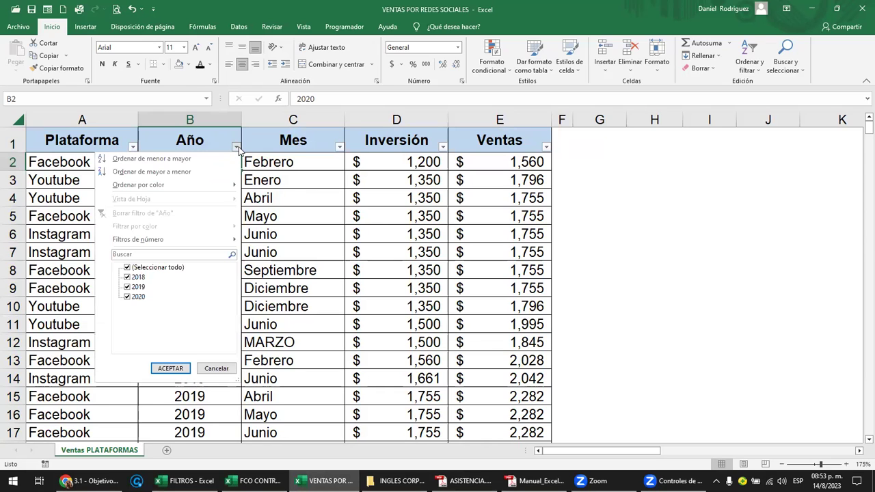
click(128, 267)
click(127, 297)
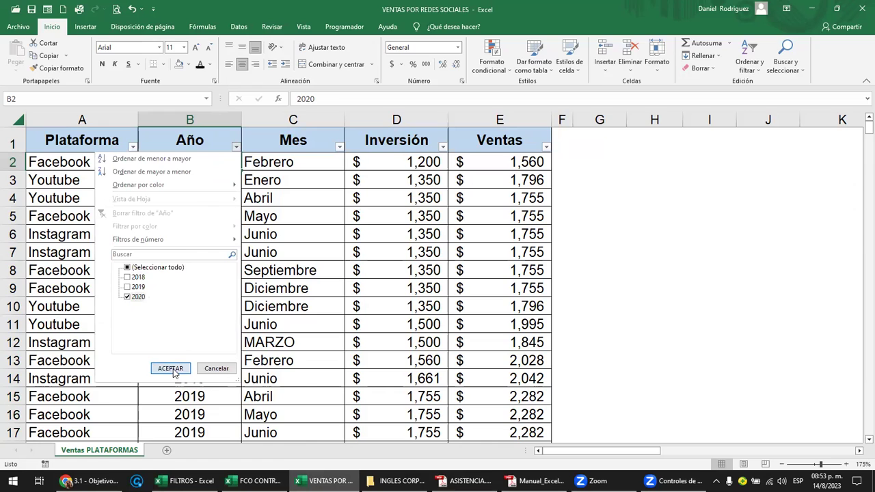
click(170, 369)
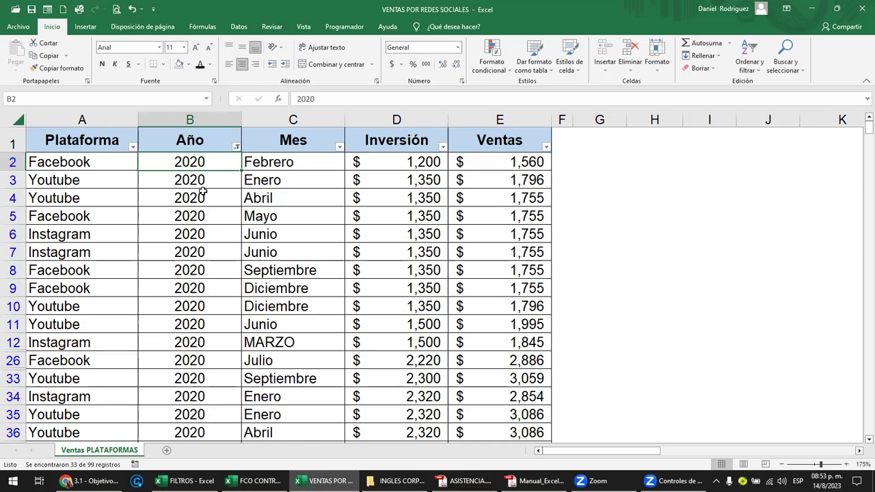
Filter the Mes column to MARZO, then clear the Mes filter to restore all 2020 rows
click(339, 147)
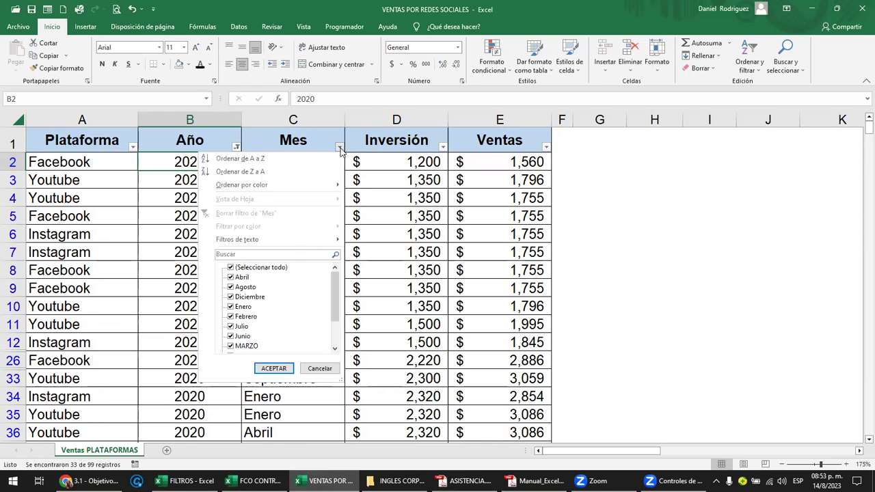
click(231, 269)
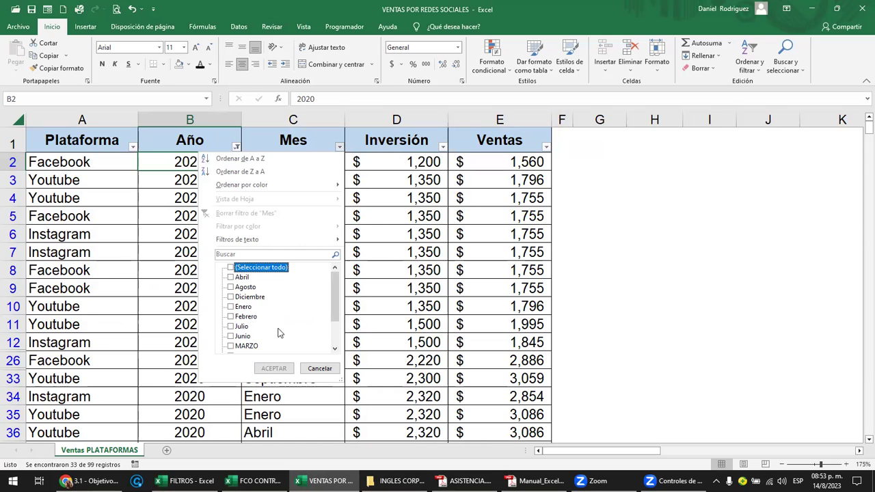
drag(335, 294, 336, 323)
click(246, 307)
click(274, 369)
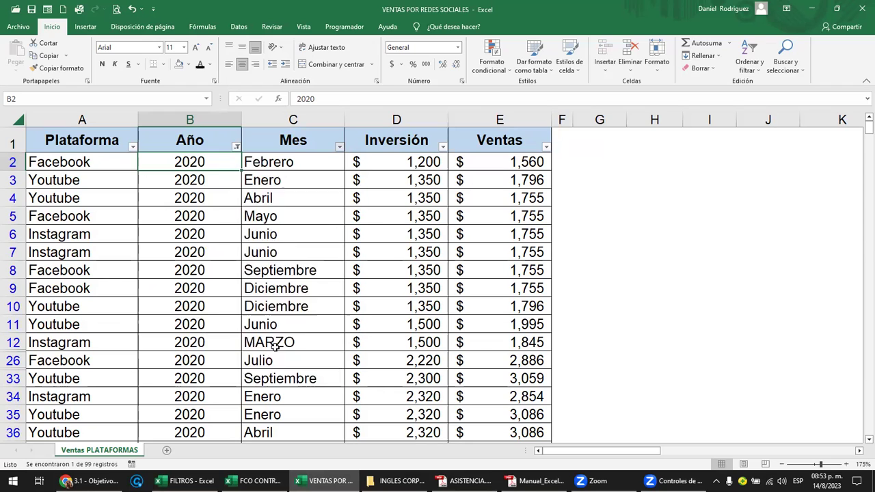
click(340, 148)
click(240, 210)
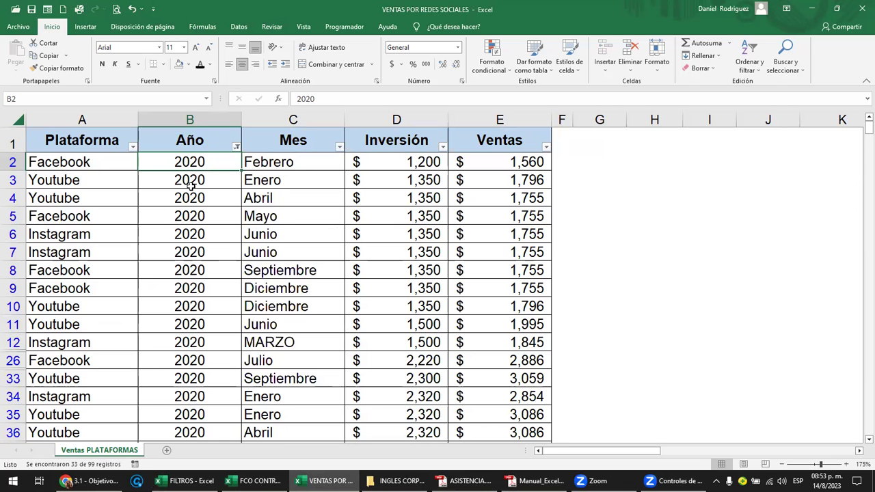
Clear the Año filter so 2019 rows reappear, then select columns B and C and cell D2
click(236, 147)
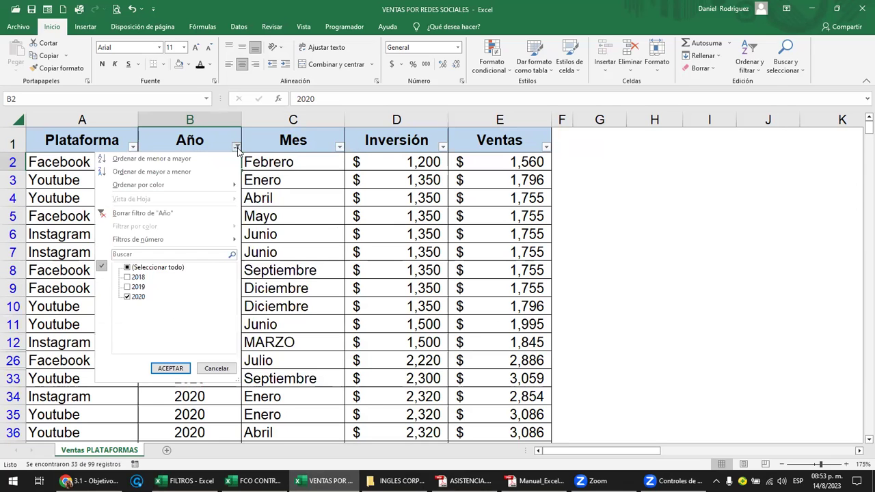
click(124, 215)
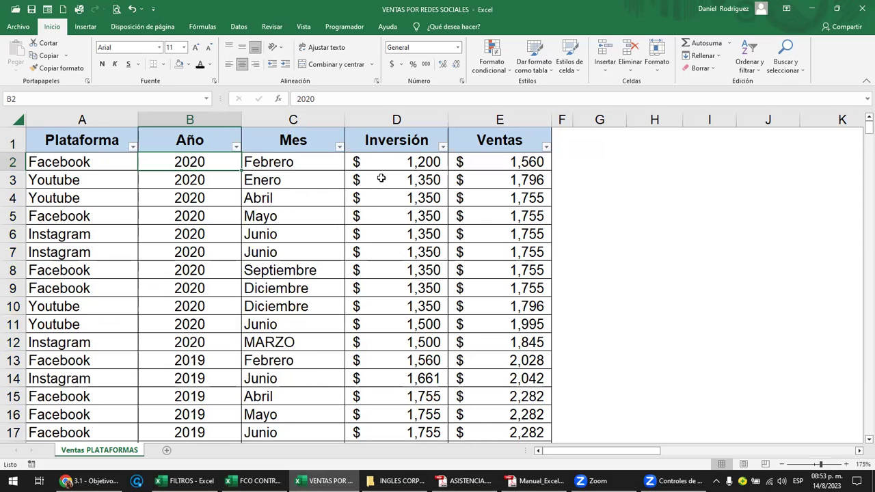
mouse_move(190, 122)
mouse_down()
mouse_move(278, 120)
mouse_move(244, 120)
mouse_up()
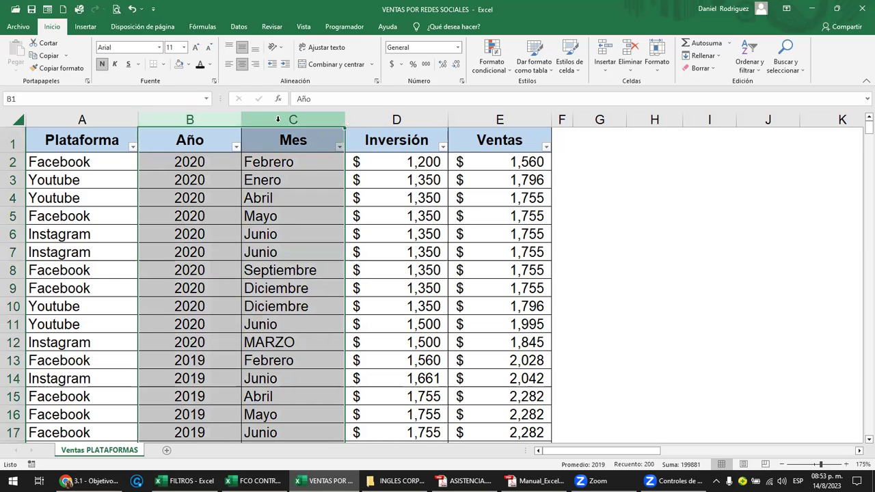
click(192, 119)
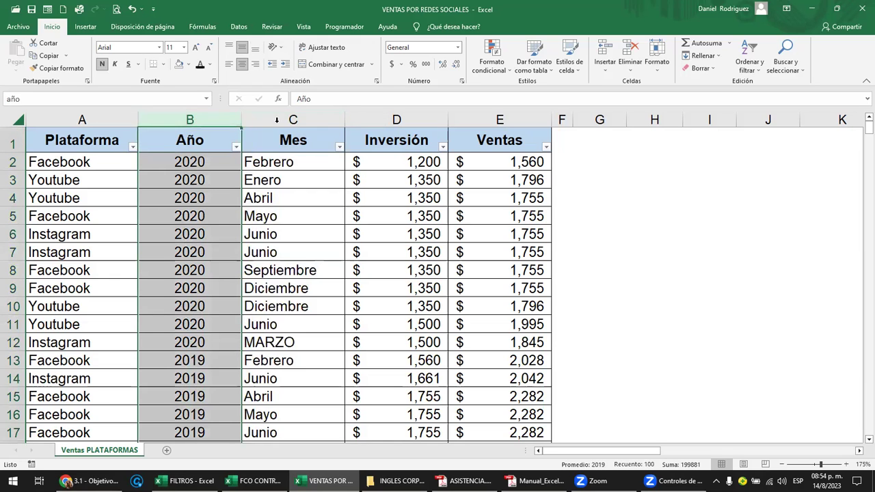
click(295, 119)
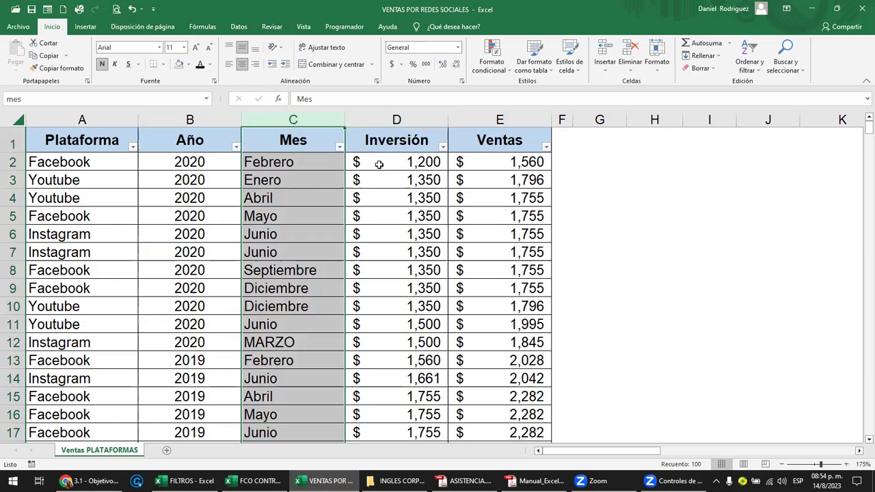
click(378, 164)
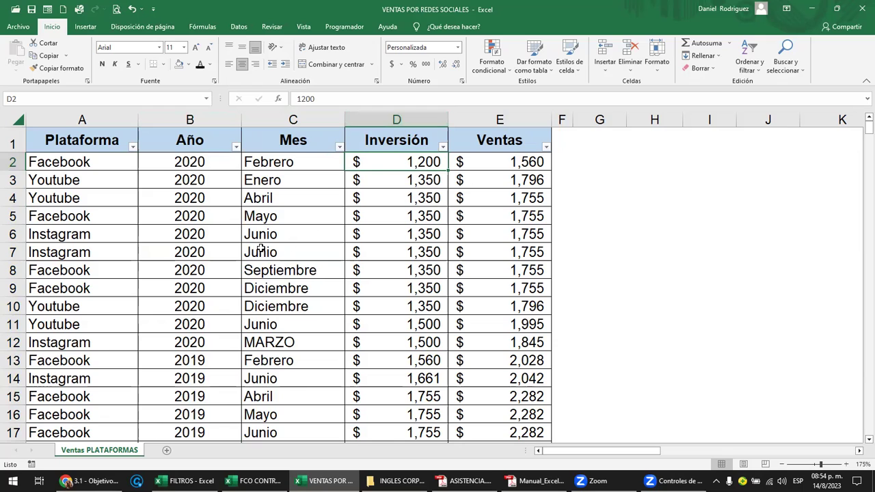
Filter the Plataforma column to show only Facebook
click(133, 147)
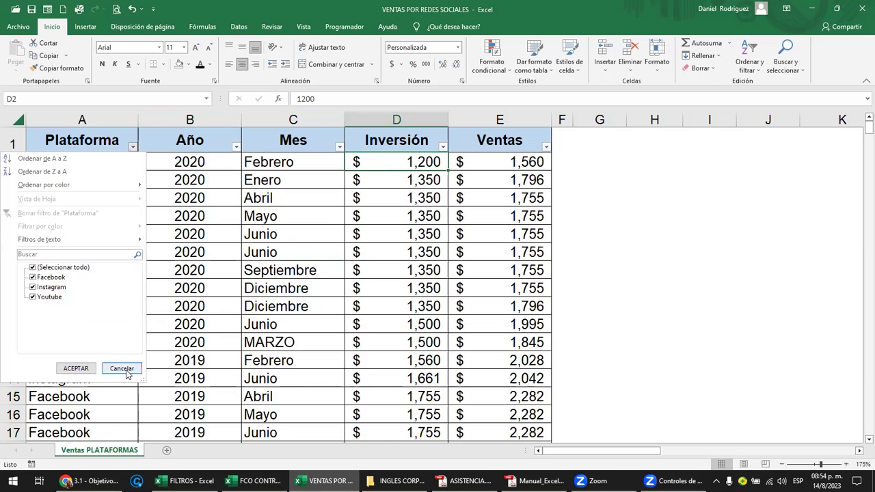
click(48, 267)
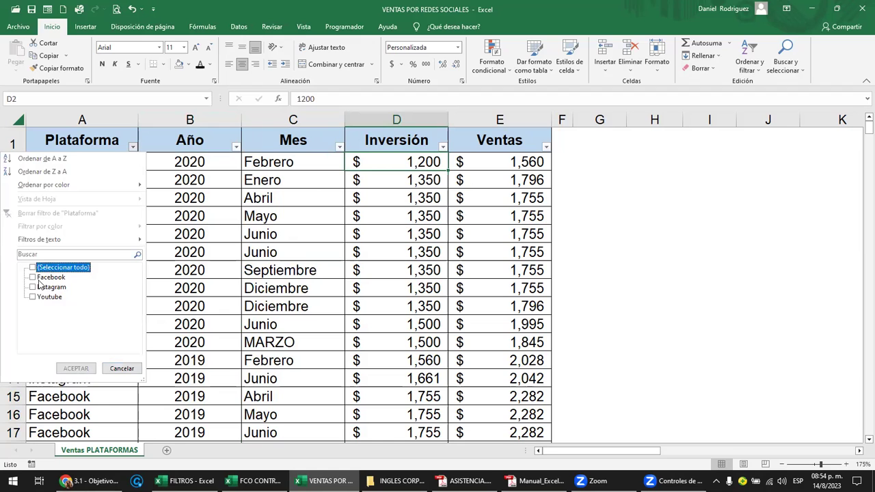
click(36, 278)
click(77, 371)
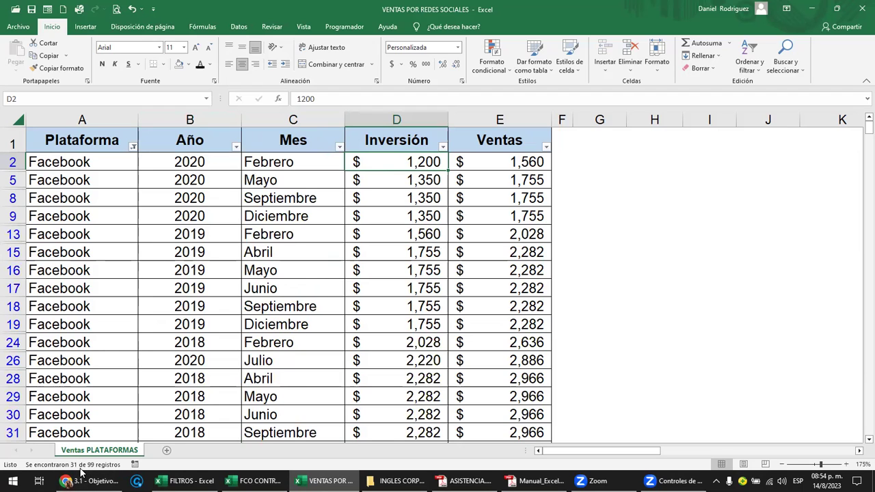
Narrow the Año filter to 2018 only, leaving 11 of 99 records, and select the visible column A cells
click(236, 148)
click(127, 268)
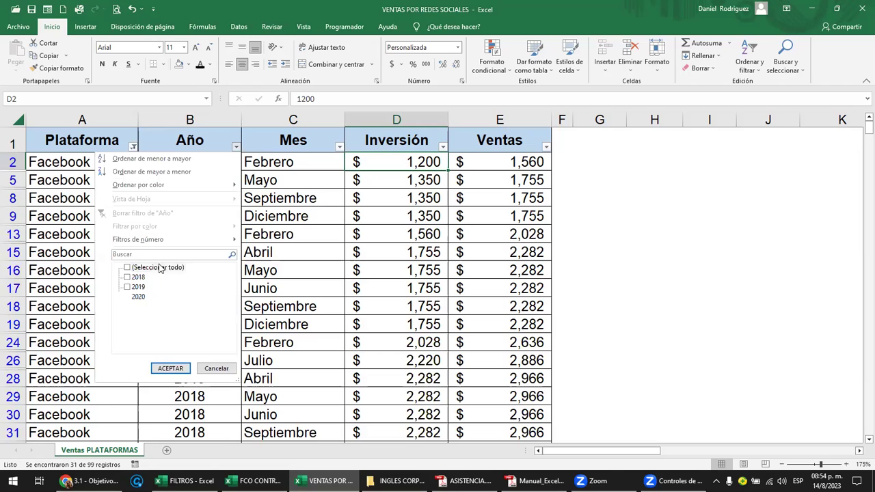
click(127, 277)
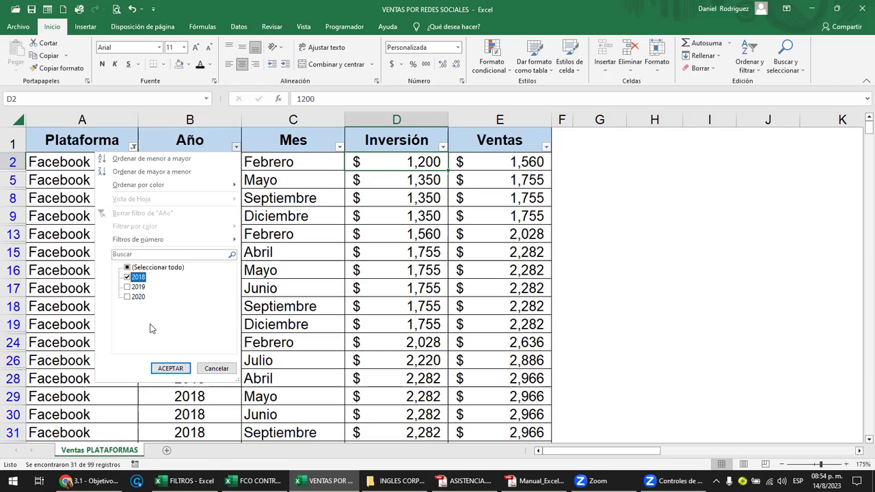
click(171, 369)
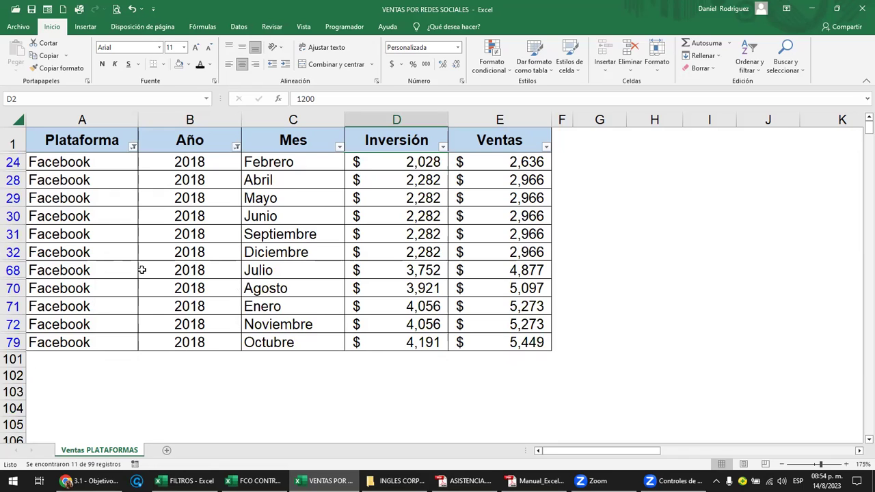
drag(82, 162, 99, 342)
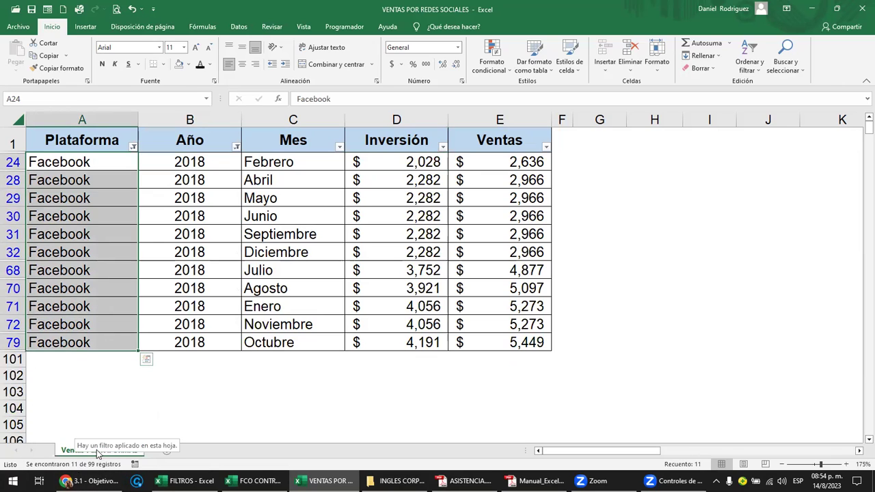
Clear the Plataforma filter from the sales table
click(199, 393)
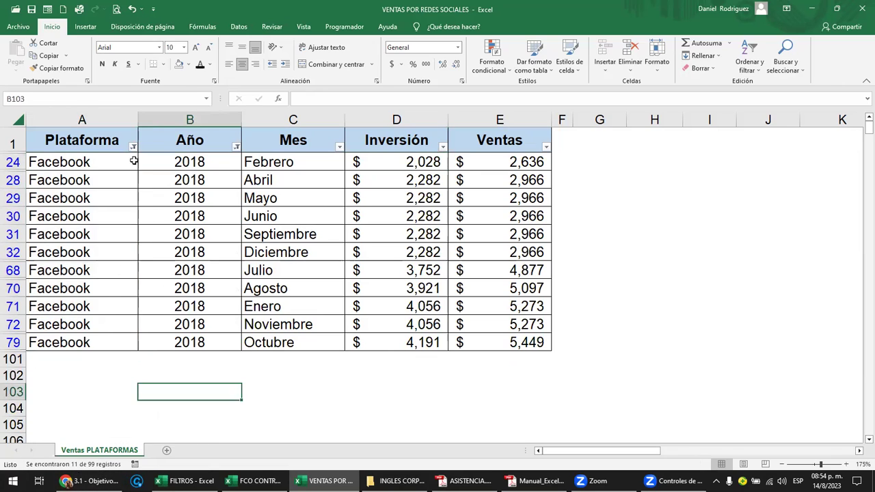
click(132, 147)
click(78, 212)
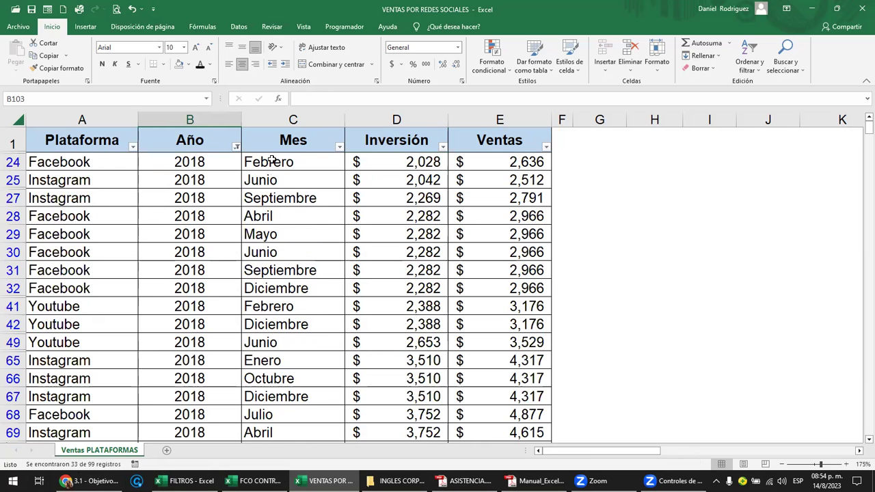
Turn off AutoFilter for the whole table with Ctrl+Shift+L
click(208, 143)
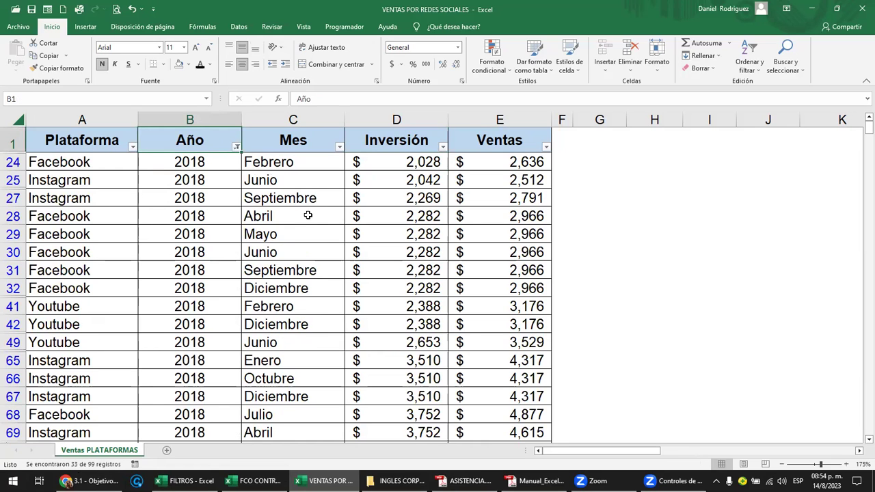
key(ctrl+shift+l)
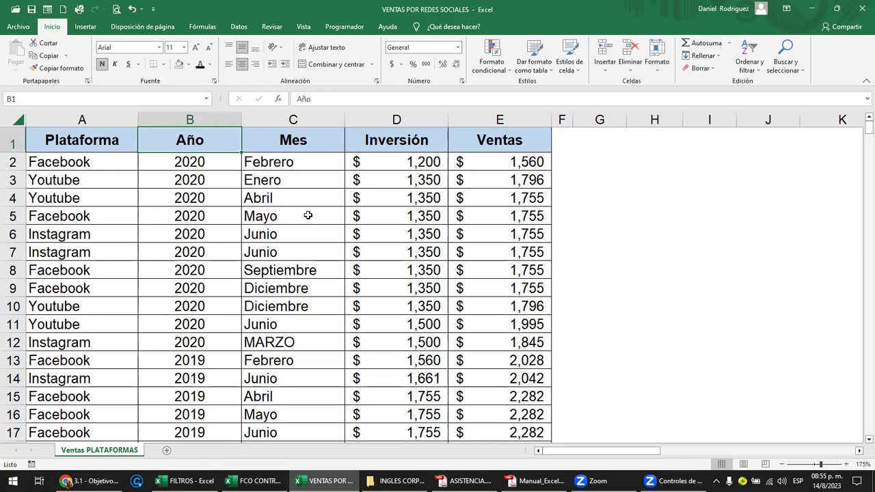
click(239, 27)
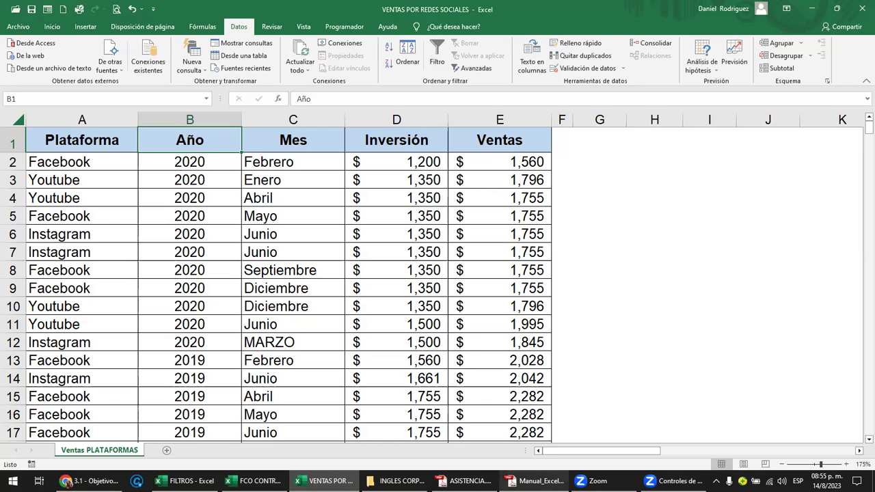
Read page 60 'Cómo quitar un filtro en Excel' in Manual_Excel_Basico.pdf, then return to FILTROS
key(alt+Tab)
scroll(545, 253, down, 3)
scroll(545, 253, down, 3)
scroll(547, 256, down, 4)
scroll(547, 256, down, 5)
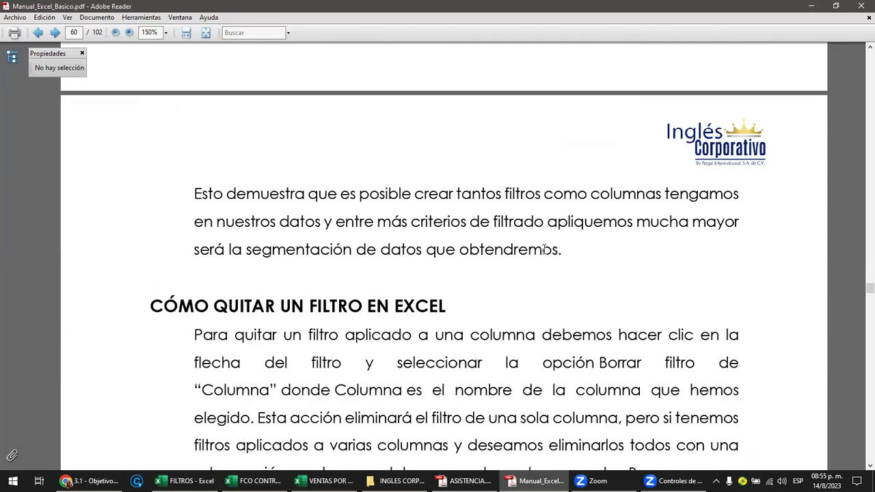
scroll(545, 250, down, 2)
scroll(545, 250, down, 1)
scroll(545, 251, down, 2)
scroll(545, 250, down, 1)
scroll(545, 250, down, 3)
scroll(545, 254, down, 5)
scroll(545, 254, down, 2)
scroll(547, 256, down, 2)
scroll(546, 256, up, 6)
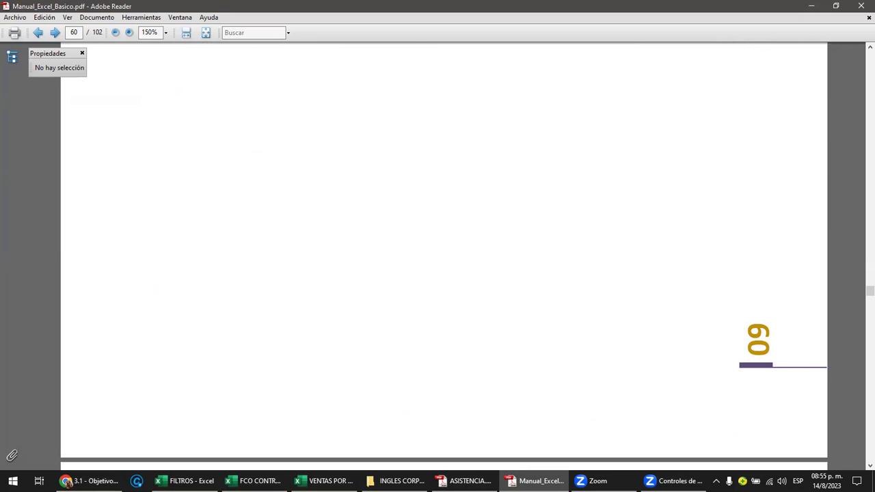
key(alt+Tab)
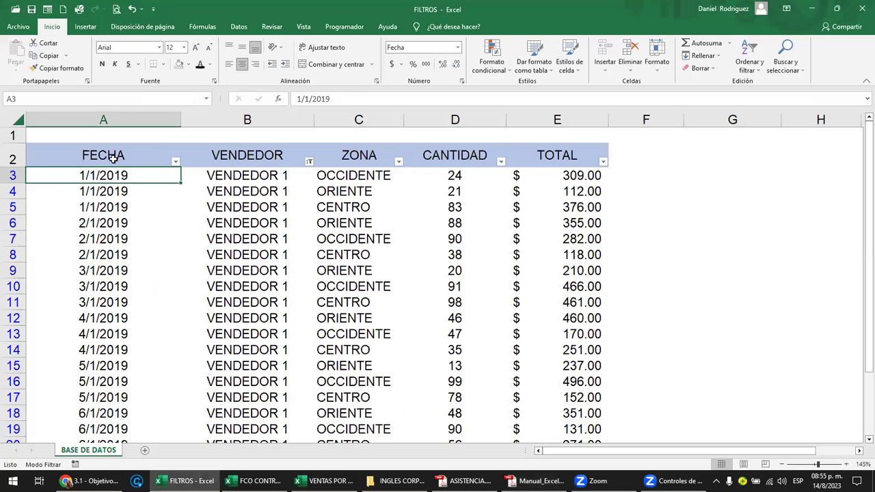
Remove AutoFilter from the FILTROS table, select columns A–E and the TOTAL header, then switch to Chrome
click(103, 155)
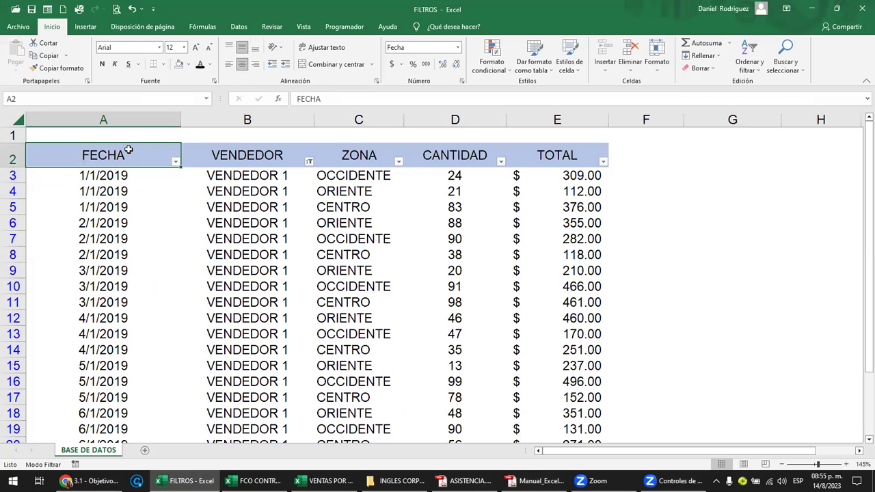
key(ctrl+shift+l)
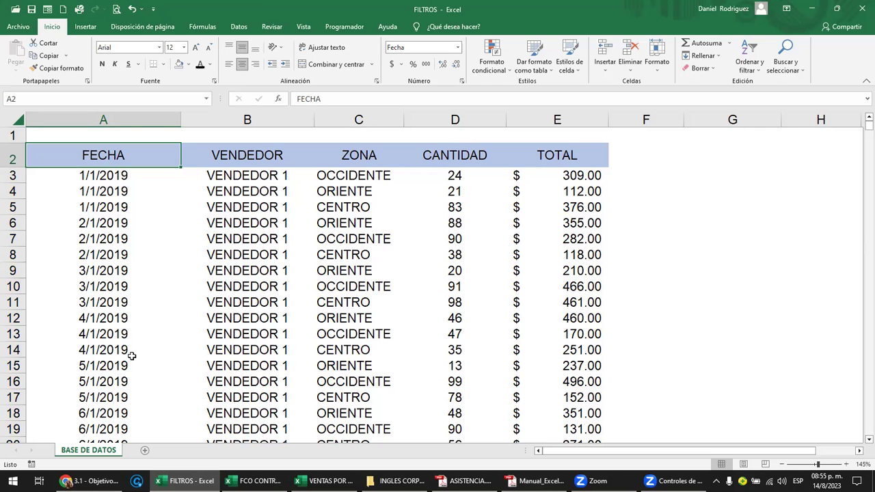
drag(104, 119, 534, 130)
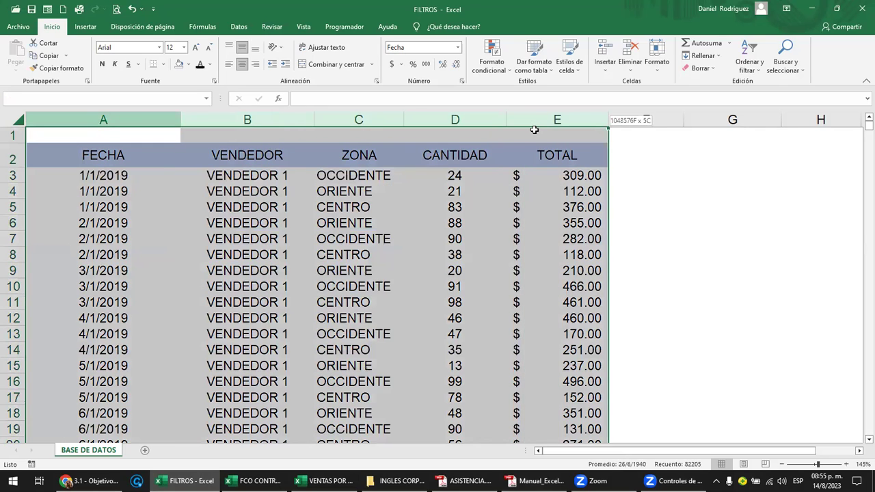
click(553, 153)
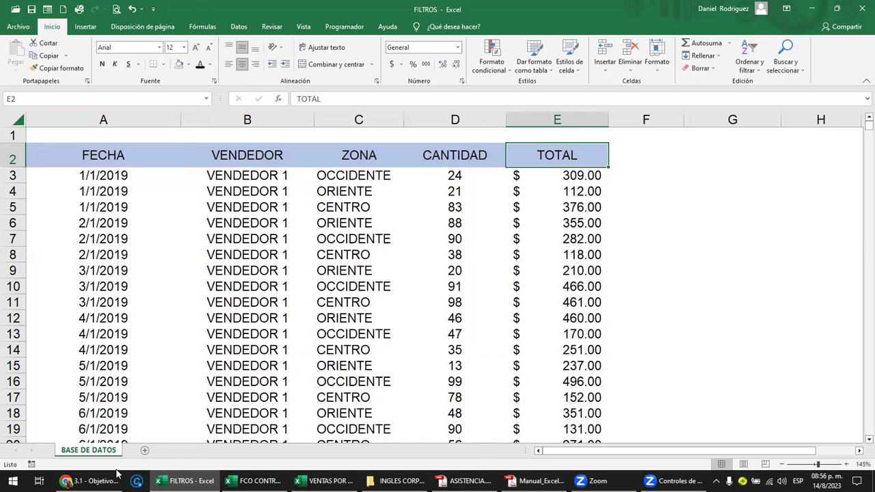
click(89, 481)
Open the course's Material de apoyo page and scroll down to Sección #3
scroll(215, 200, up, 5)
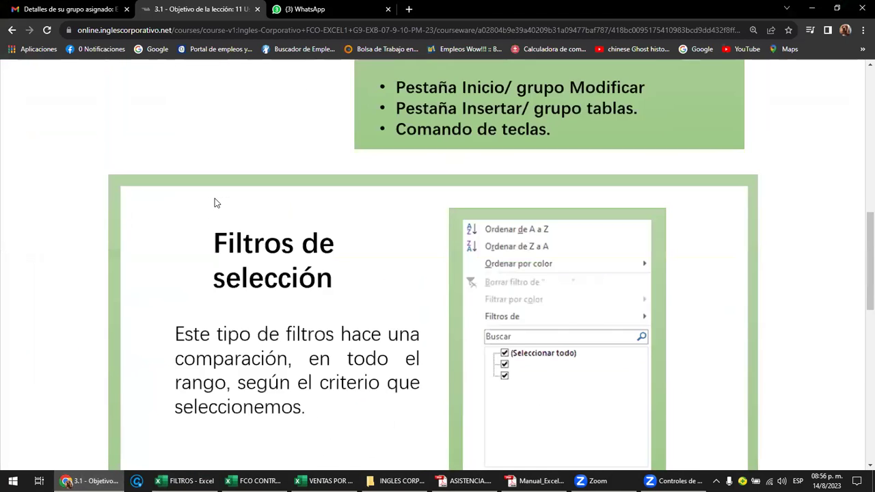
scroll(215, 199, up, 6)
scroll(215, 199, up, 3)
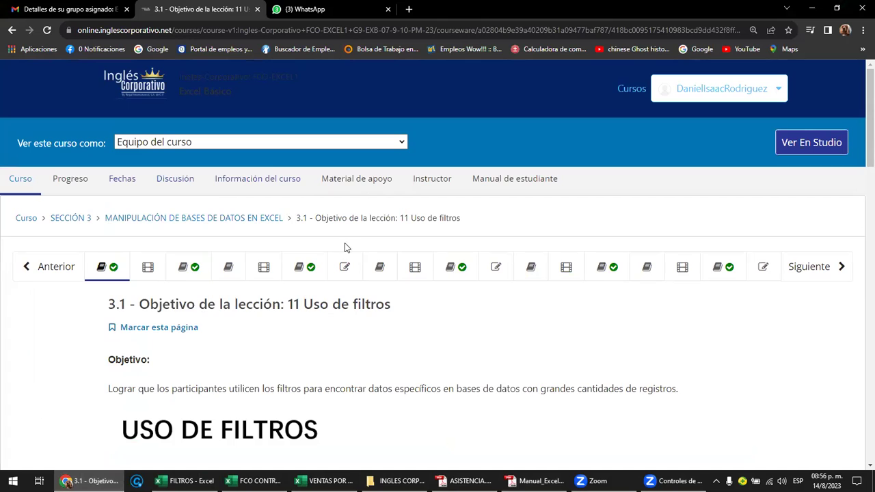
click(356, 180)
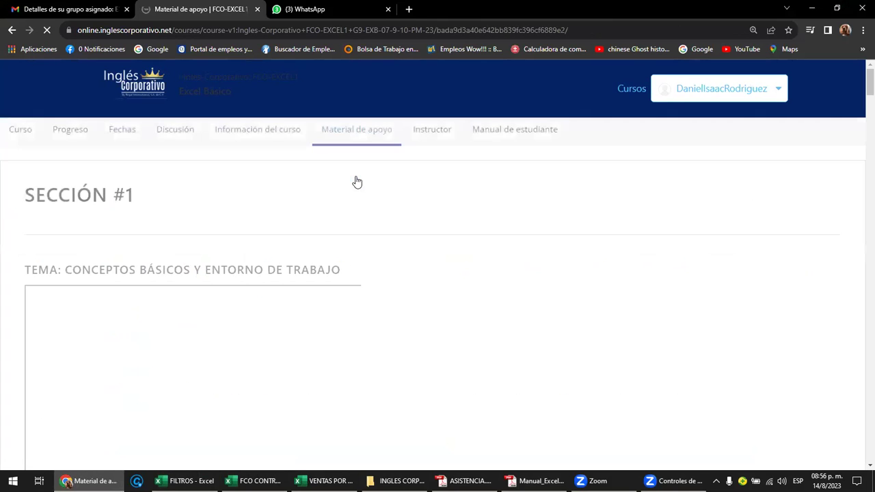
scroll(69, 198, down, 4)
scroll(70, 197, down, 3)
scroll(70, 197, down, 5)
scroll(70, 197, down, 5)
scroll(69, 197, down, 5)
scroll(70, 197, down, 1)
scroll(70, 196, down, 5)
scroll(70, 197, down, 5)
scroll(72, 200, down, 5)
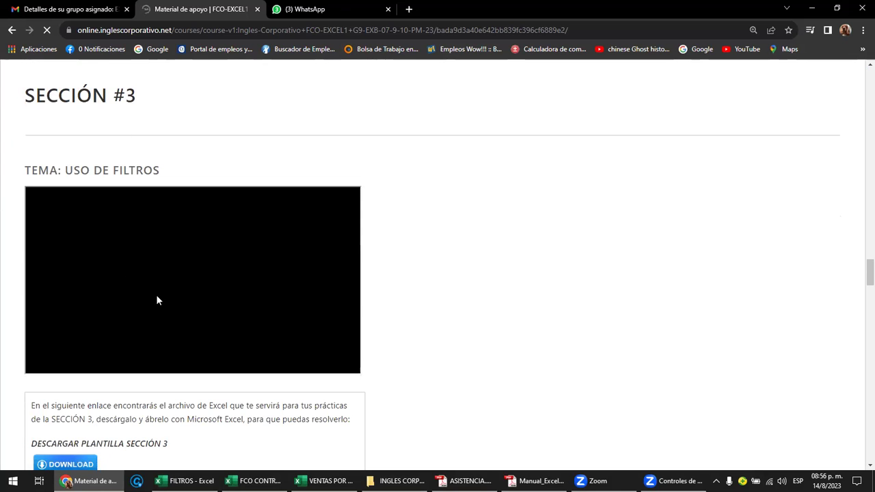
scroll(210, 295, down, 1)
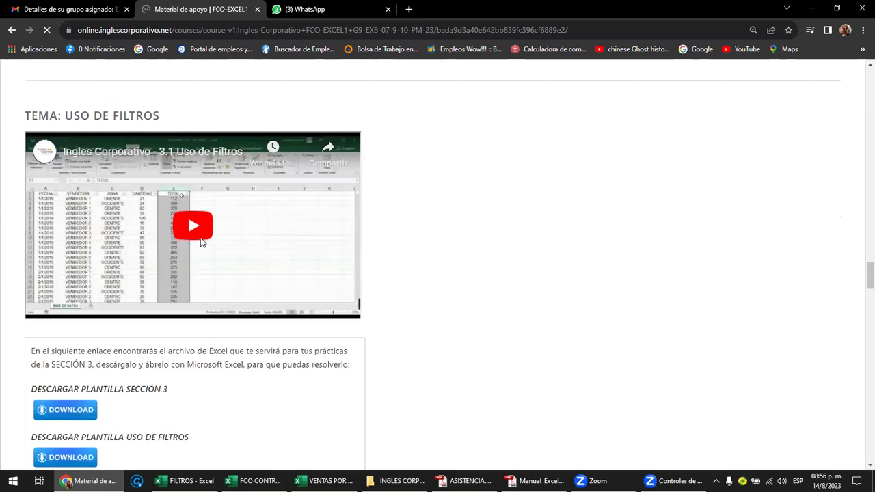
Play the Uso de filtros video, pause it at 0:11, and move to WhatsApp Web
click(192, 237)
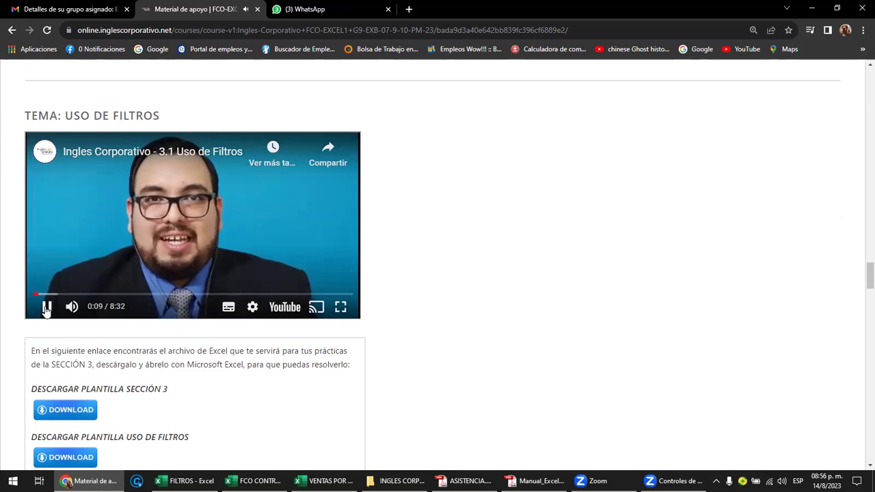
click(81, 256)
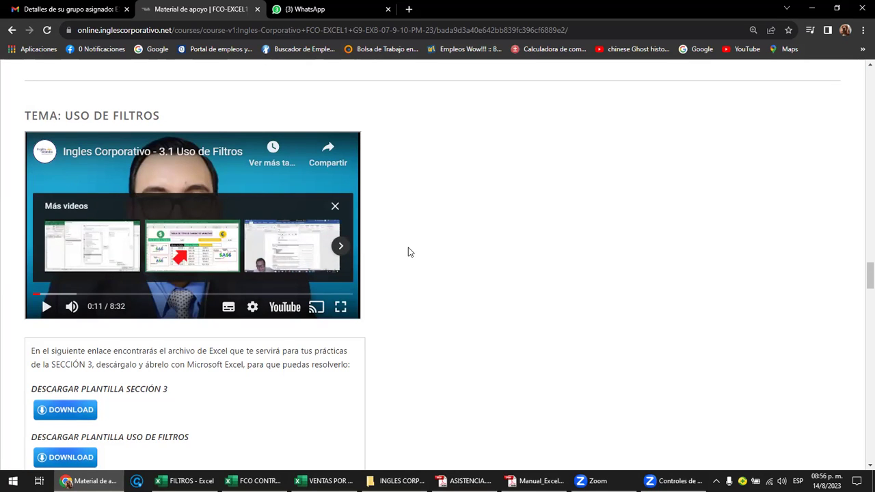
click(312, 9)
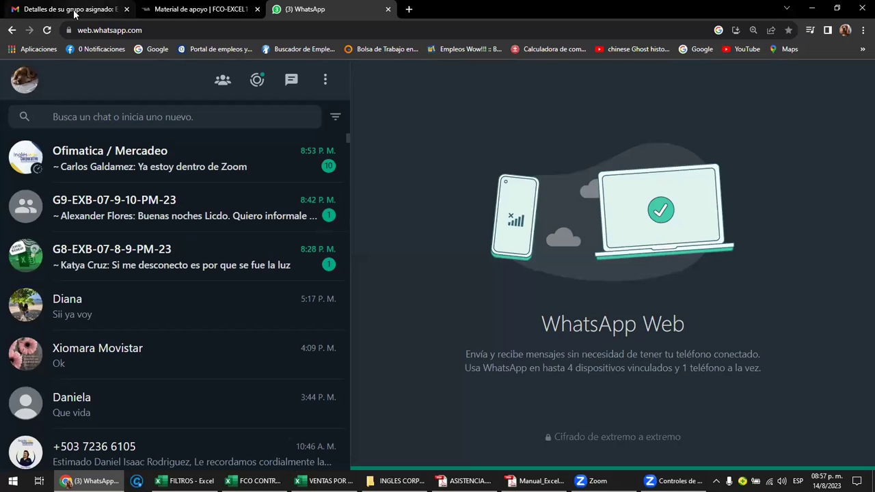
Switch to the Gmail tab showing the assigned course group's Zoom details email
click(72, 10)
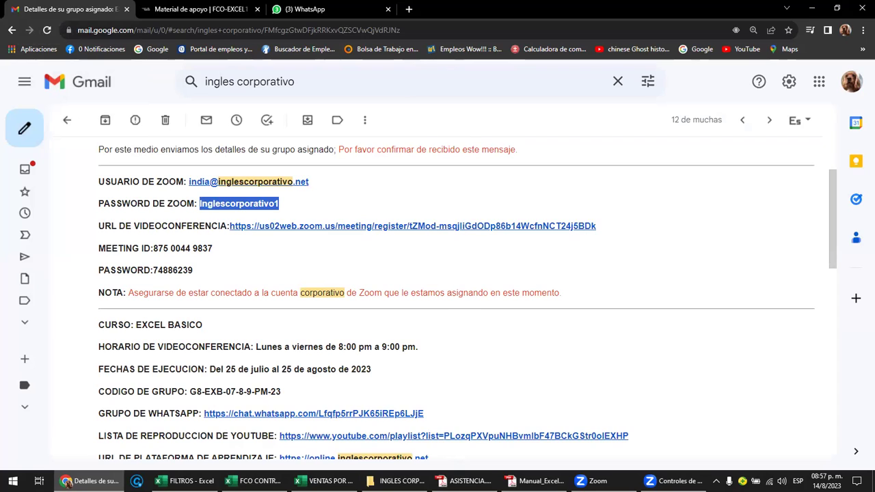
click(673, 481)
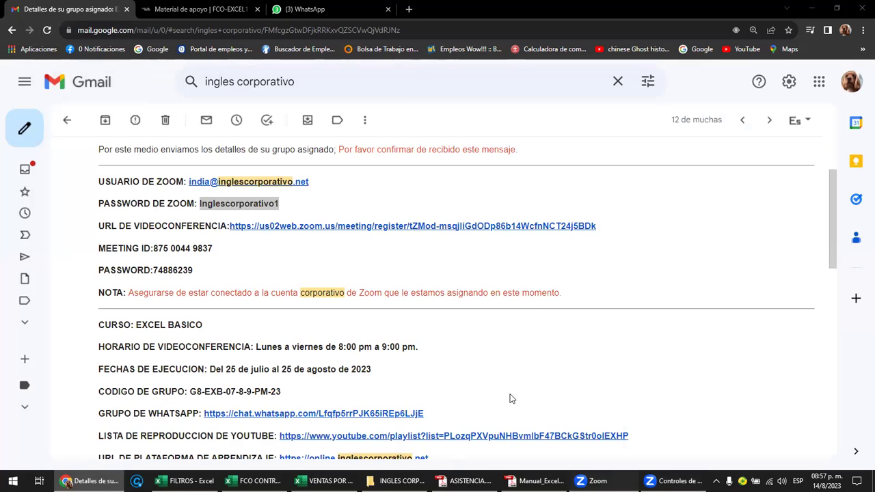
mouse_move(498, 481)
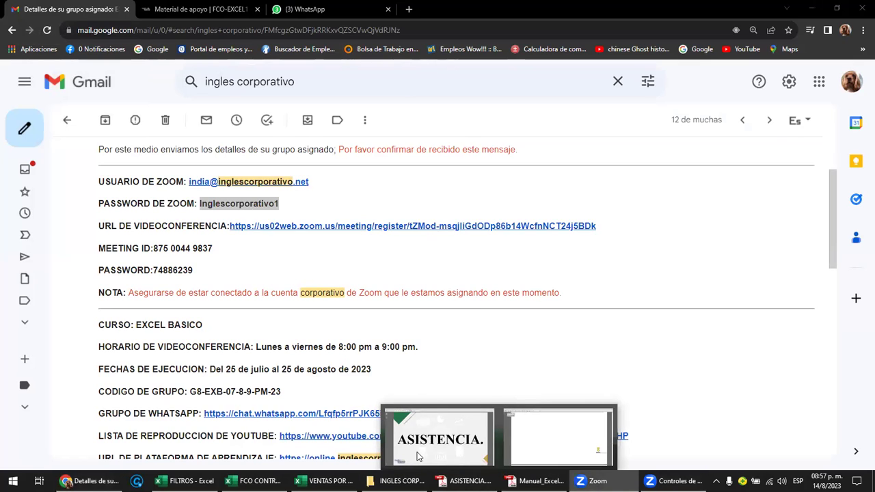